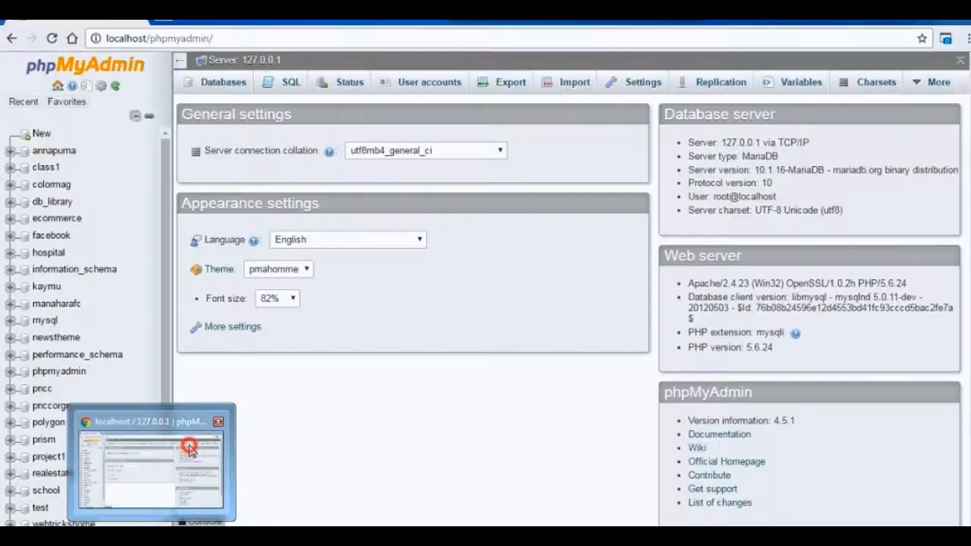
In a new browser page, search the web for hostgator and open the HostGator.com official offer.
click(189, 447)
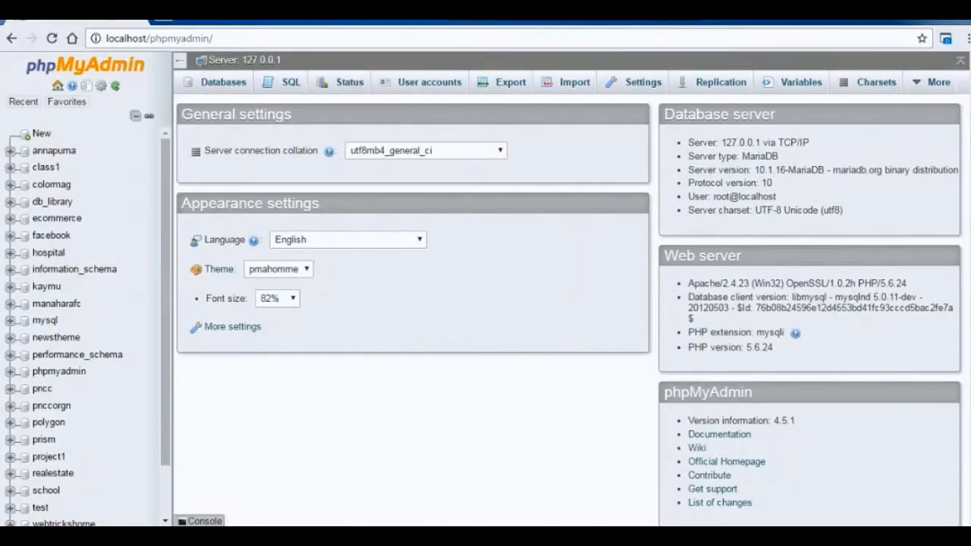
click(158, 24)
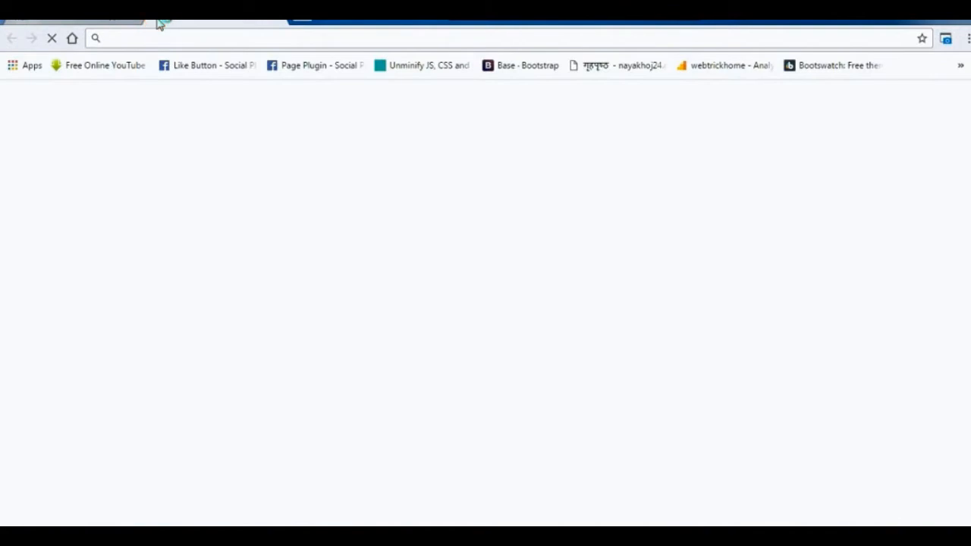
text(ipage)
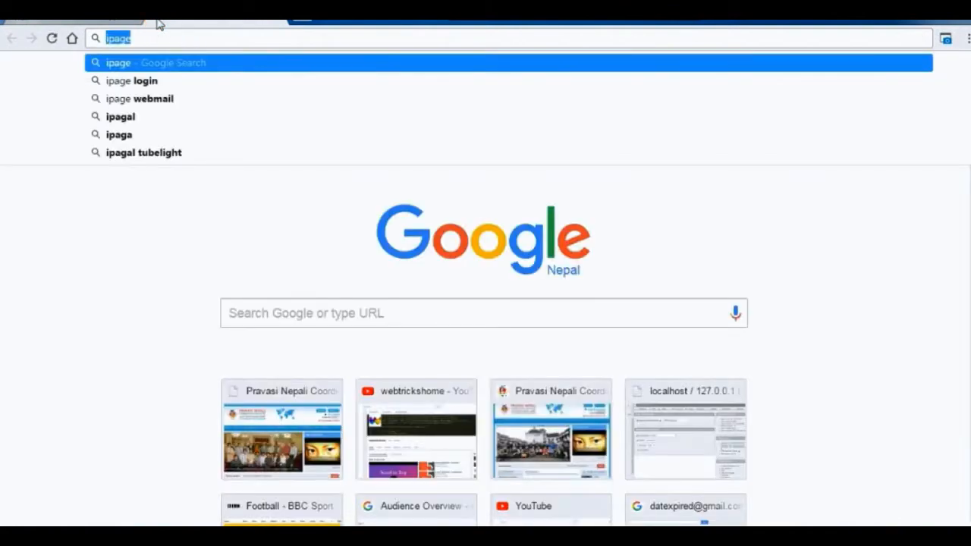
text(hostgator)
key(Return)
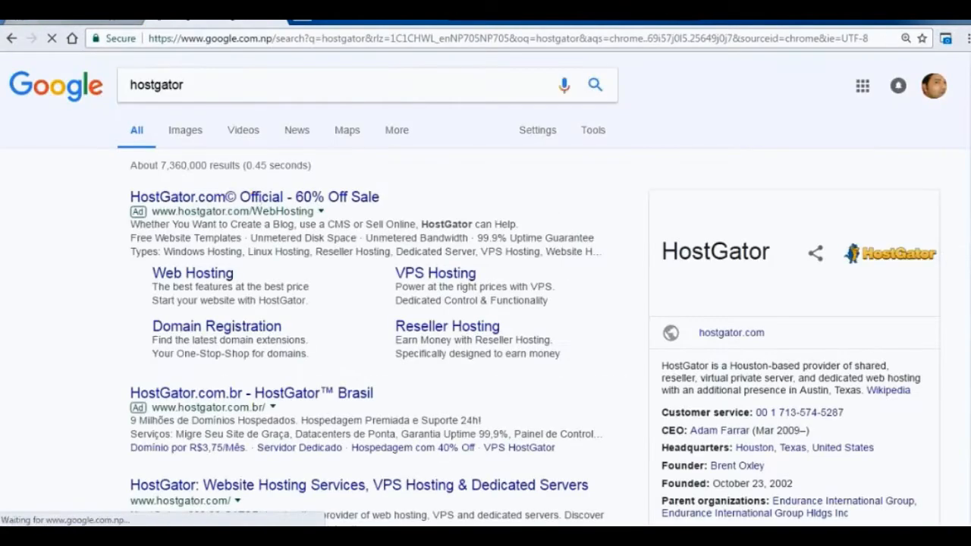
click(228, 195)
Review the HostGator web hosting plans and choose to buy the Baby Plan.
scroll(583, 191, down, 1)
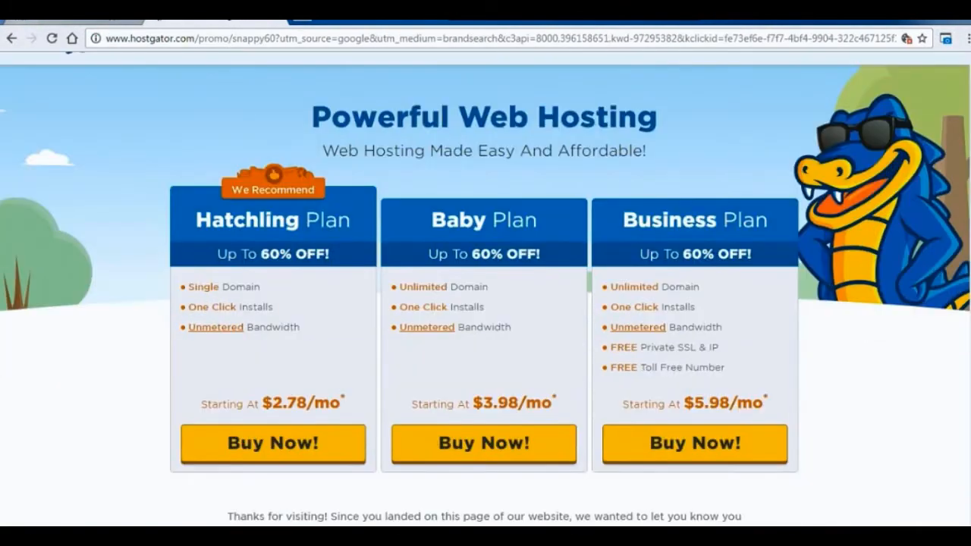
scroll(583, 191, up, 1)
scroll(391, 362, down, 2)
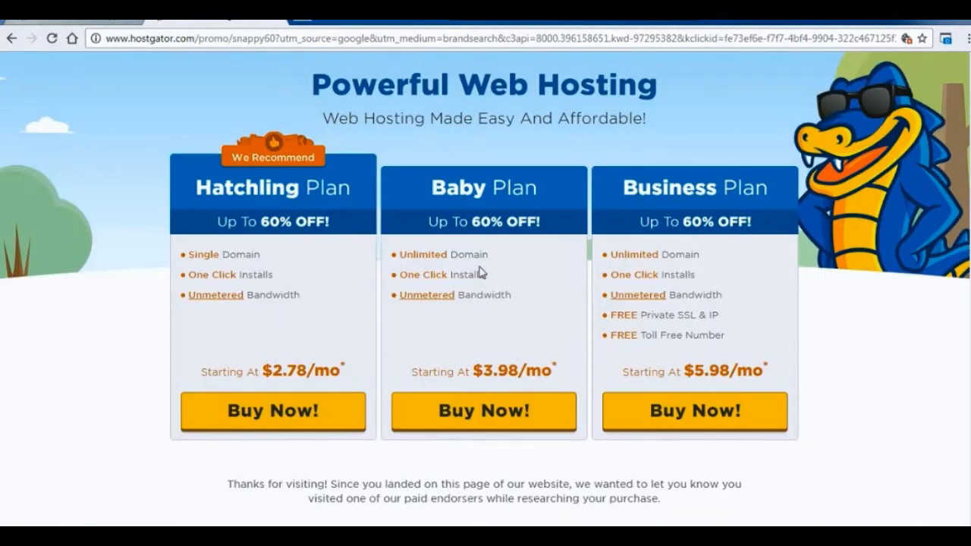
click(544, 400)
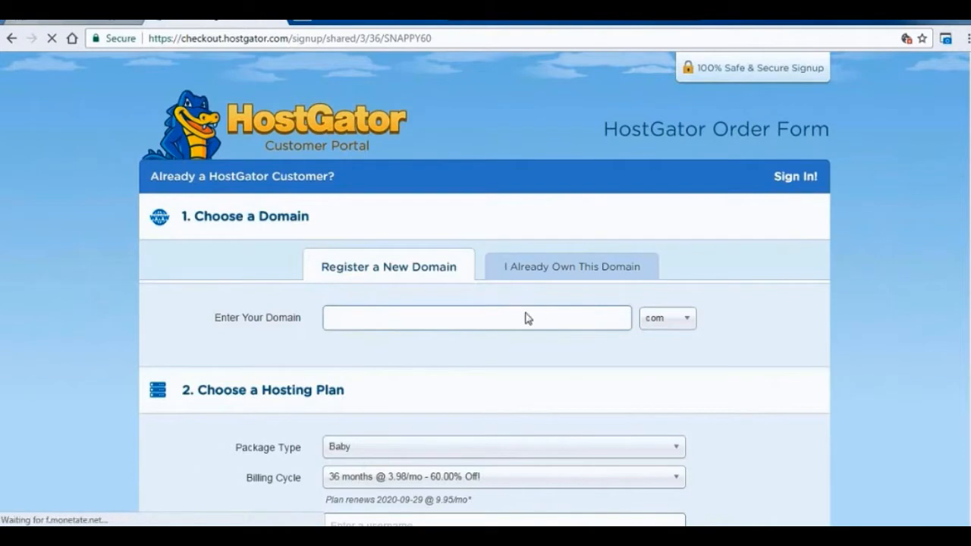
Enter webtrickshome.com as an already owned domain and look through the rest of the HostGator order form.
click(547, 267)
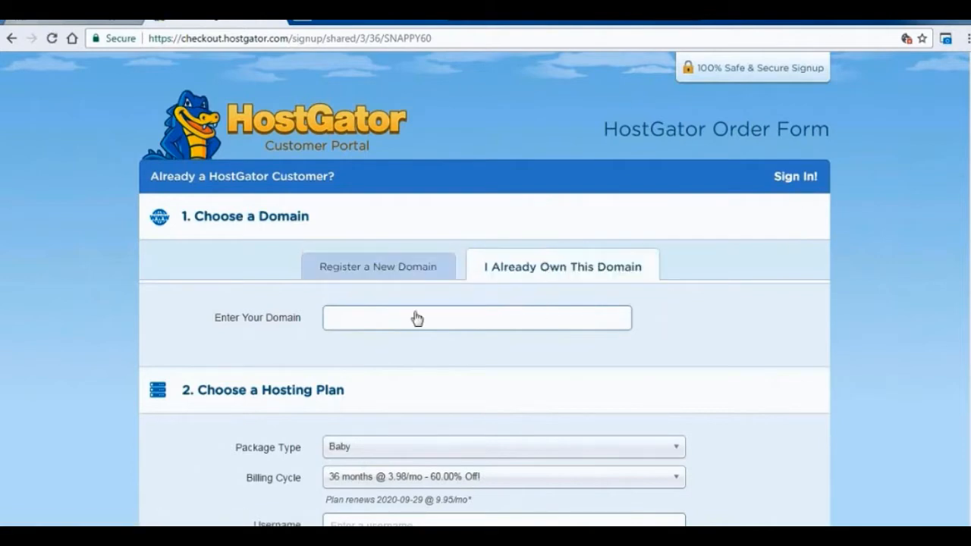
click(476, 321)
text(webtrickshome.com)
key(Home)
text(www.)
scroll(968, 435, down, 3)
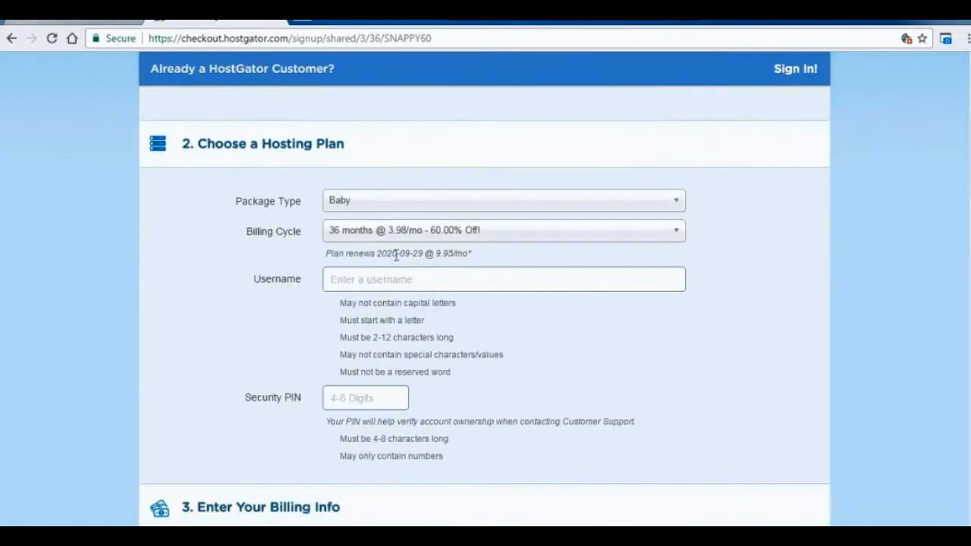
scroll(968, 435, down, 15)
scroll(967, 434, up, 15)
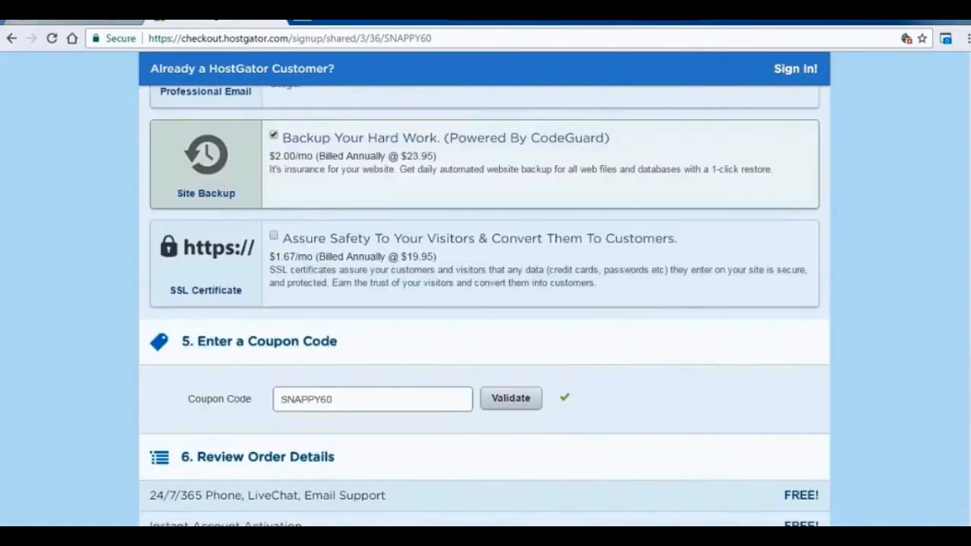
scroll(965, 185, up, 8)
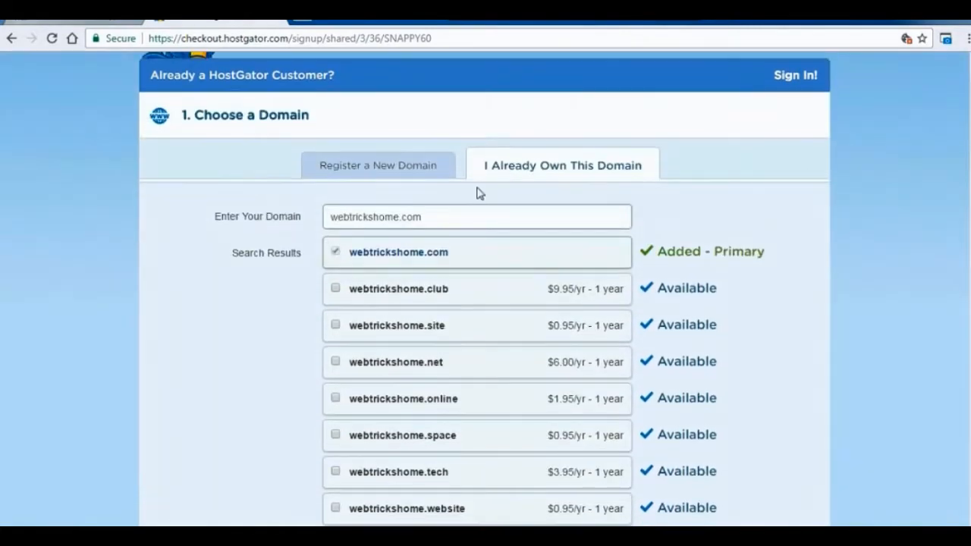
Choose to register a new domain instead, using the name my-business-house with the com extension.
click(418, 176)
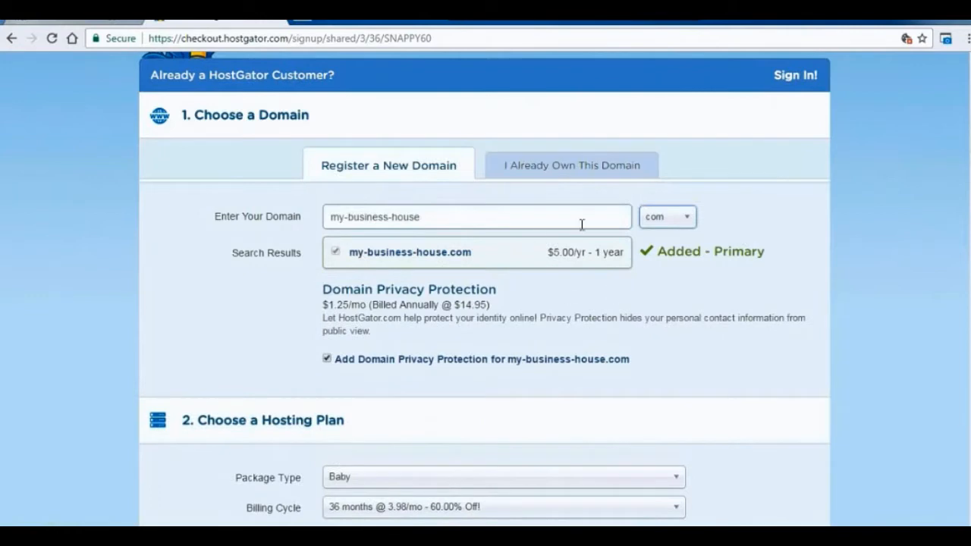
click(567, 263)
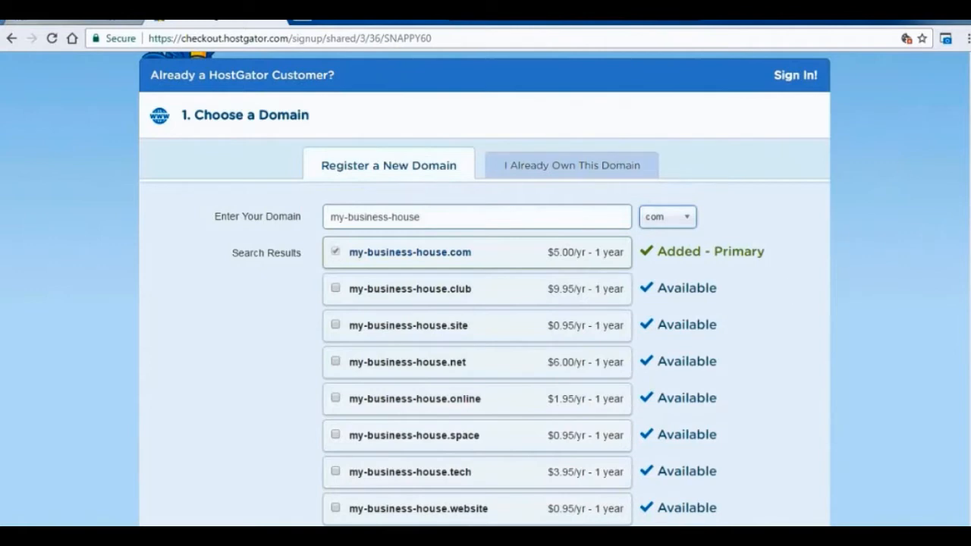
scroll(490, 82, up, 2)
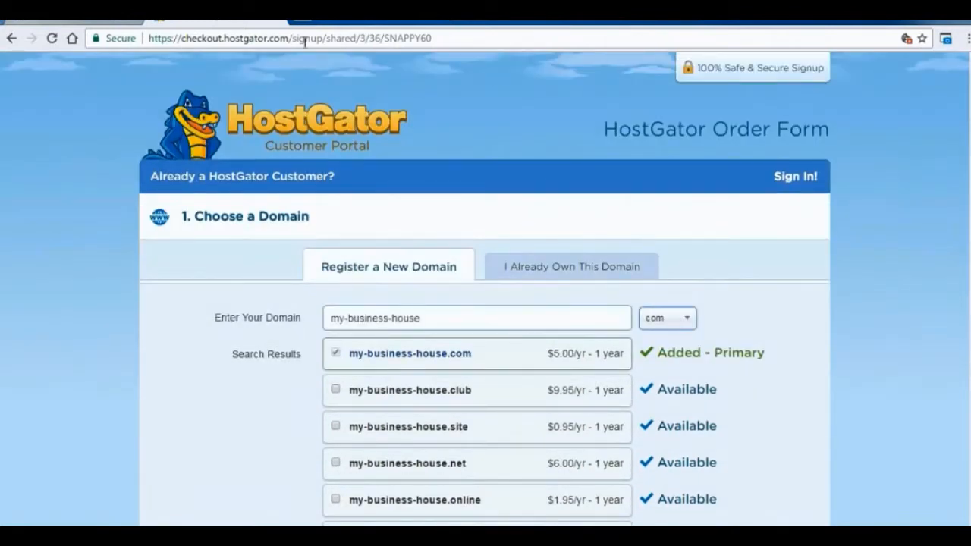
Go to pncc.org.np/cpanel and log in with the prefilled account credentials.
click(363, 38)
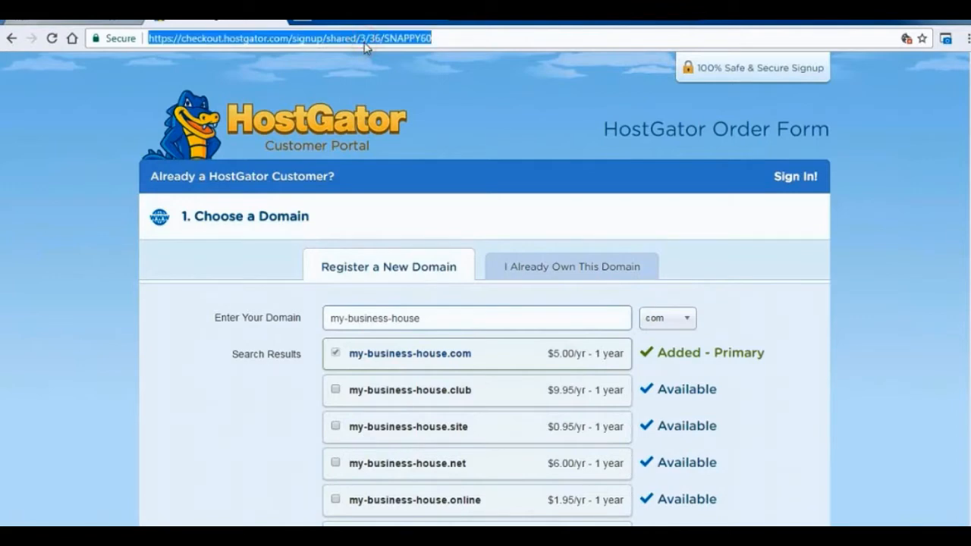
text(pncc.org.np/cpanel)
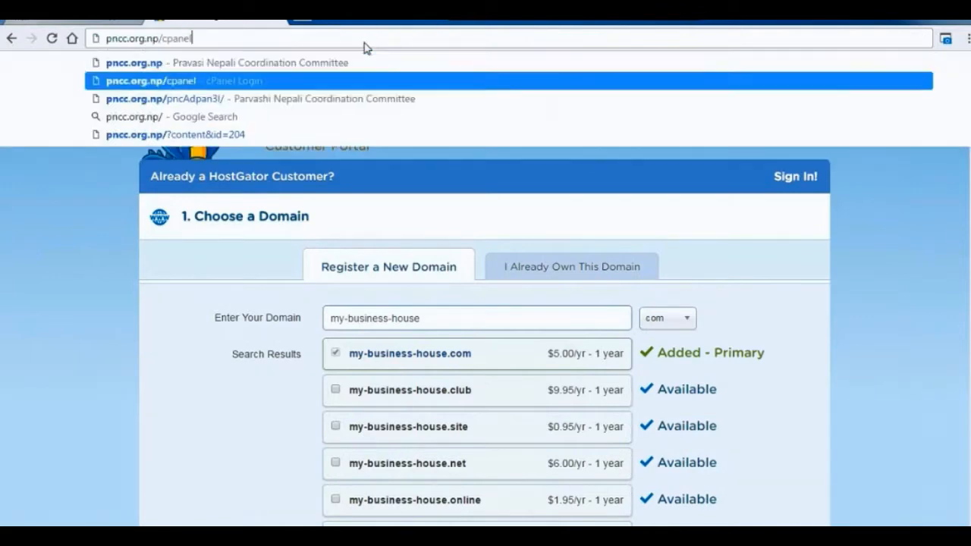
key(Return)
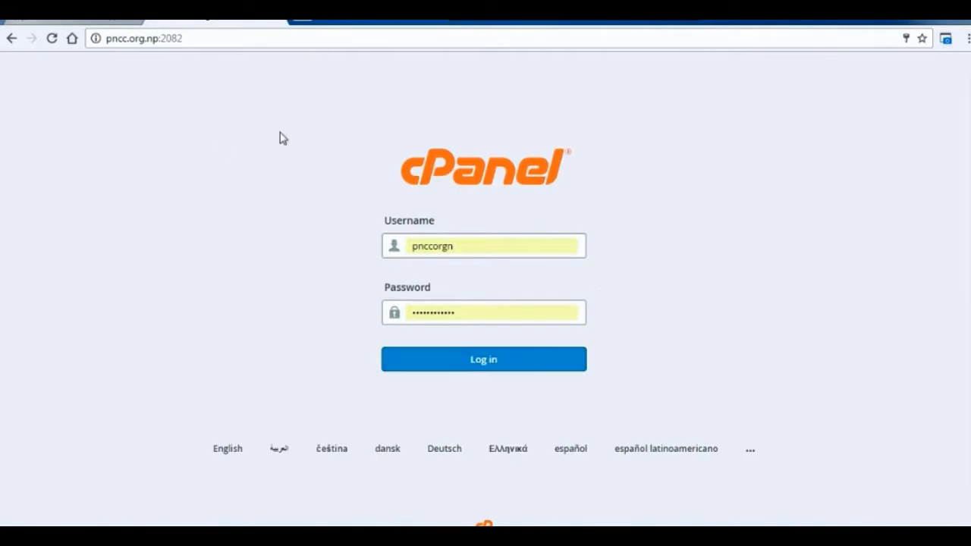
click(466, 358)
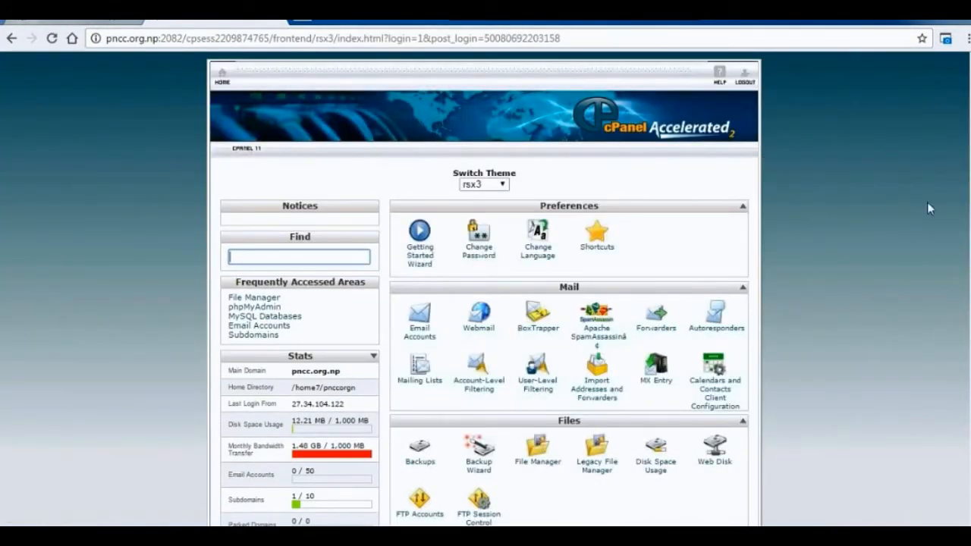
Examine the cPanel home sections, from Preferences and Mail to Databases and Advanced, and open QuickInstall under Software and Services.
scroll(927, 202, down, 3)
scroll(486, 288, up, 3)
scroll(485, 288, down, 1)
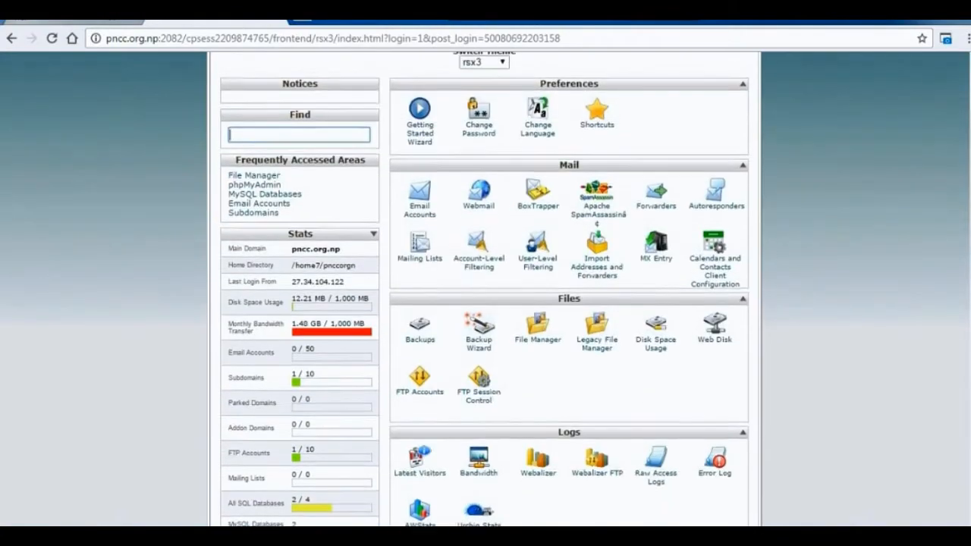
scroll(485, 288, up, 1)
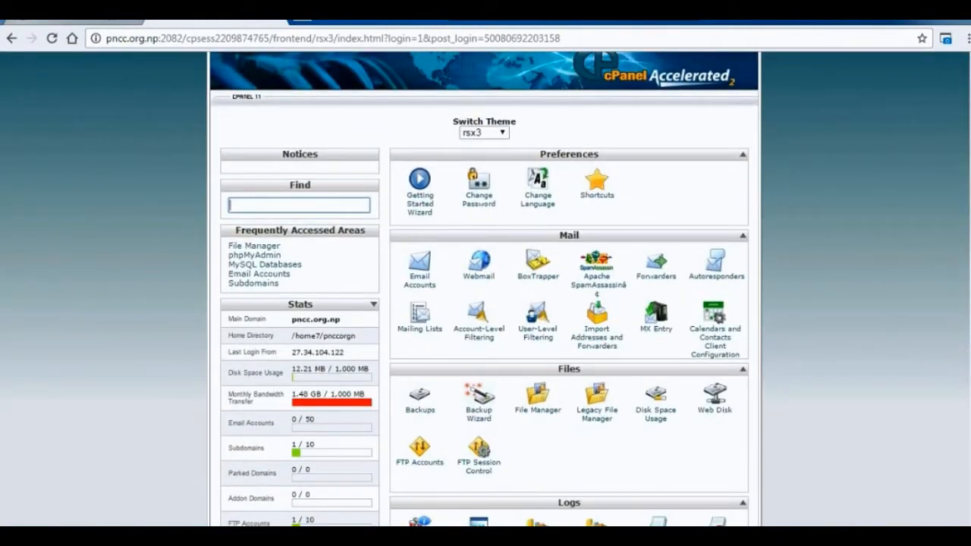
scroll(538, 413, down, 1)
scroll(538, 413, up, 2)
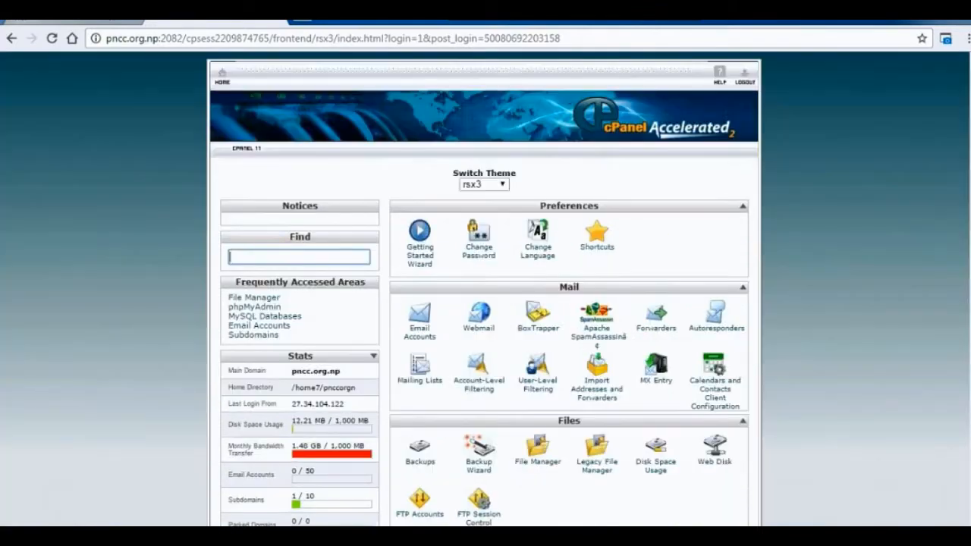
scroll(485, 289, down, 8)
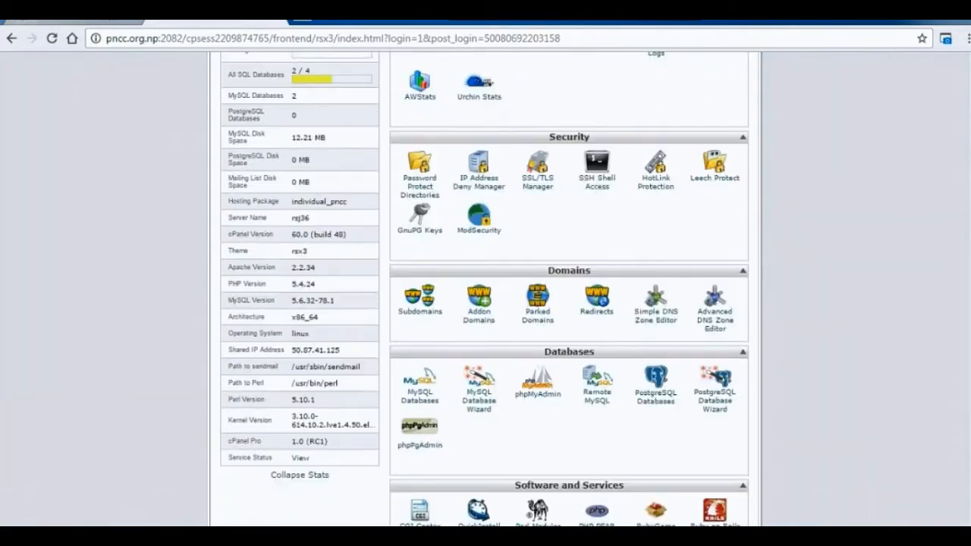
scroll(630, 428, down, 2)
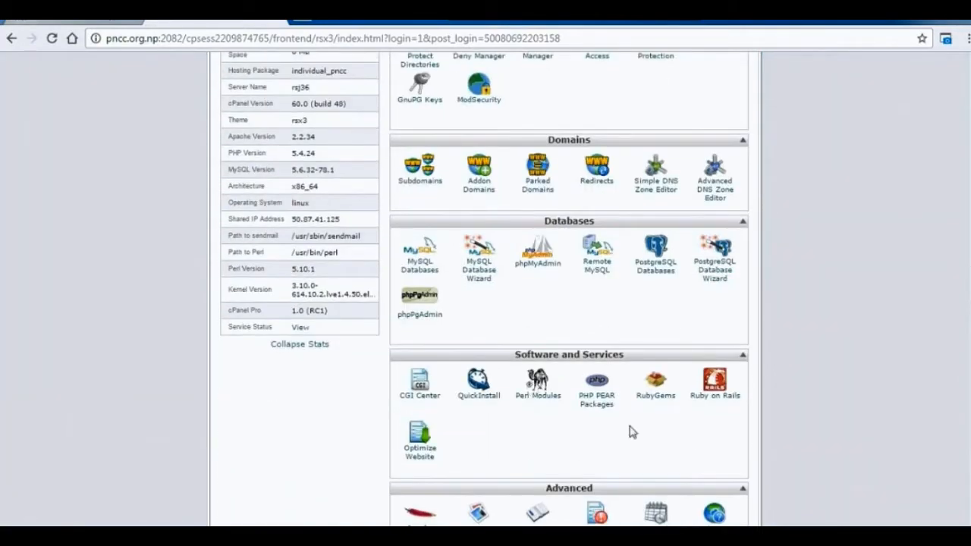
scroll(569, 269, down, 2)
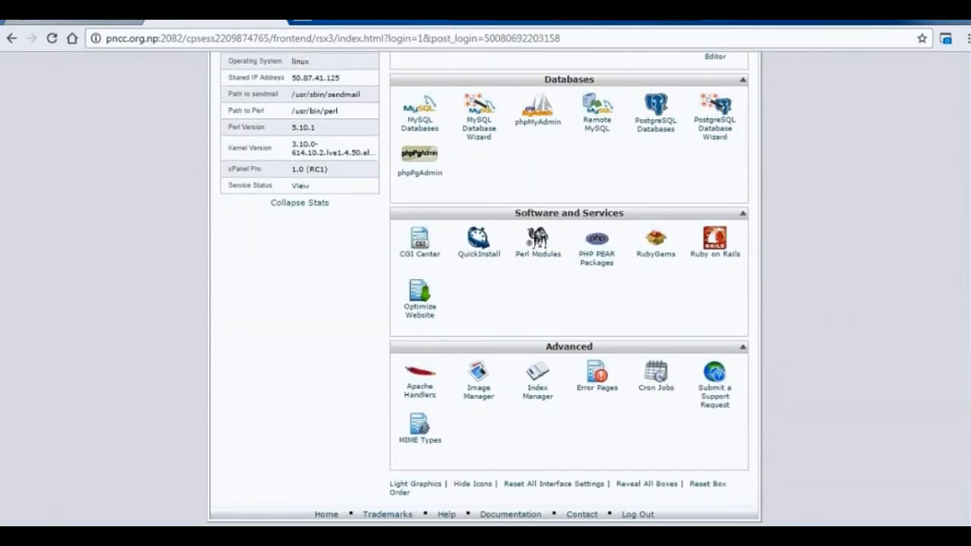
scroll(857, 368, up, 1)
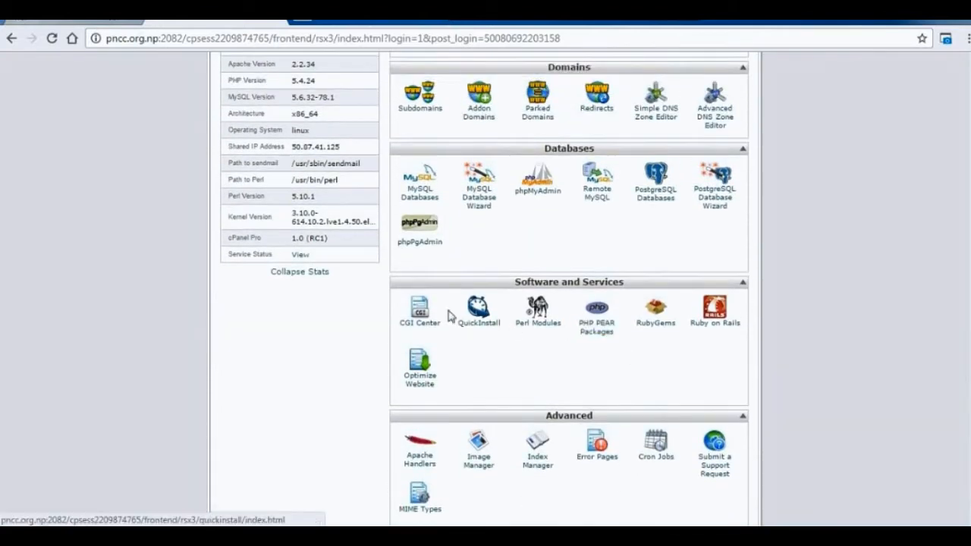
click(484, 318)
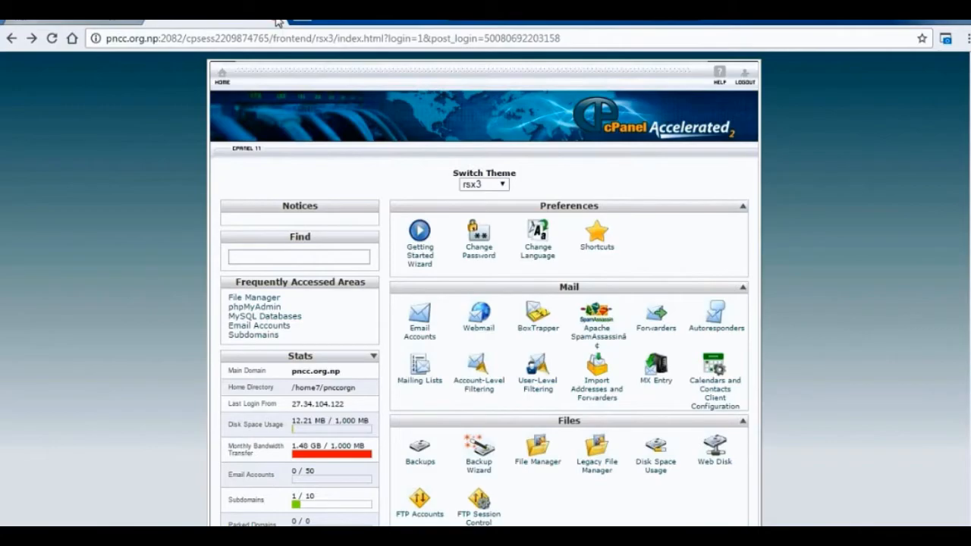
Close the cPanel page and look up the xampp-control program among the installed programs.
click(277, 22)
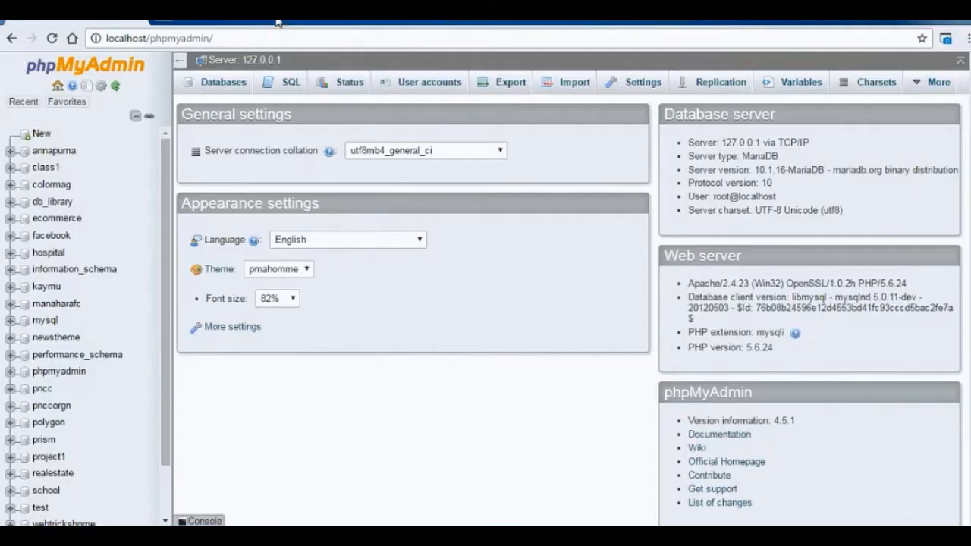
key(super)
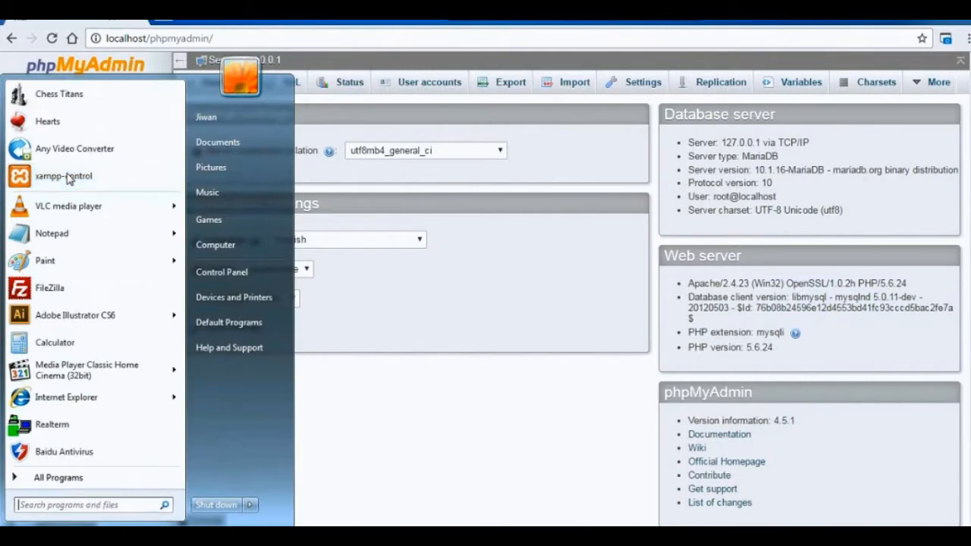
click(204, 24)
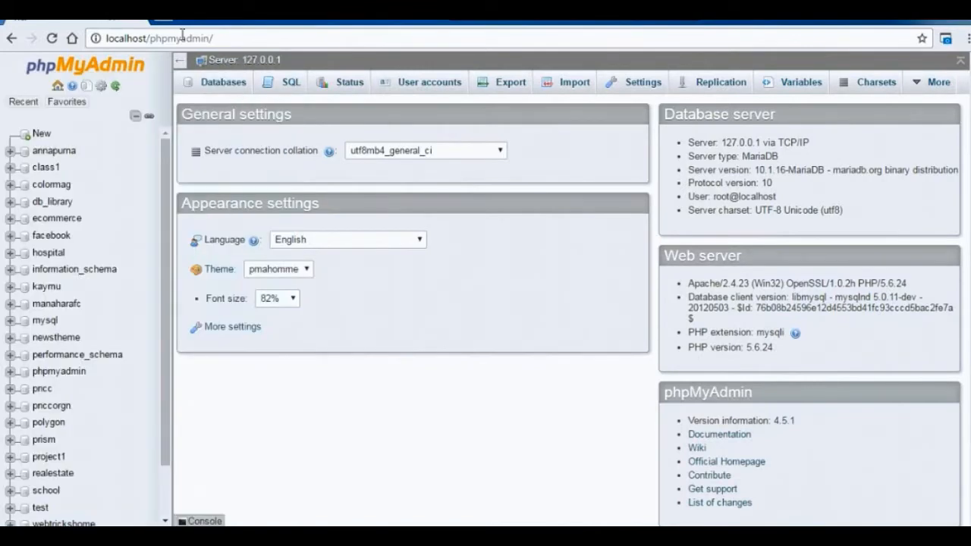
In a new browser page, search the web for download wordpress.
click(160, 19)
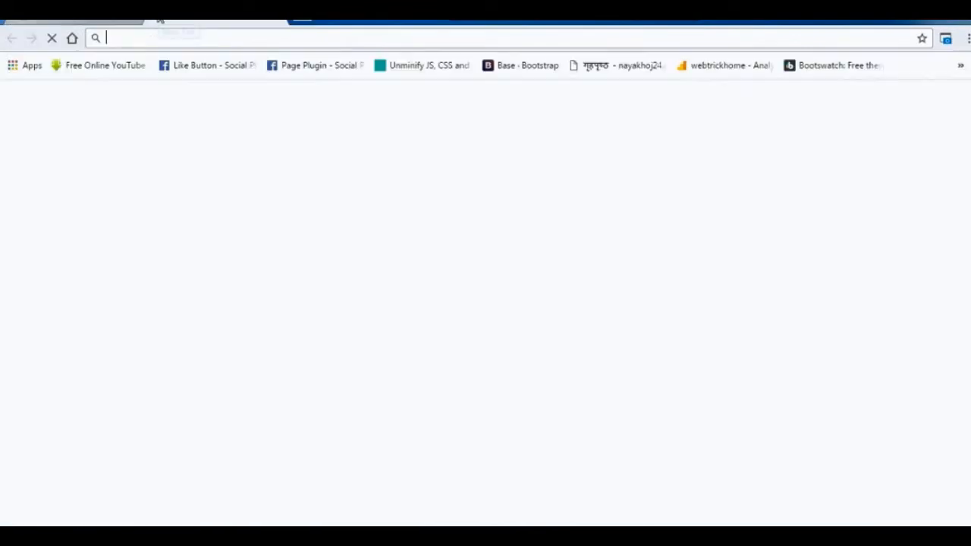
text(install)
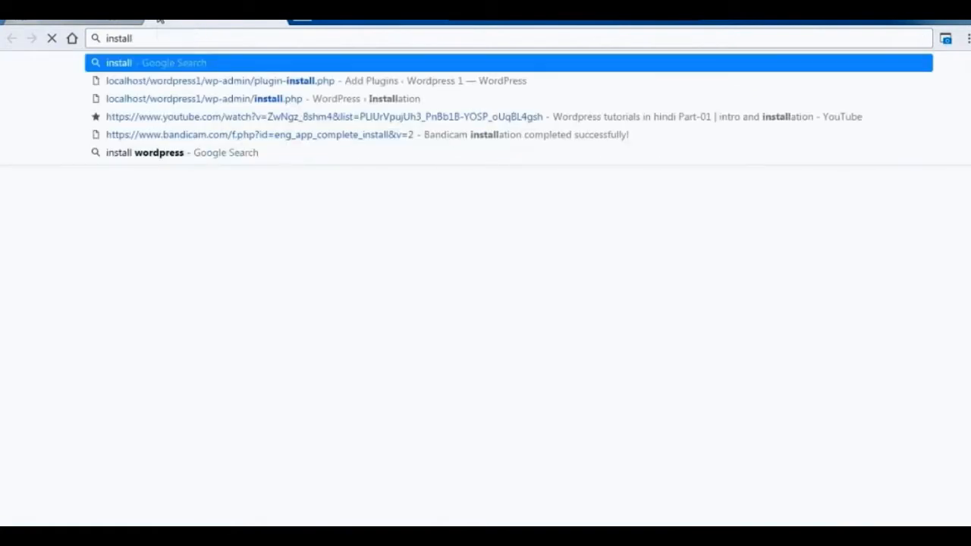
text( wr)
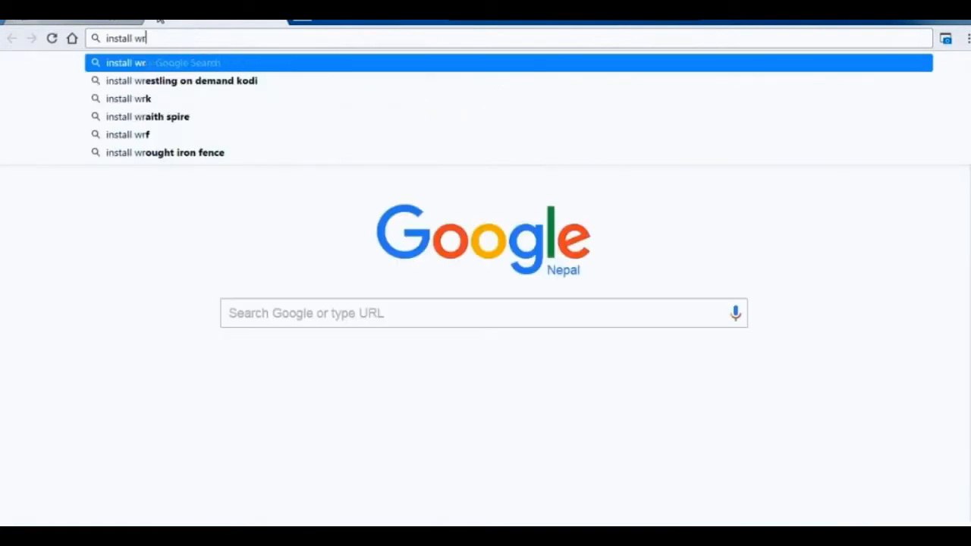
key(BackSpace)
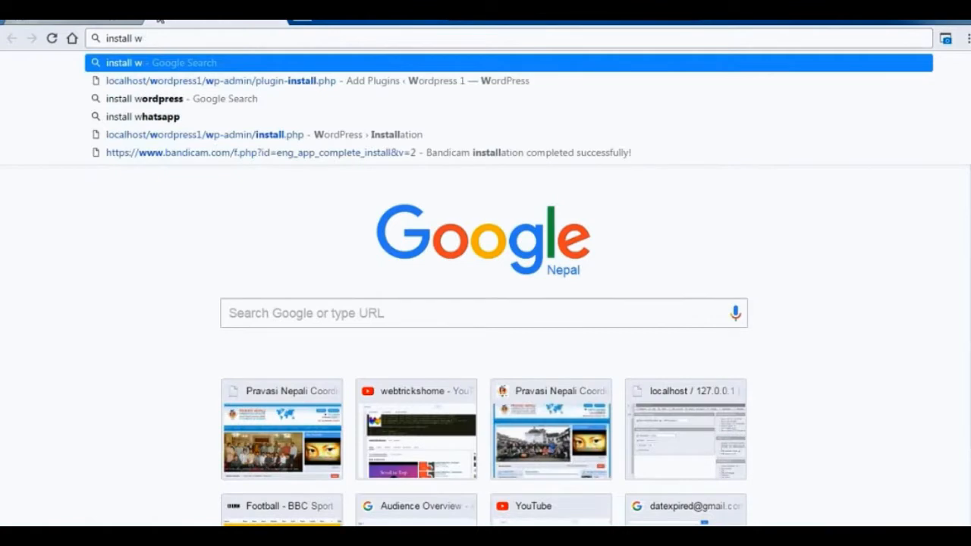
text(ord)
key(Return)
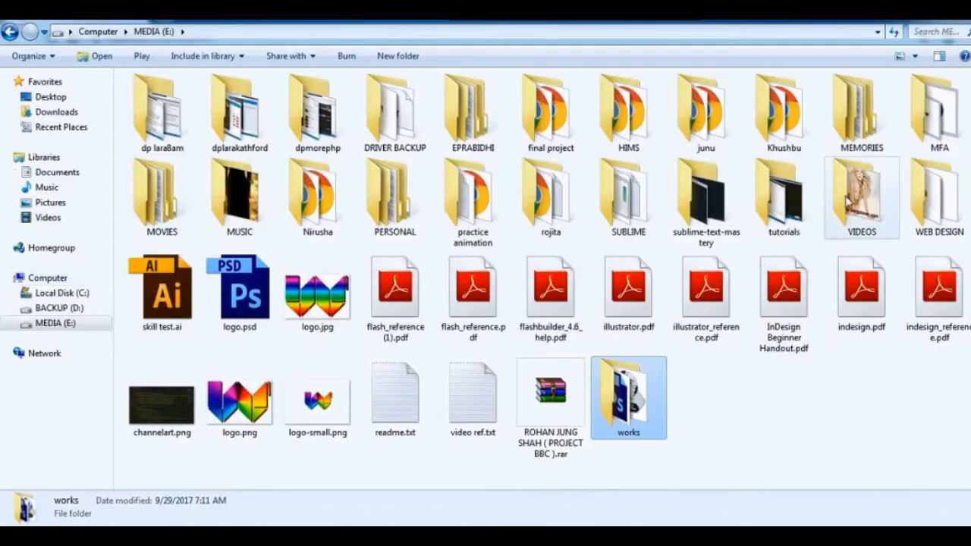
Switch to Windows Explorer, open the downloads folder under PERSONAL on MEDIA (E:), and go to the xampp folder on BACKUP (D:).
click(10, 322)
scroll(57, 303, down, 6)
click(22, 256)
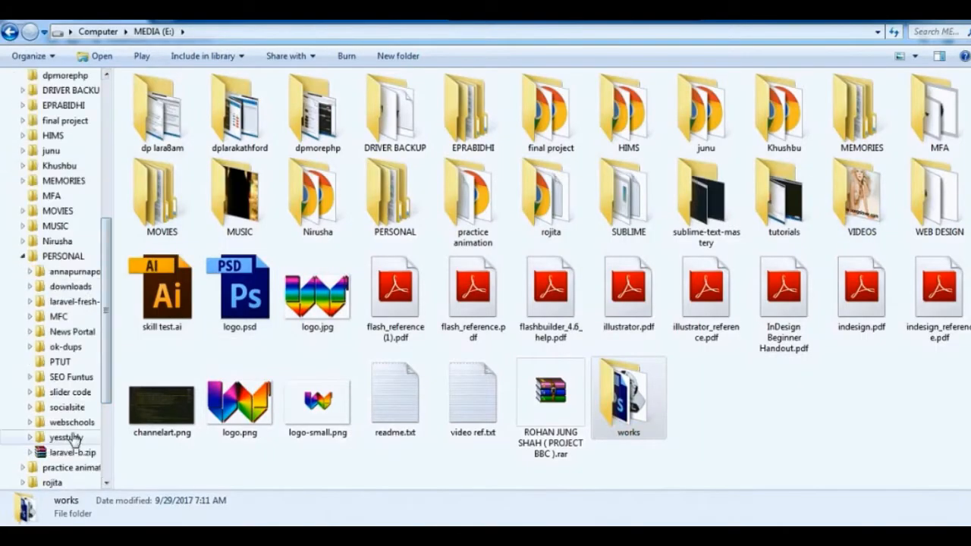
click(70, 286)
click(248, 139)
scroll(46, 304, up, 8)
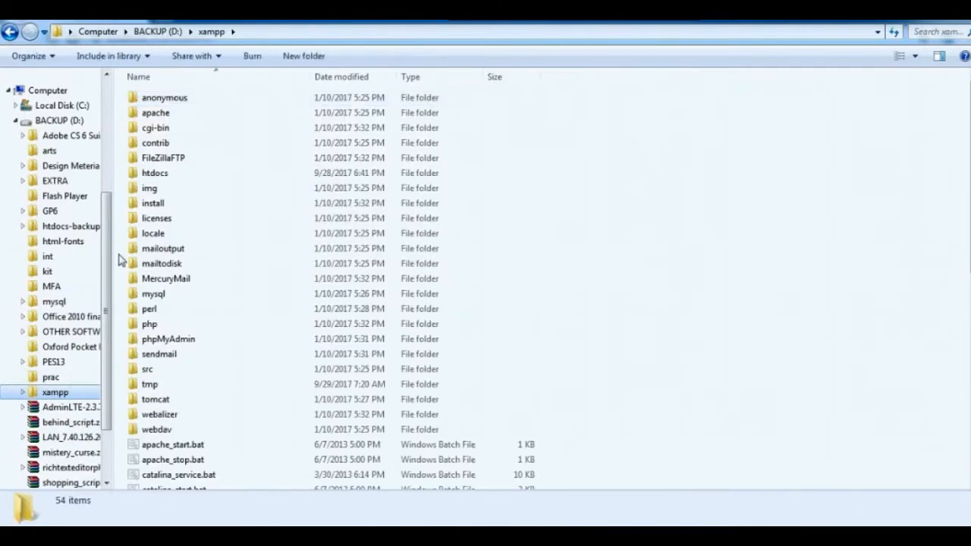
Paste the copied WordPress folder into xampp's htdocs folder and rename it wp-site.
double_click(152, 173)
key(ctrl+v)
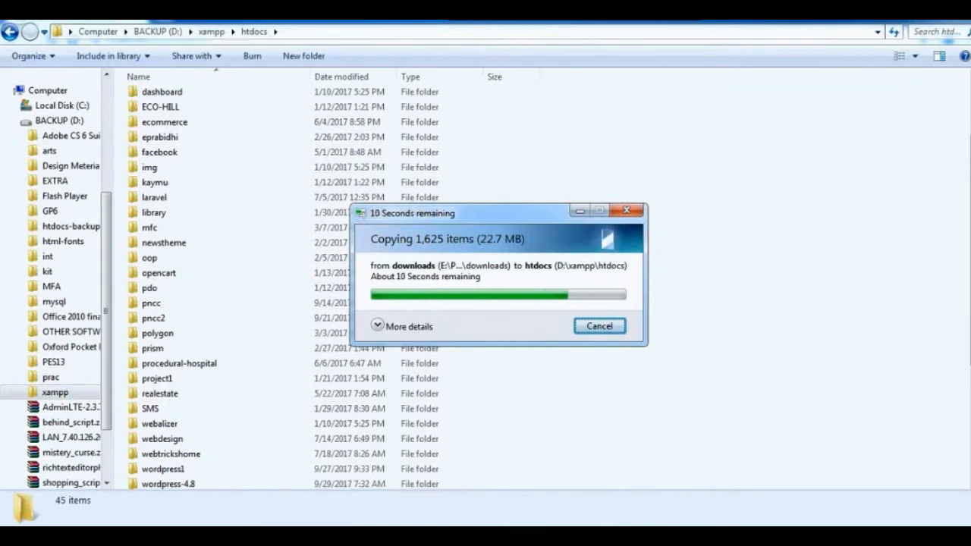
key(F2)
text(wp-)
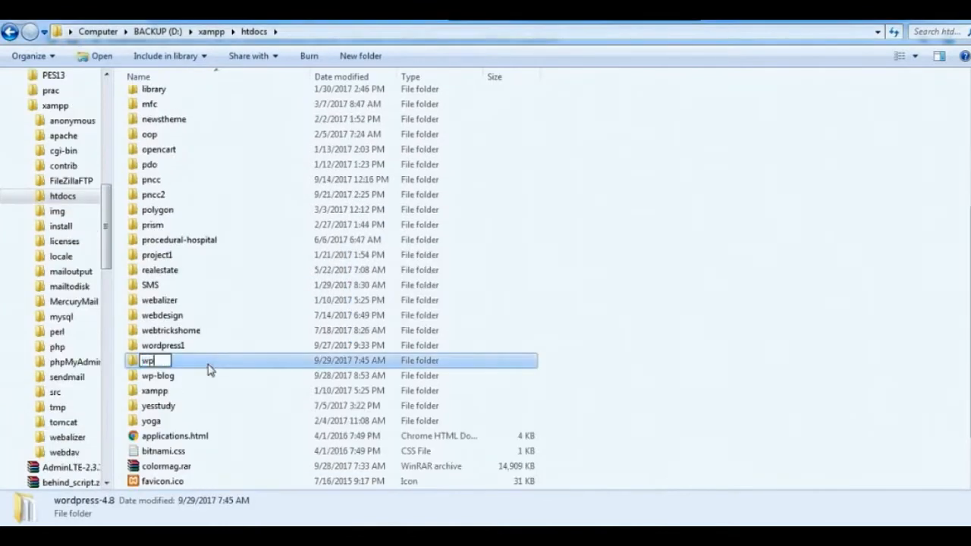
text(site)
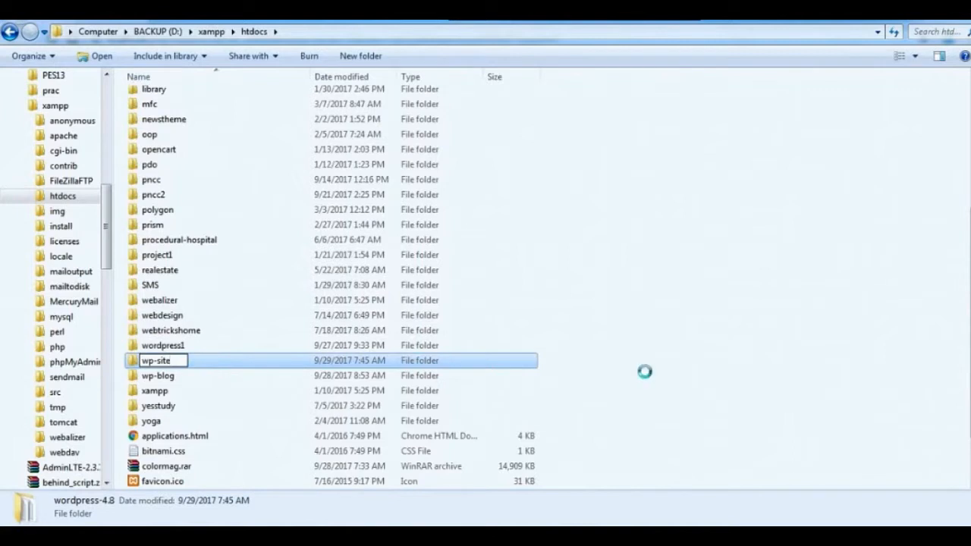
key(Return)
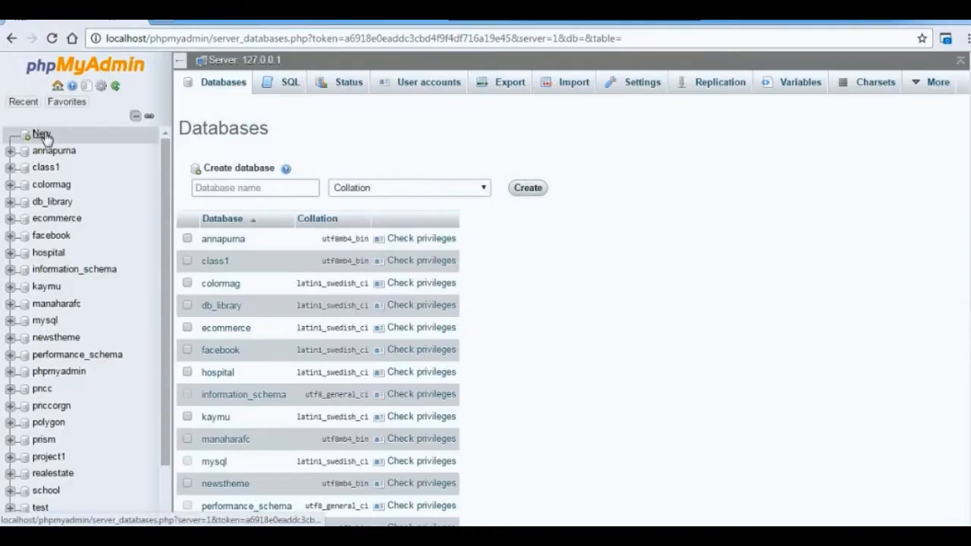
Create a new database named wp-site in phpMyAdmin.
click(36, 131)
click(255, 186)
text(wp-site)
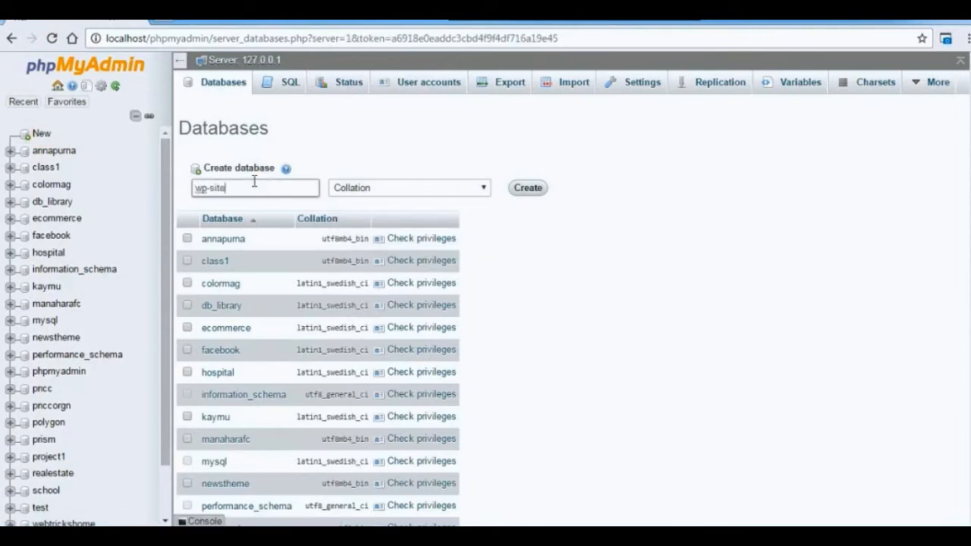
click(531, 188)
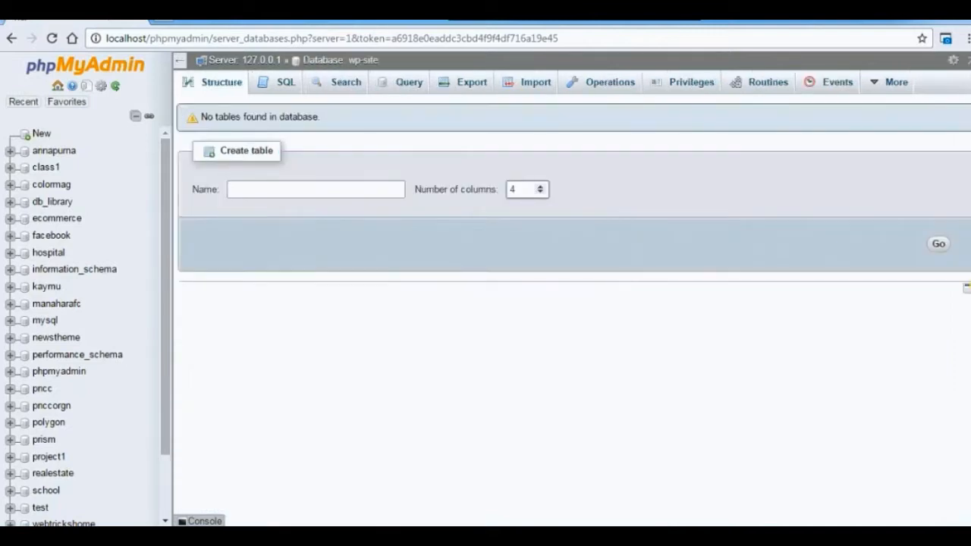
Open localhost/wp-site in a new browser page.
click(160, 23)
text(localhost)
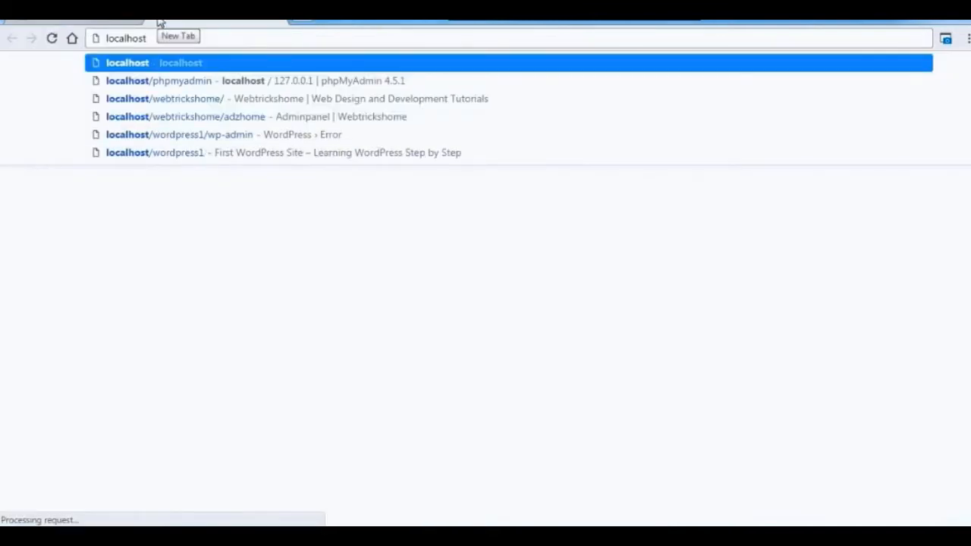
text(/)
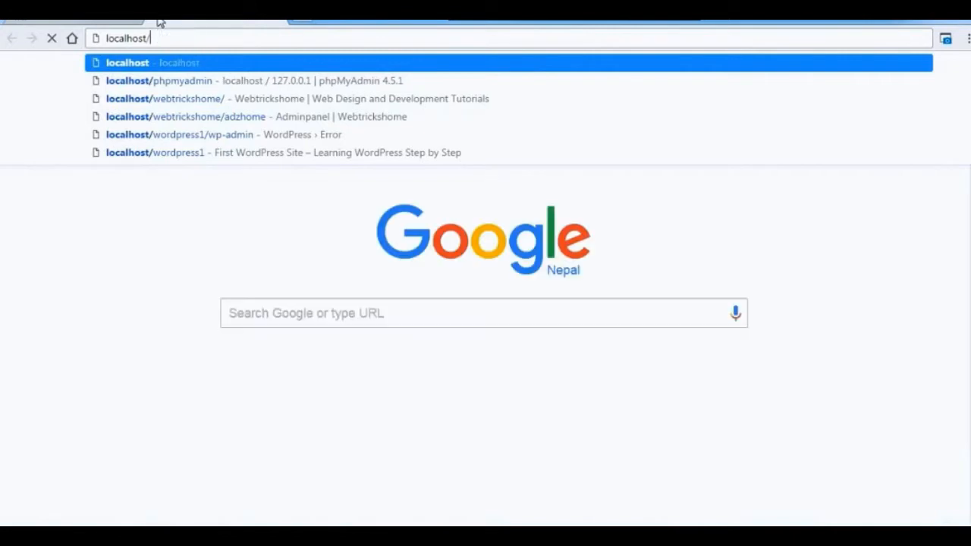
text(wp)
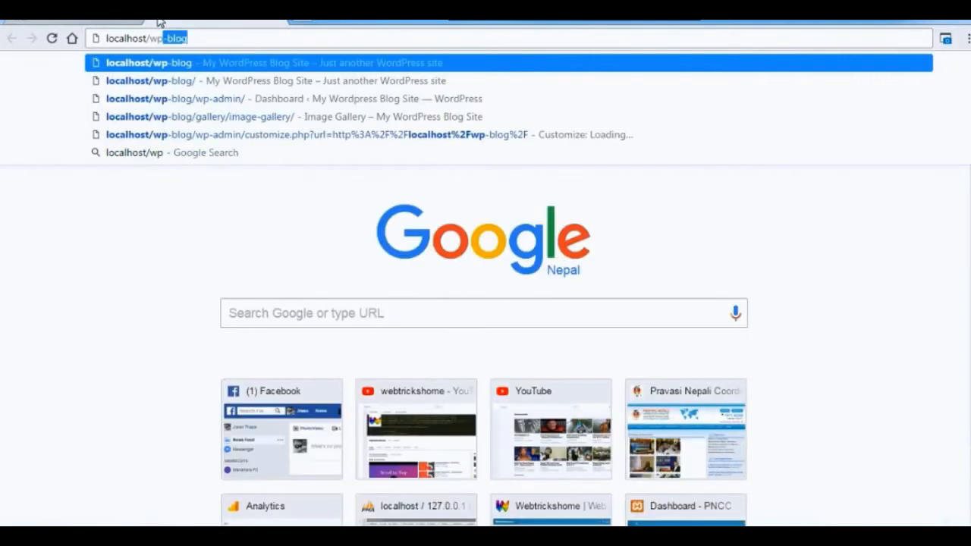
text(-site)
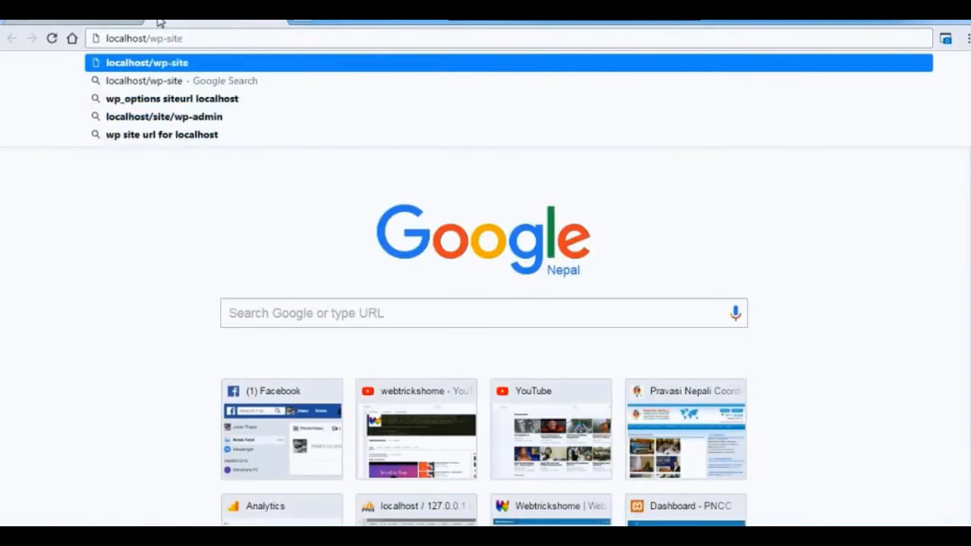
key(Return)
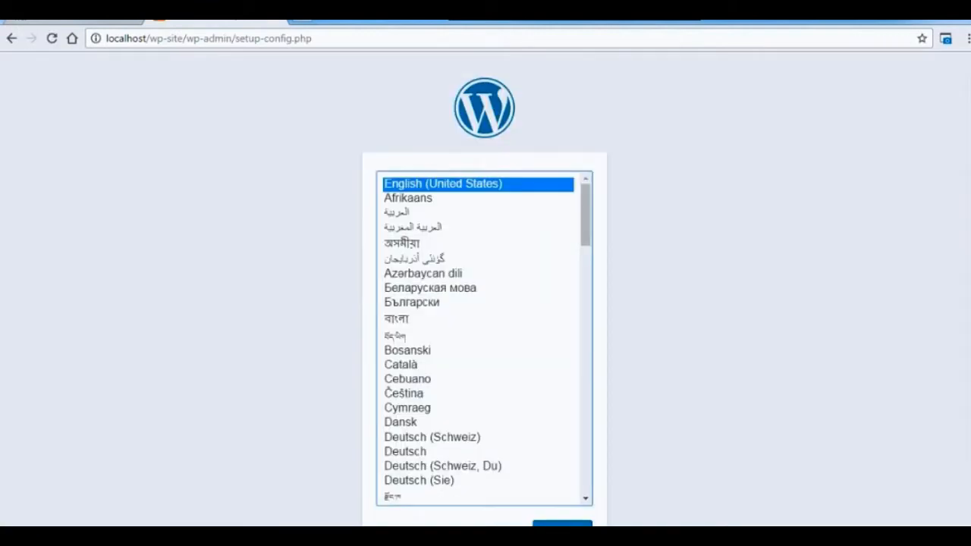
Continue the WordPress setup in English (United States) and proceed to the database connection form.
scroll(968, 338, down, 1)
click(559, 488)
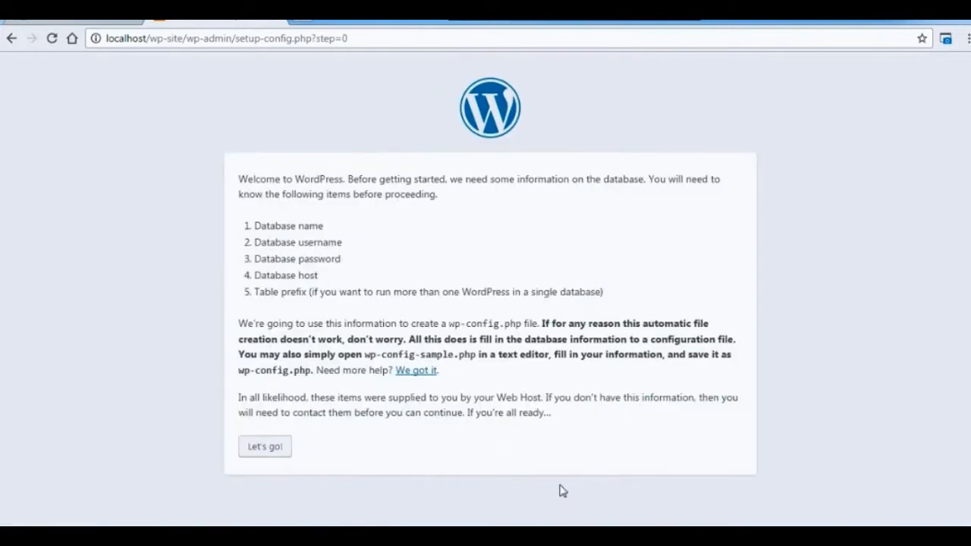
click(279, 448)
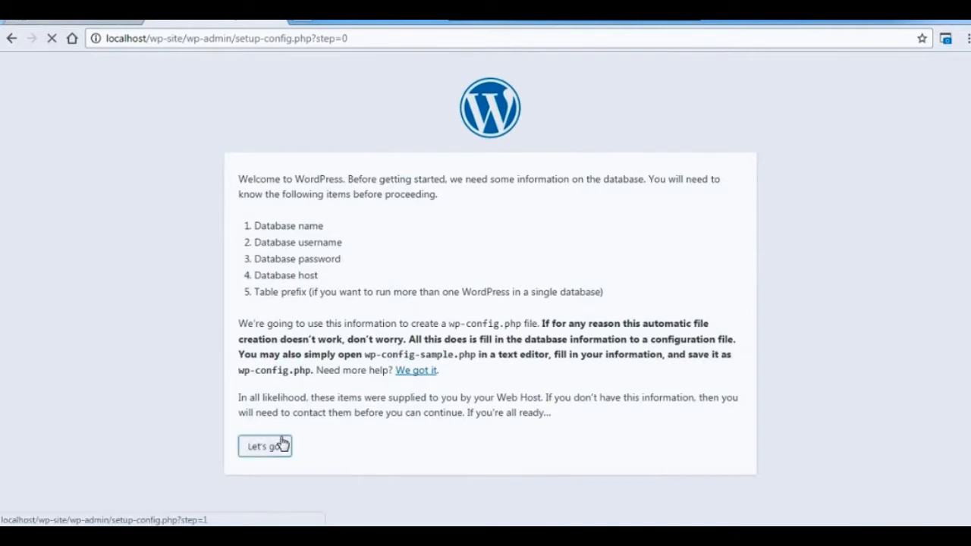
Submit the database connection details with database name wp-site, username root and an empty password, keeping localhost and the wp_ prefix.
double_click(433, 216)
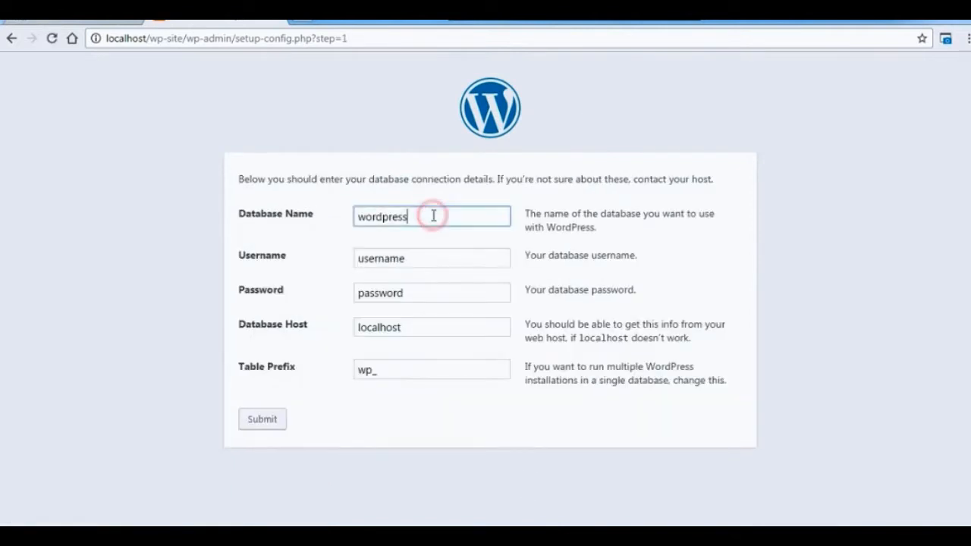
text(wp-site)
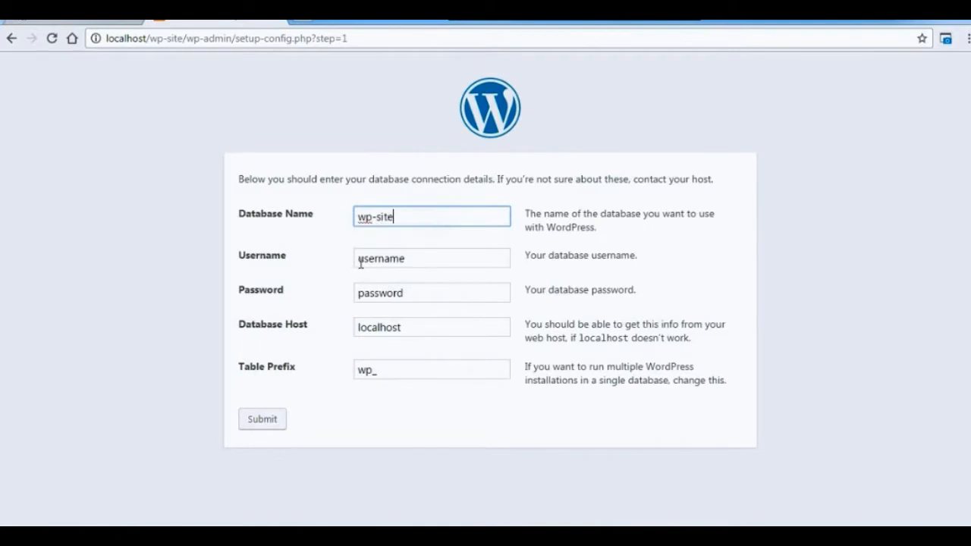
double_click(441, 258)
text(root)
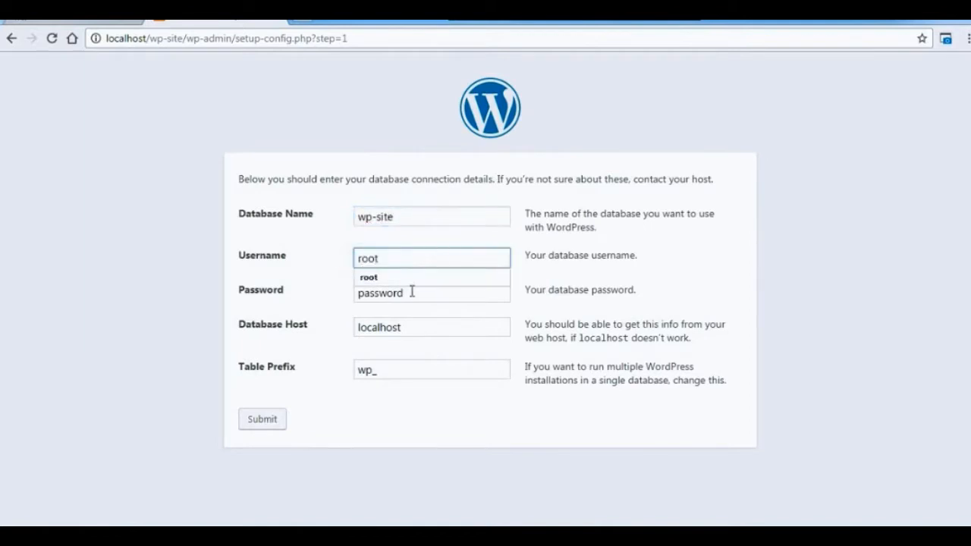
drag(412, 290, 347, 305)
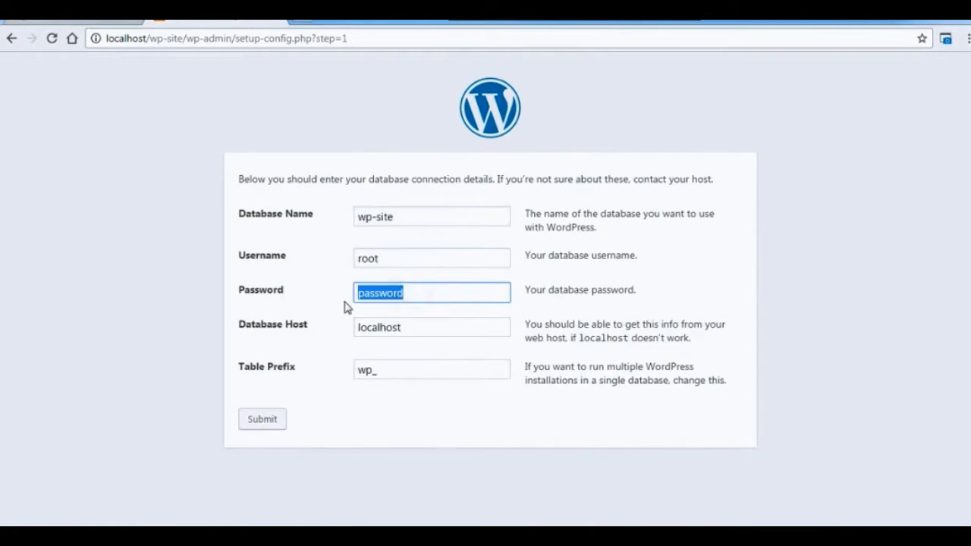
key(BackSpace)
click(415, 471)
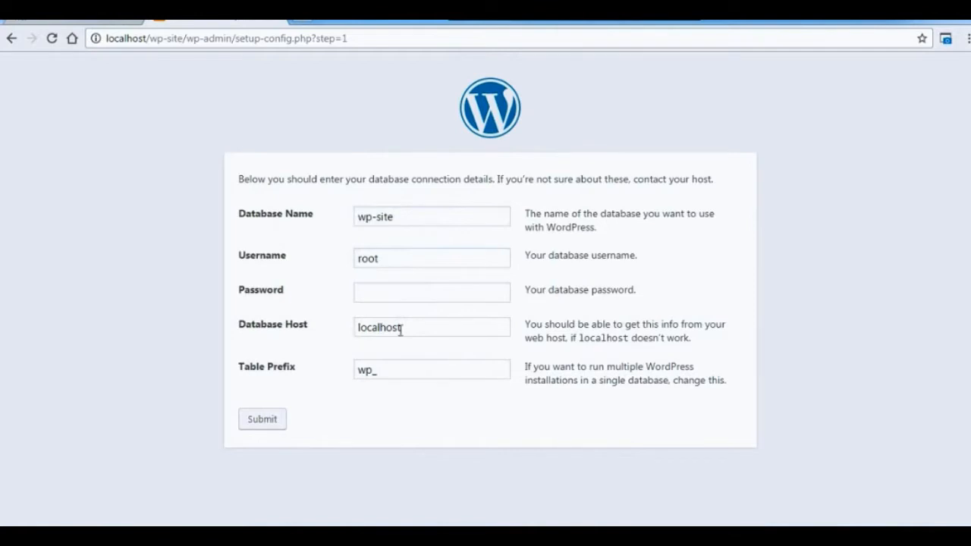
click(263, 422)
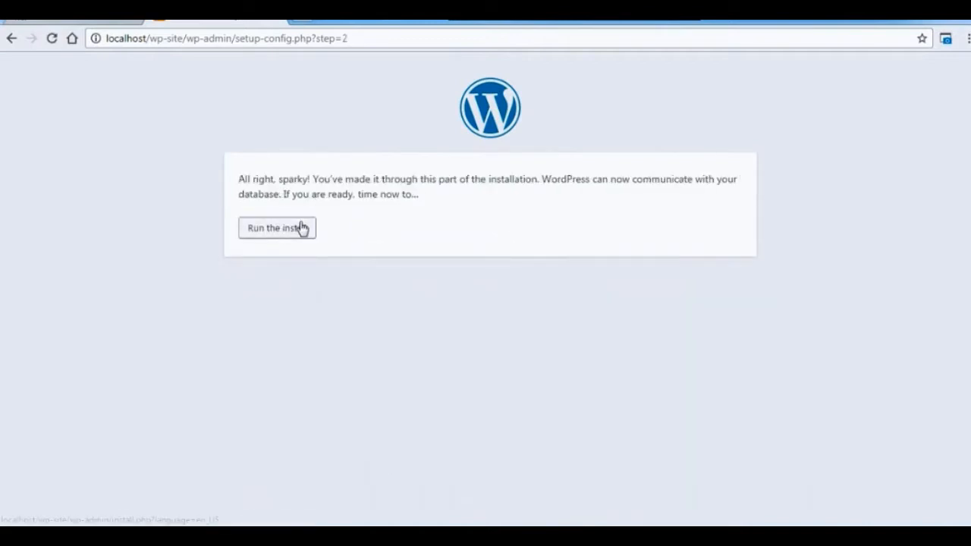
Run the WordPress installation and enter My Wordpress Site as the site title.
click(304, 226)
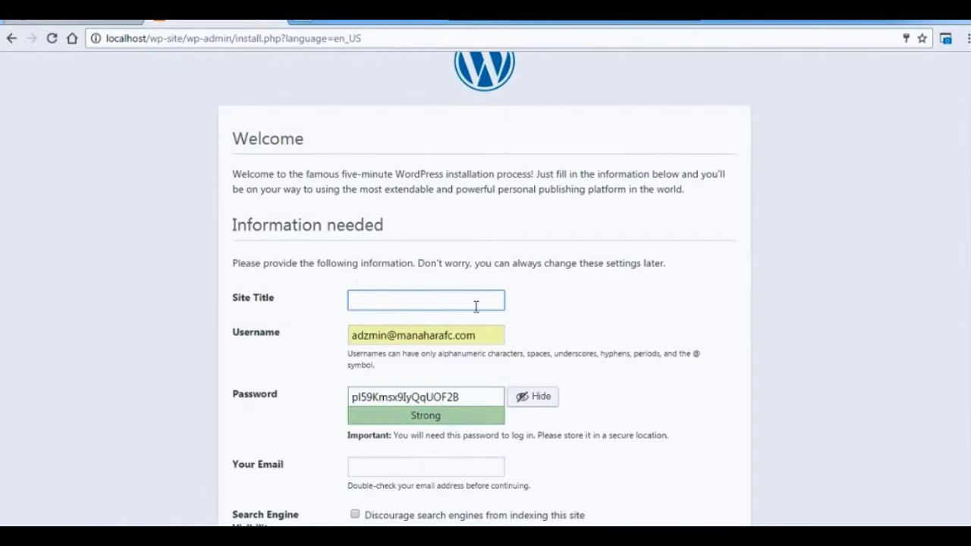
text(My)
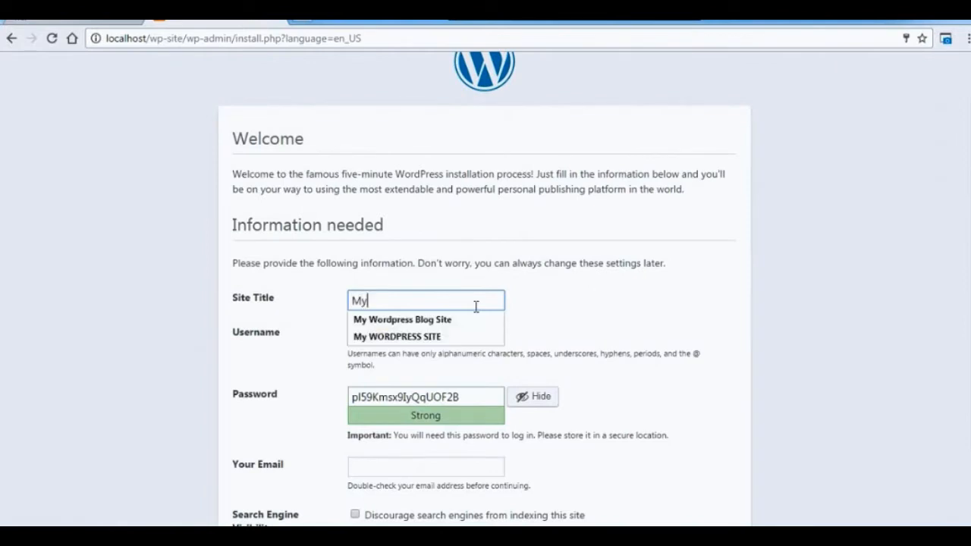
text( Wordpress S)
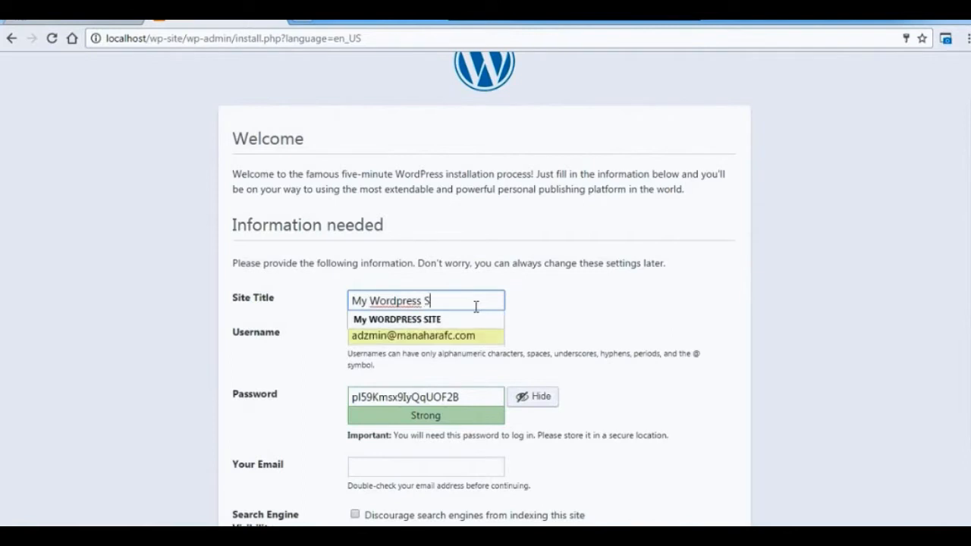
text(ite)
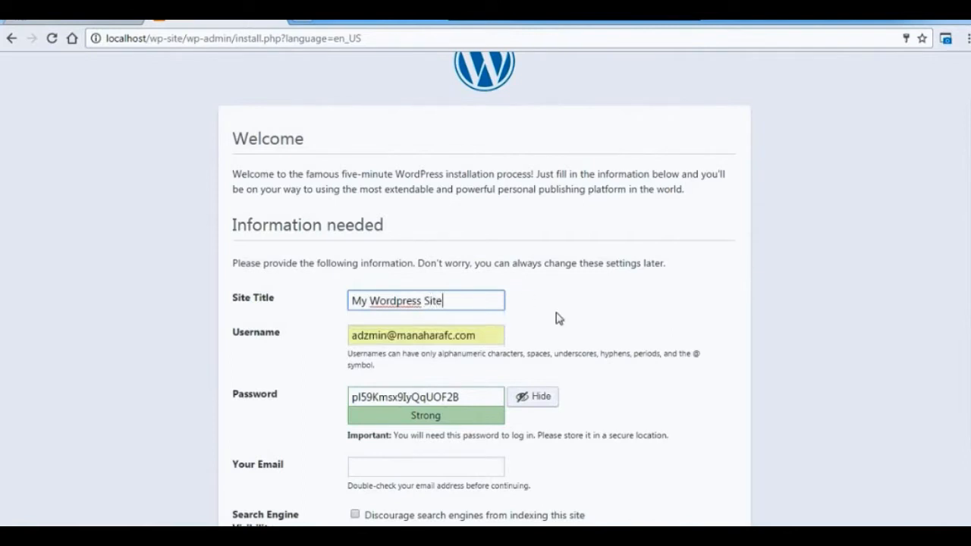
Replace the prefilled username with the new site's admin e-mail login and keep the generated password.
click(493, 335)
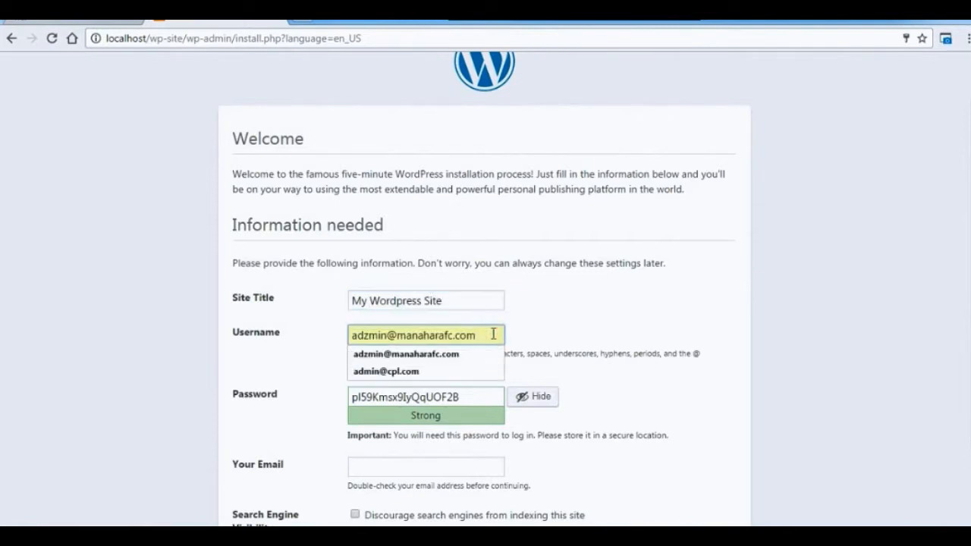
key(ctrl+a)
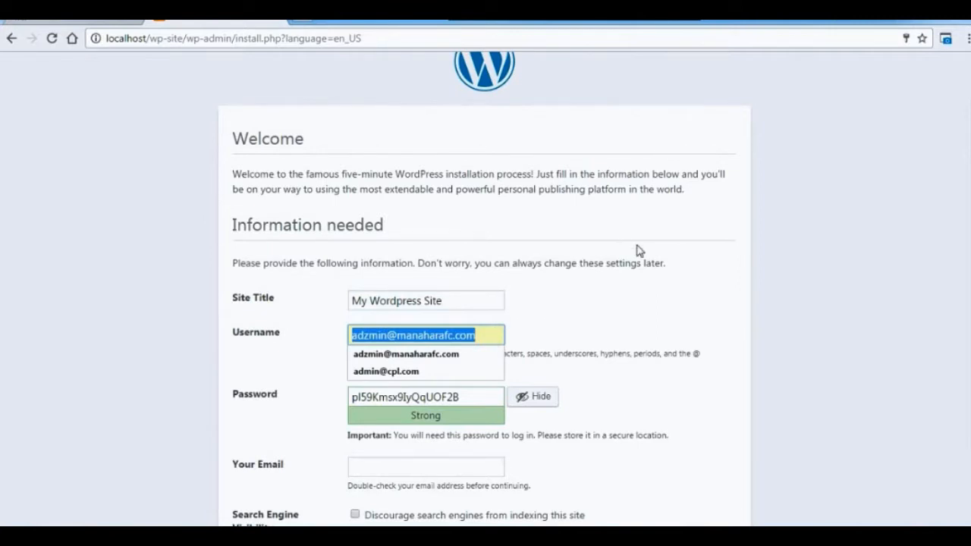
text(admin)
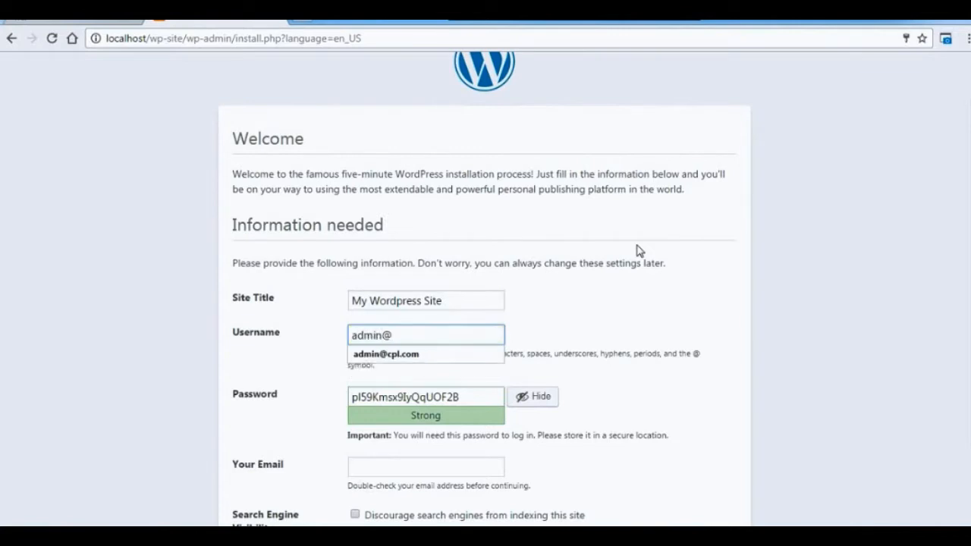
text(@wp-s)
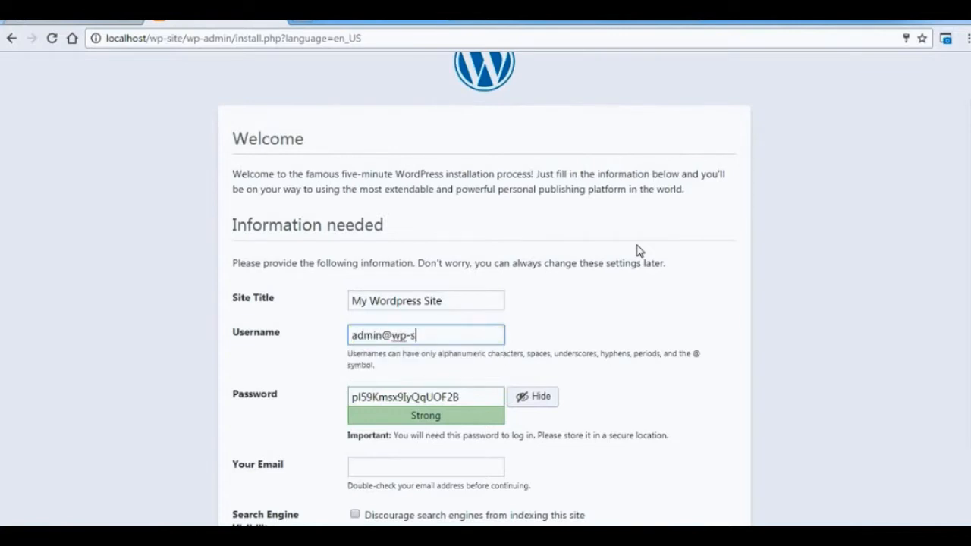
text(ite.com)
drag(475, 395, 359, 406)
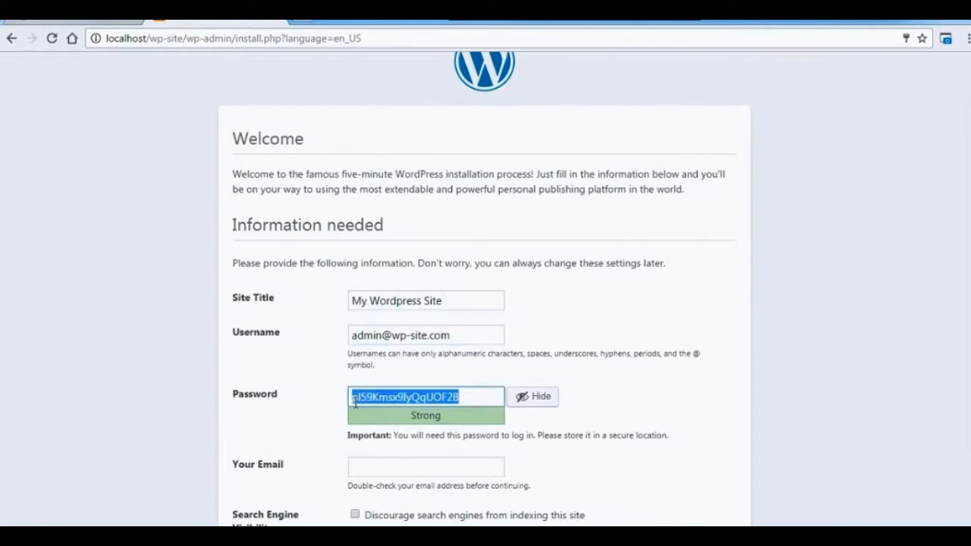
click(692, 386)
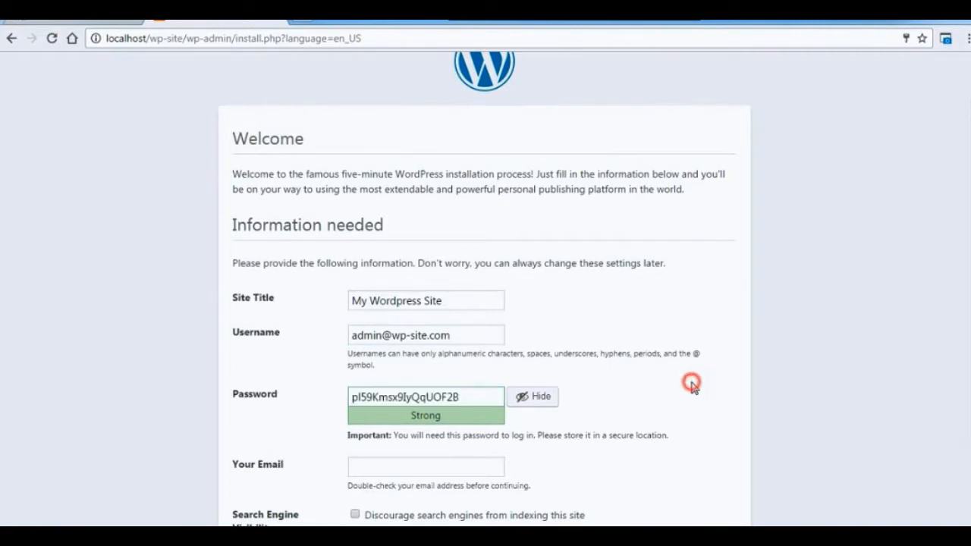
Fill in the administrator's e-mail from the saved suggestion and install WordPress.
click(489, 465)
text(date)
key(Down)
key(Return)
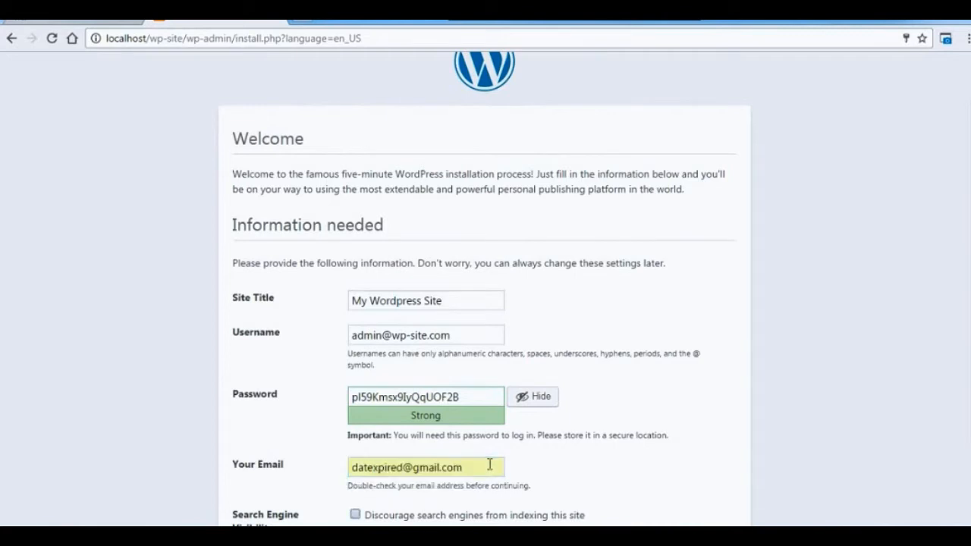
scroll(485, 289, down, 1)
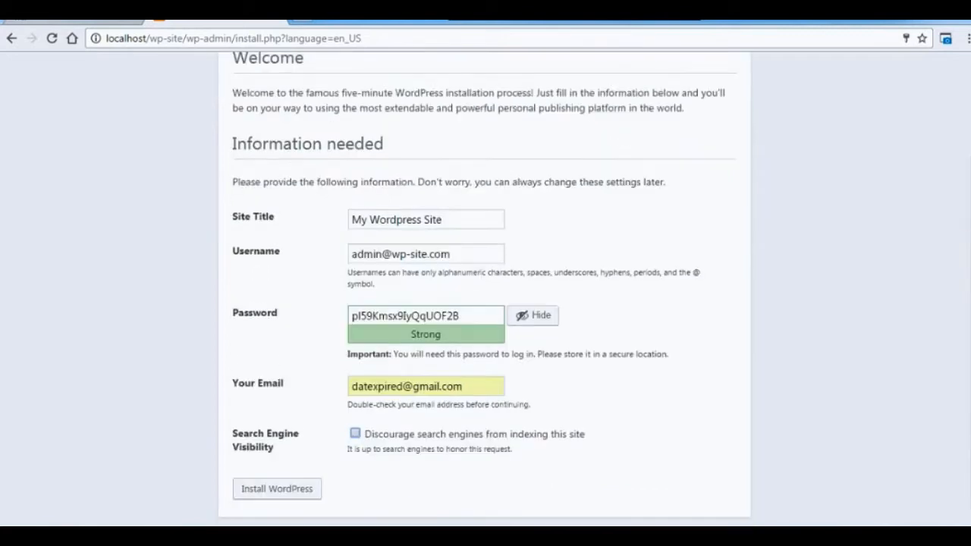
click(297, 482)
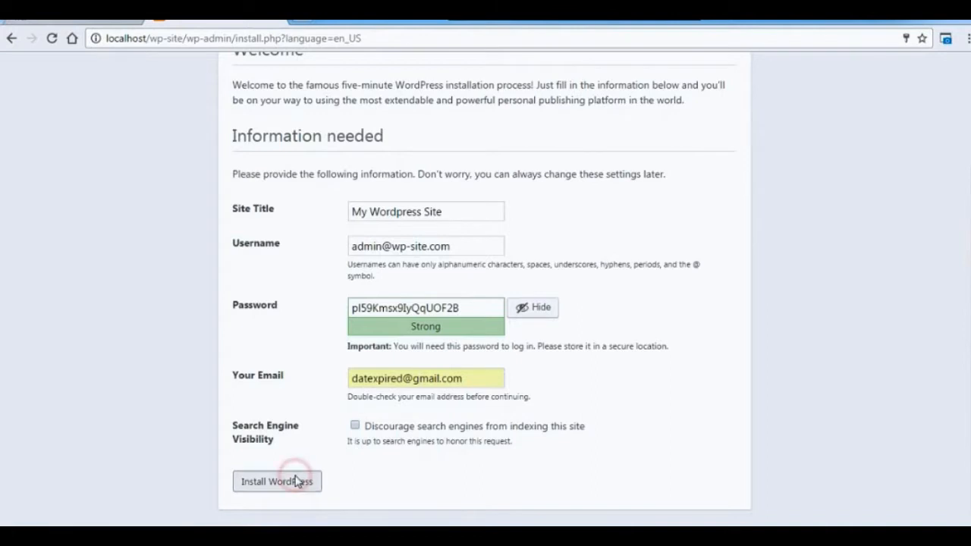
Switch to the htdocs folder in Windows Explorer and add the wp-site folder to the code editor's project folders.
mouse_move(91, 531)
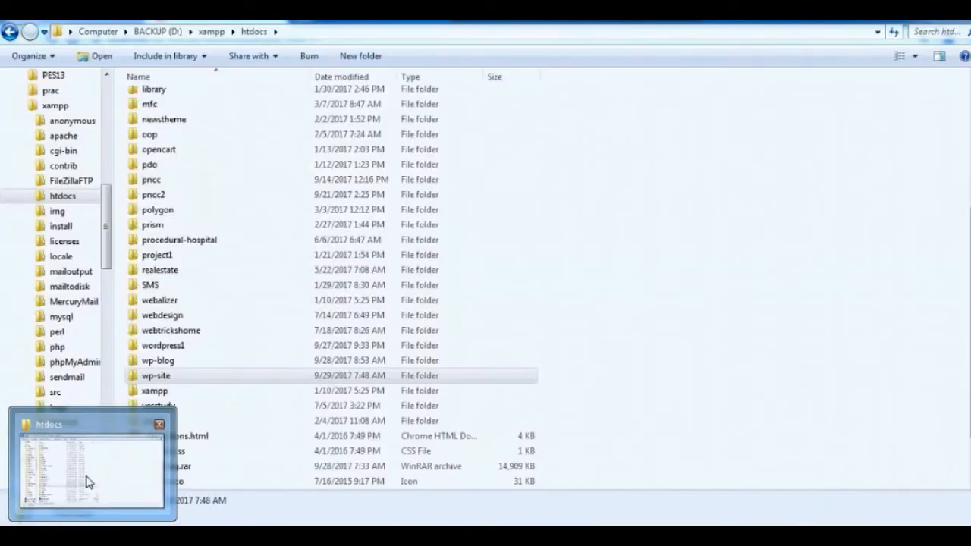
click(87, 481)
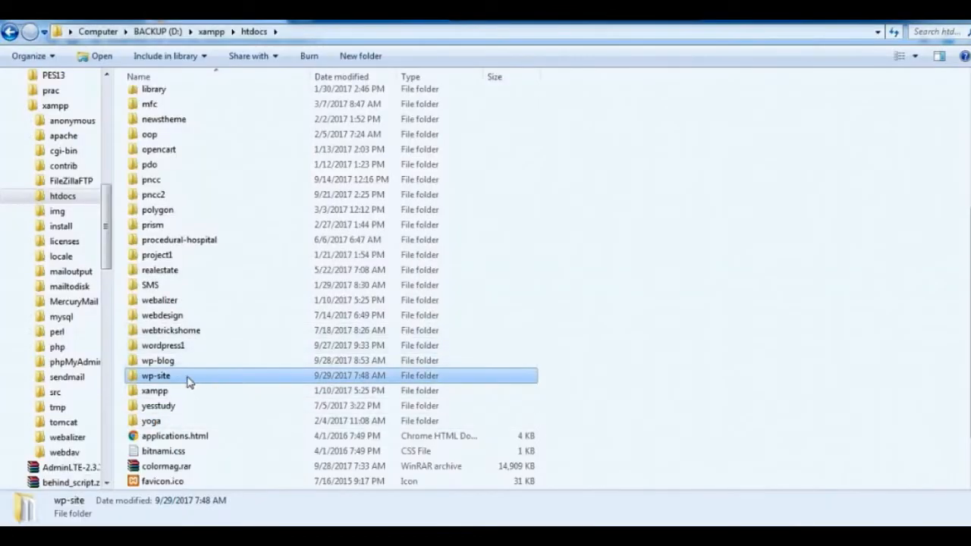
drag(188, 380, 106, 360)
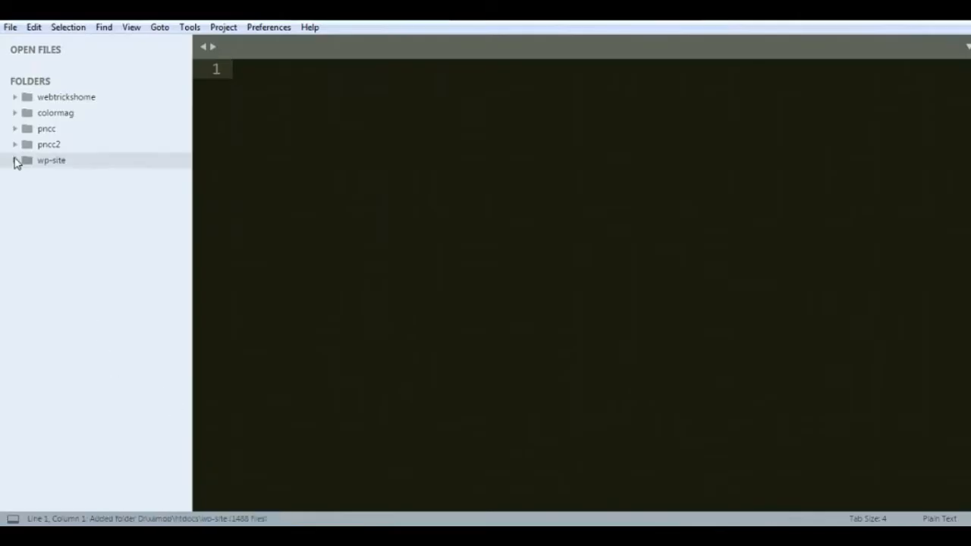
Open wp-config-sample.php from the wp-site folder and examine its database name, username, password and host settings.
click(15, 161)
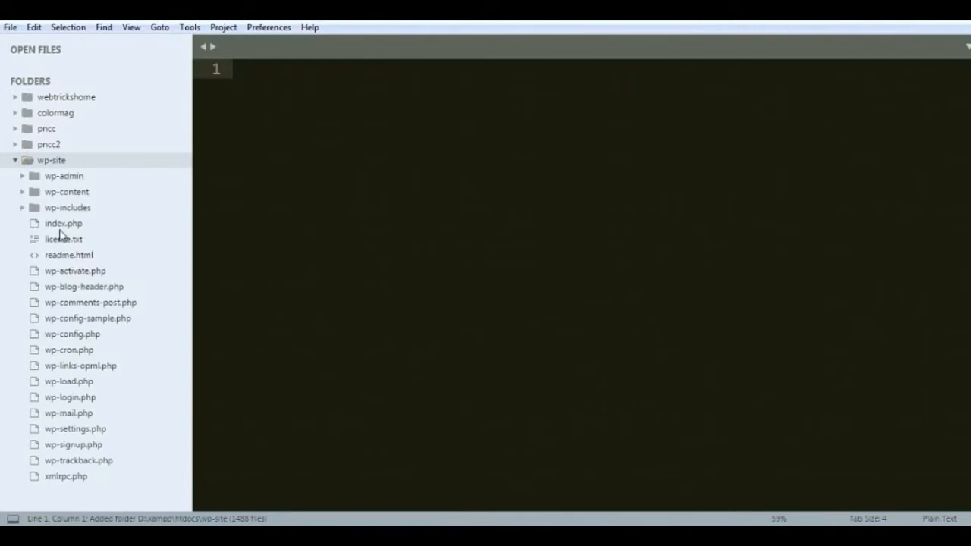
double_click(99, 320)
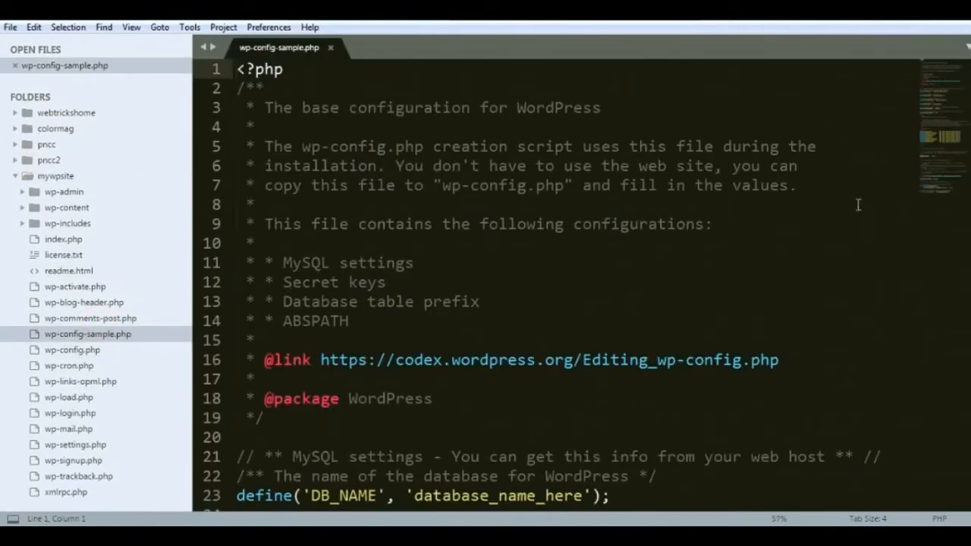
scroll(581, 285, down, 5)
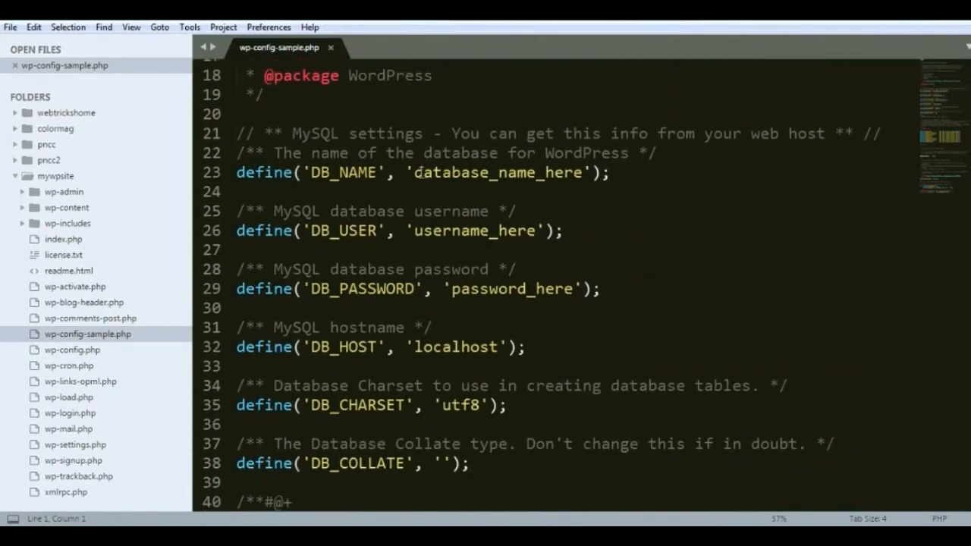
drag(416, 172, 583, 172)
double_click(535, 231)
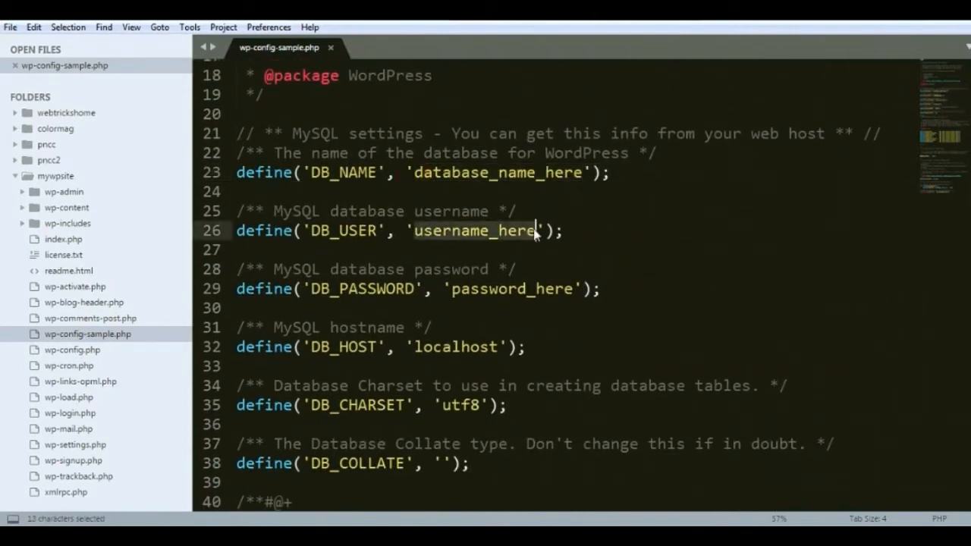
drag(452, 289, 582, 289)
scroll(577, 280, down, 5)
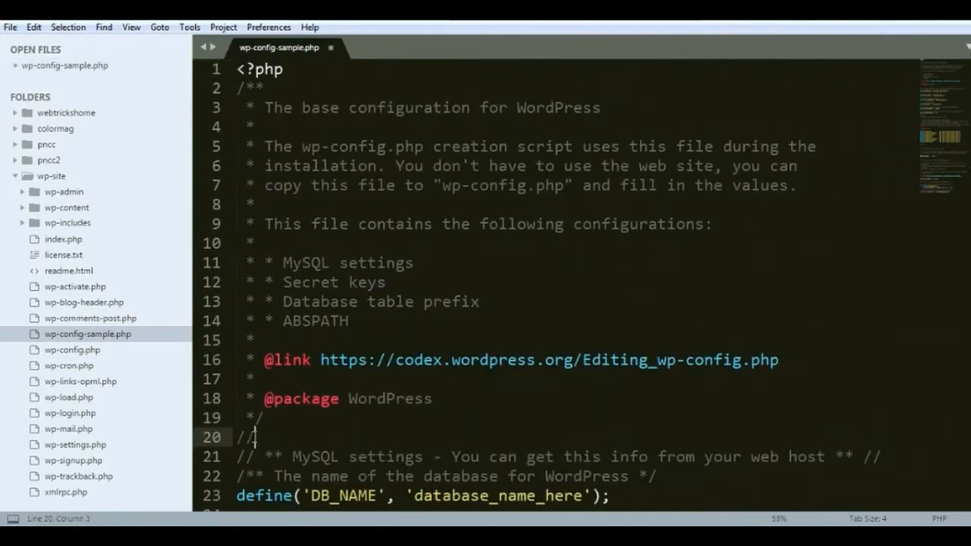
Add comment lines above the MySQL settings noting the admin user e-mail and the pasted account password.
text(user admin@wp-site.com)
key(Return)
text(// passwor)
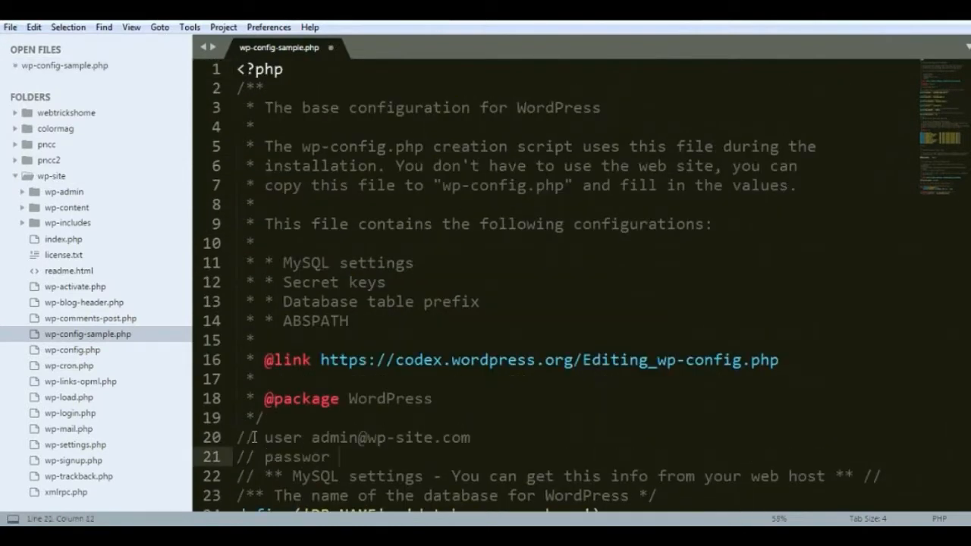
text(d)
key(ctrl+v)
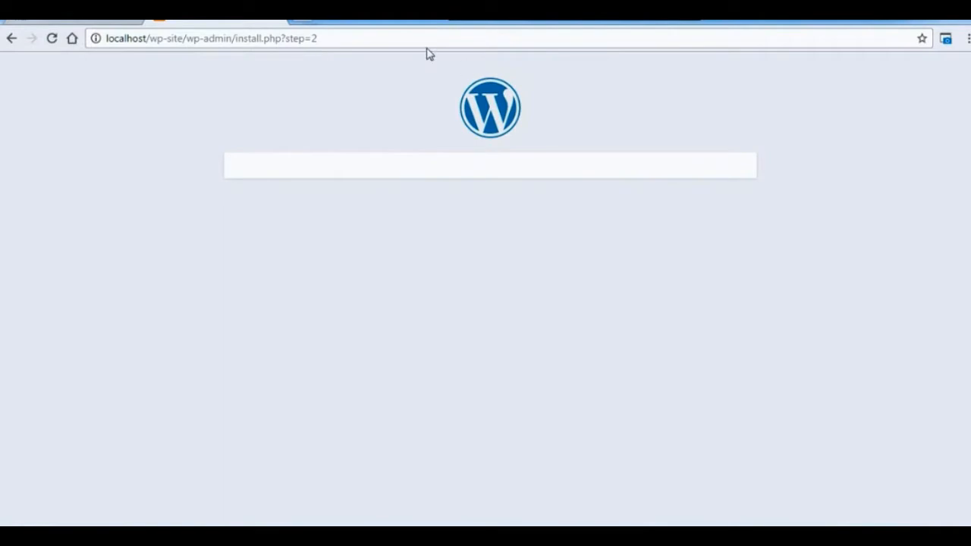
Switch to the WordPress installer page in the browser and log in to the new site with the admin e-mail and account password.
click(262, 256)
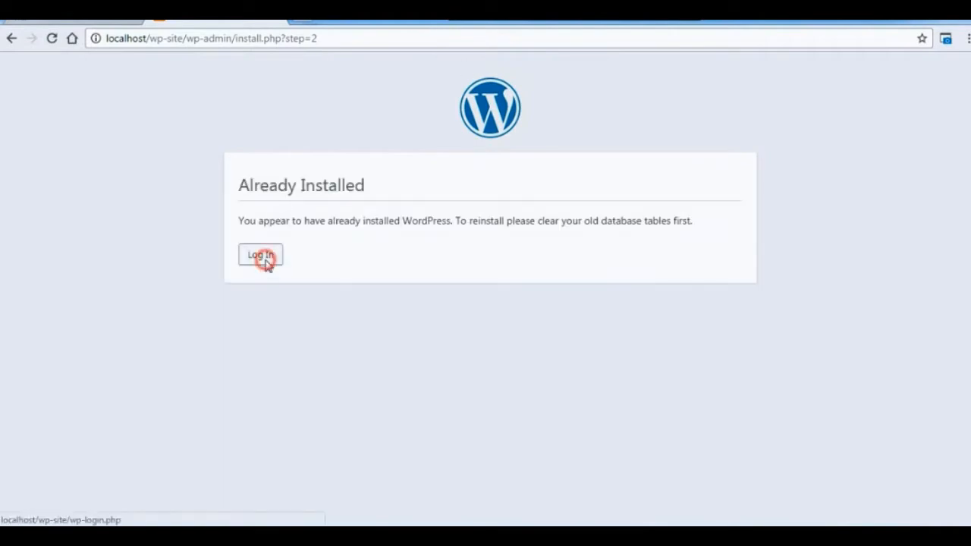
triple_click(586, 255)
text(admin)
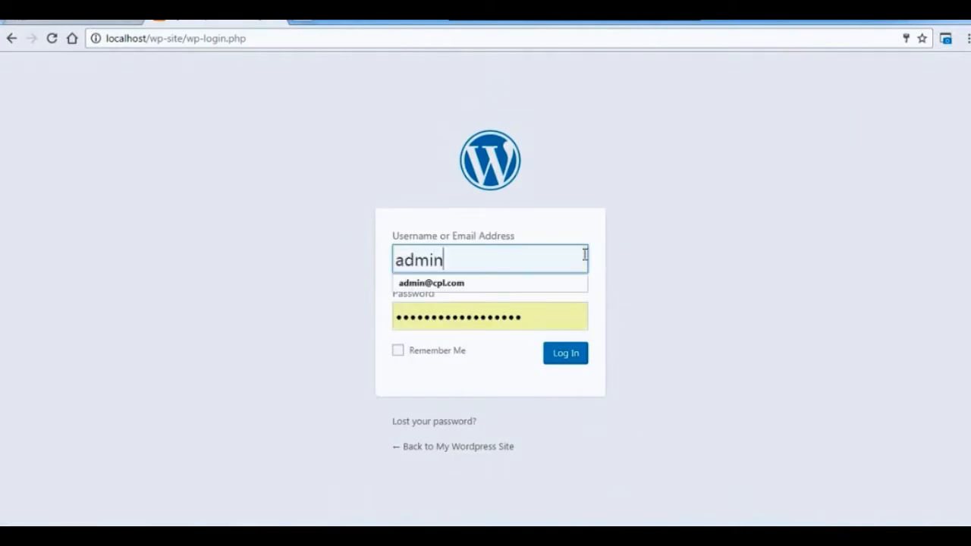
text(@wp-site.com)
key(Tab)
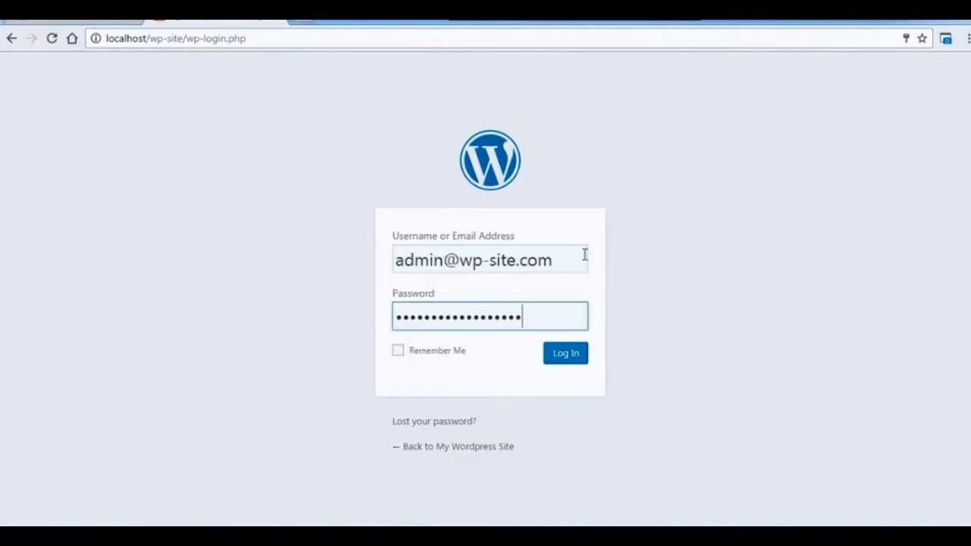
click(564, 352)
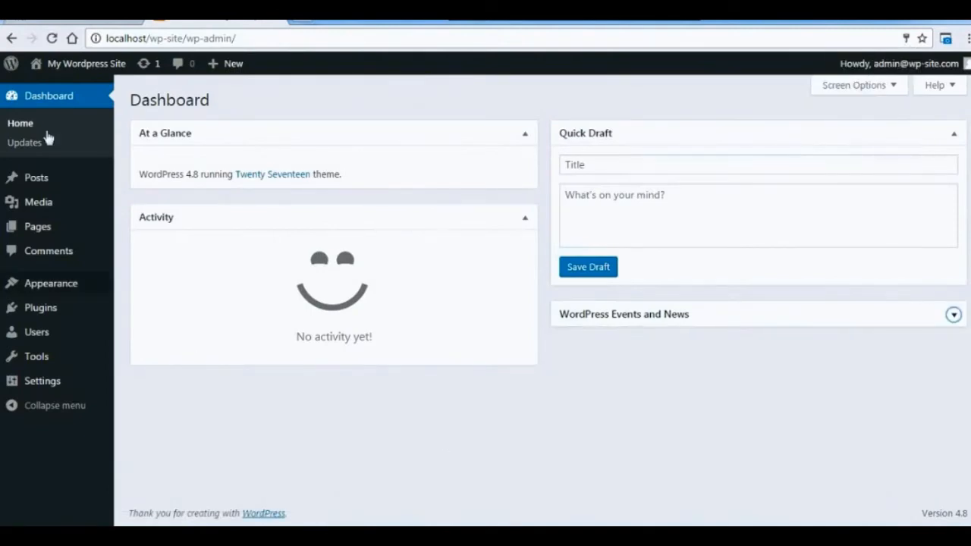
Look through the dashboard's Posts, Pages, Appearance, Plugins, Tools and Settings options.
mouse_move(42, 182)
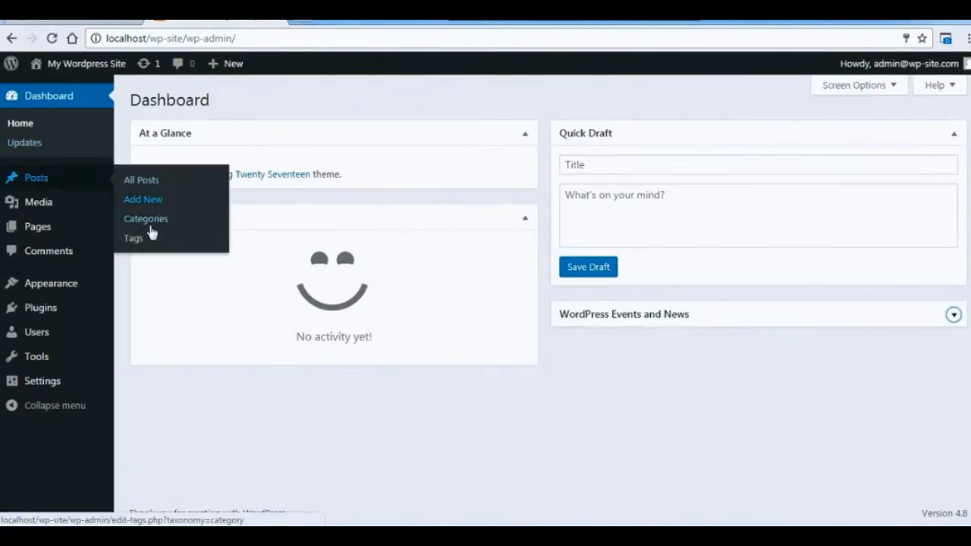
mouse_move(86, 225)
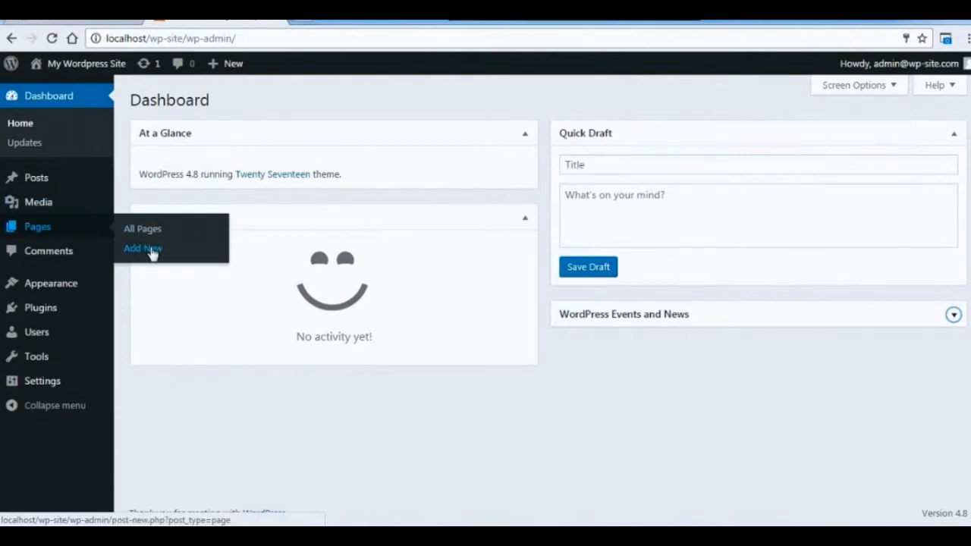
mouse_move(76, 287)
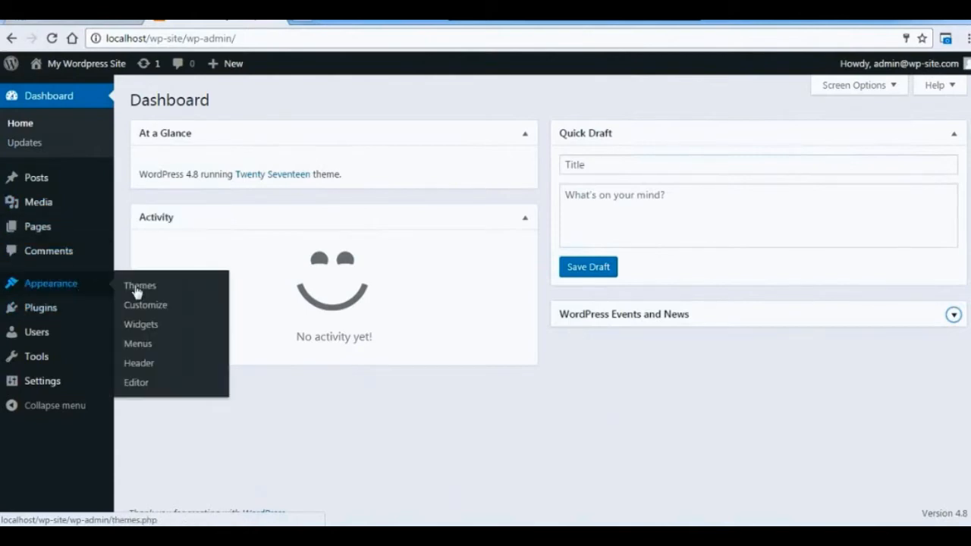
mouse_move(48, 306)
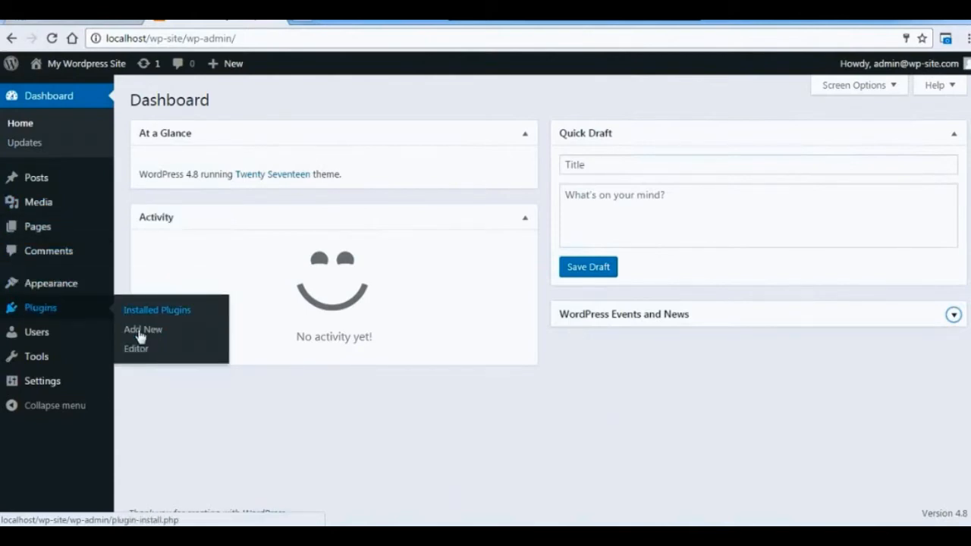
mouse_move(69, 360)
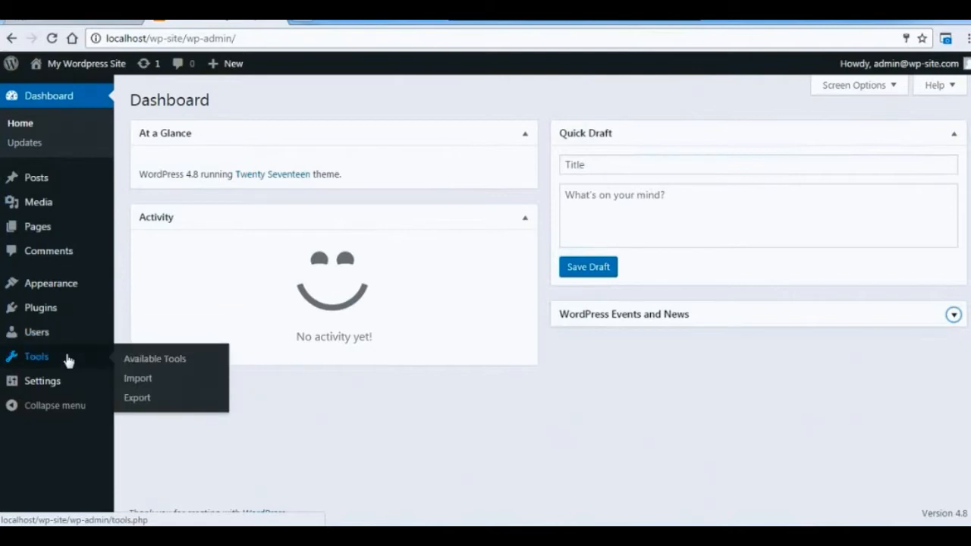
mouse_move(72, 384)
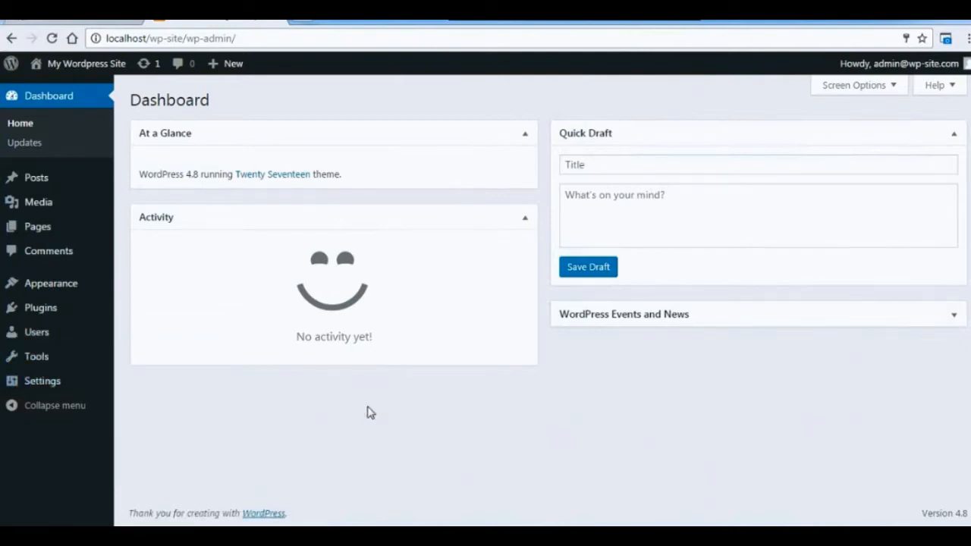
Open the My Wordpress Site front end in a new browser tab.
mouse_move(90, 64)
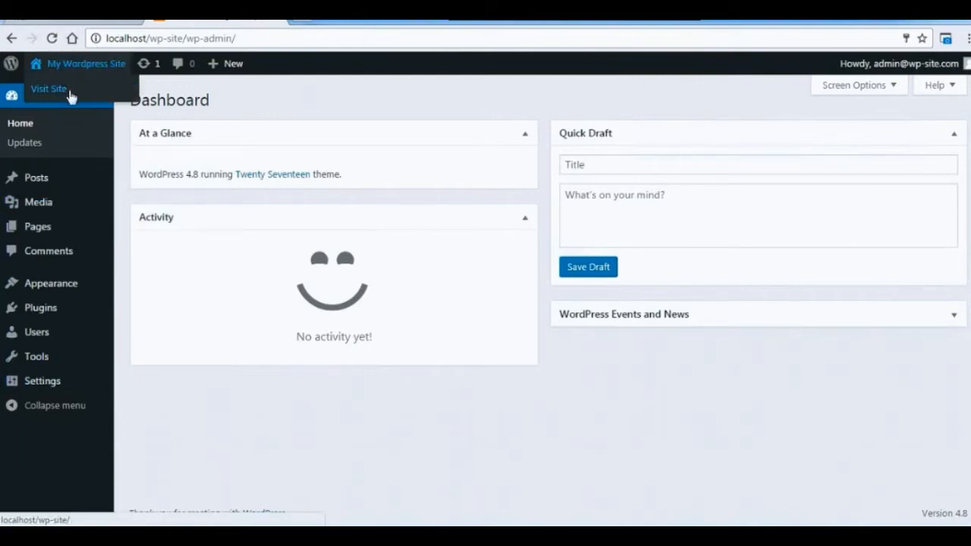
right_click(68, 92)
click(86, 103)
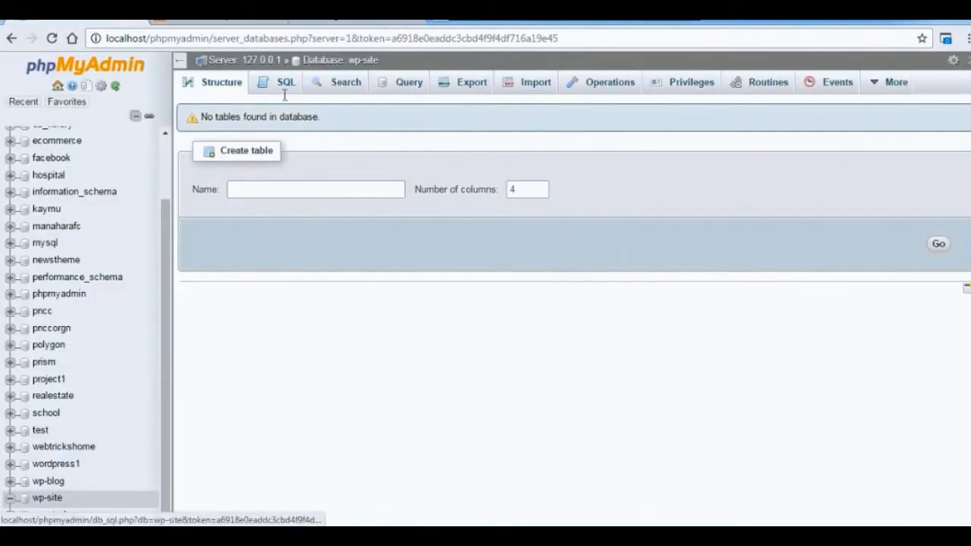
View the wp-site database tables in phpMyAdmin and look over the site's front page.
click(47, 498)
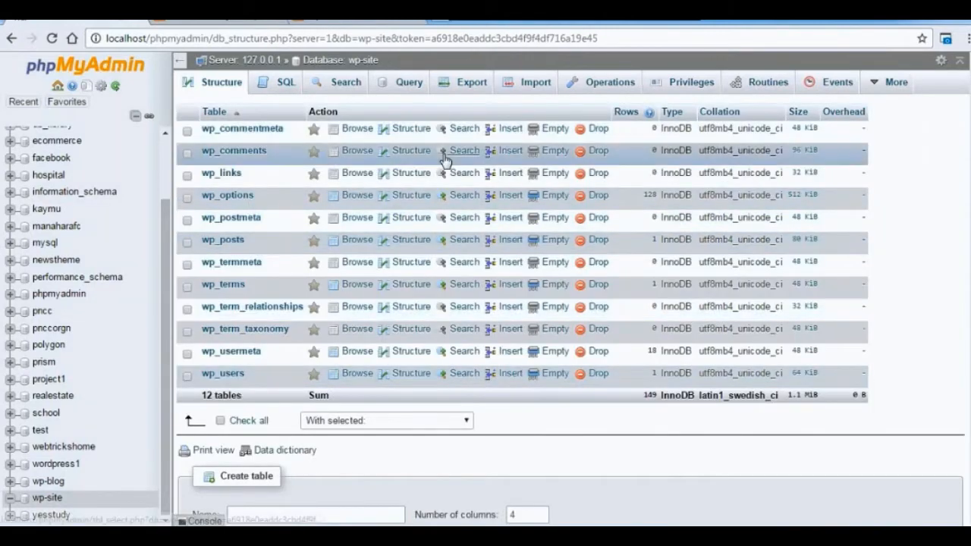
click(136, 20)
click(252, 23)
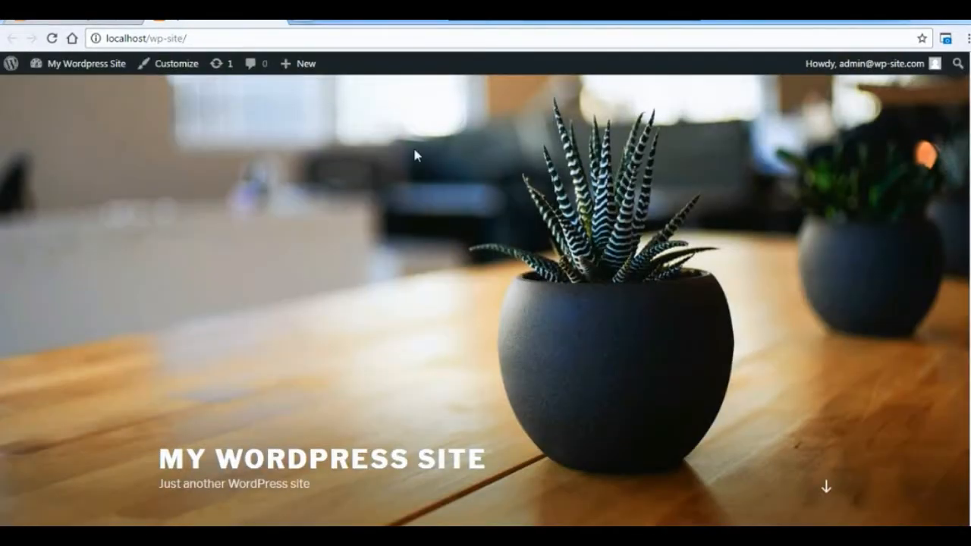
scroll(486, 353, down, 3)
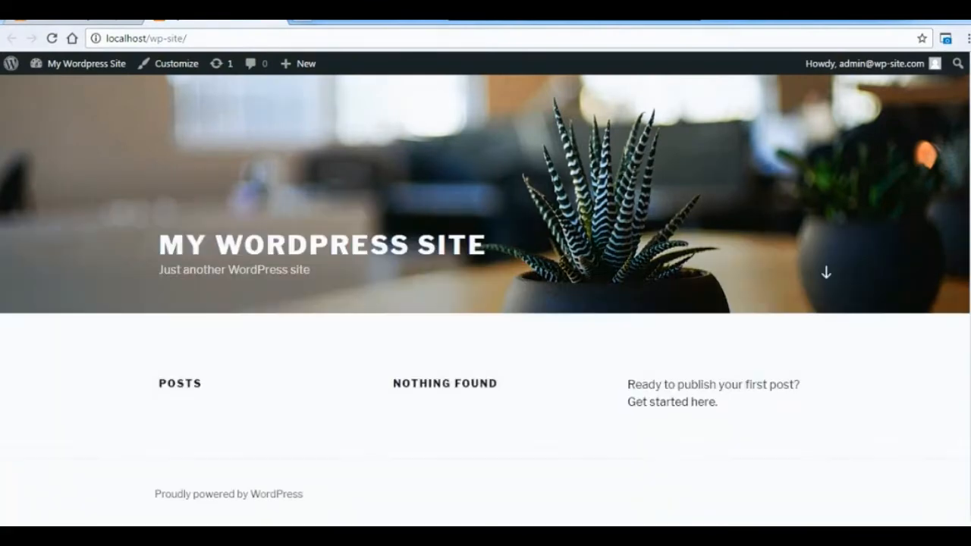
scroll(485, 353, up, 3)
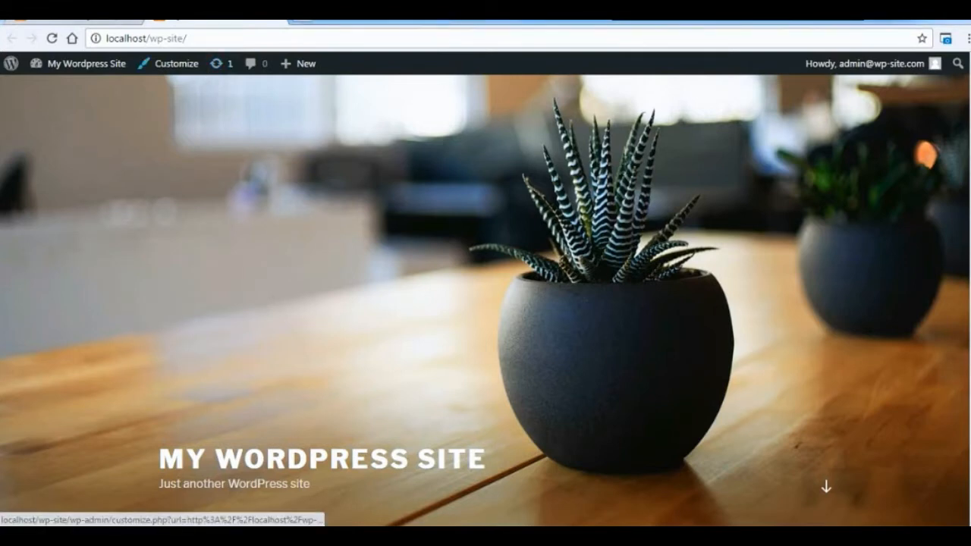
Return to the WordPress dashboard and open the page of installed themes.
click(97, 21)
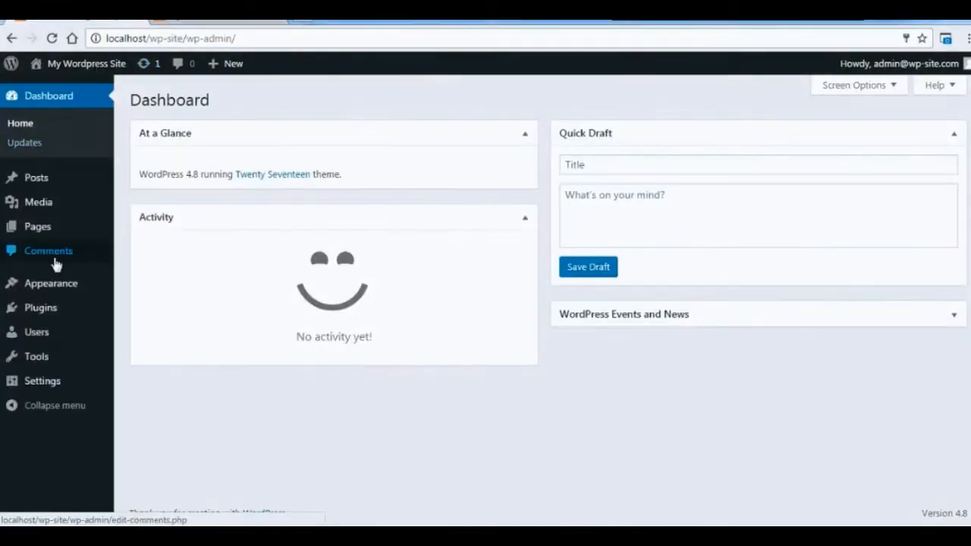
mouse_move(59, 293)
click(138, 297)
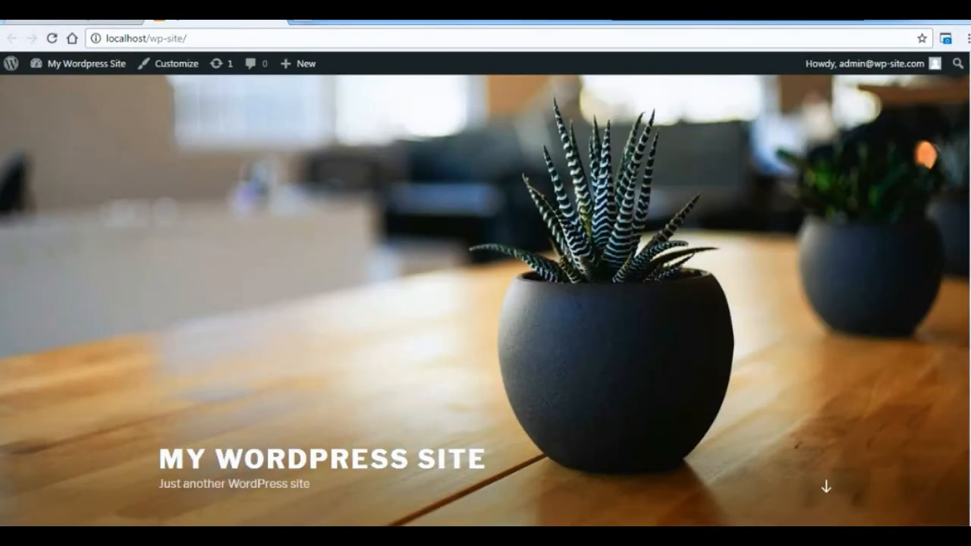
click(48, 106)
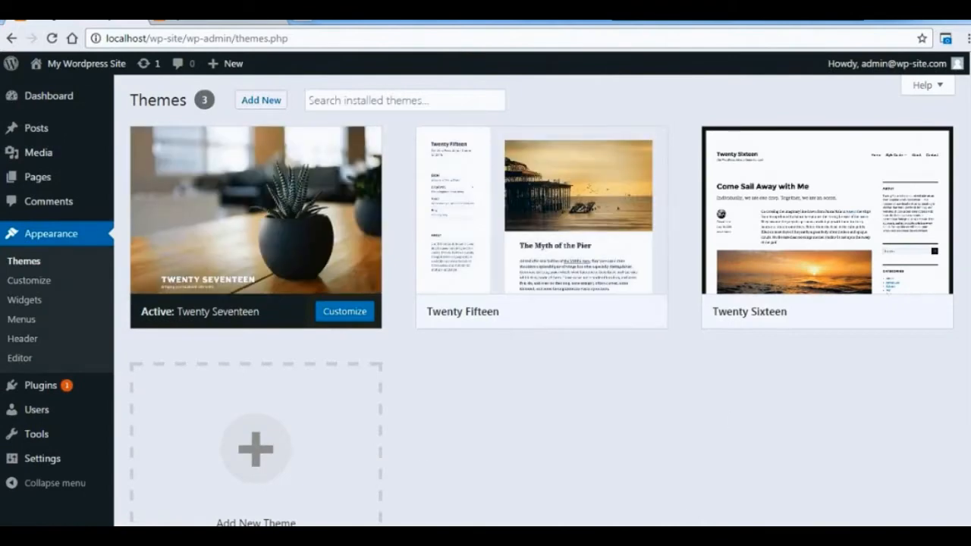
scroll(541, 303, down, 2)
scroll(542, 304, up, 2)
Search the web for news themes in a new tab and open Themeisle's WordPress magazine and news themes page.
click(301, 23)
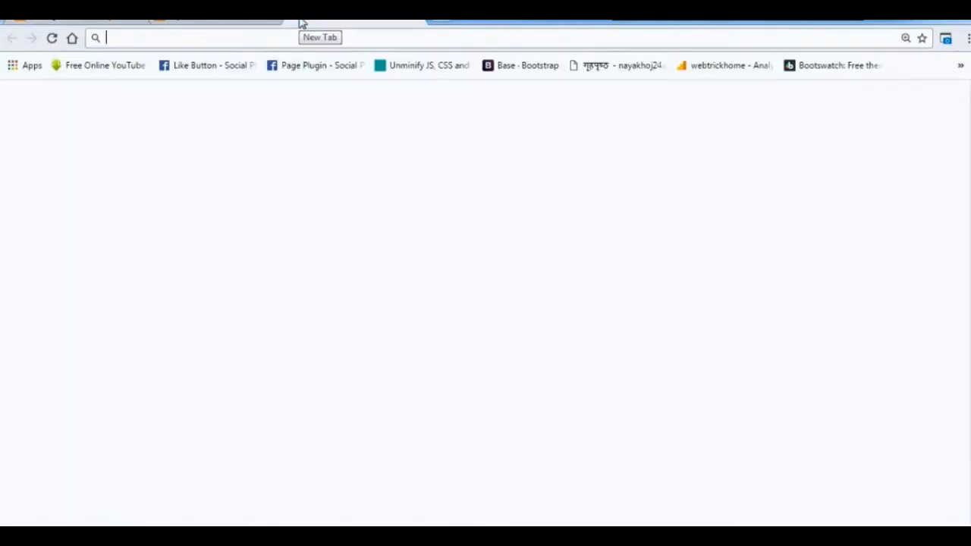
text(nes themes)
key(Left)
key(Left)
key(Left)
key(Left)
key(Left)
key(Left)
key(Left)
key(Left)
text(w)
key(Down)
key(Down)
key(Return)
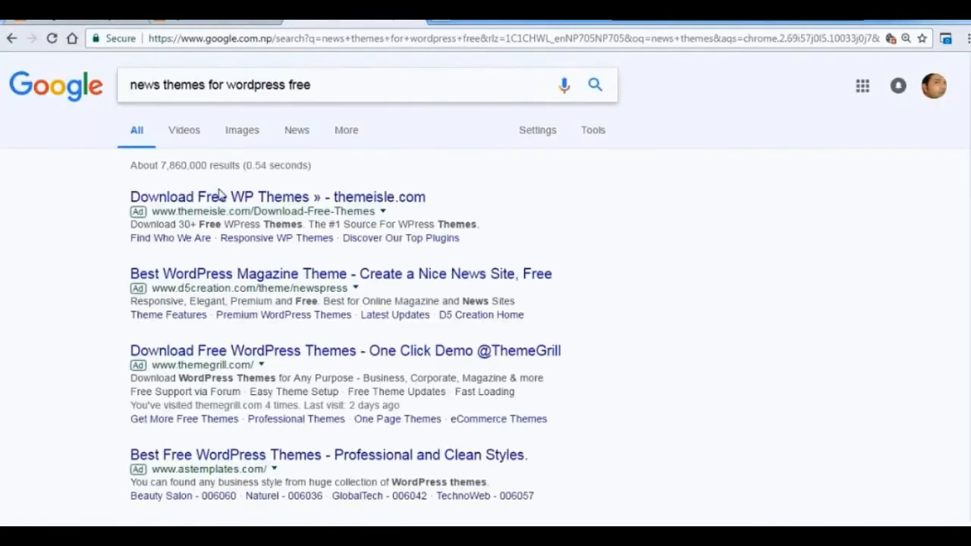
click(220, 196)
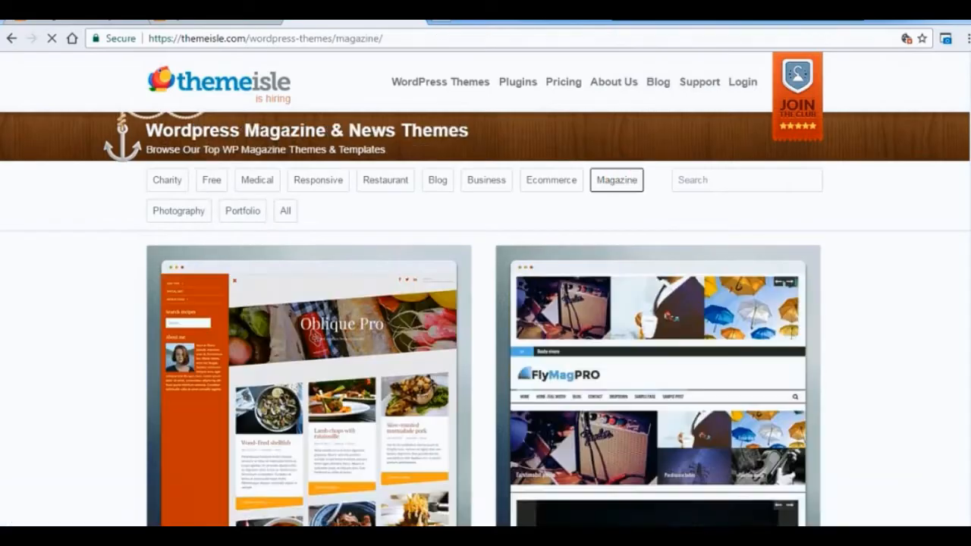
Find the free Reviewzine magazine theme and preview its live demo.
scroll(674, 354, down, 8)
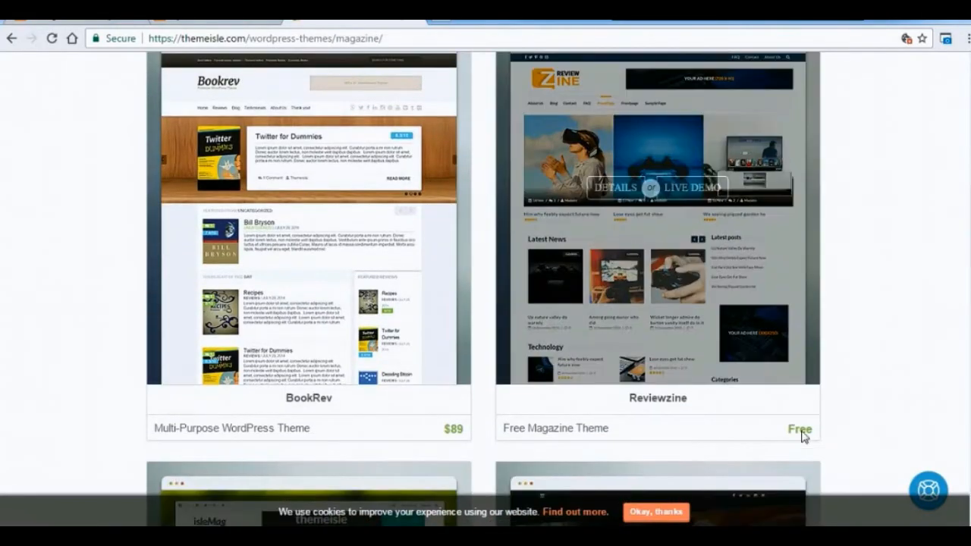
click(661, 189)
scroll(661, 193, down, 5)
scroll(494, 307, down, 20)
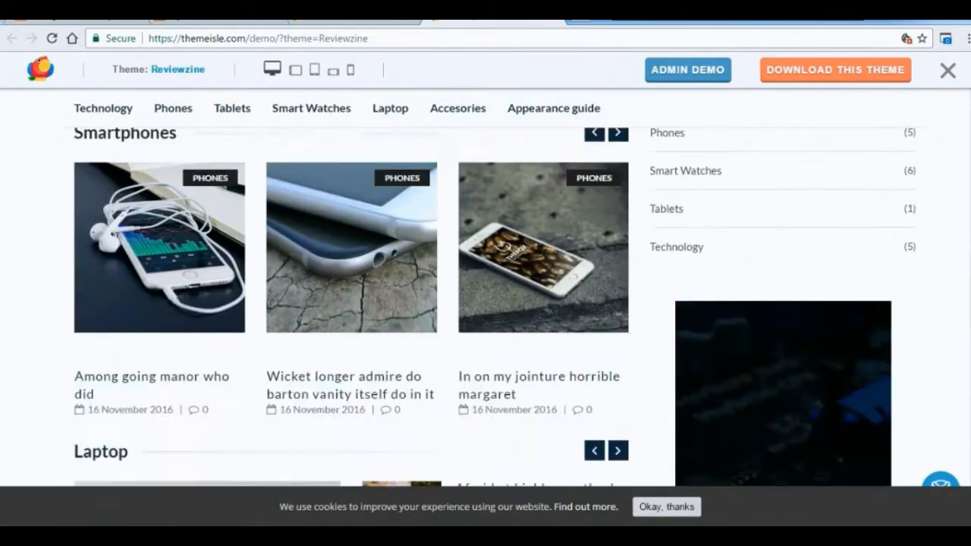
Download the free Reviewzine theme, filling in the contact's e-mail address, and dismiss the WordPress experience question.
click(836, 70)
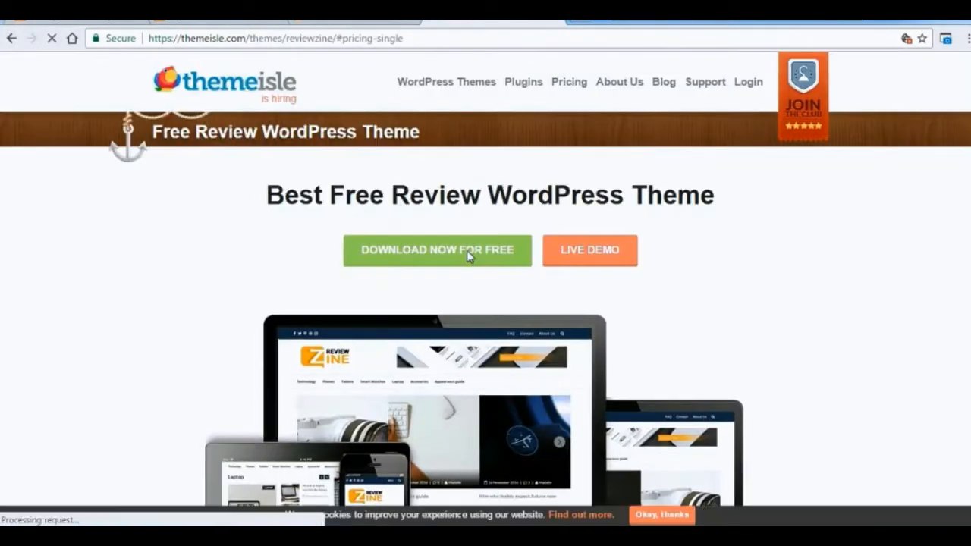
click(469, 251)
click(494, 306)
click(508, 266)
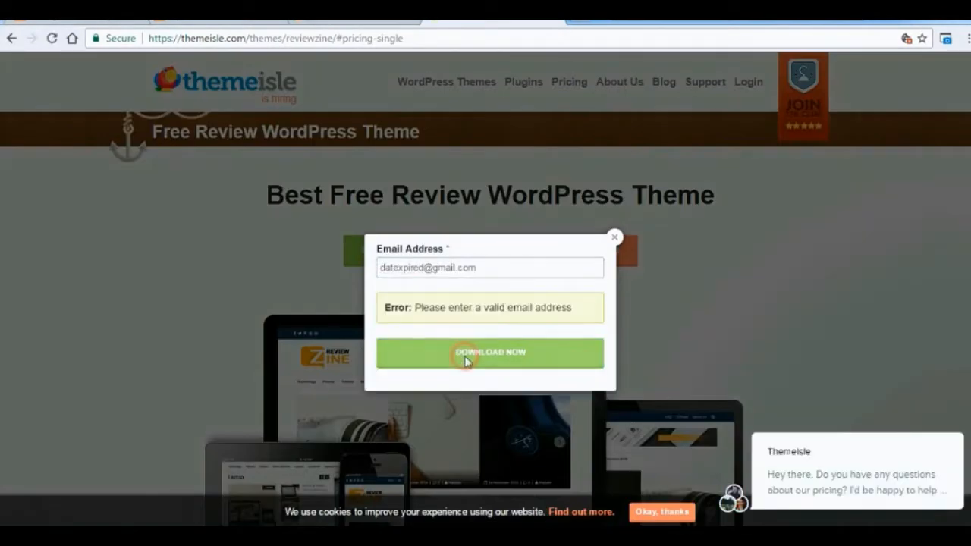
click(463, 355)
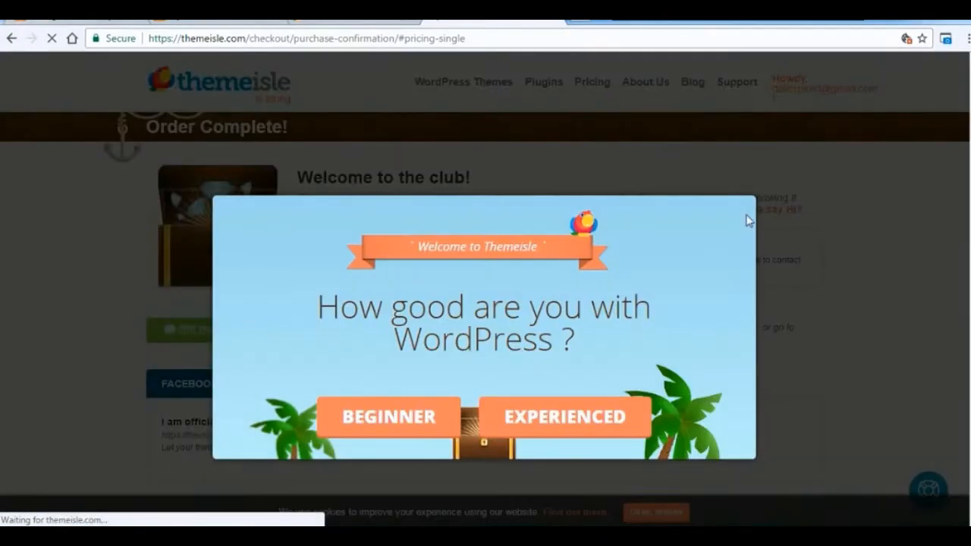
click(748, 218)
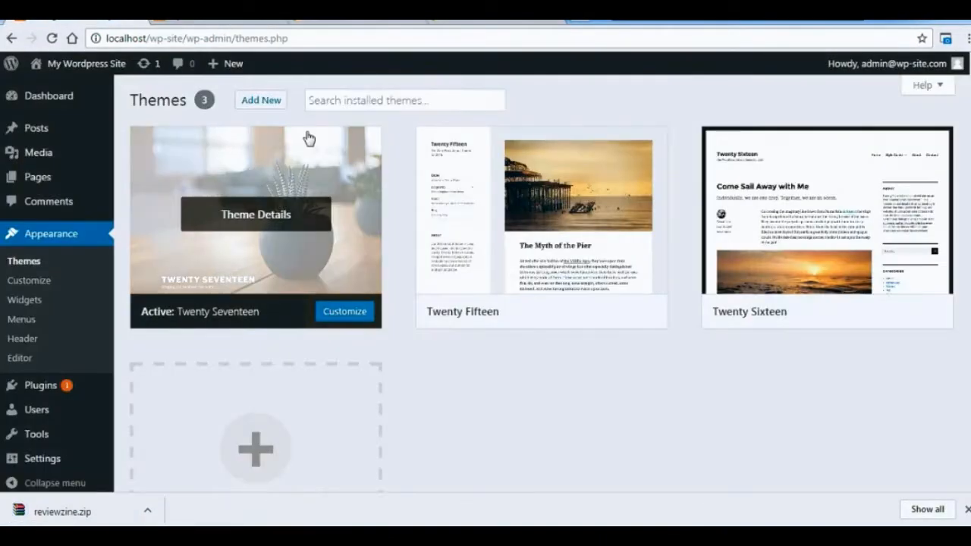
Start adding a new theme by upload and choose reviewzine.zip from the Downloads folder.
click(250, 100)
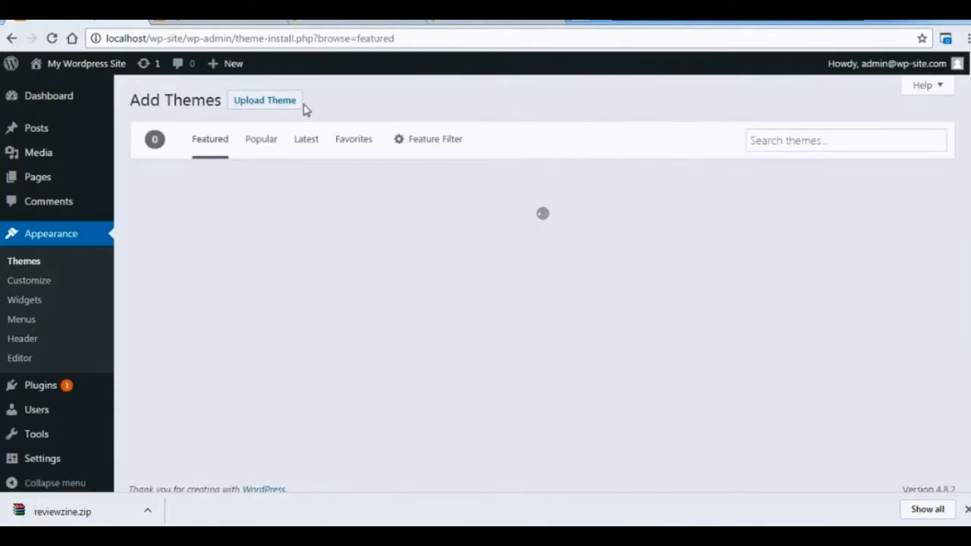
click(294, 107)
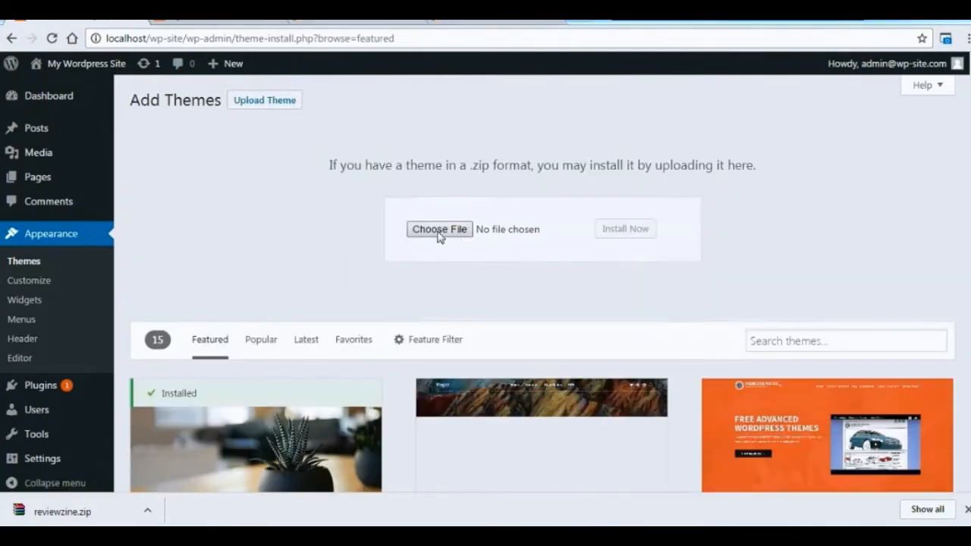
click(440, 228)
click(62, 119)
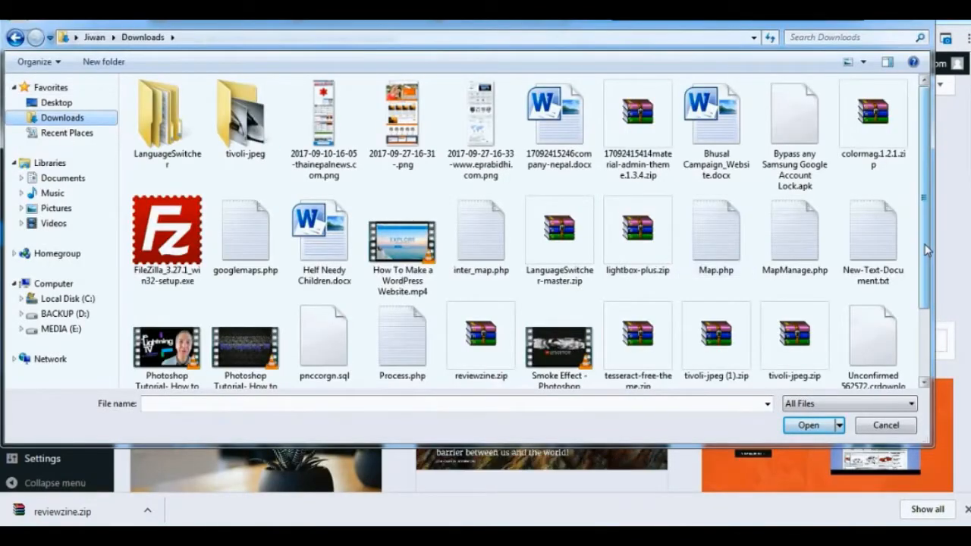
drag(925, 249, 925, 270)
double_click(481, 322)
Install the uploaded Reviewzine theme and activate it on the site.
click(625, 230)
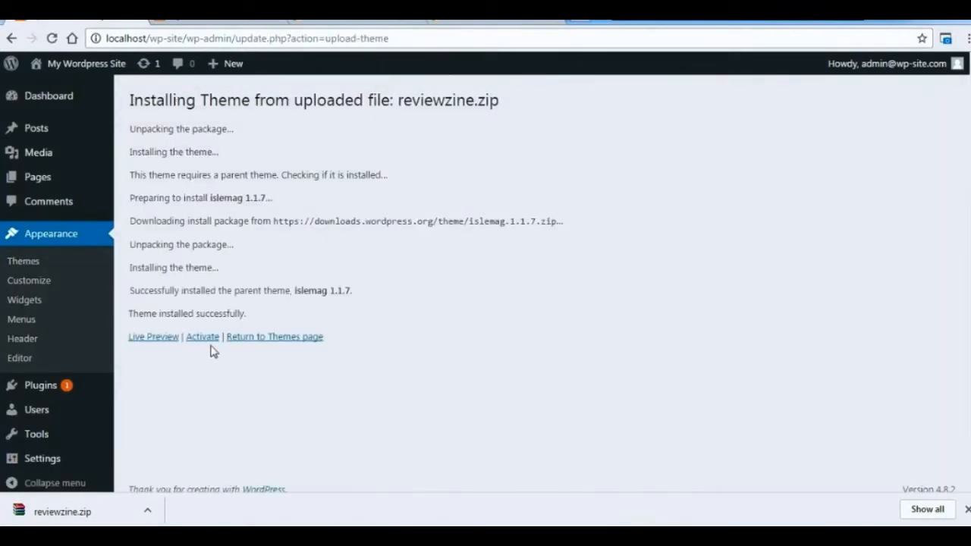
click(203, 338)
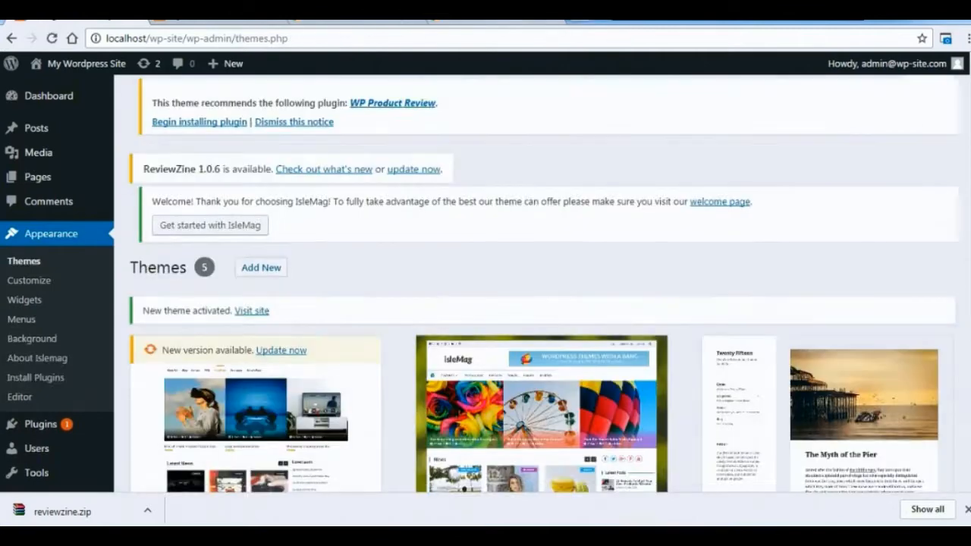
scroll(542, 284, down, 1)
scroll(789, 303, down, 1)
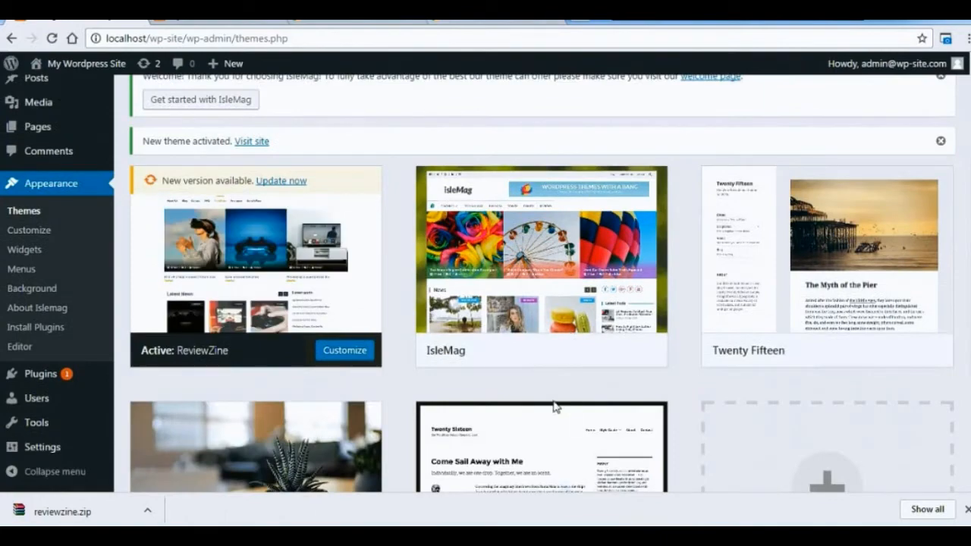
Reload the site's front page and look over its layout with the Reviewzine theme applied.
click(234, 21)
key(F5)
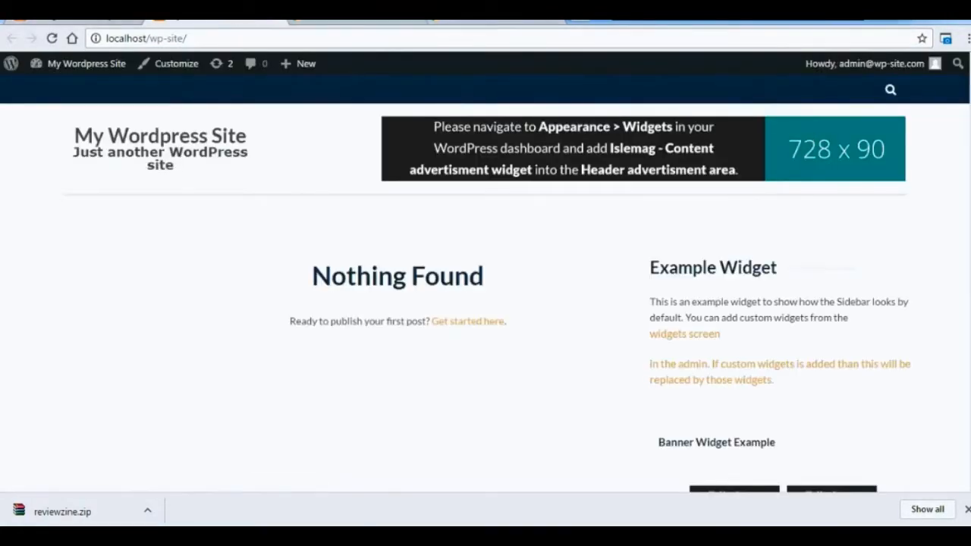
scroll(810, 139, down, 1)
scroll(486, 288, down, 4)
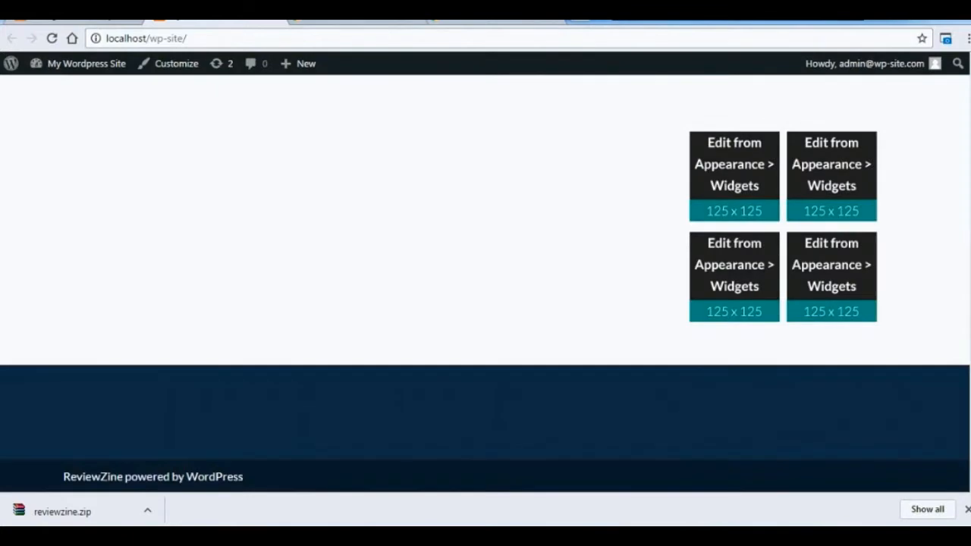
scroll(486, 285, up, 5)
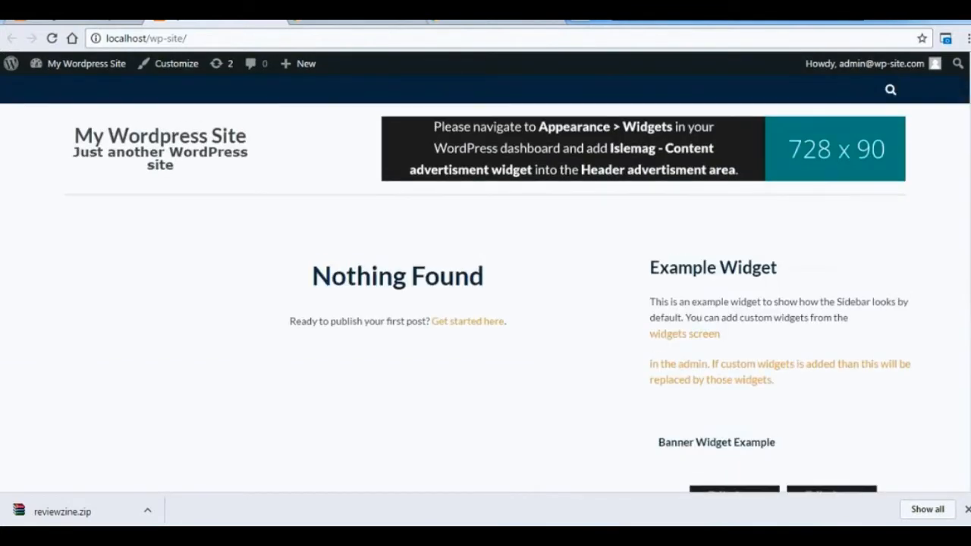
scroll(485, 288, down, 1)
scroll(486, 288, up, 1)
Return to the installed themes in the dashboard and open the editor for a new post.
click(88, 21)
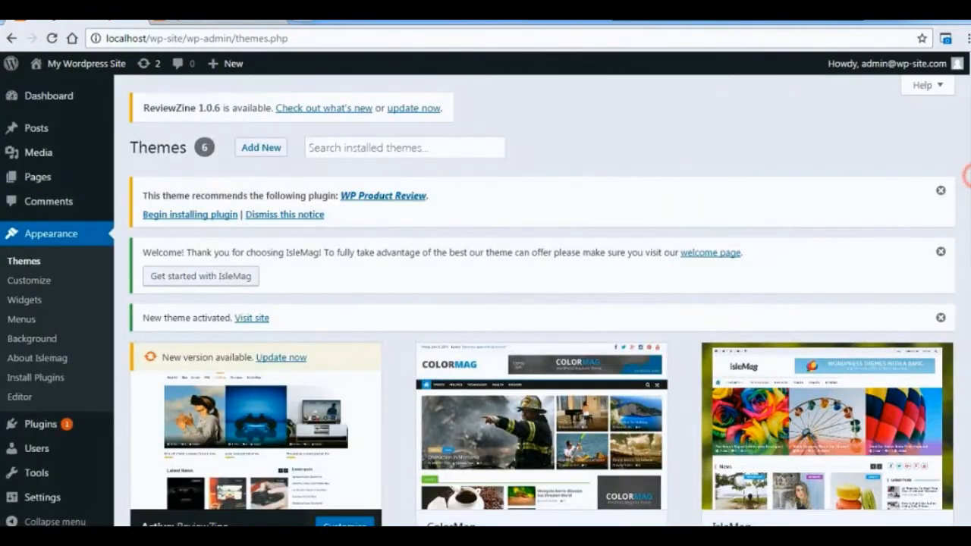
scroll(967, 176, down, 3)
scroll(967, 175, up, 2)
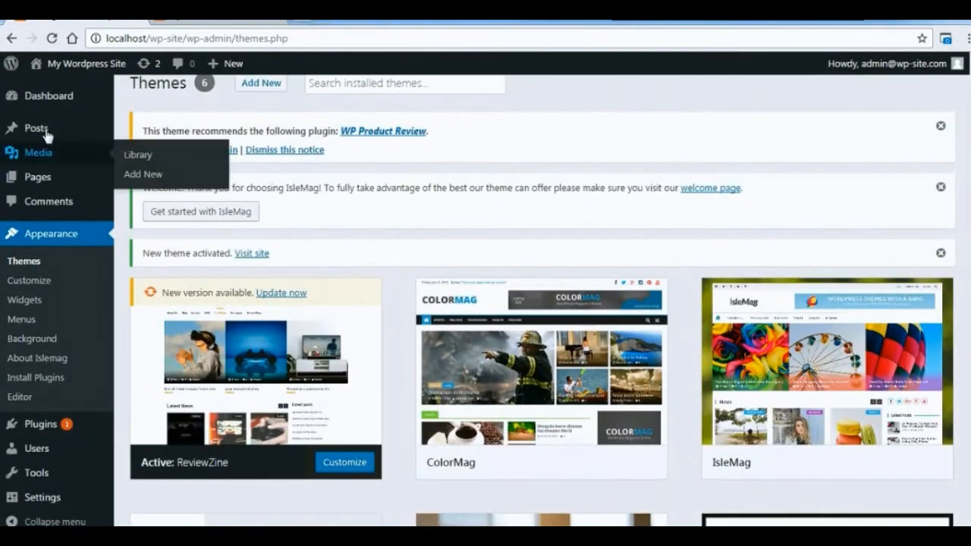
mouse_move(46, 133)
click(159, 152)
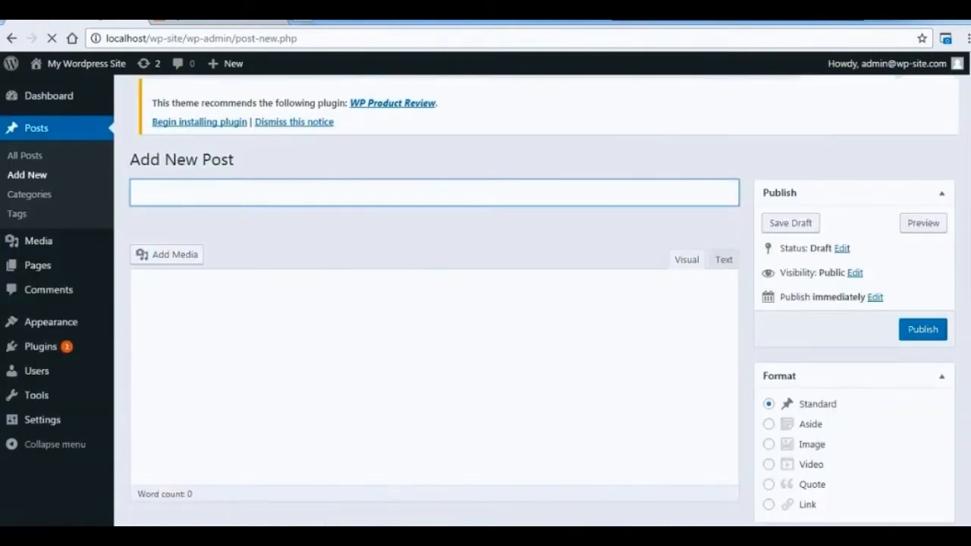
Search the available plugins for siteorigin, and install and activate Page Builder by SiteOrigin.
mouse_move(56, 354)
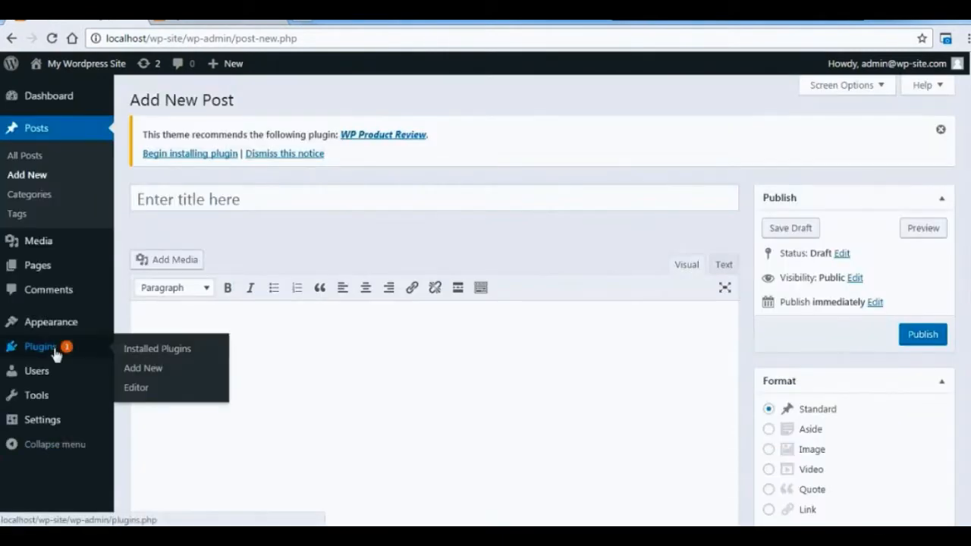
click(44, 350)
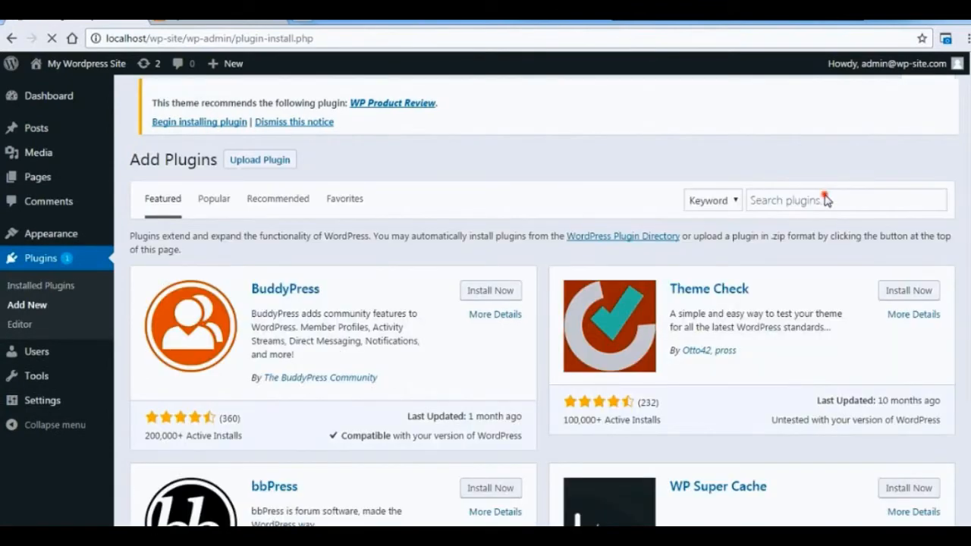
click(826, 199)
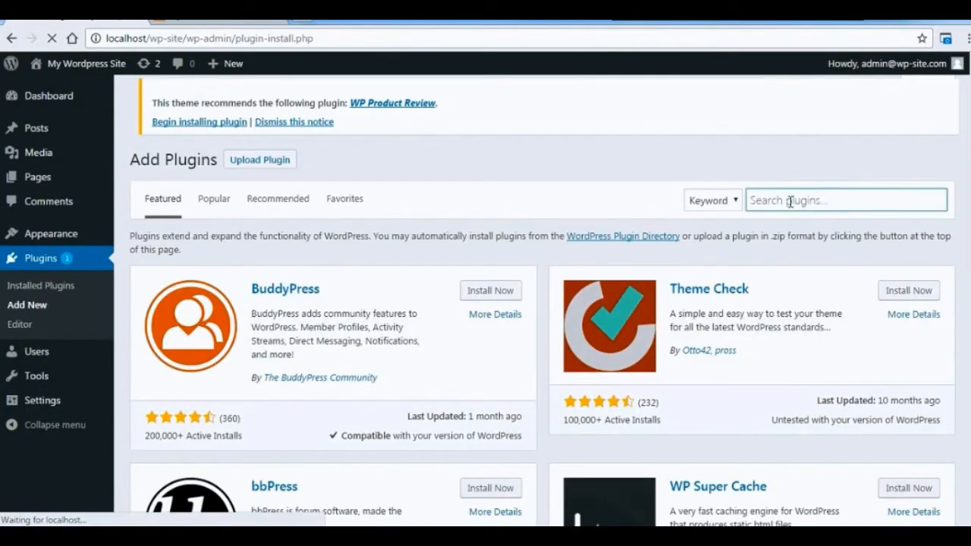
text(siteorigin)
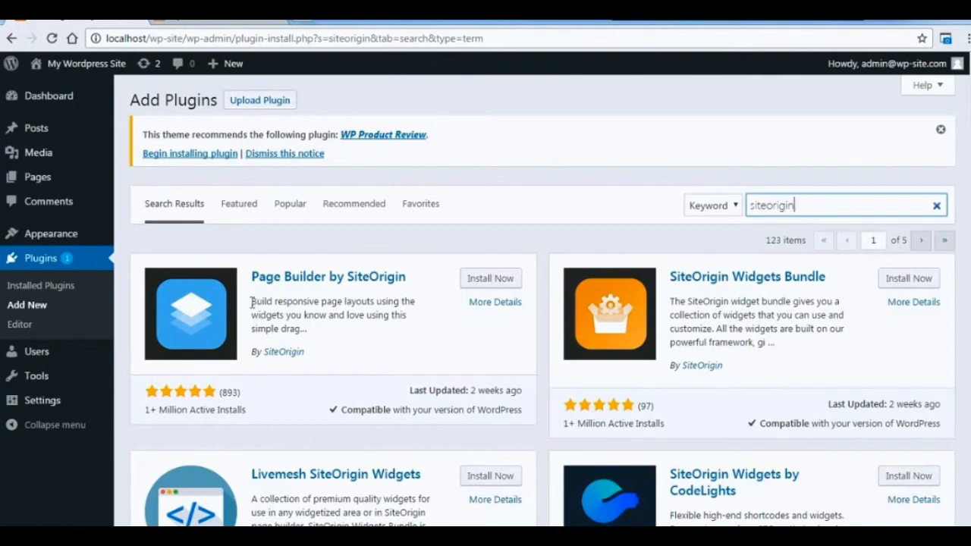
drag(252, 302, 308, 326)
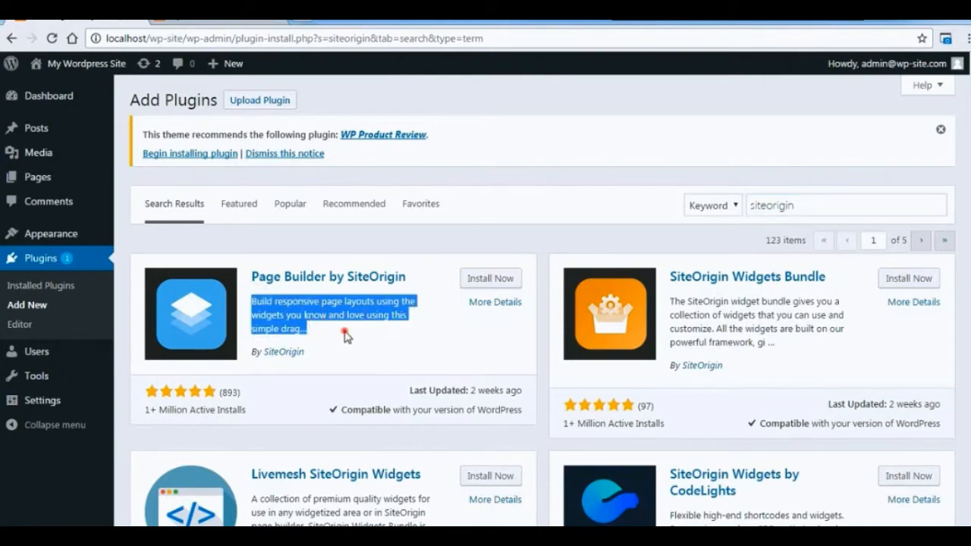
click(302, 349)
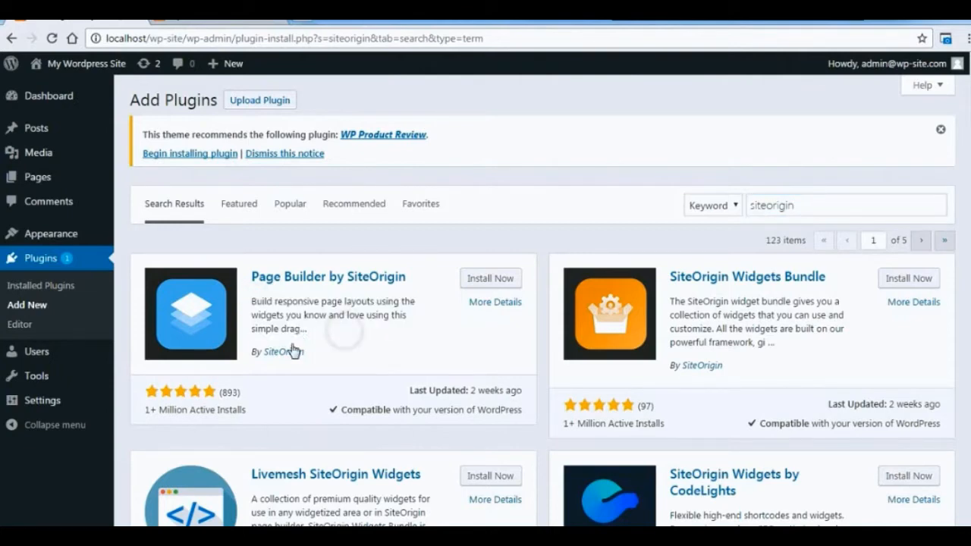
click(498, 279)
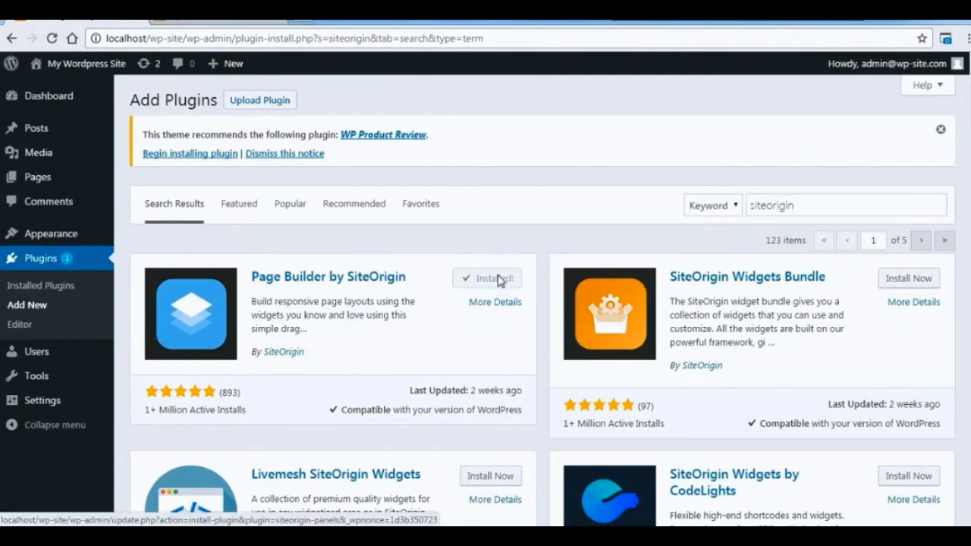
click(497, 278)
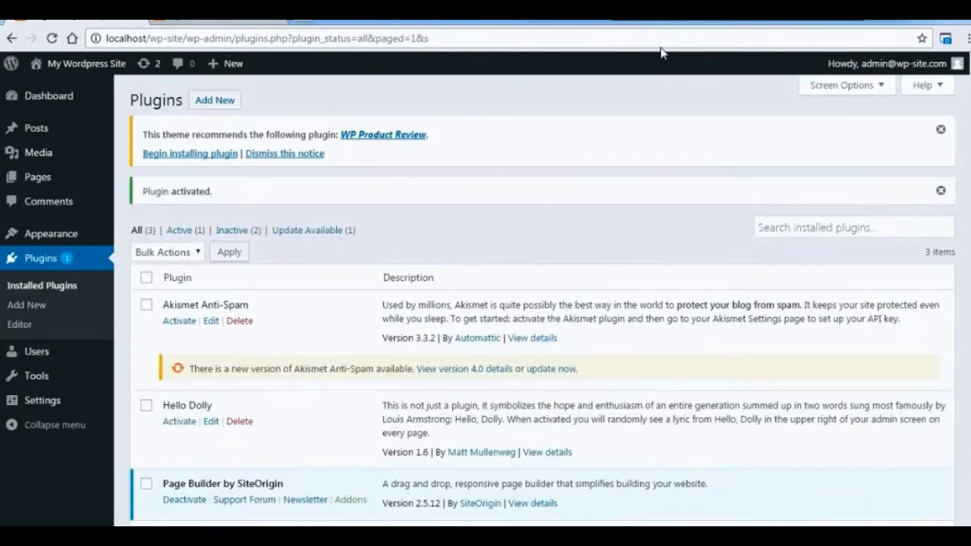
Search for easy google fonts among the new plugins, and install and activate Easy Google Fonts.
click(206, 105)
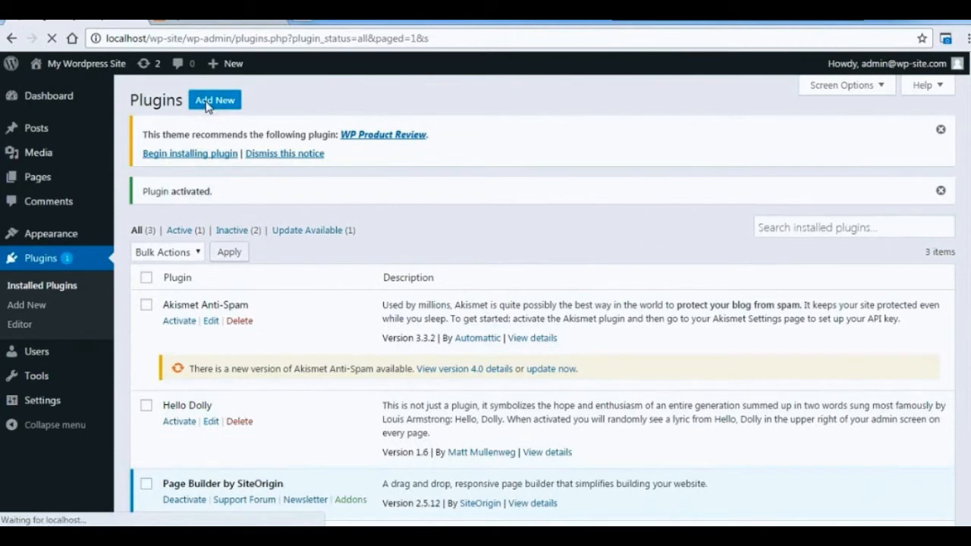
click(793, 201)
text(easy)
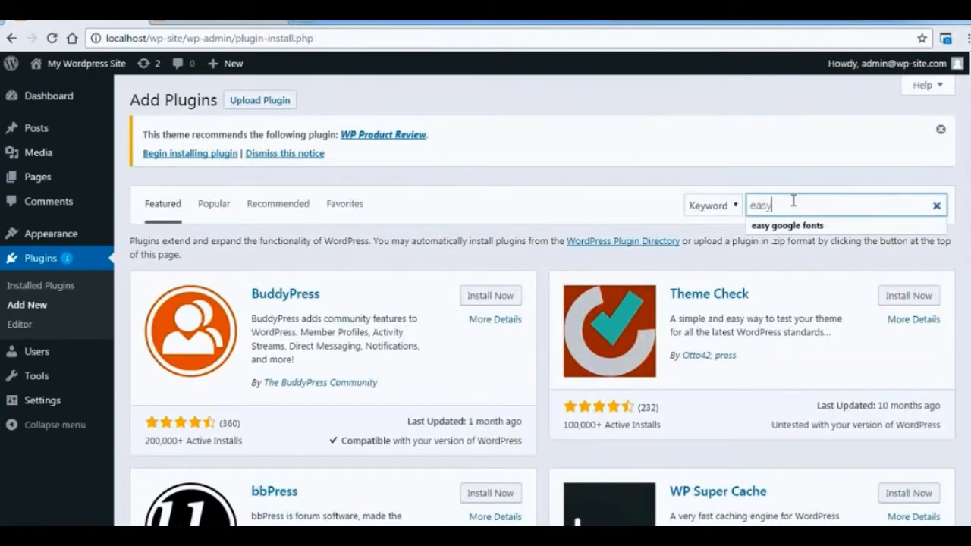
key(Return)
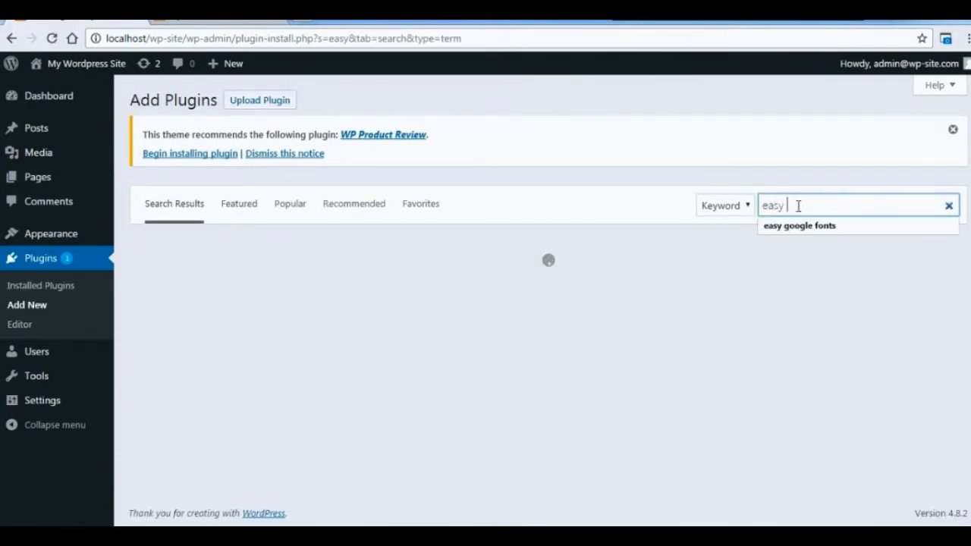
text(goo)
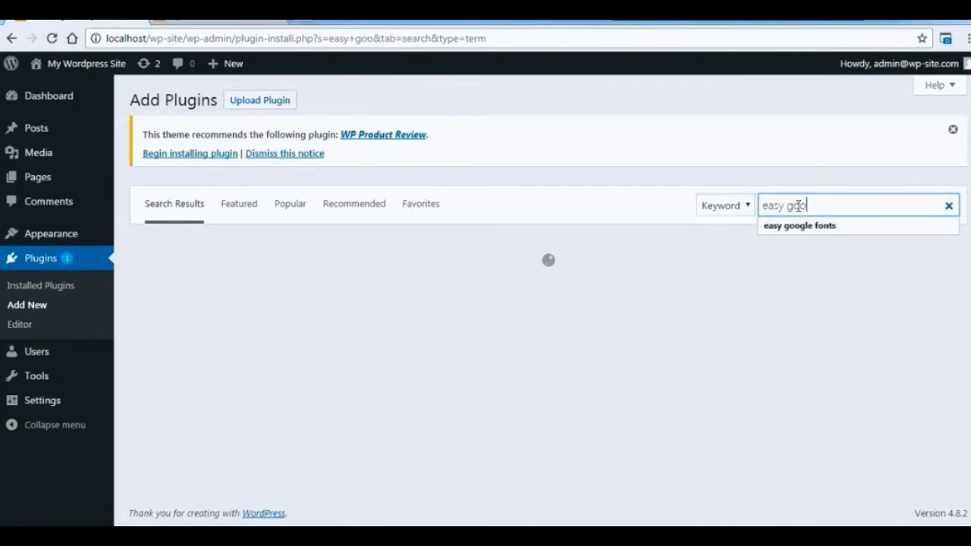
click(799, 226)
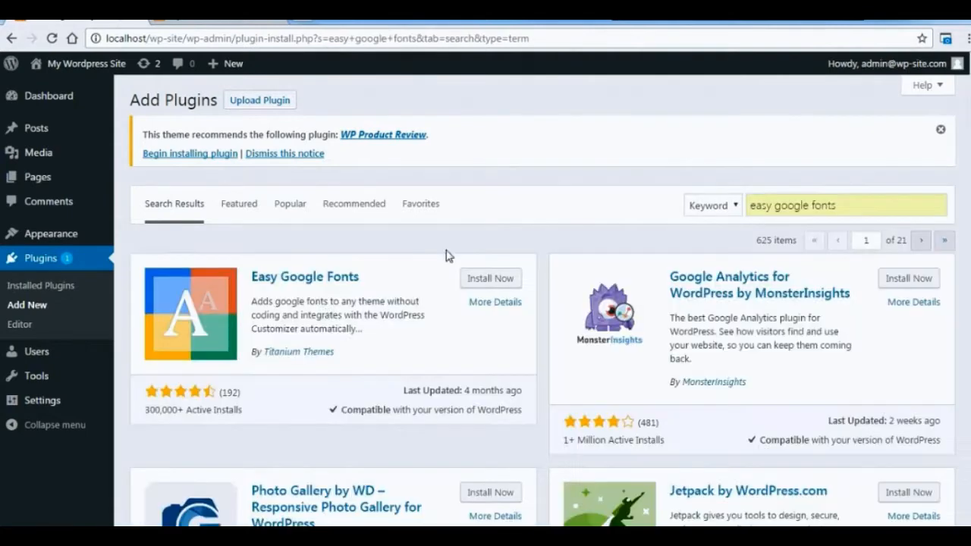
click(501, 278)
click(499, 278)
Search for black studio among the new plugins, and install and activate Black Studio TinyMCE Widget.
click(215, 99)
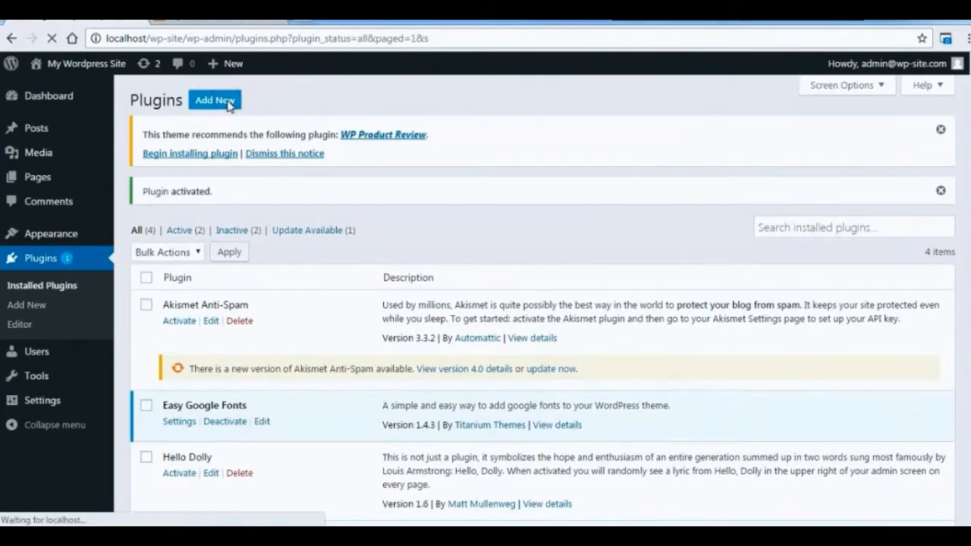
click(771, 205)
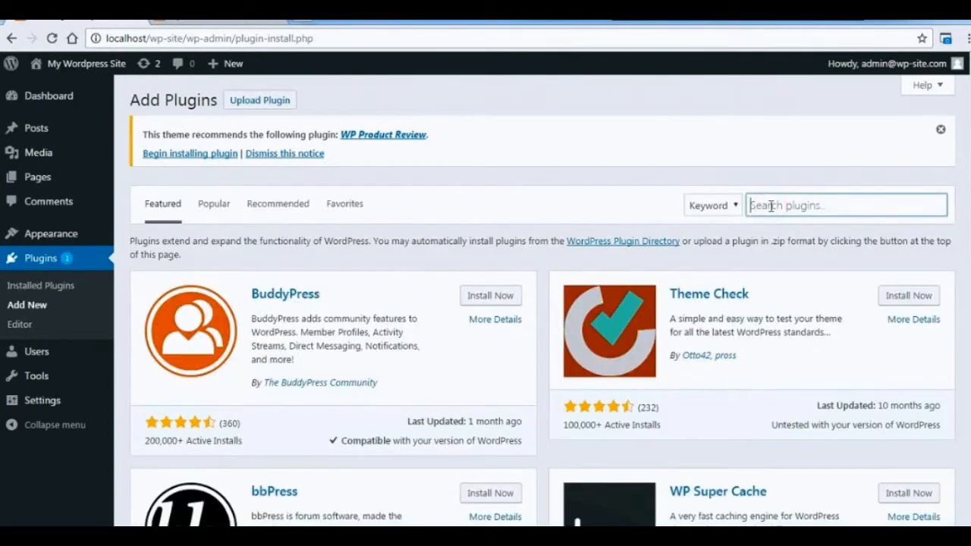
text(black studio)
click(492, 277)
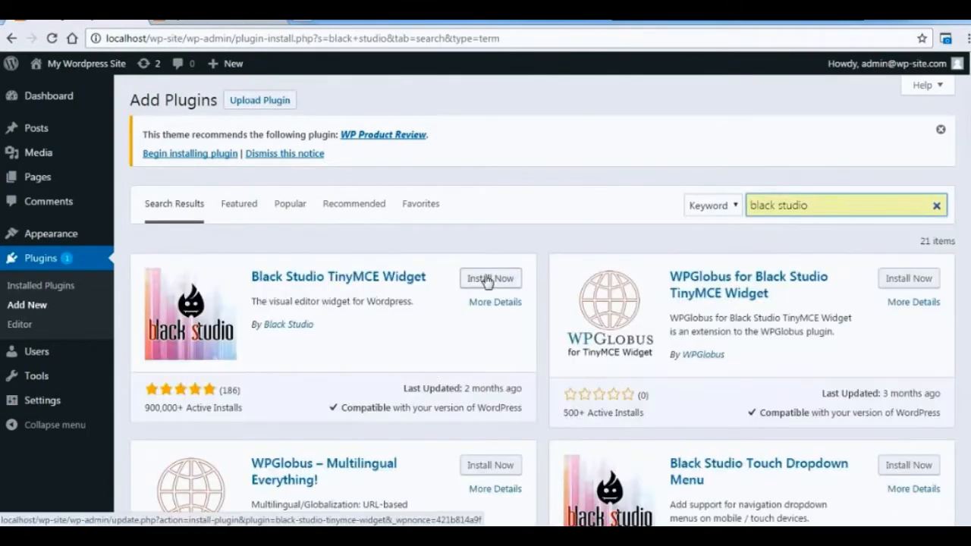
click(500, 278)
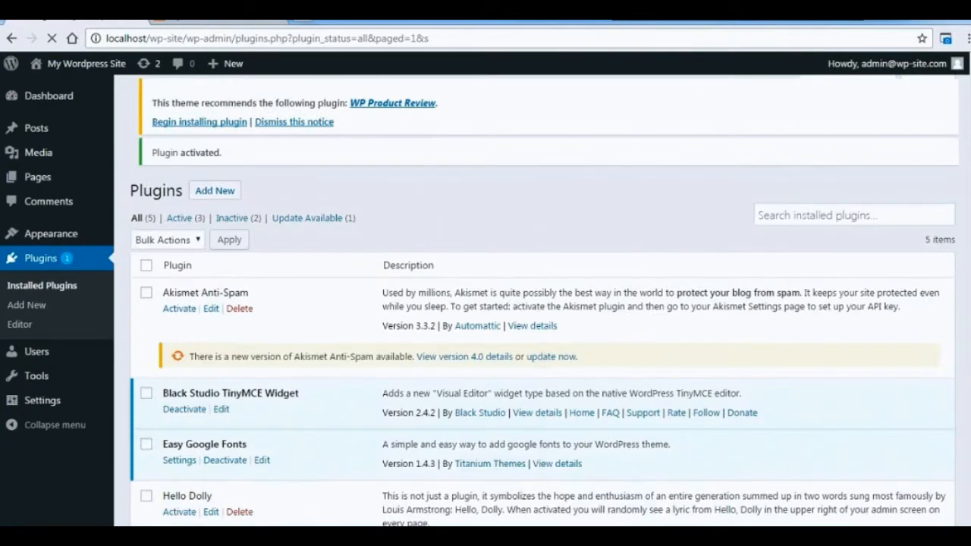
Search for spacer among the new plugins, and install and activate the Spacer plugin.
click(217, 99)
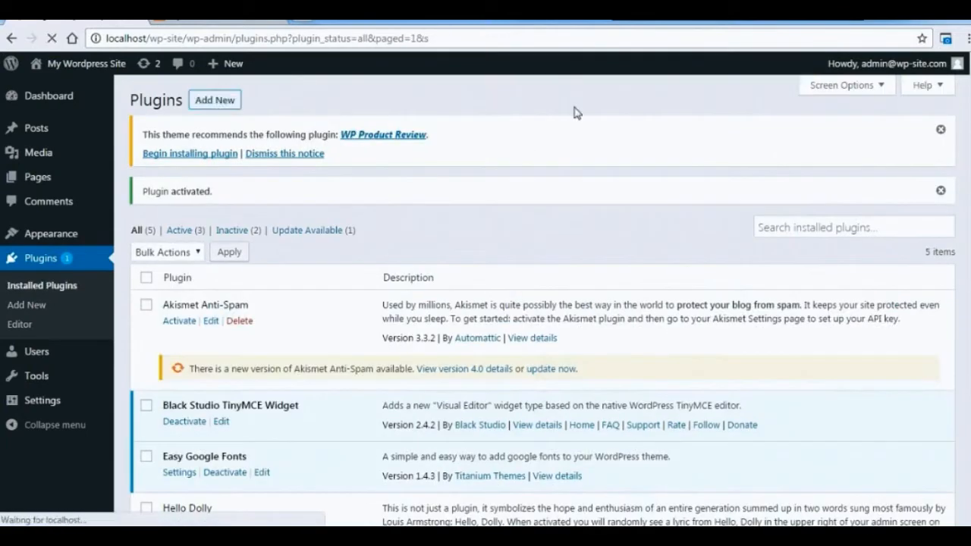
click(869, 206)
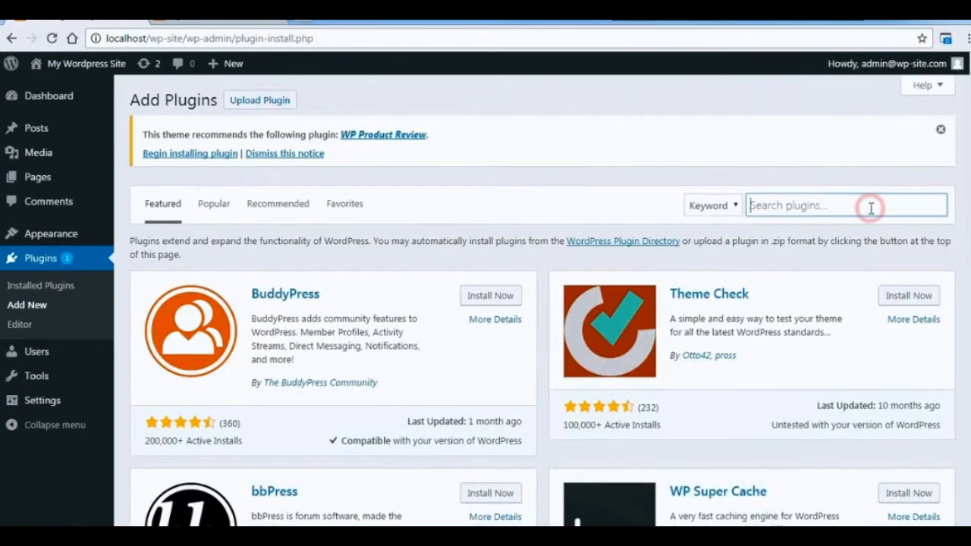
text(spacer)
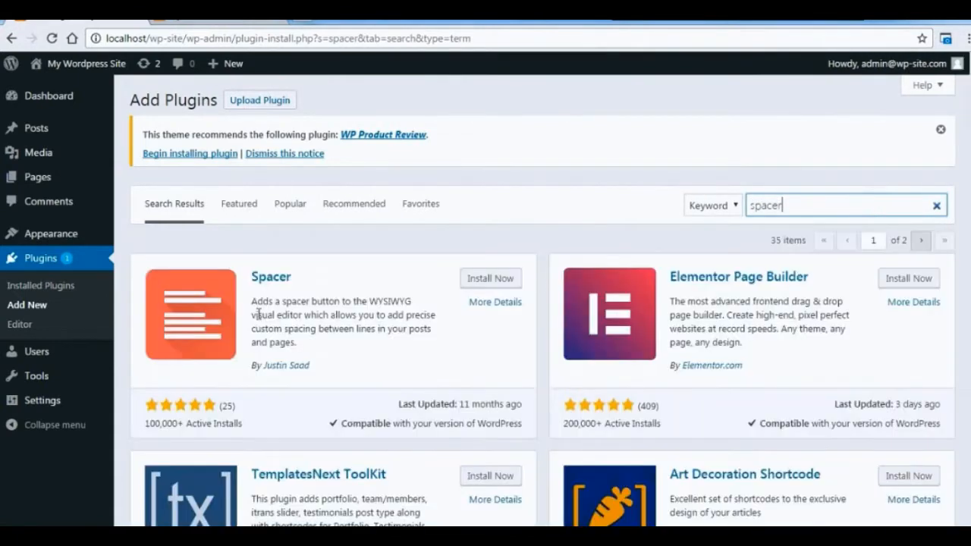
drag(251, 301, 324, 352)
click(377, 349)
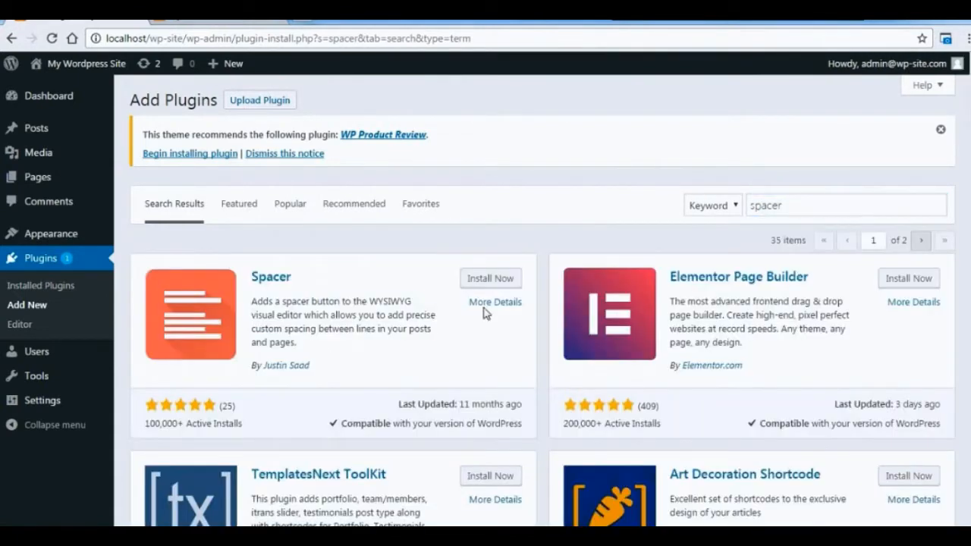
click(483, 277)
click(509, 275)
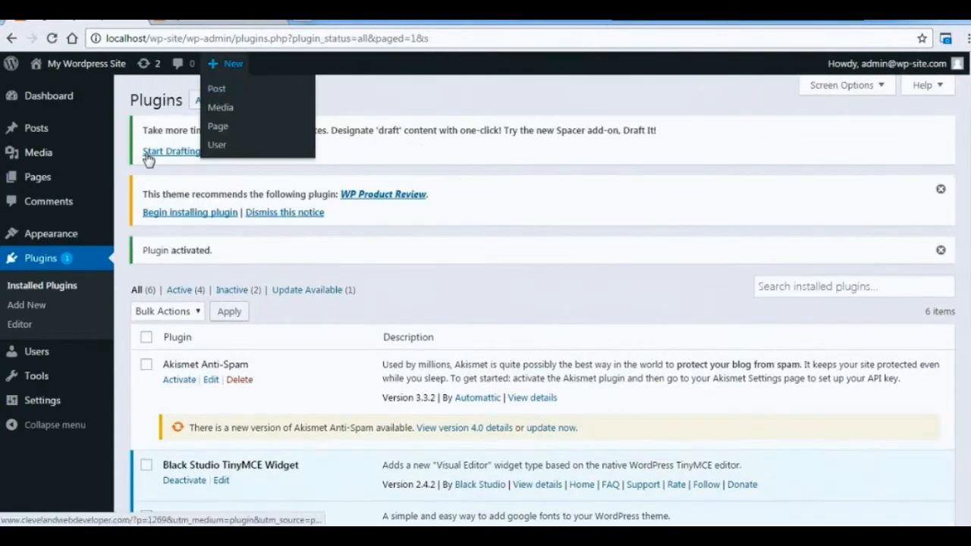
Search for contact form 7 among the new plugins, and install and activate Contact Form 7.
click(208, 101)
click(804, 264)
text(contact form 7)
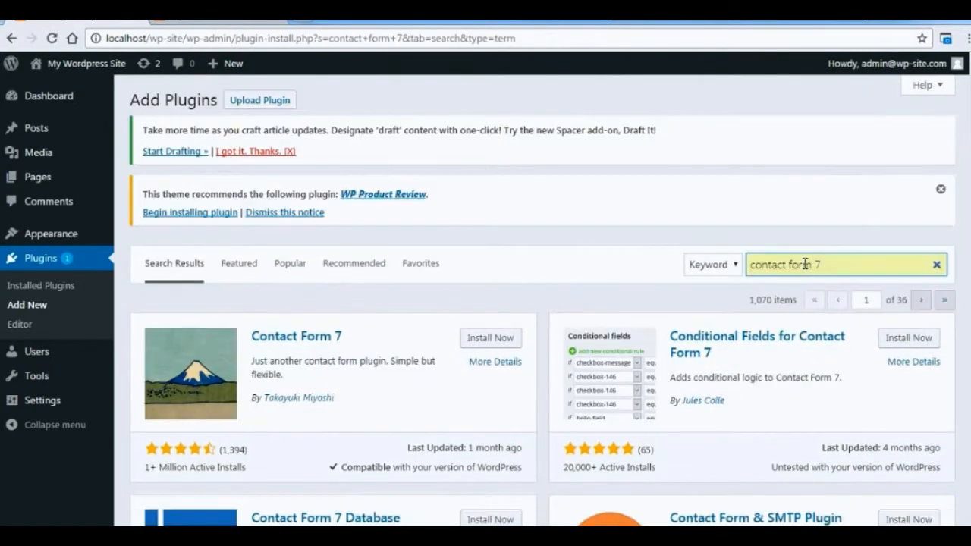
click(511, 341)
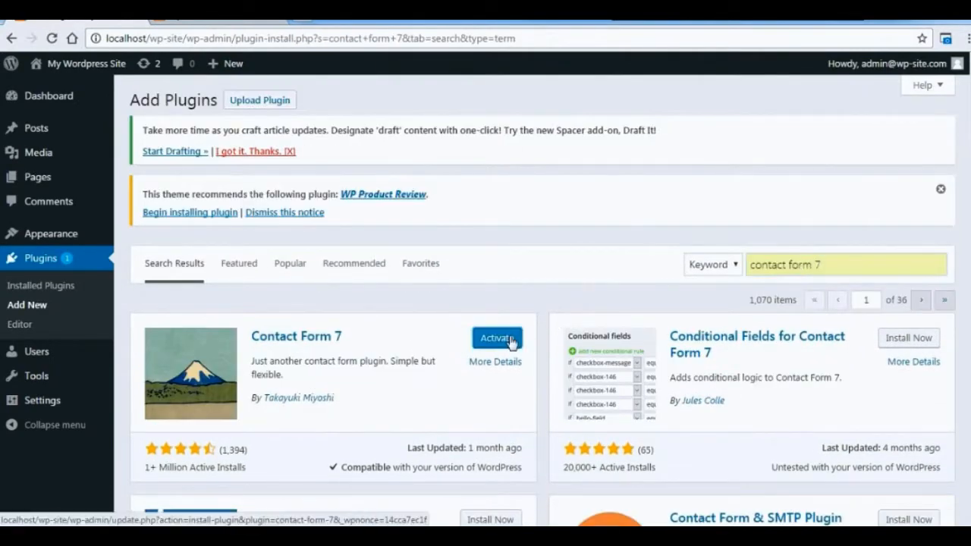
click(510, 339)
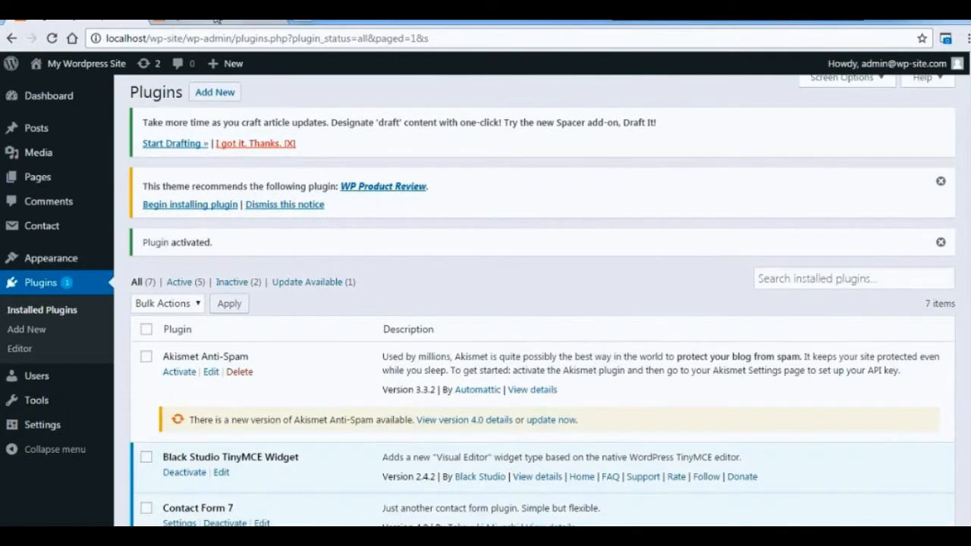
View the site's front page and look through the ReviewZine theme's customization sections, leaving without changes.
click(216, 18)
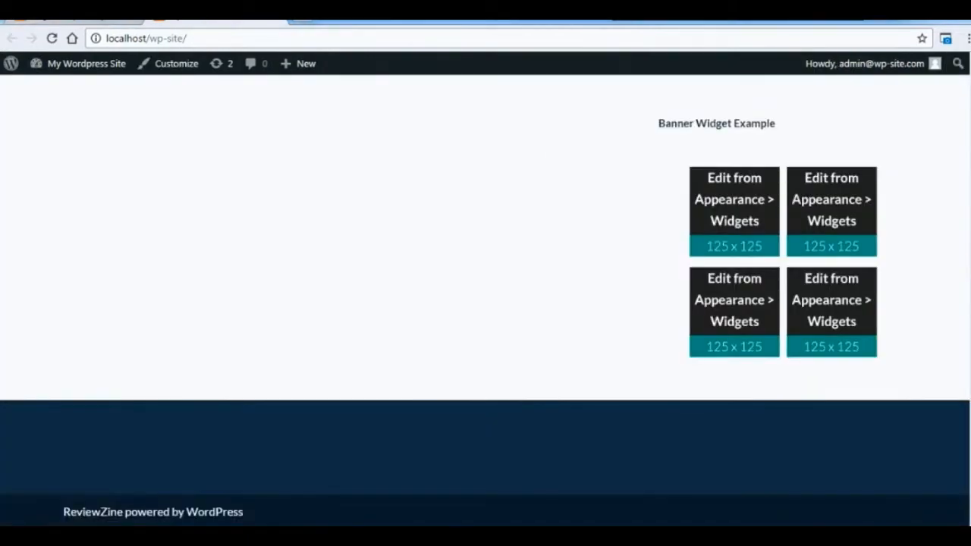
scroll(962, 262, up, 4)
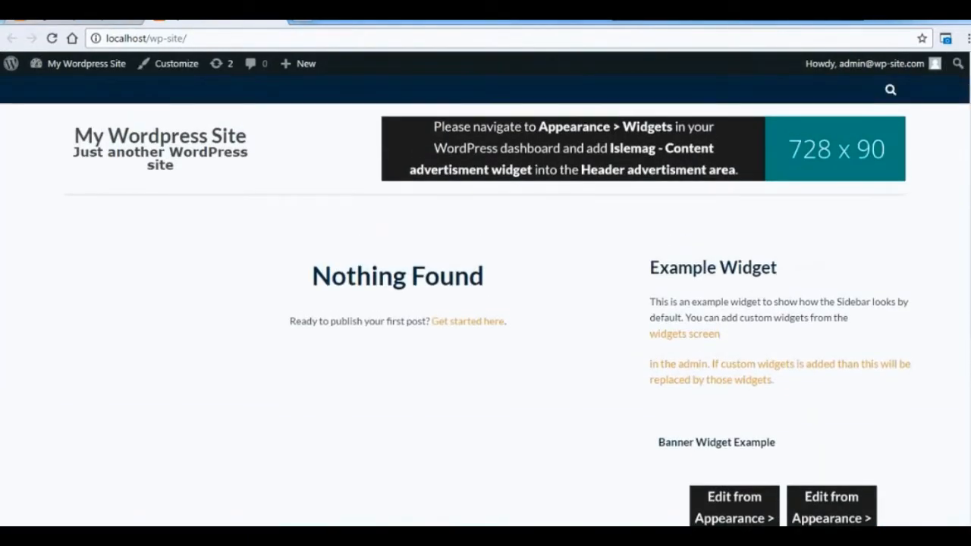
mouse_move(105, 77)
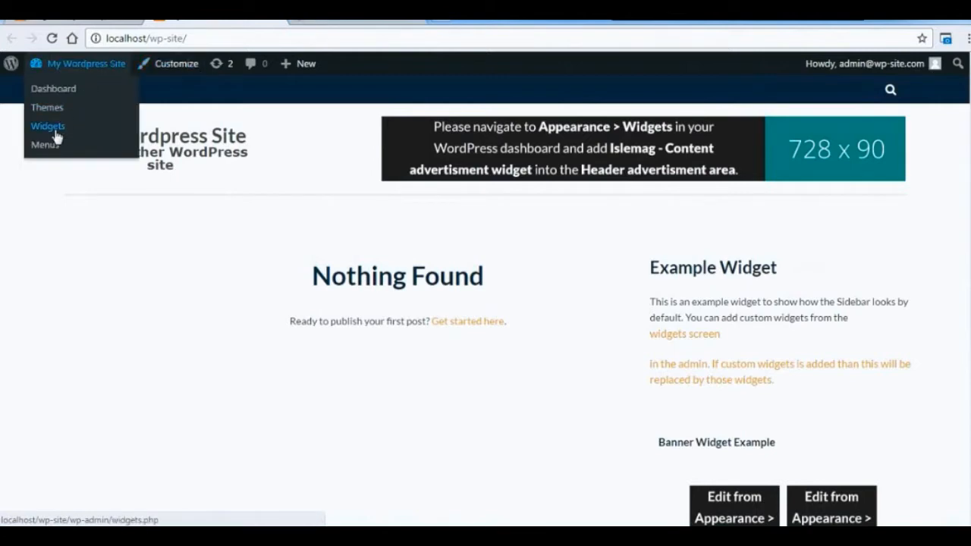
click(168, 66)
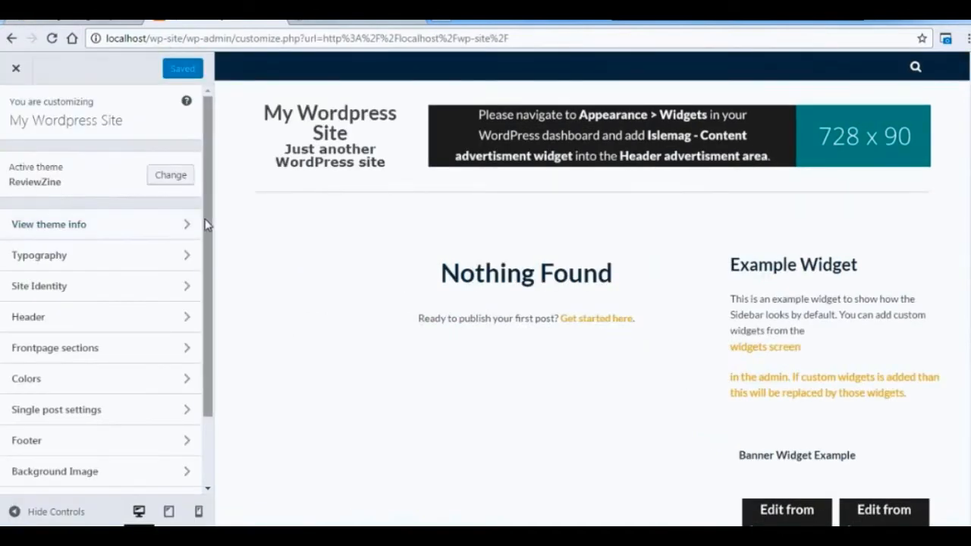
drag(207, 225, 216, 128)
scroll(161, 318, down, 1)
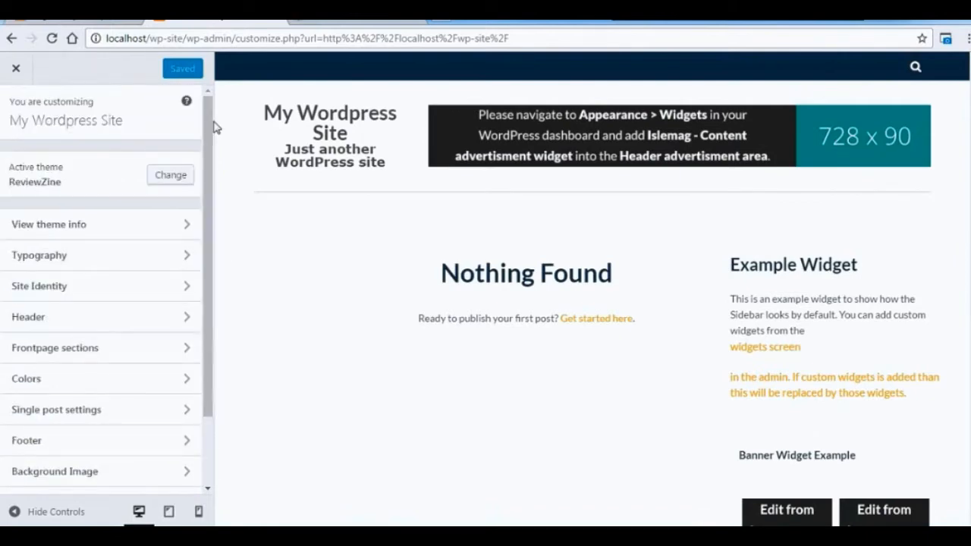
click(15, 68)
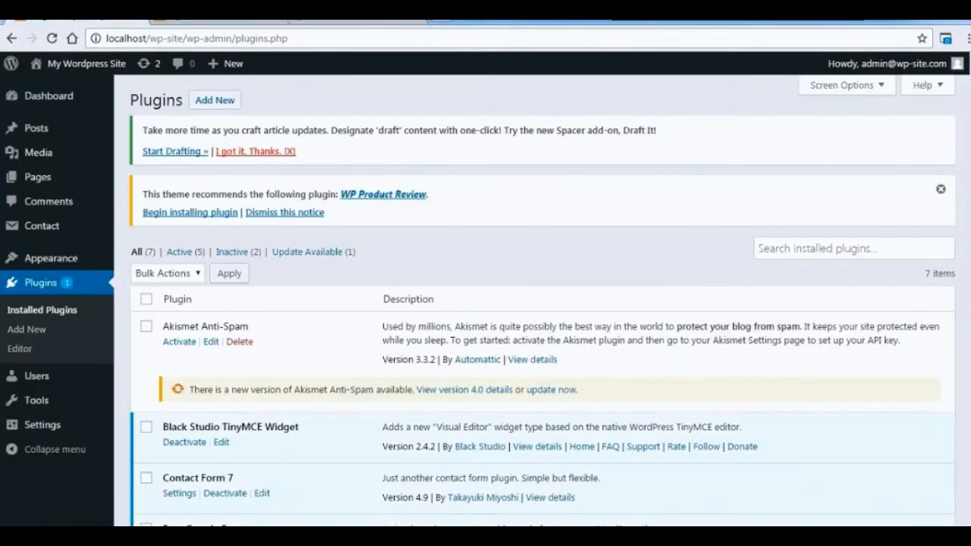
Add a post category named Politics with the slug politics.
mouse_move(49, 186)
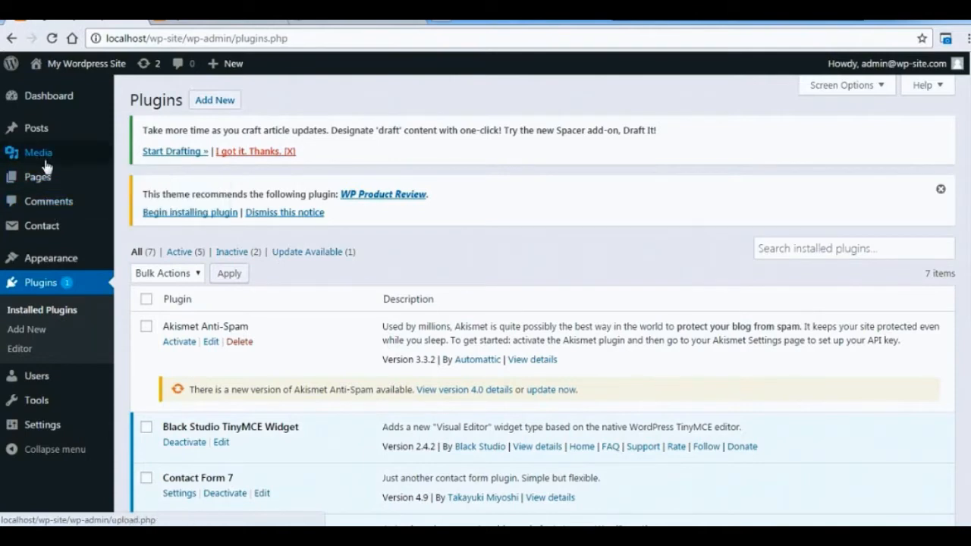
mouse_move(45, 128)
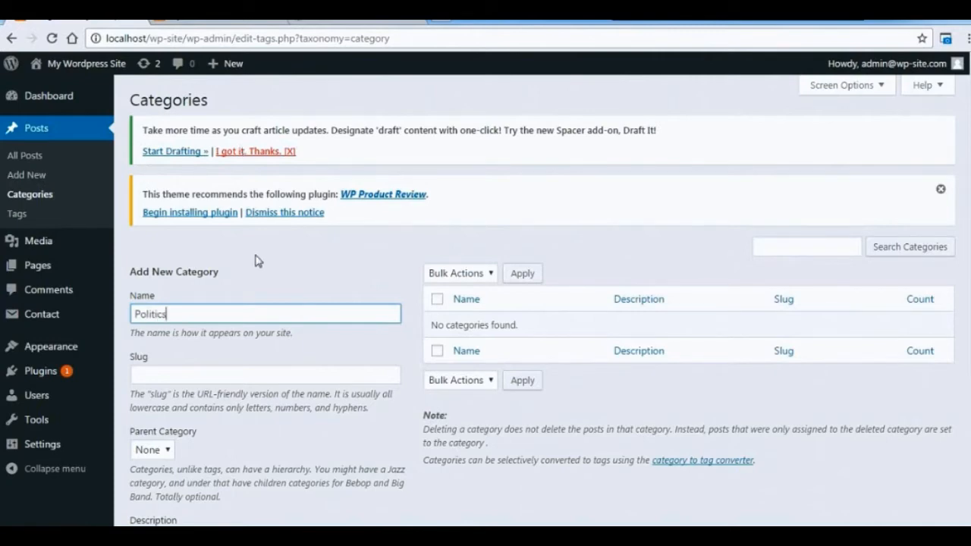
click(229, 376)
text(politics)
scroll(955, 259, down, 3)
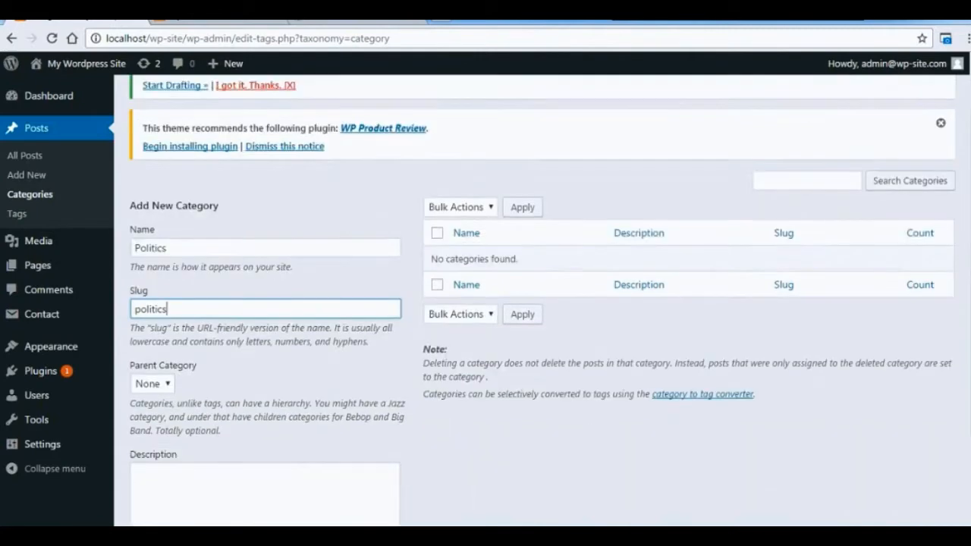
scroll(955, 260, up, 2)
scroll(955, 260, down, 1)
scroll(531, 425, down, 1)
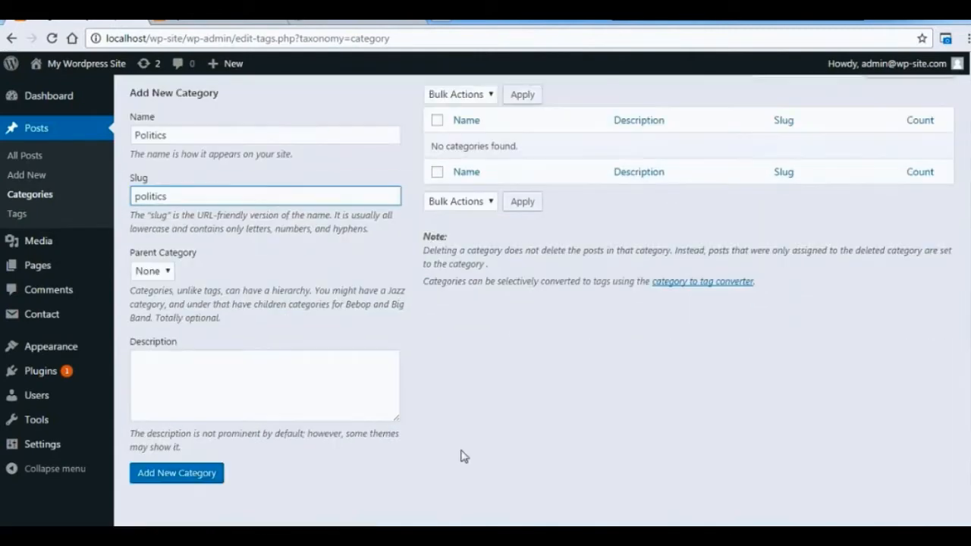
click(202, 478)
Add a post category named Business with the slug business.
click(321, 137)
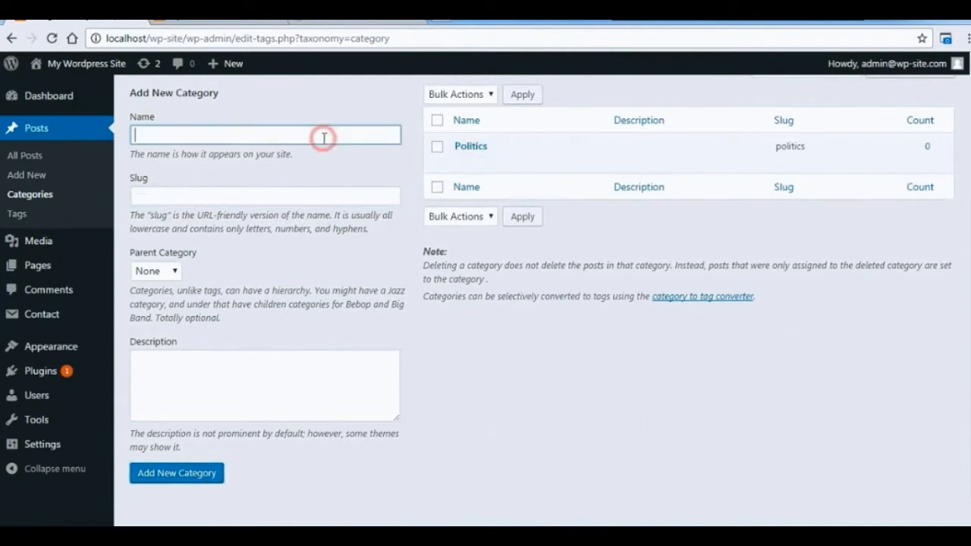
text(Business)
click(284, 195)
text(business)
click(177, 473)
Add a post category named Sports with the slug sports.
click(331, 132)
text(Sports)
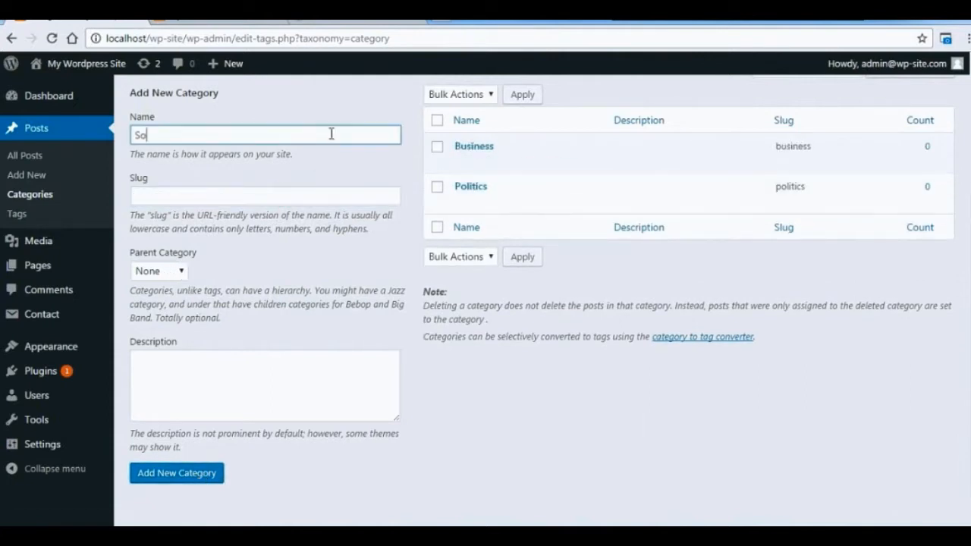
click(265, 196)
text(sports)
click(170, 475)
Add a post category named Technology with the slug technology.
click(302, 130)
text(Health)
key(BackSpace)
key(BackSpace)
key(BackSpace)
key(BackSpace)
key(BackSpace)
key(BackSpace)
text(Technology)
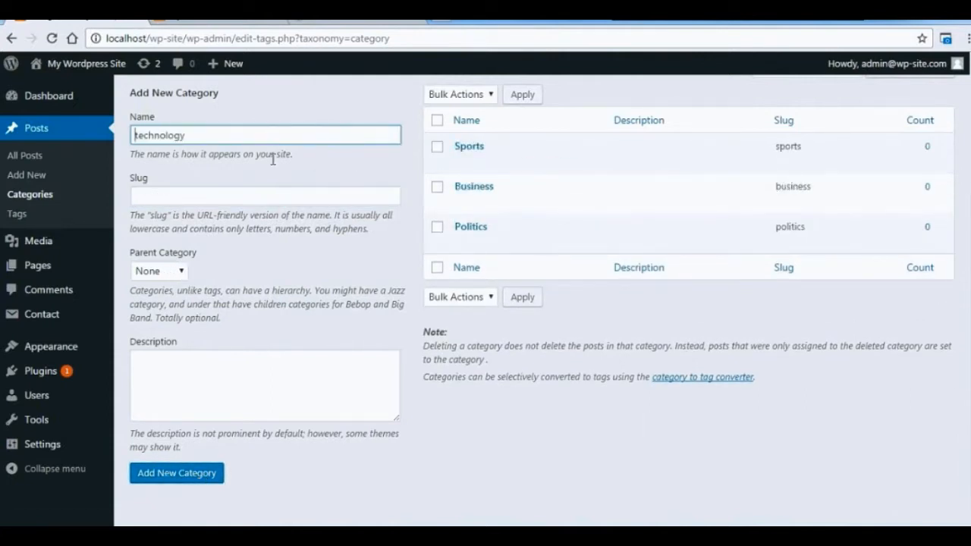
click(260, 195)
text(technology)
click(195, 478)
Add a post category named Health with the slug health.
click(346, 132)
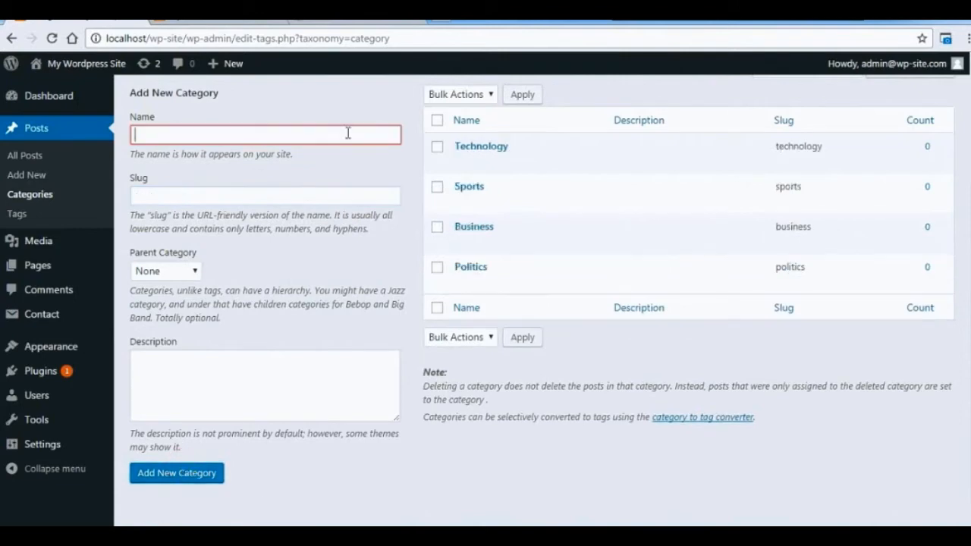
text(Health)
click(332, 195)
text(health)
click(203, 476)
Add a post category named Travel with the slug travel.
click(305, 133)
text(travel)
click(282, 196)
text(travel)
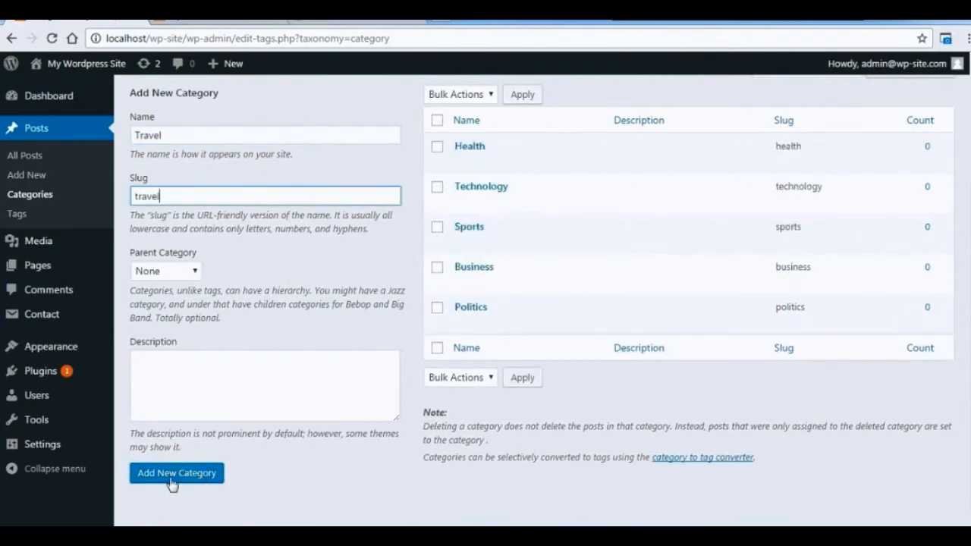
click(174, 475)
Add a post category named Style with the slug style.
click(265, 134)
text(Style)
click(260, 196)
text(style)
key(Return)
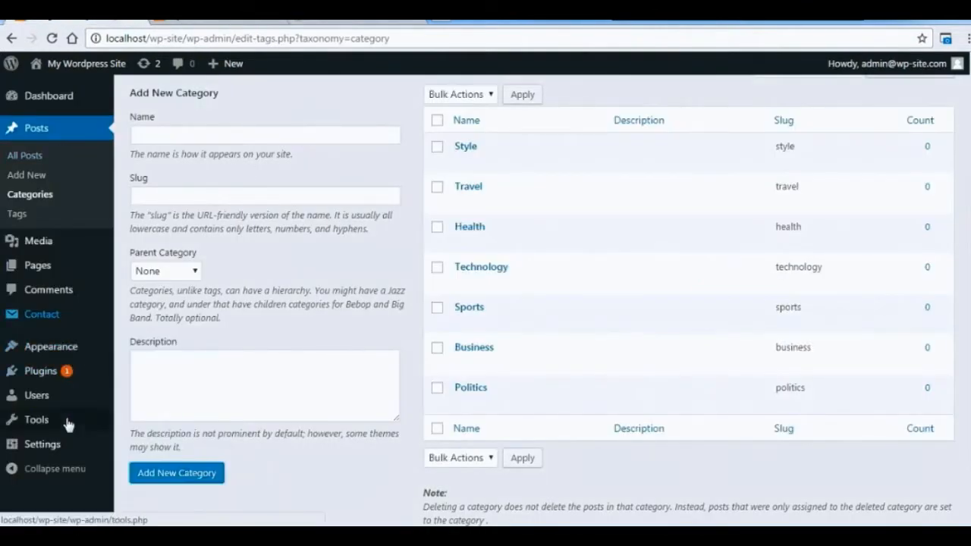
Create a new navigation menu named Main.
mouse_move(80, 355)
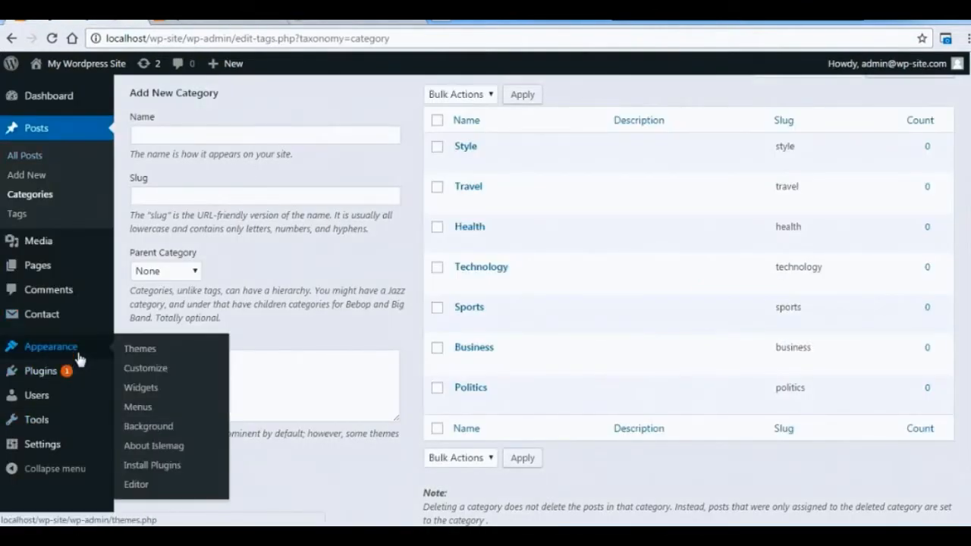
click(142, 409)
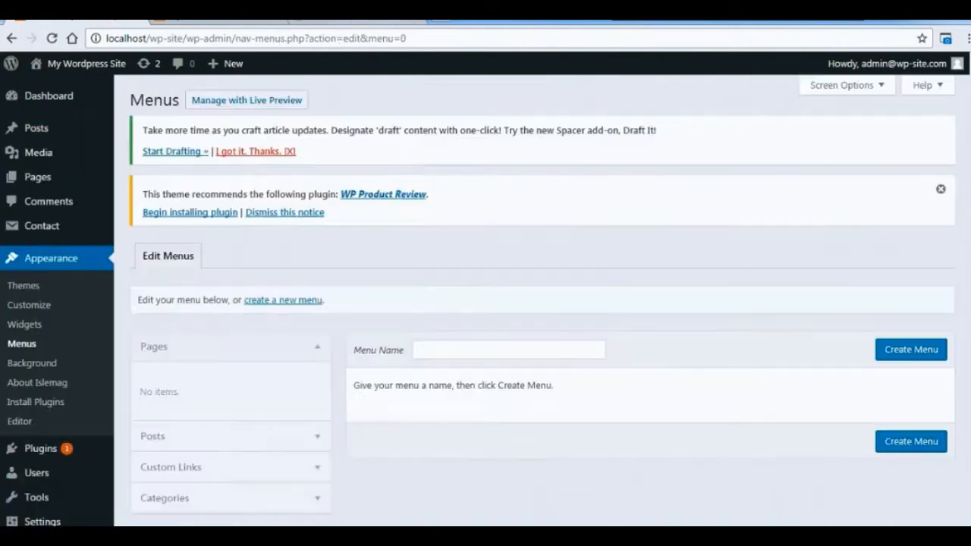
click(509, 349)
text(Main)
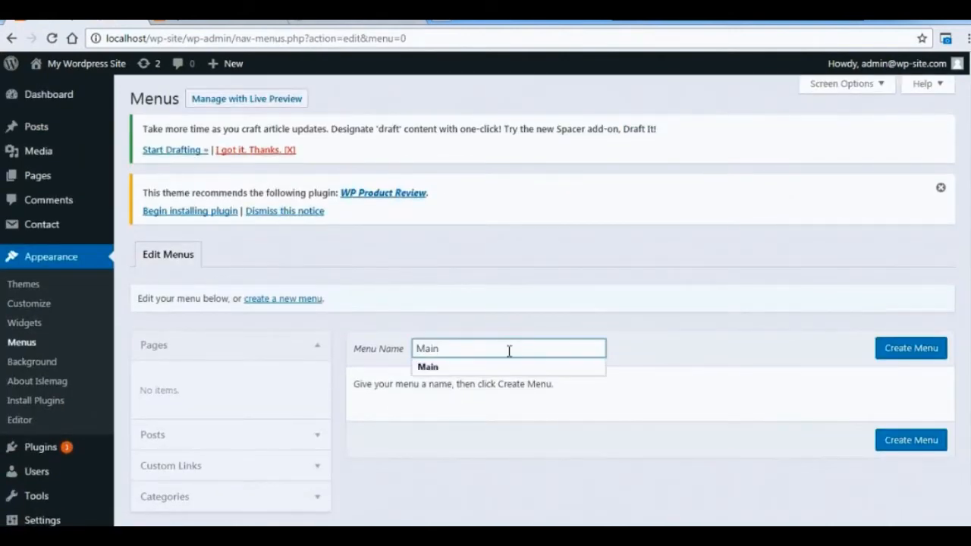
click(910, 349)
Add all seven post categories as items to the Main menu.
scroll(911, 349, down, 2)
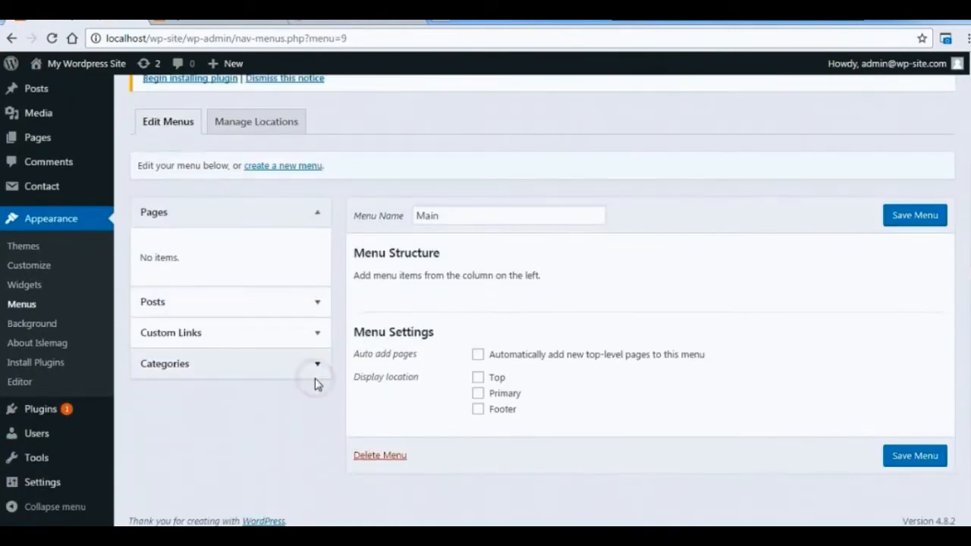
click(314, 365)
click(220, 346)
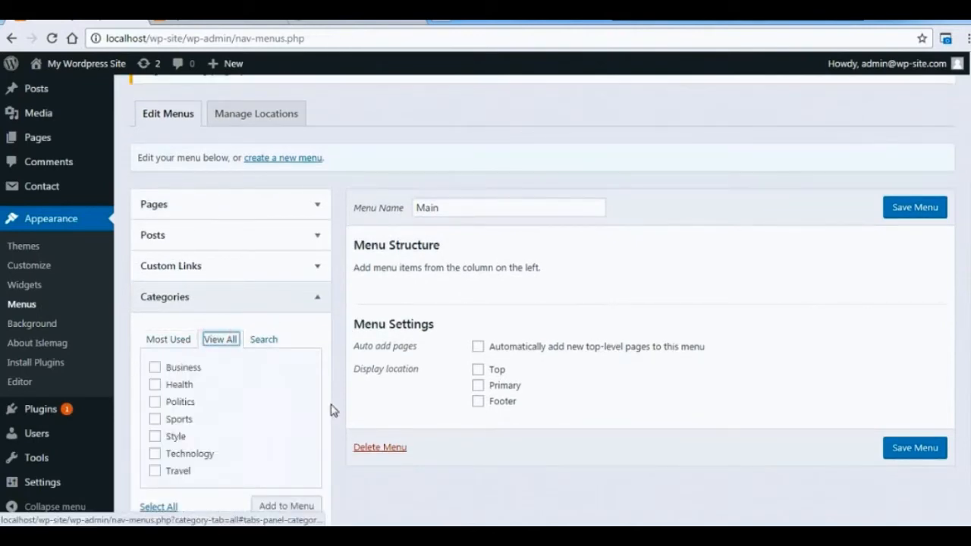
scroll(425, 473, down, 1)
click(155, 318)
click(155, 335)
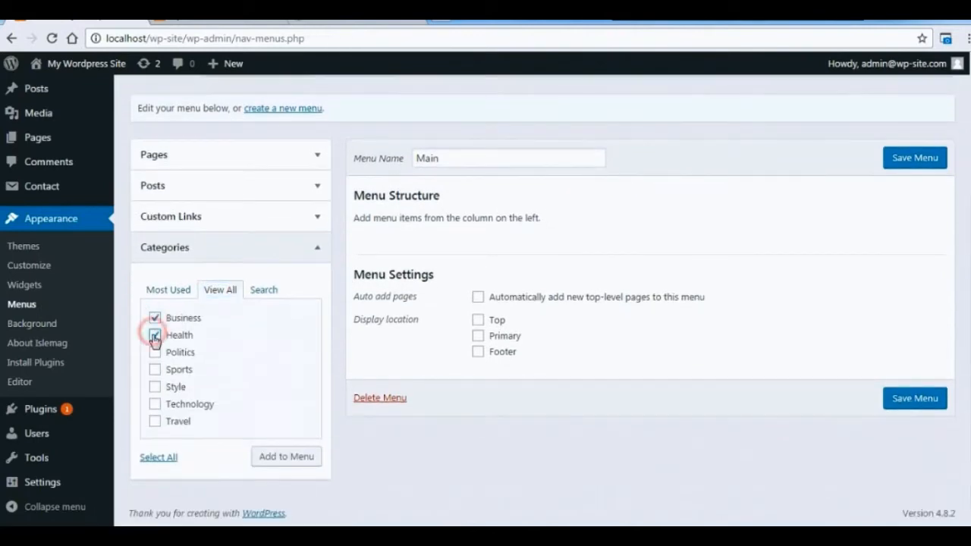
click(158, 456)
click(293, 461)
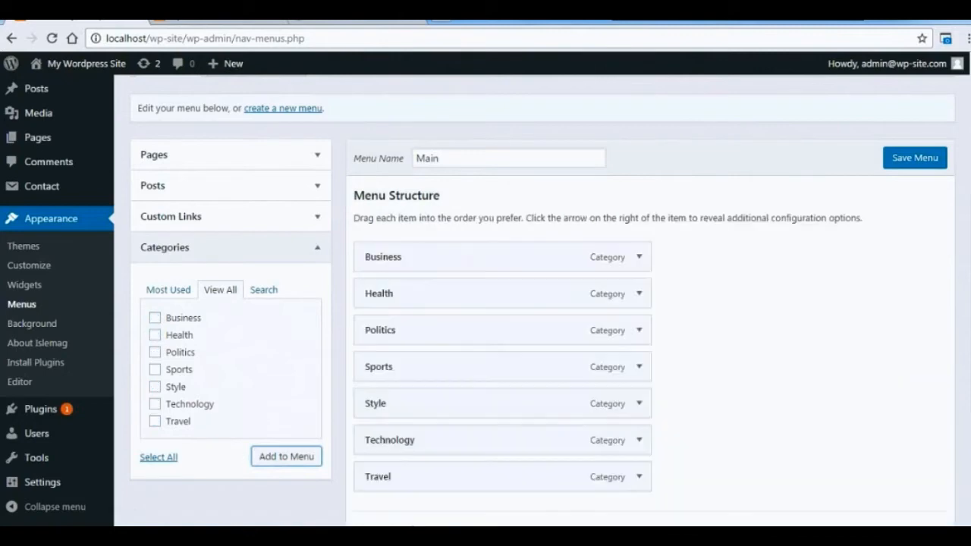
Assign the menu to the Top location, order its items Politics, Business, Technology, Sports, Health, Travel, Style, and save it.
scroll(479, 437, down, 3)
click(478, 430)
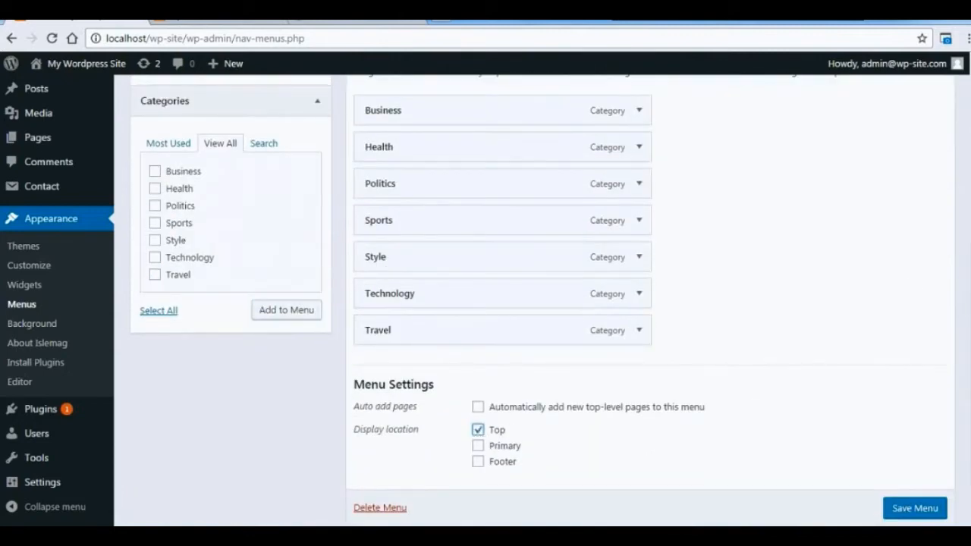
scroll(588, 362, up, 1)
drag(438, 228, 433, 144)
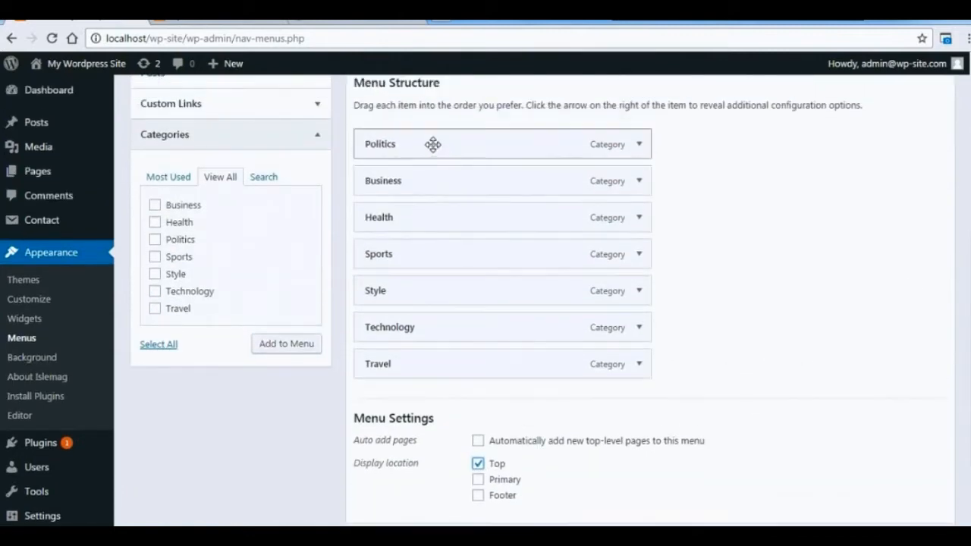
drag(407, 253, 389, 218)
drag(399, 326, 401, 217)
drag(390, 363, 389, 324)
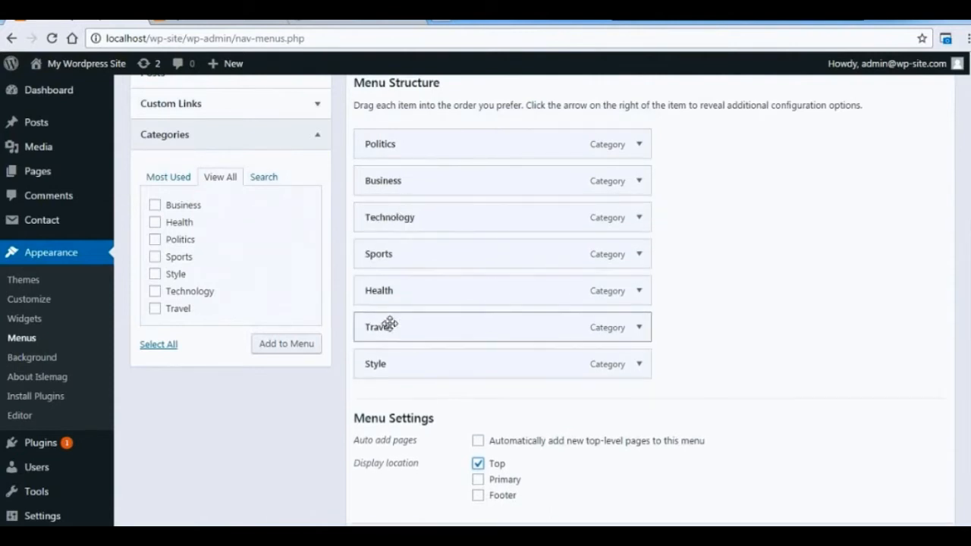
scroll(740, 300, down, 2)
click(922, 447)
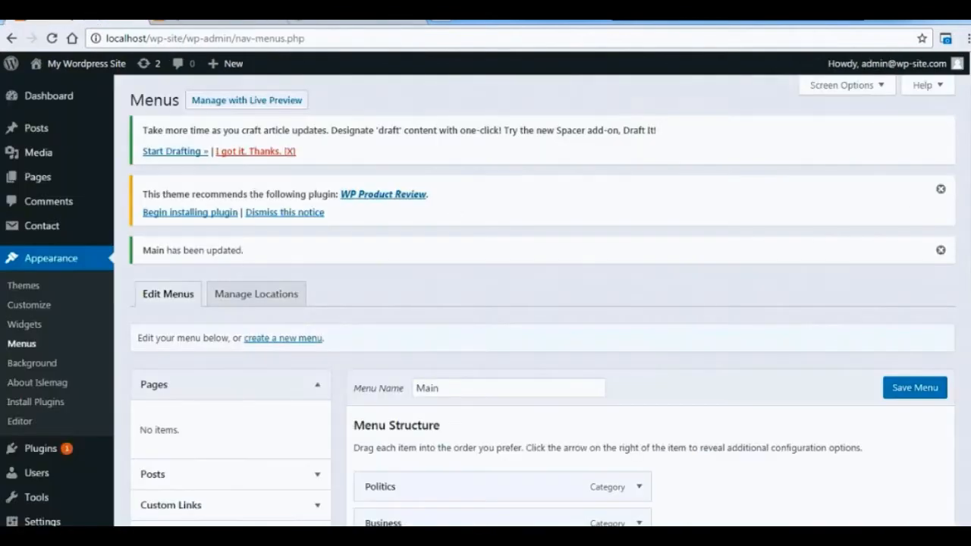
Set the Main menu's display location to Primary only and save the menu.
scroll(485, 304, down, 5)
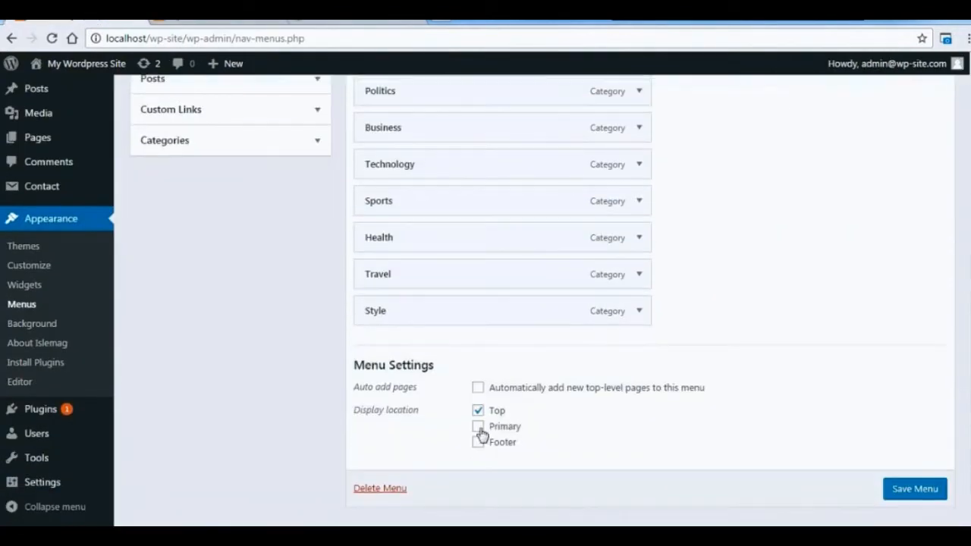
click(478, 429)
click(933, 490)
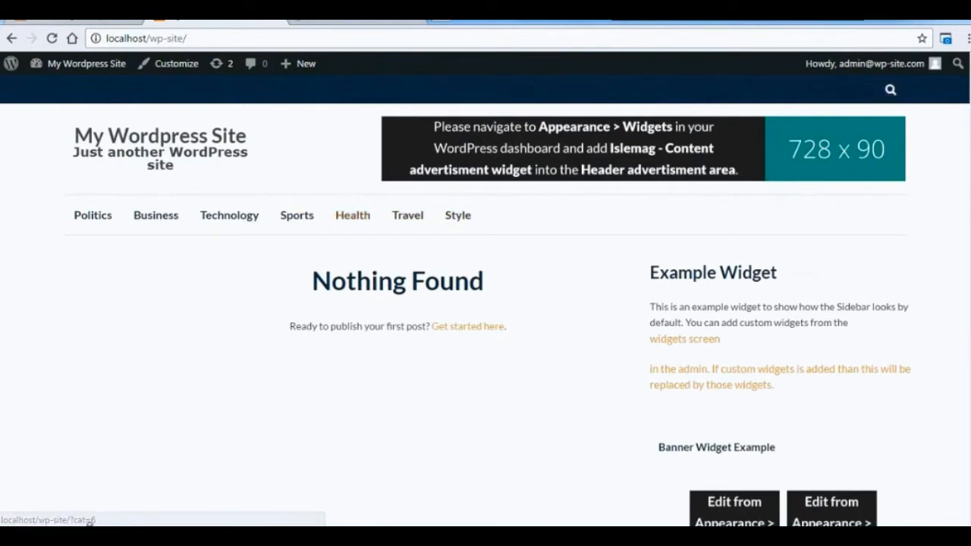
Set the site's permalink structure to Post name and save the permalink settings.
click(91, 459)
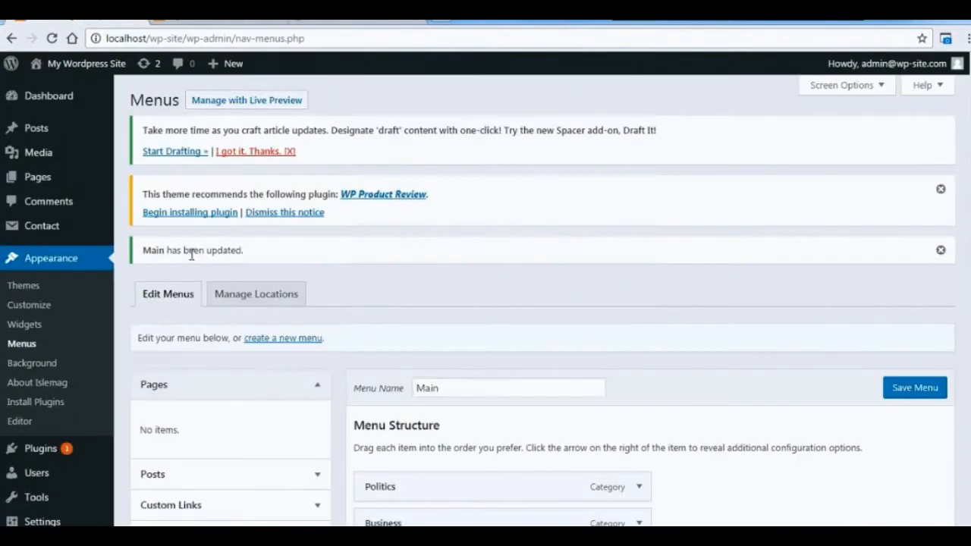
scroll(299, 437, down, 4)
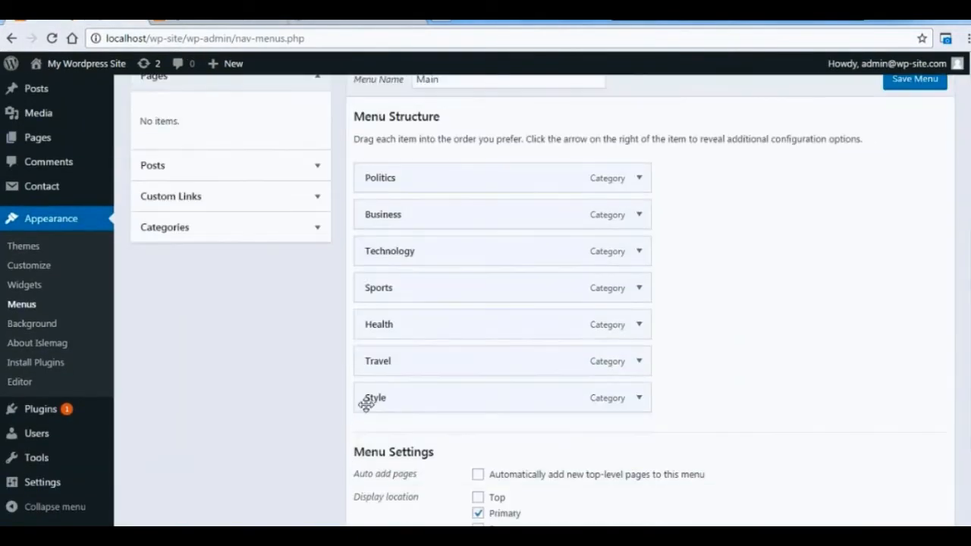
mouse_move(46, 482)
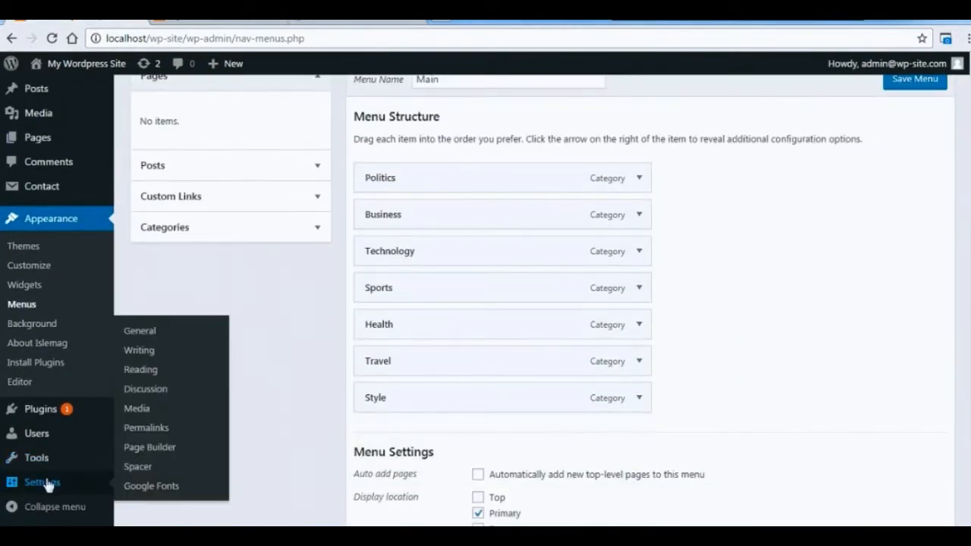
click(137, 431)
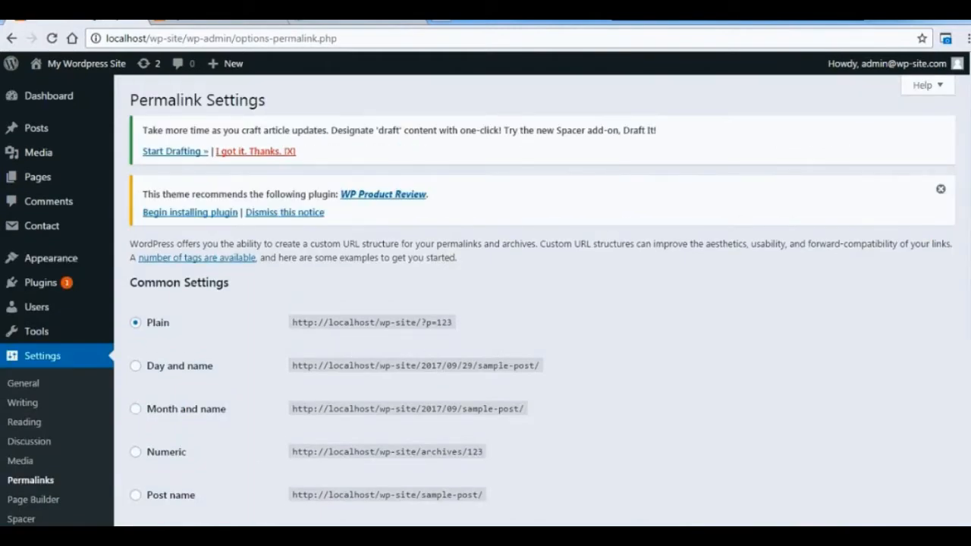
scroll(535, 300, down, 2)
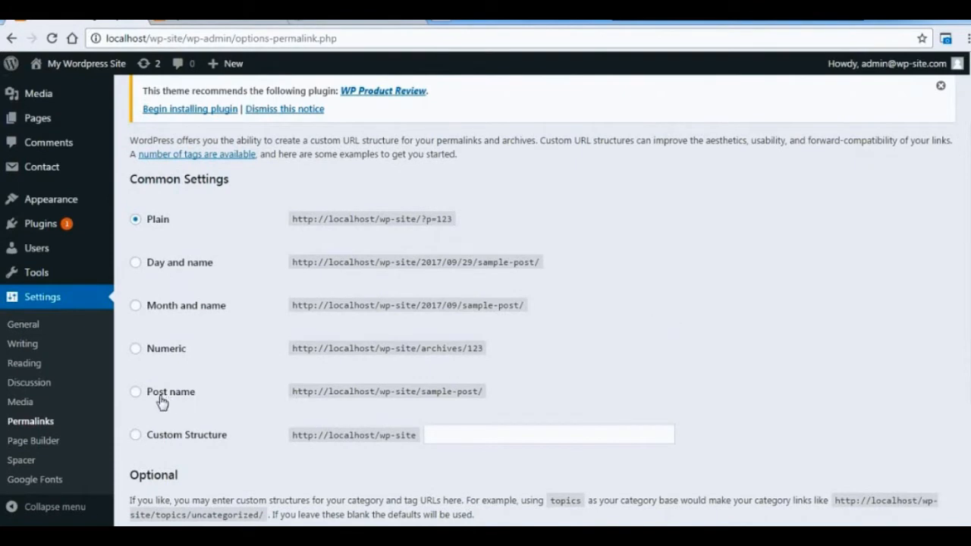
click(136, 394)
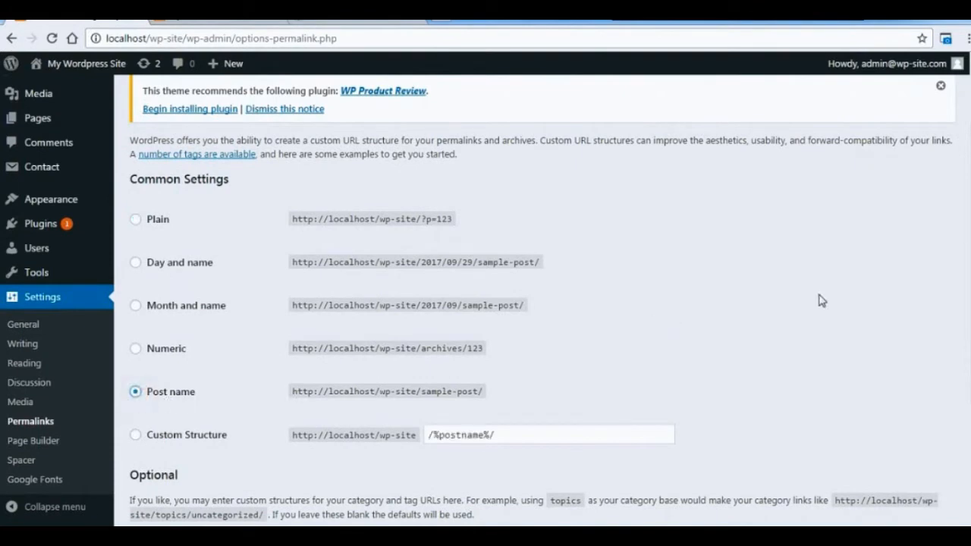
scroll(535, 300, down, 3)
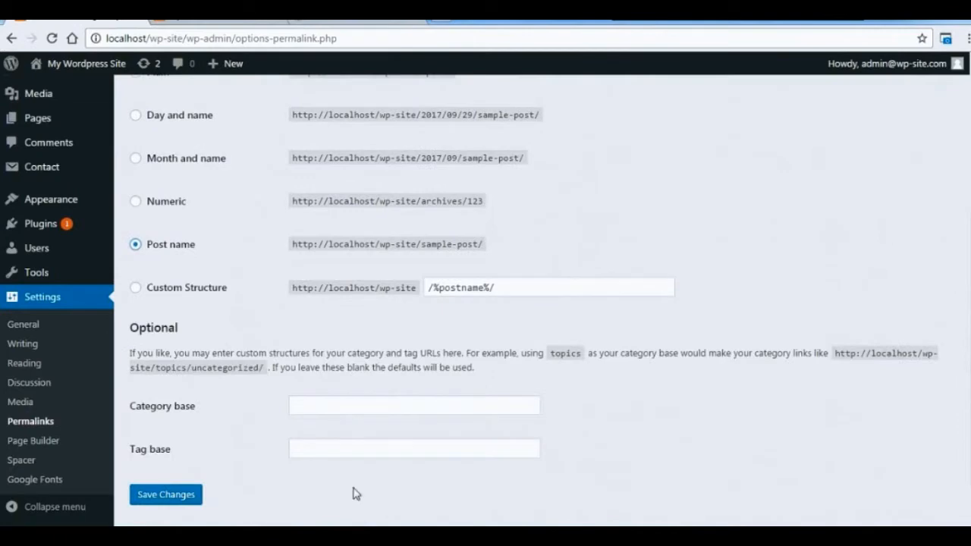
click(179, 496)
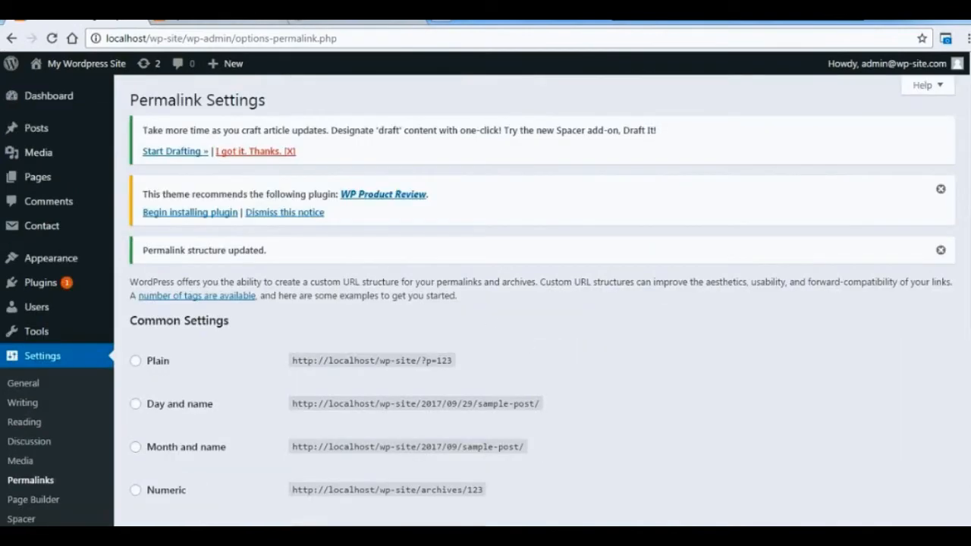
Check the URLs of the Business and Politics category pages on the live site.
click(247, 19)
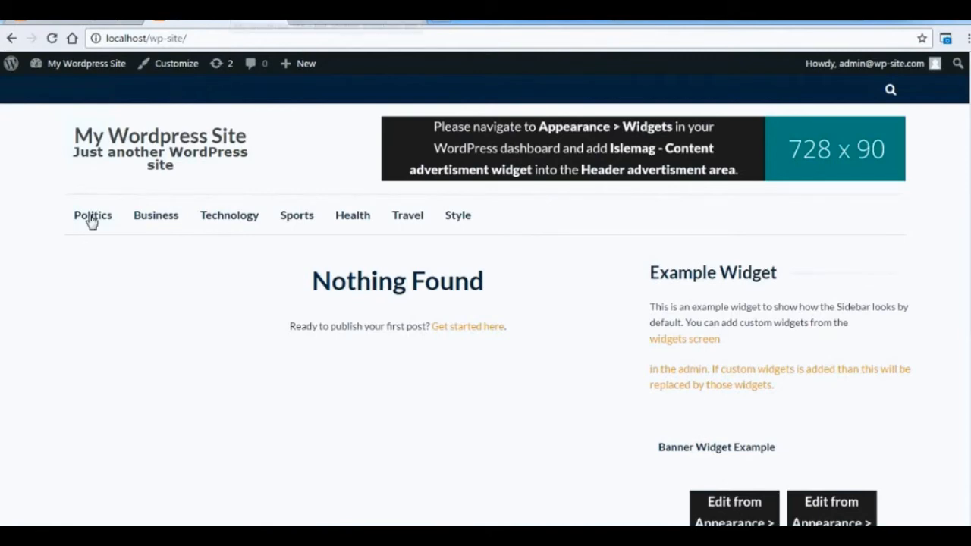
click(144, 219)
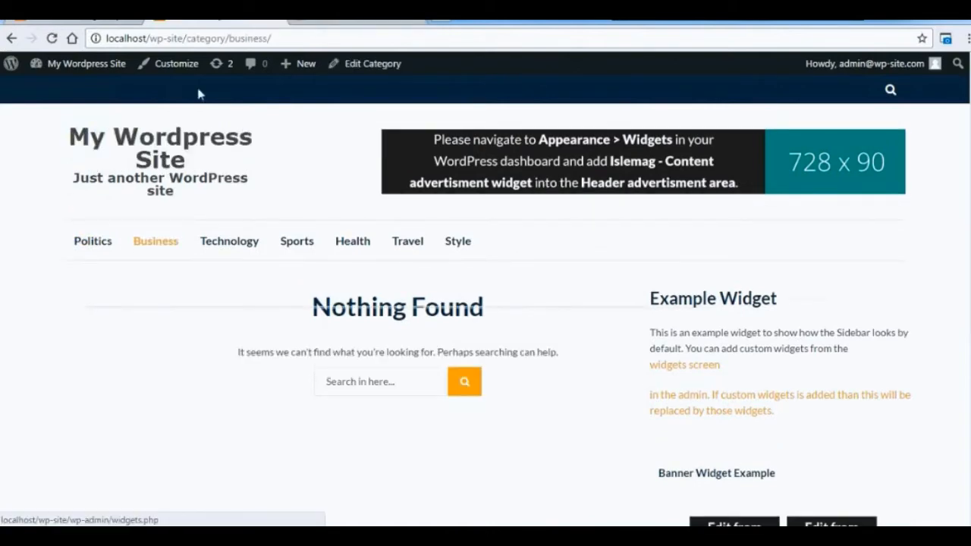
click(103, 248)
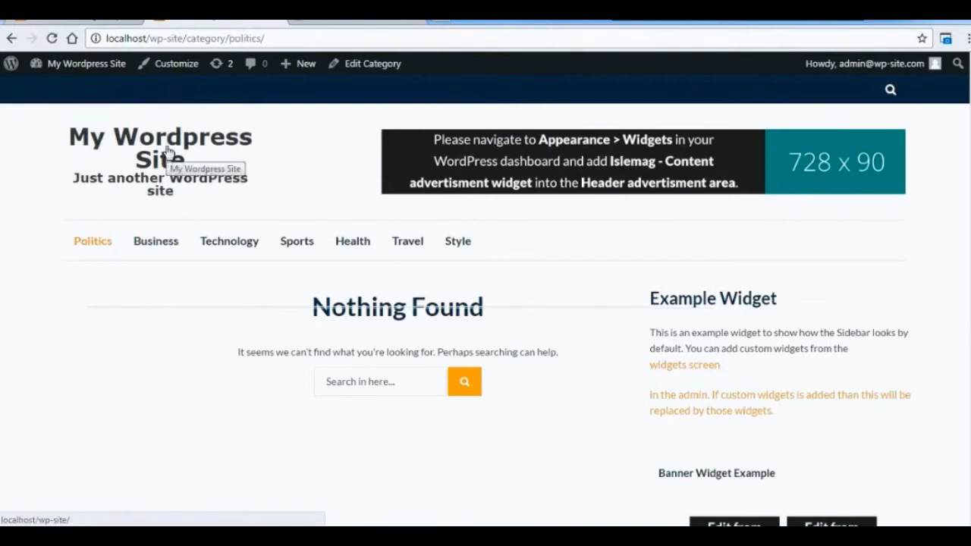
Customize the site identity with the title ReviewZine and the tagline My WordPress site.
click(167, 66)
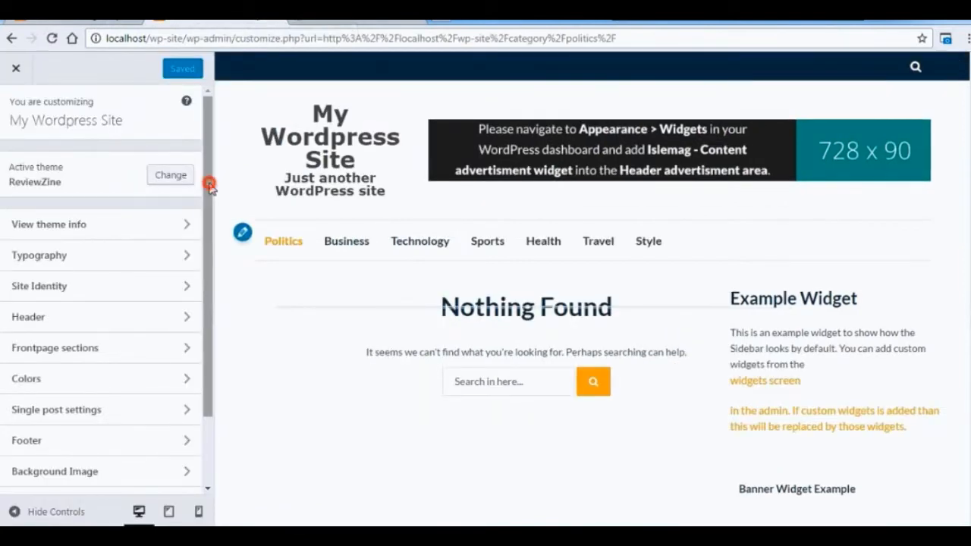
drag(210, 185, 209, 222)
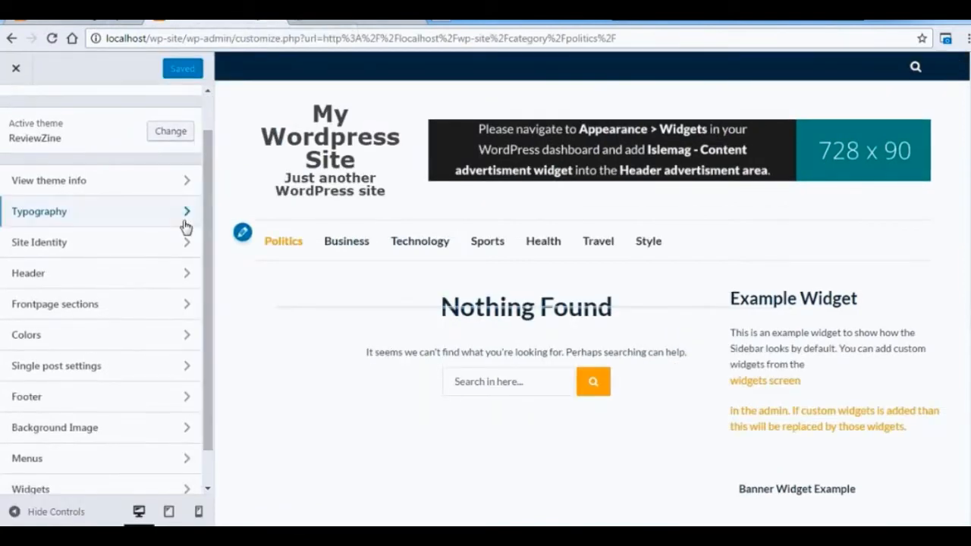
click(174, 245)
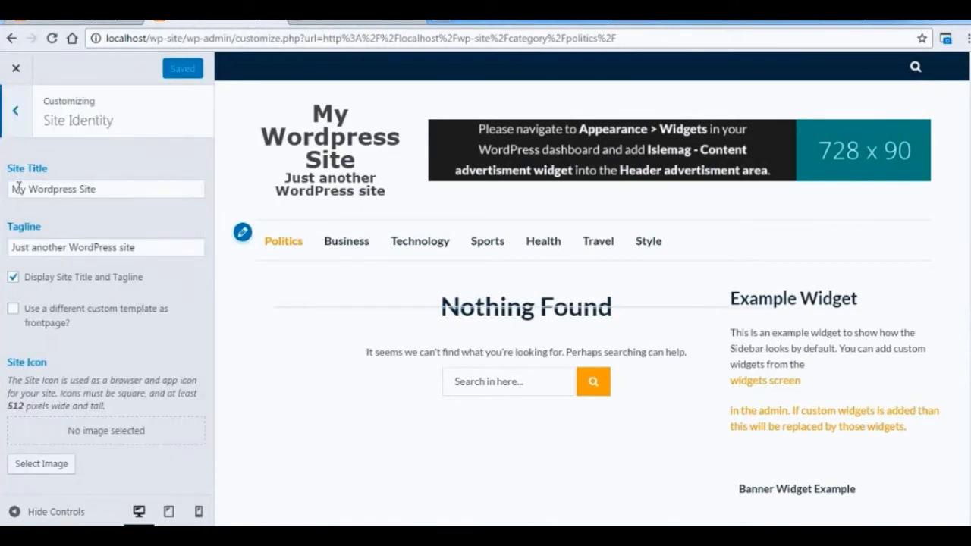
drag(11, 189, 136, 195)
text(ReviewZine)
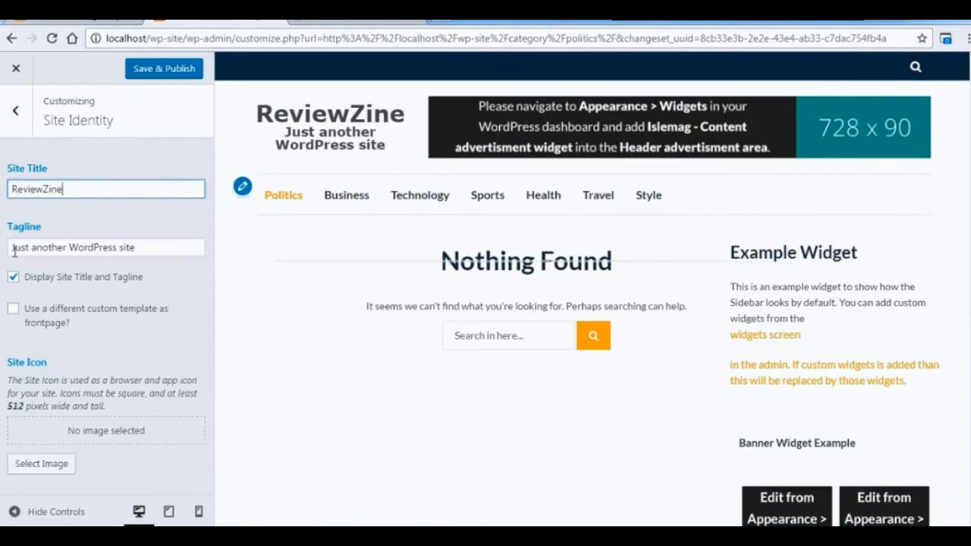
drag(13, 250, 71, 248)
text(My)
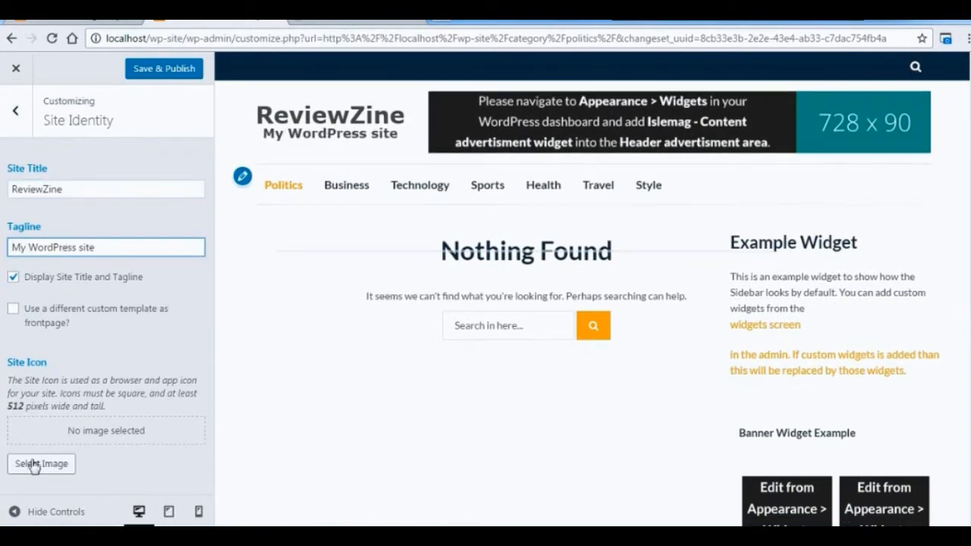
Open the image picker for the site icon and check its media library and file upload options.
click(33, 464)
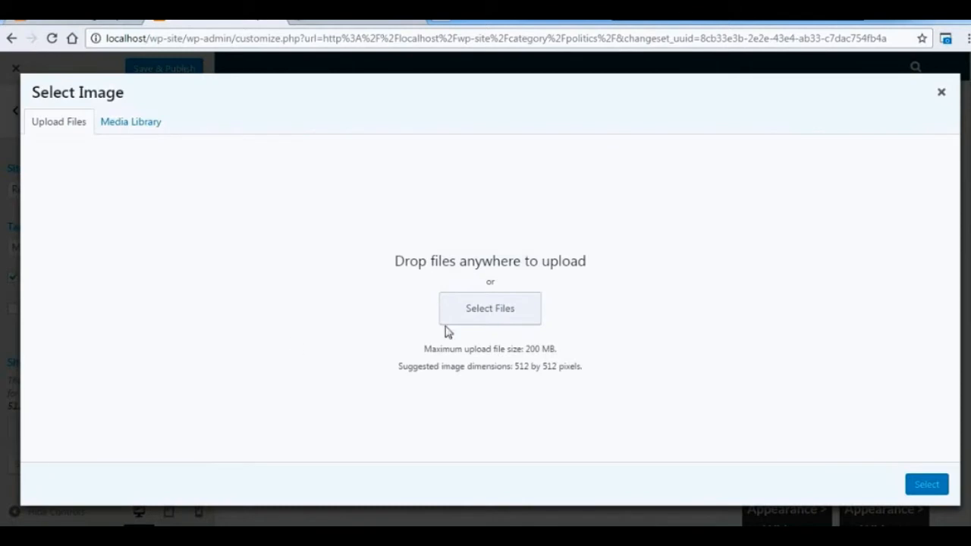
click(130, 123)
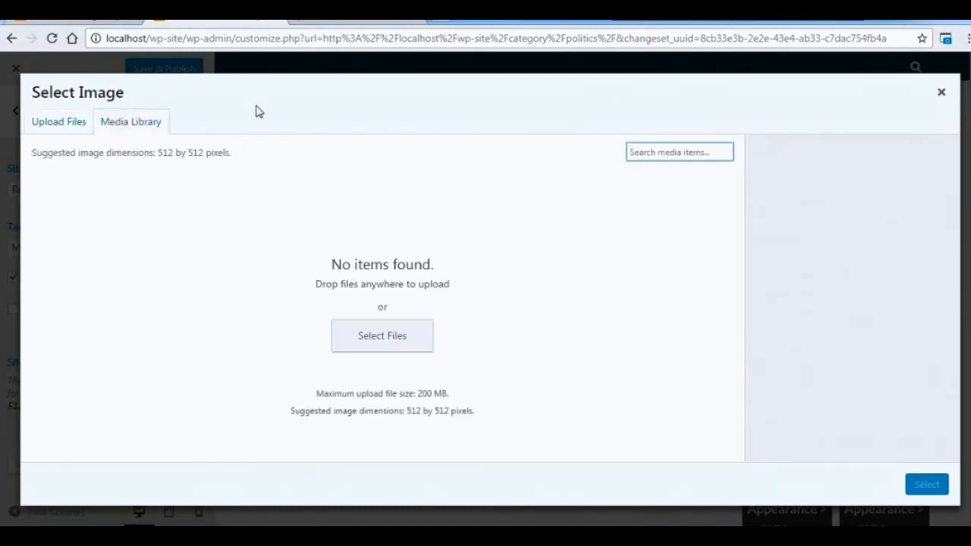
click(76, 123)
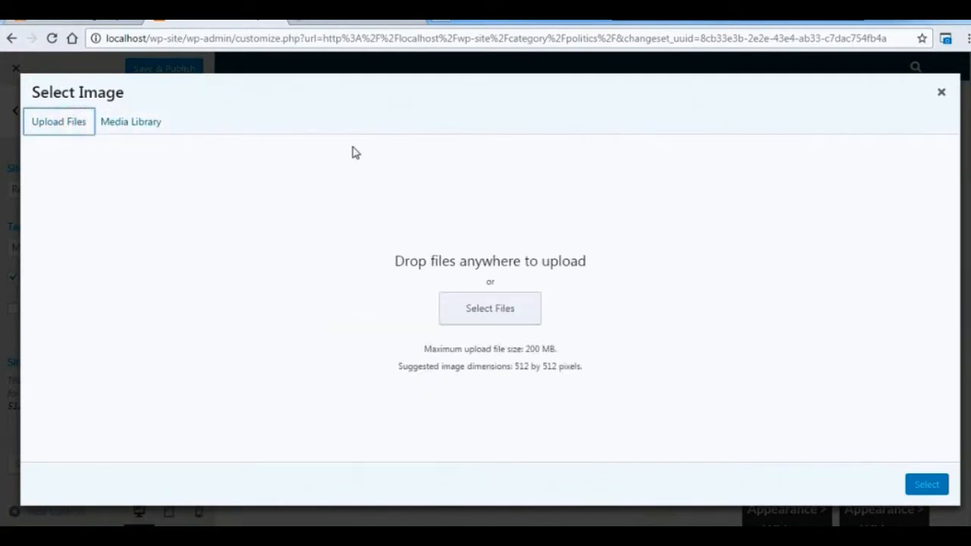
click(506, 309)
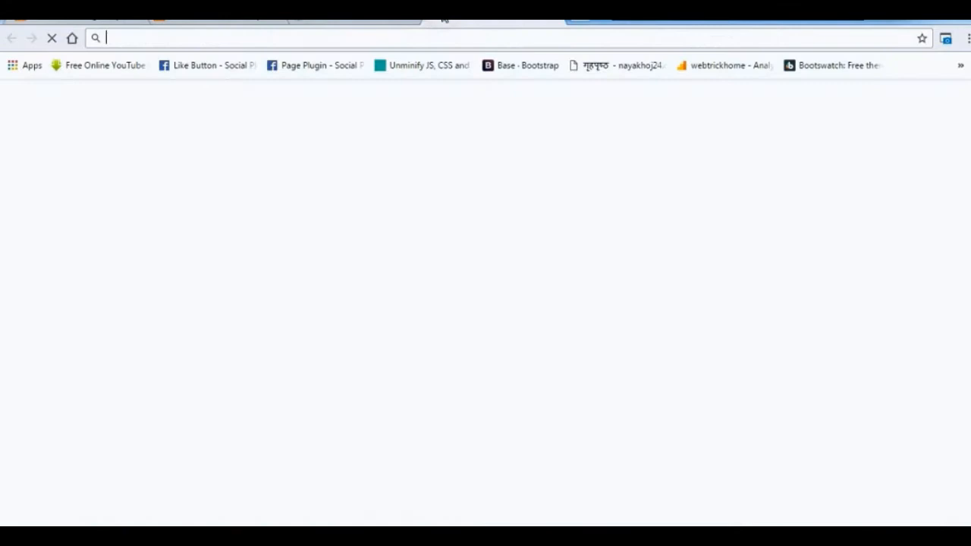
Search Google Images for brand icons and download the blue star icon as brand-icon.png.
text(brand)
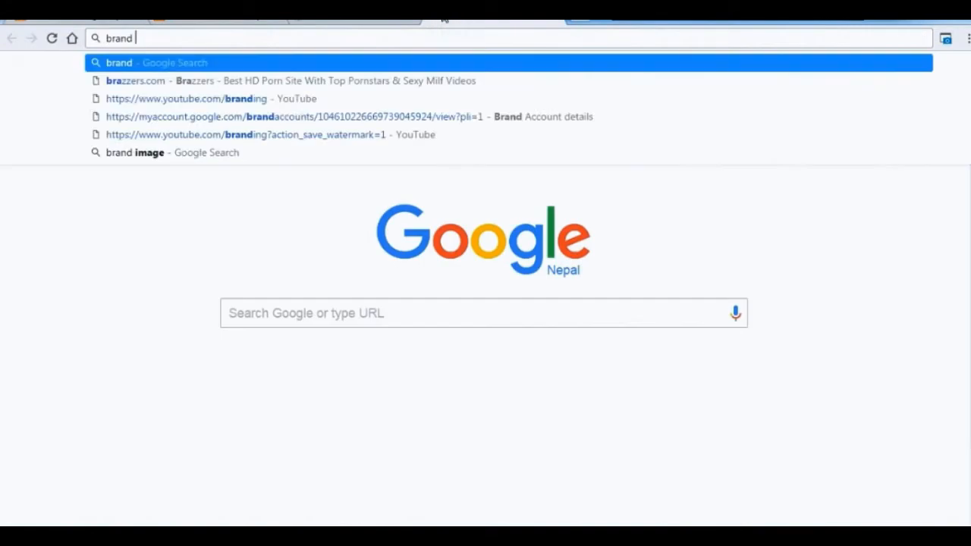
text( ico)
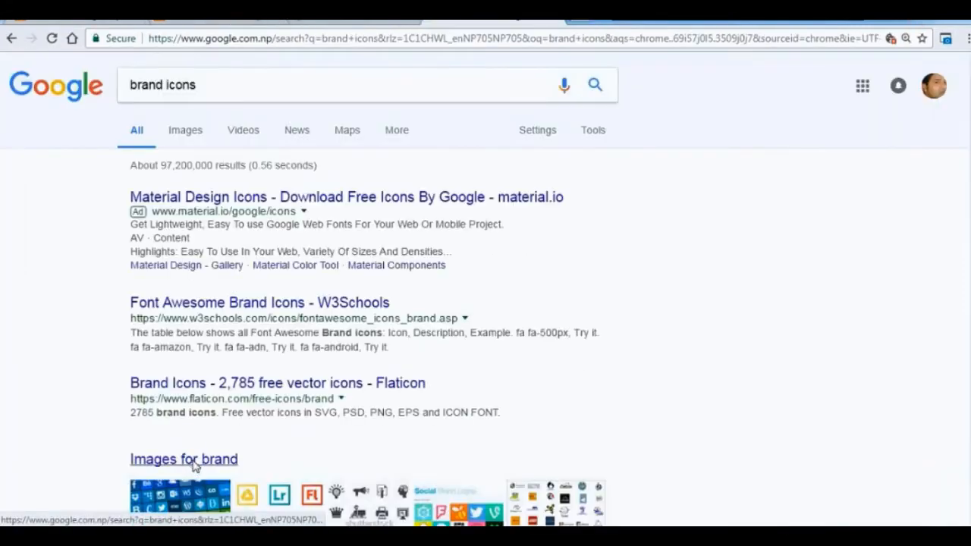
click(192, 459)
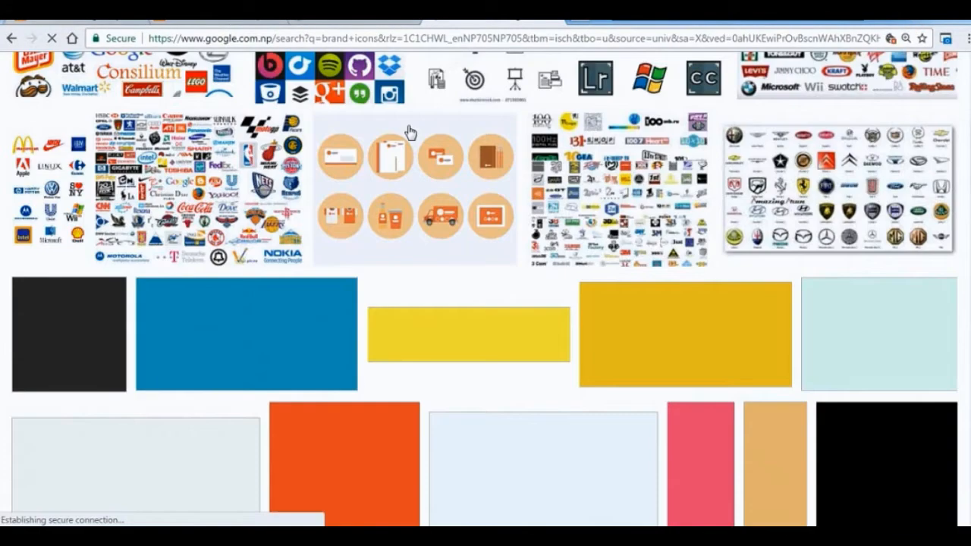
scroll(872, 304, down, 3)
scroll(361, 392, down, 6)
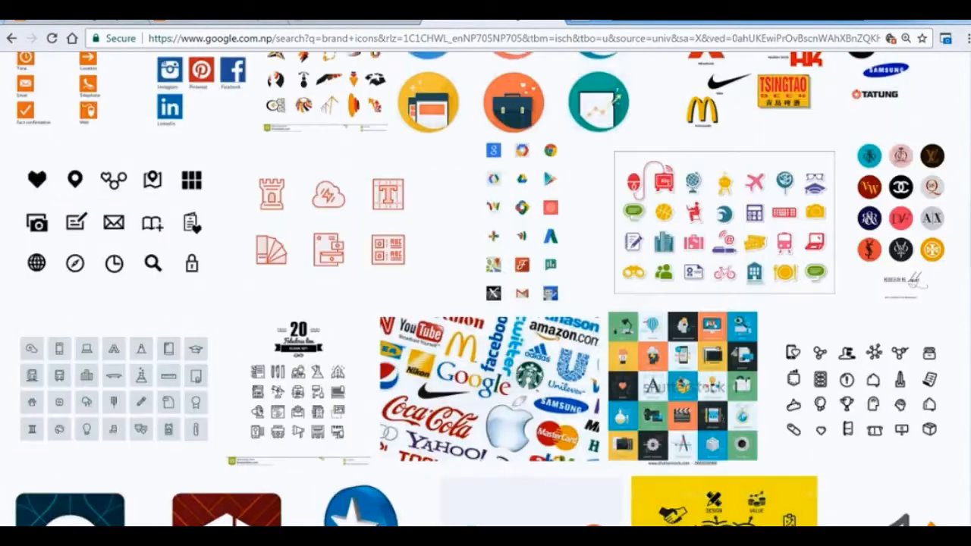
click(361, 392)
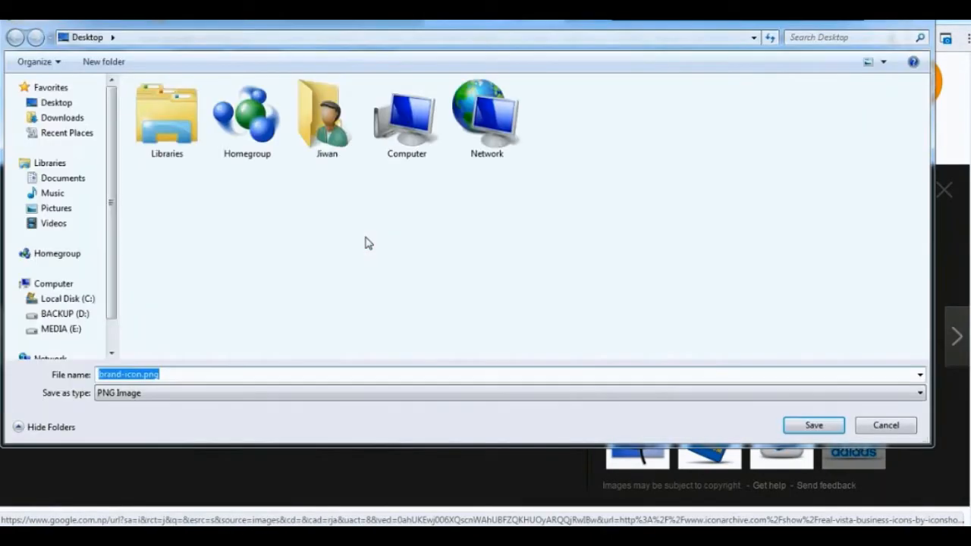
key(Return)
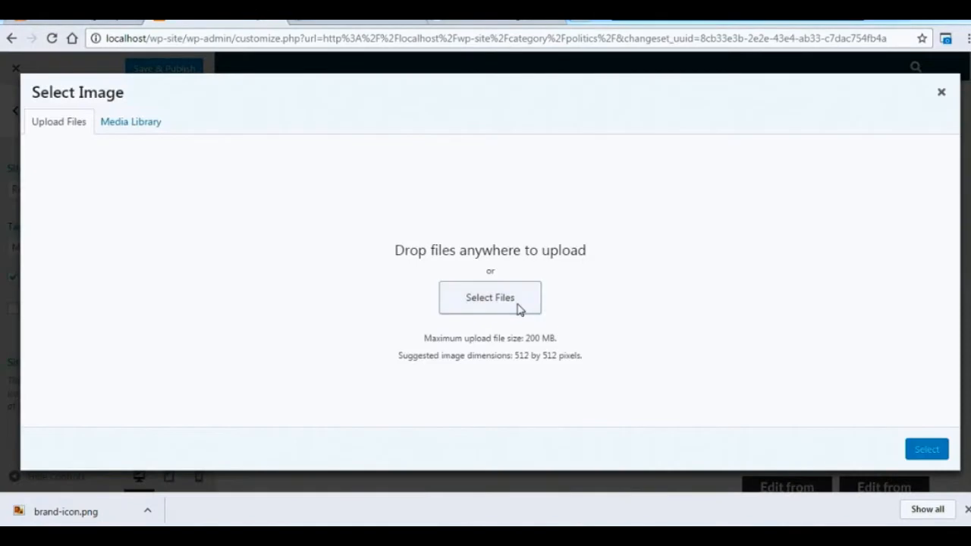
Upload brand-icon.png to the media library as the image for the site icon.
click(519, 309)
double_click(563, 141)
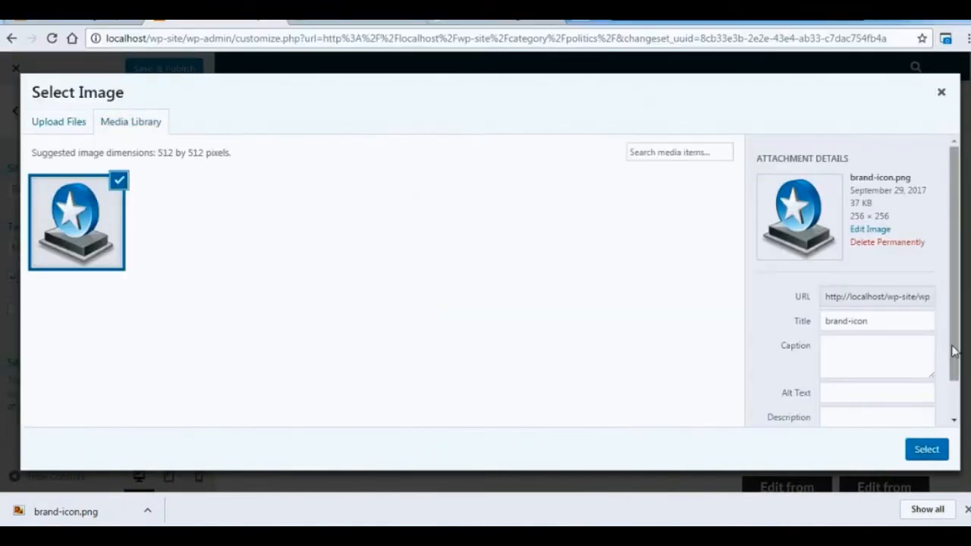
drag(954, 351, 954, 378)
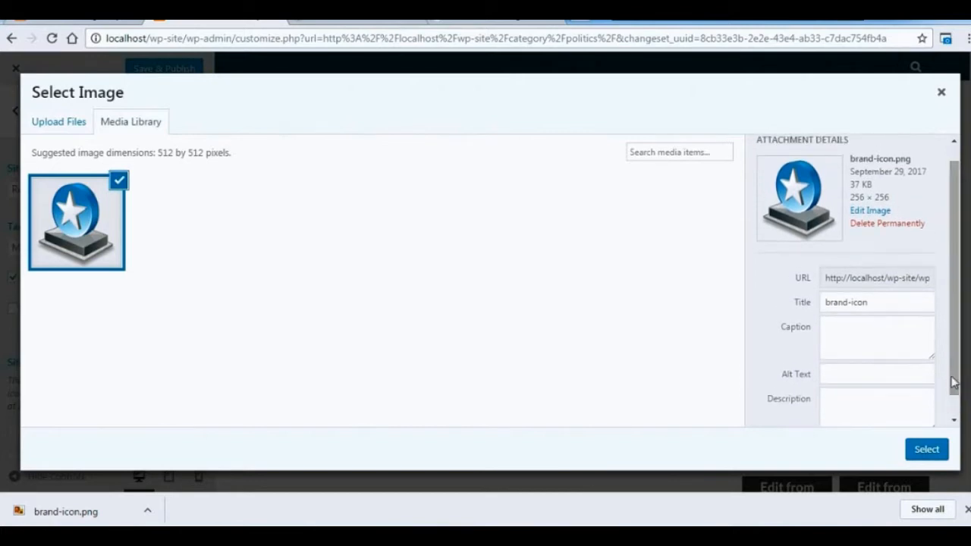
Try to scale the uploaded brand-icon image to 512 × 512 pixels in the media editor.
click(871, 211)
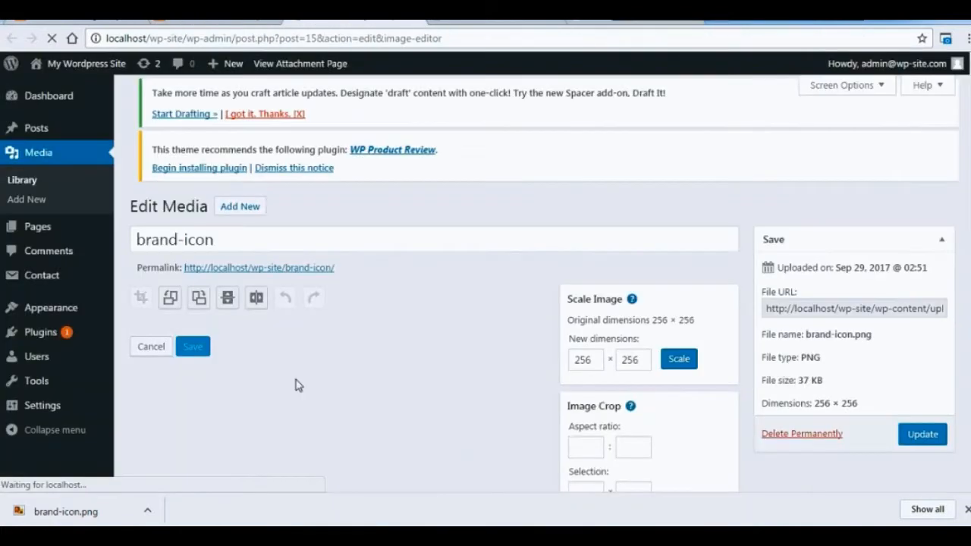
double_click(575, 378)
text(512)
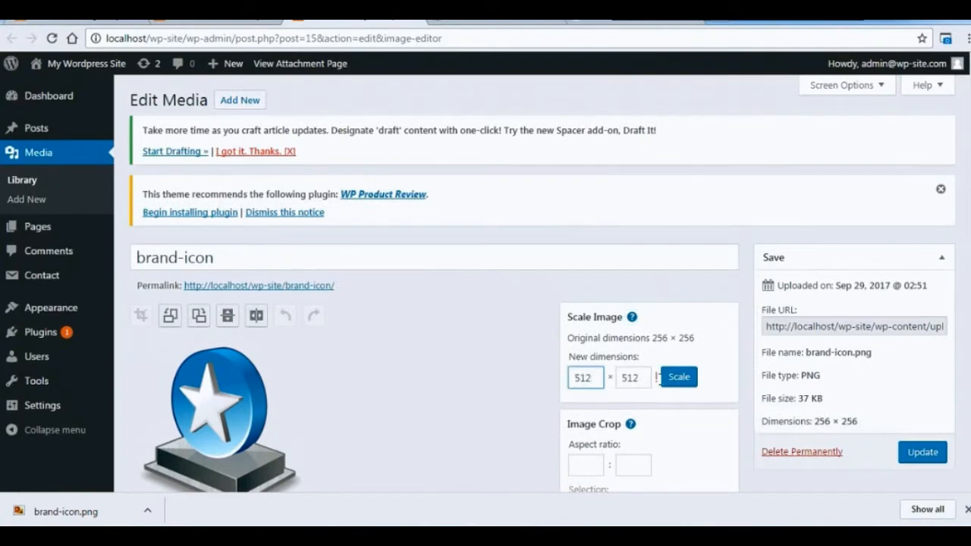
key(ctrl+z)
scroll(722, 352, down, 2)
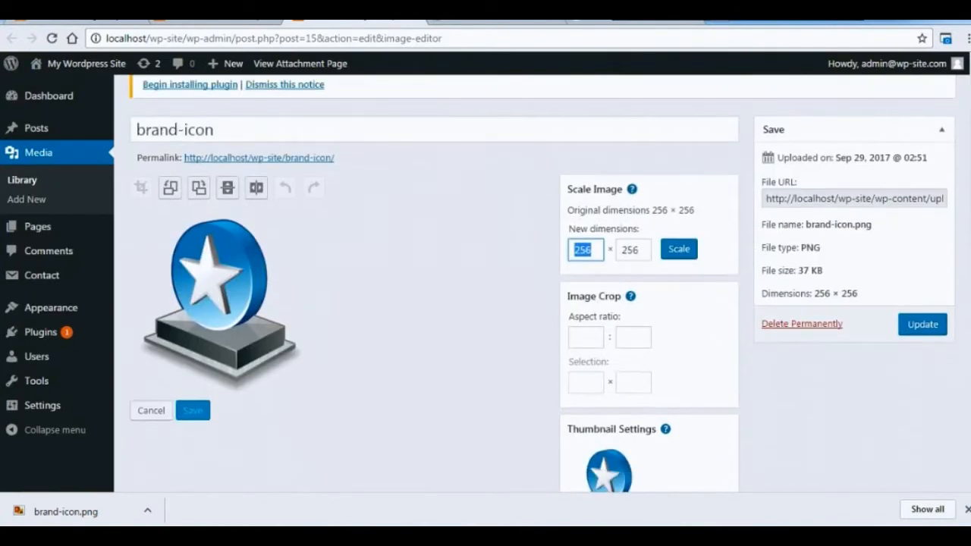
click(921, 326)
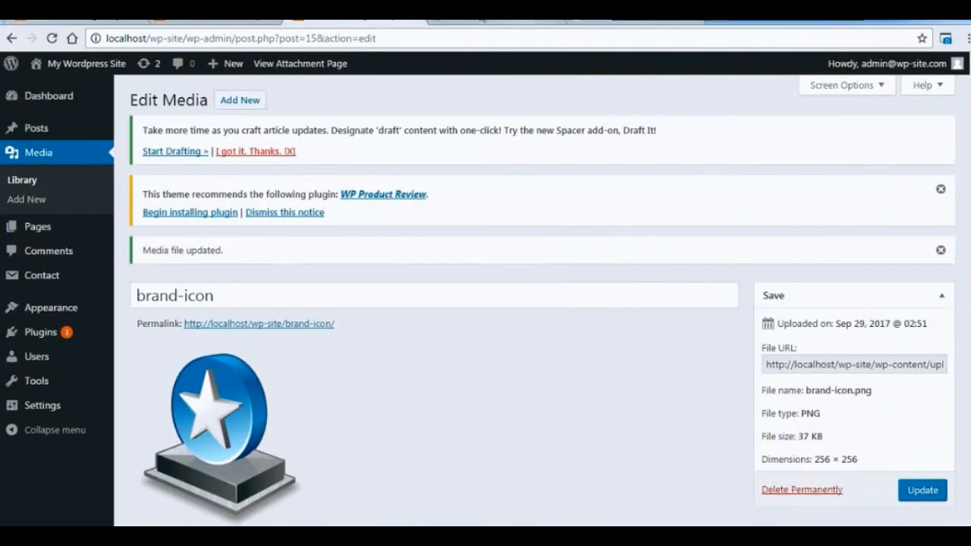
Use brand-icon.png as the site icon, cropped with the default full-image selection.
click(409, 21)
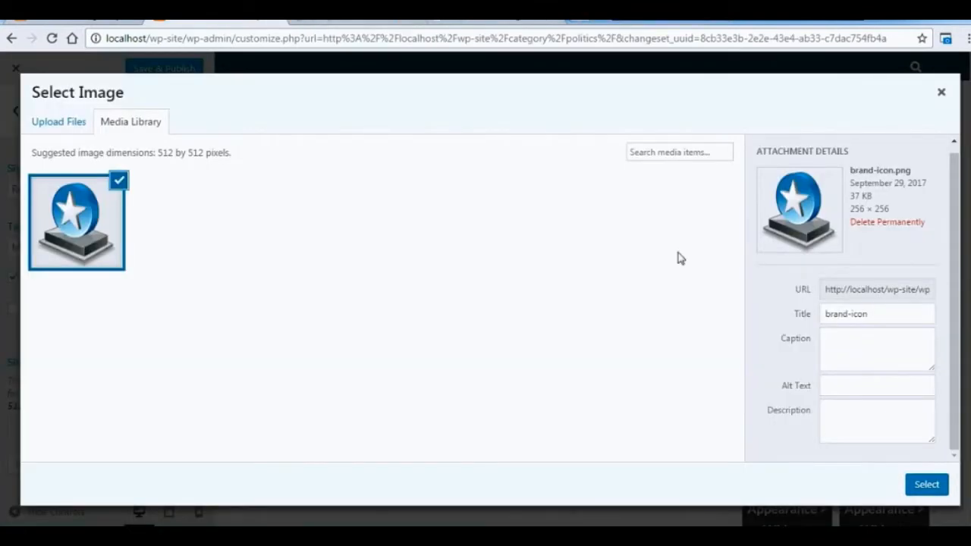
click(927, 485)
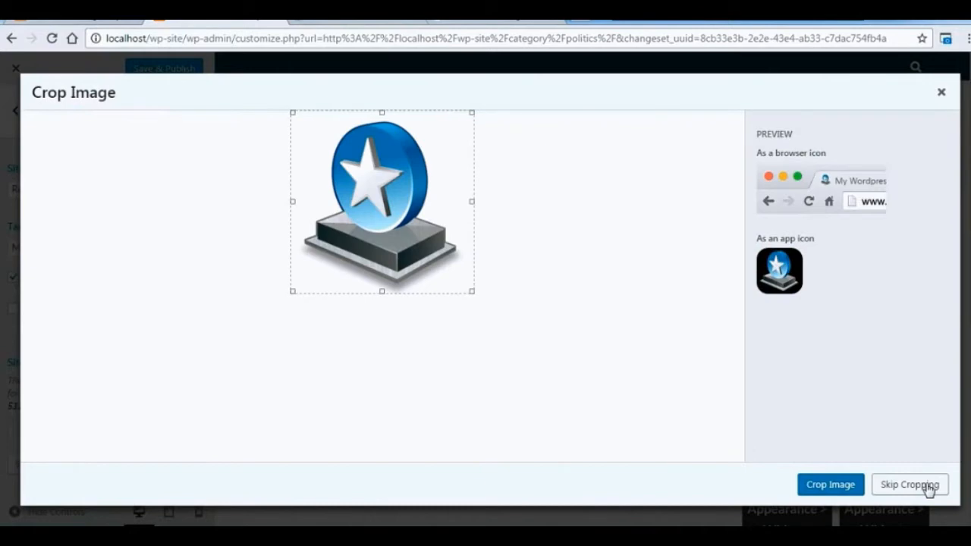
click(841, 485)
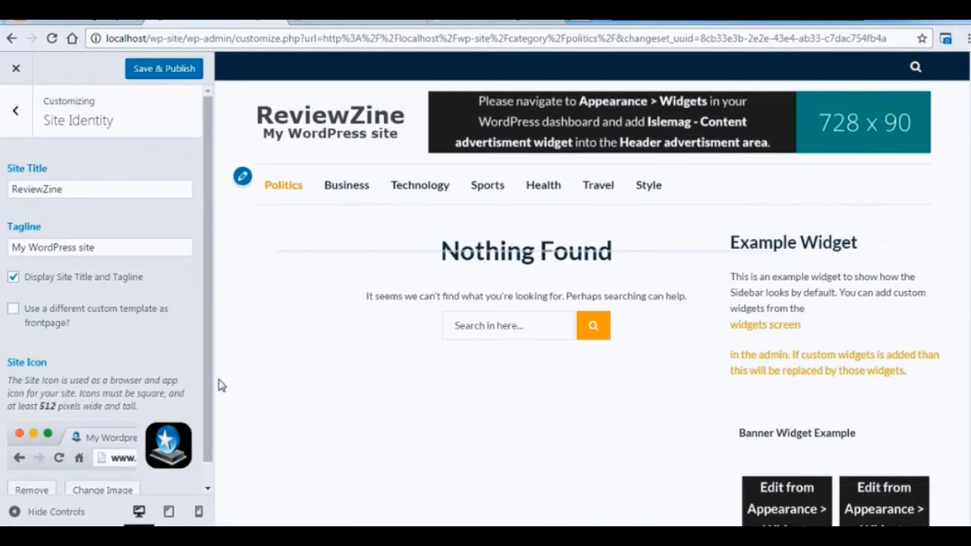
scroll(210, 356, down, 1)
scroll(210, 288, up, 1)
scroll(211, 197, down, 1)
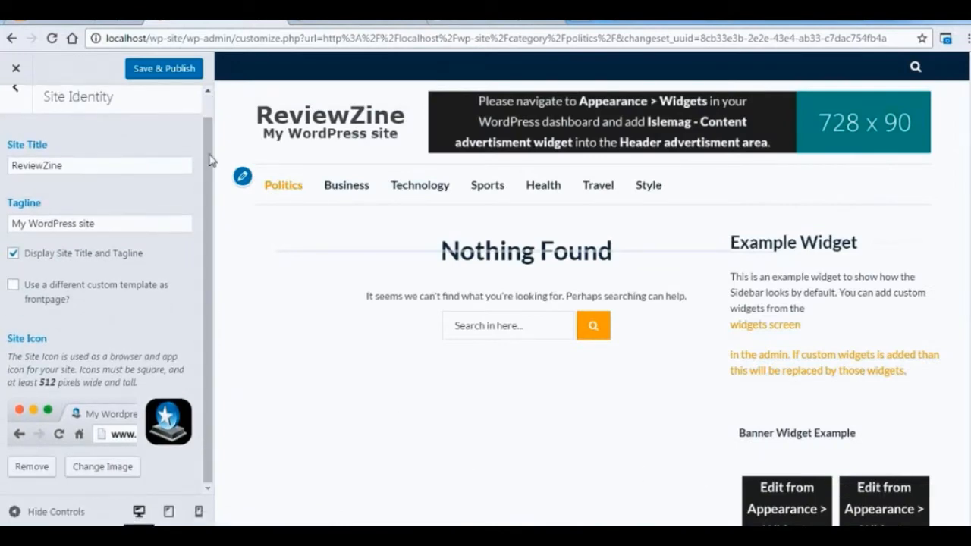
Add another social icon field to the header top bar and set the first icon to fa-facebook-square with the link "#".
click(14, 88)
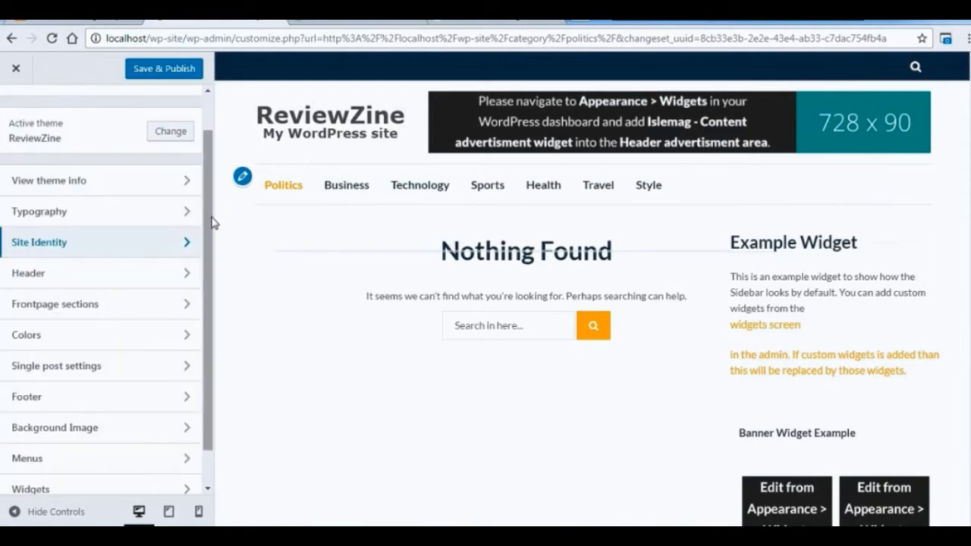
click(185, 270)
click(197, 159)
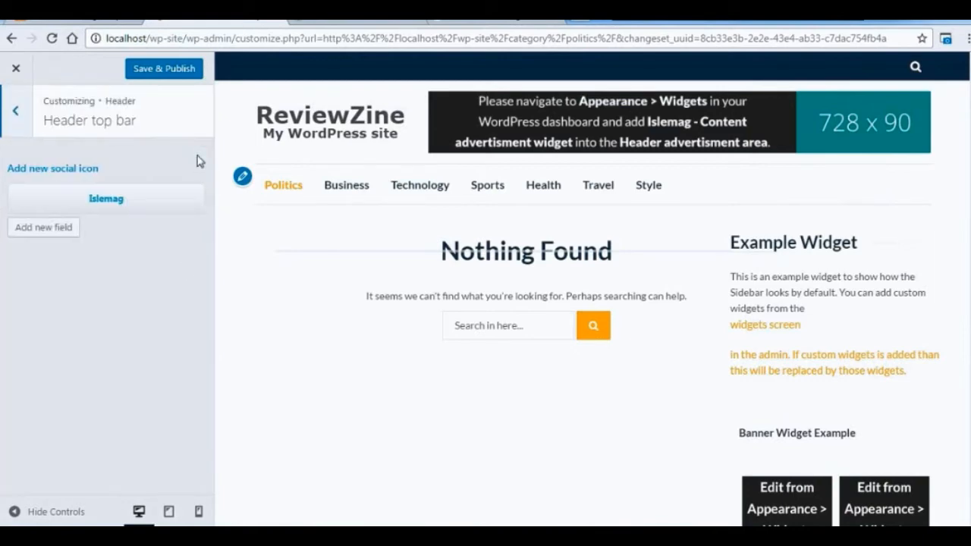
click(66, 229)
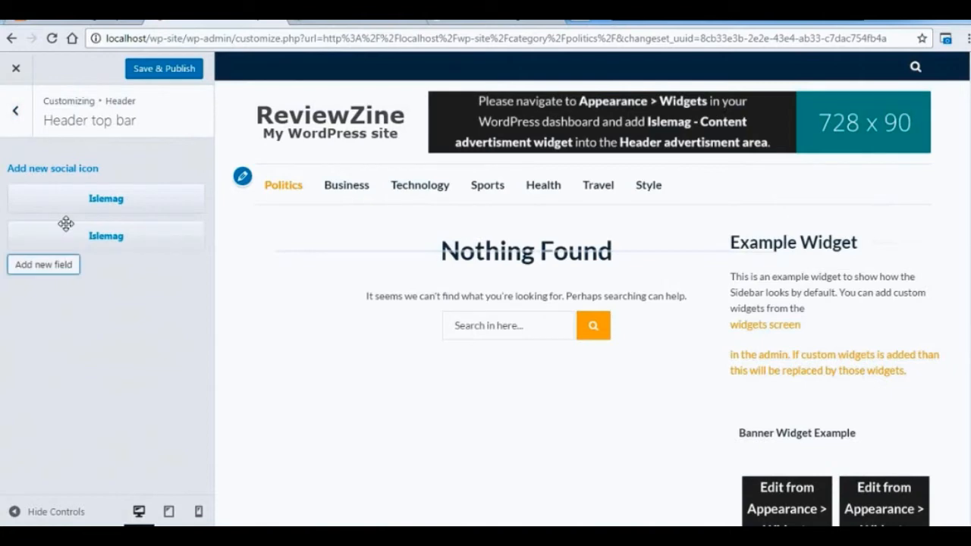
click(103, 200)
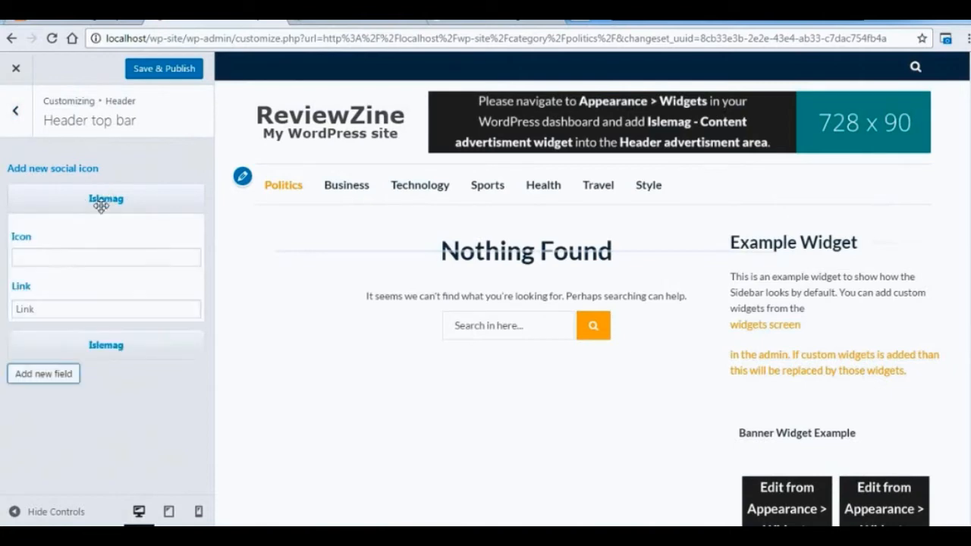
click(72, 263)
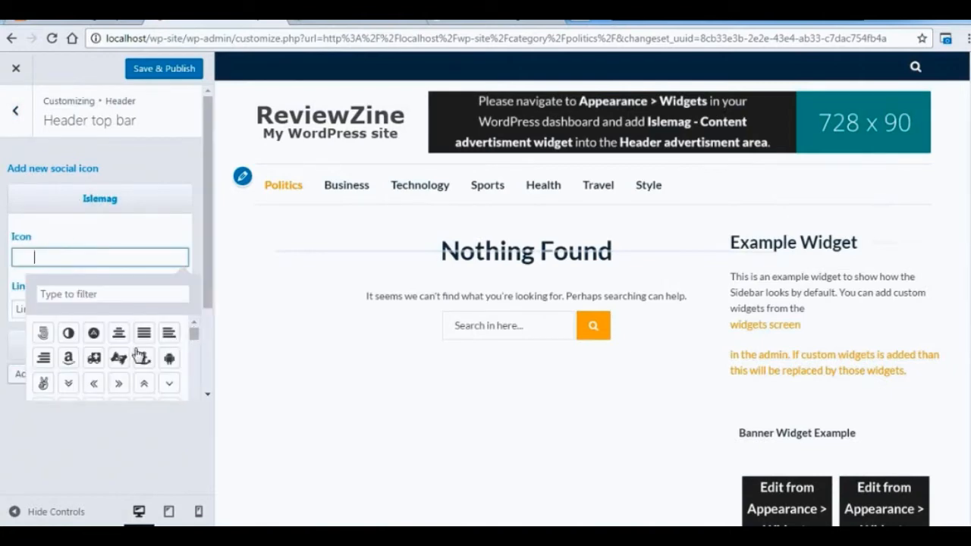
drag(193, 332, 192, 391)
click(169, 332)
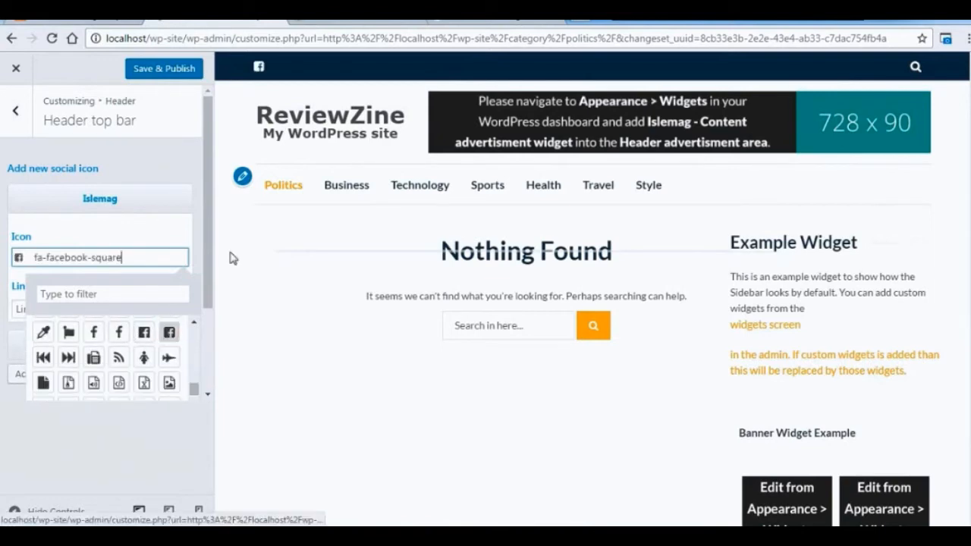
key(Escape)
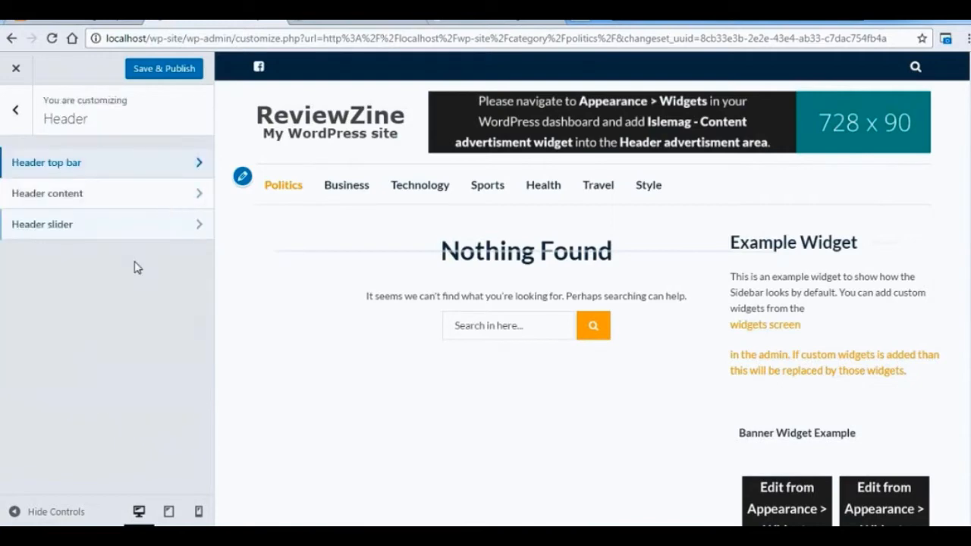
click(154, 174)
click(55, 311)
Set the second header social icon to "fa fa-youtube" with the link "#".
click(122, 348)
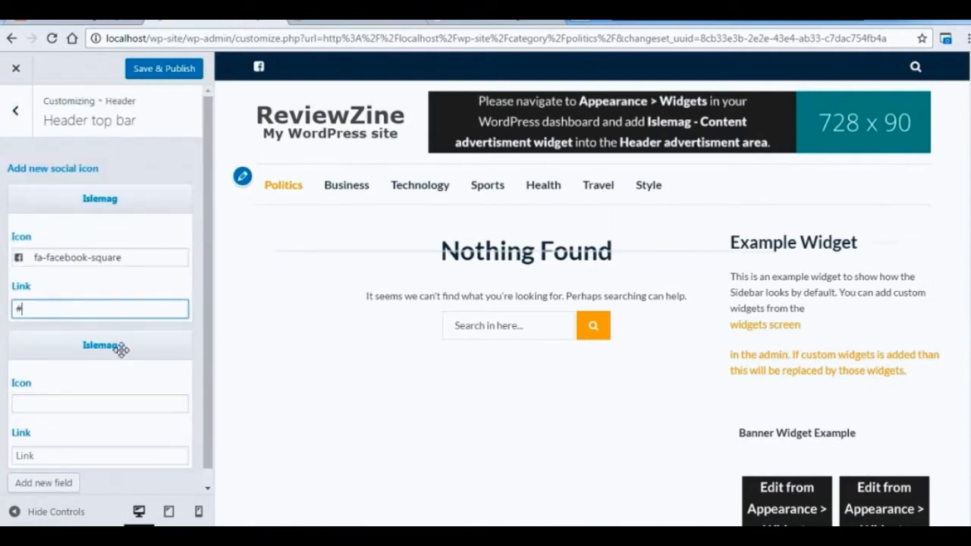
click(100, 406)
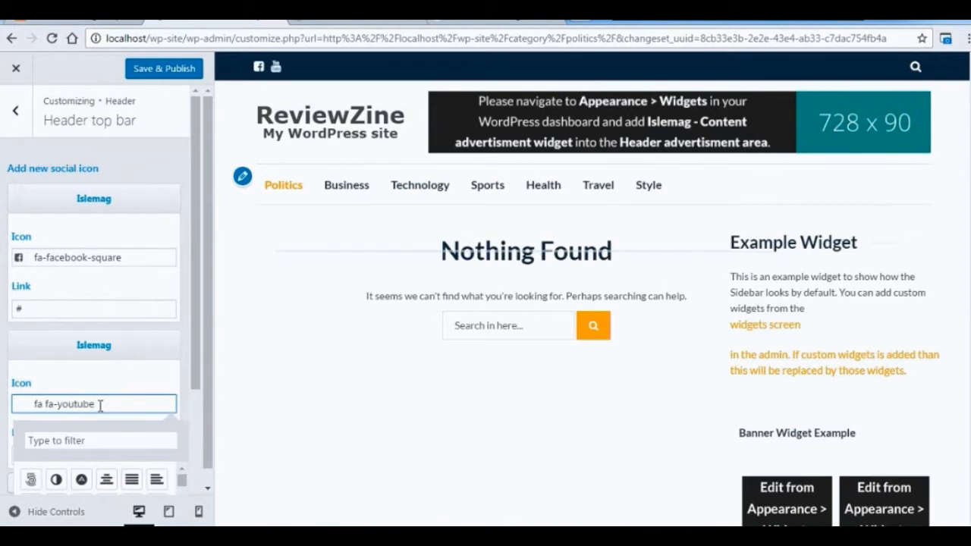
drag(195, 351, 193, 378)
key(Escape)
click(133, 165)
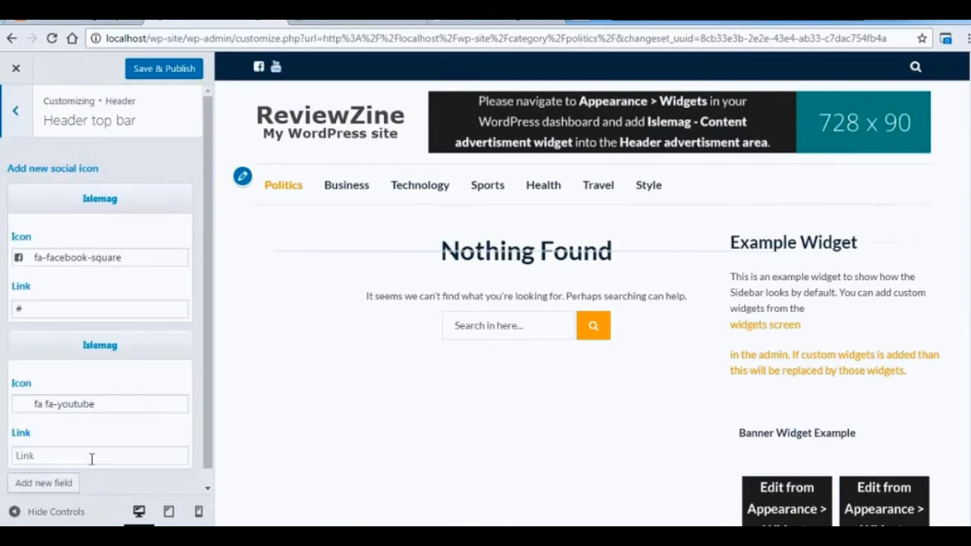
click(91, 456)
text(#)
Add a third header social icon, "fa fa-instagram", with the link "#".
scroll(28, 477, down, 1)
click(55, 465)
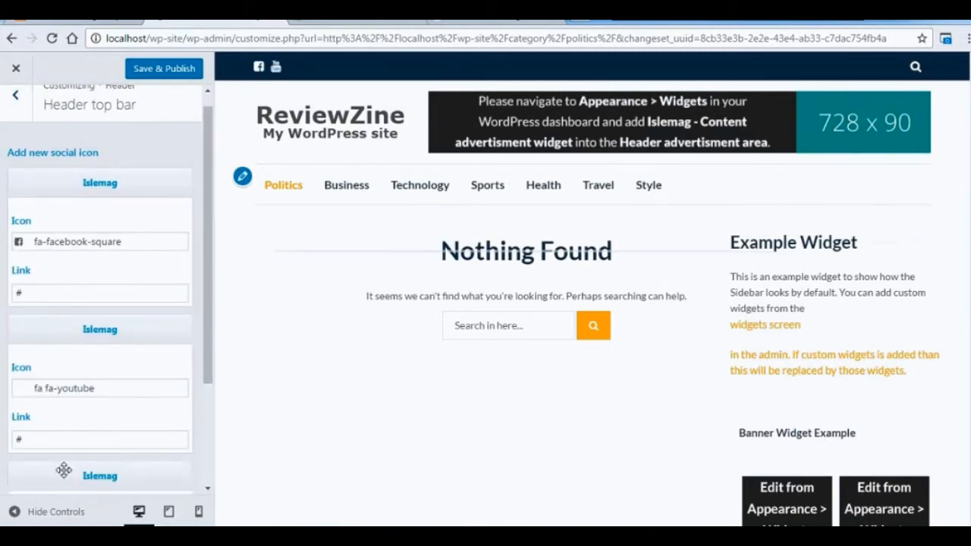
click(96, 476)
scroll(96, 455, down, 1)
scroll(210, 334, down, 3)
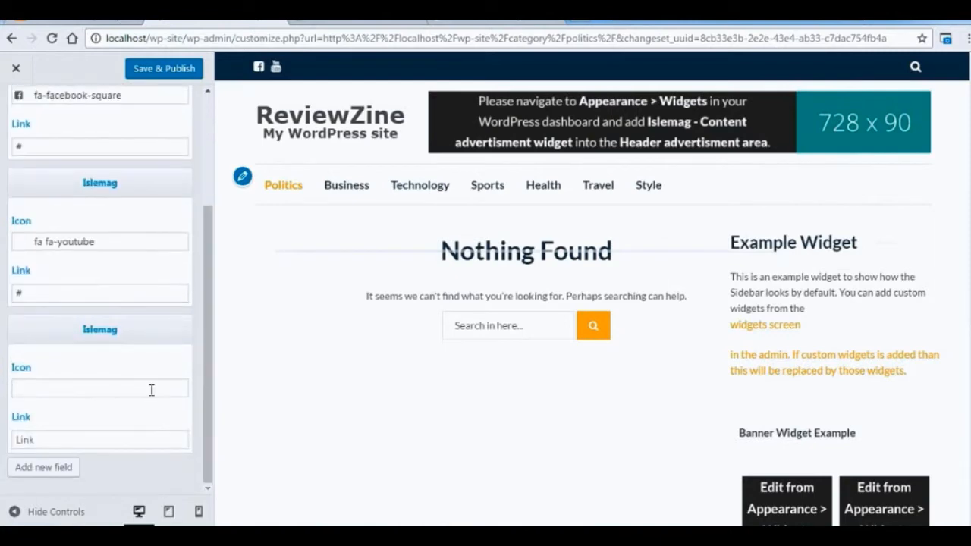
click(151, 388)
text(fa fa-instagram)
click(158, 373)
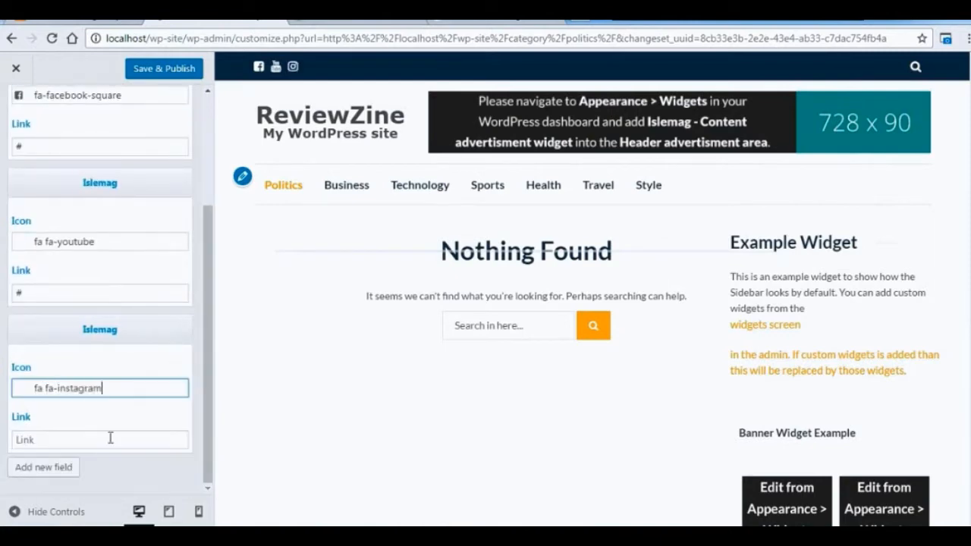
click(111, 438)
text(#)
drag(207, 364, 207, 226)
click(13, 114)
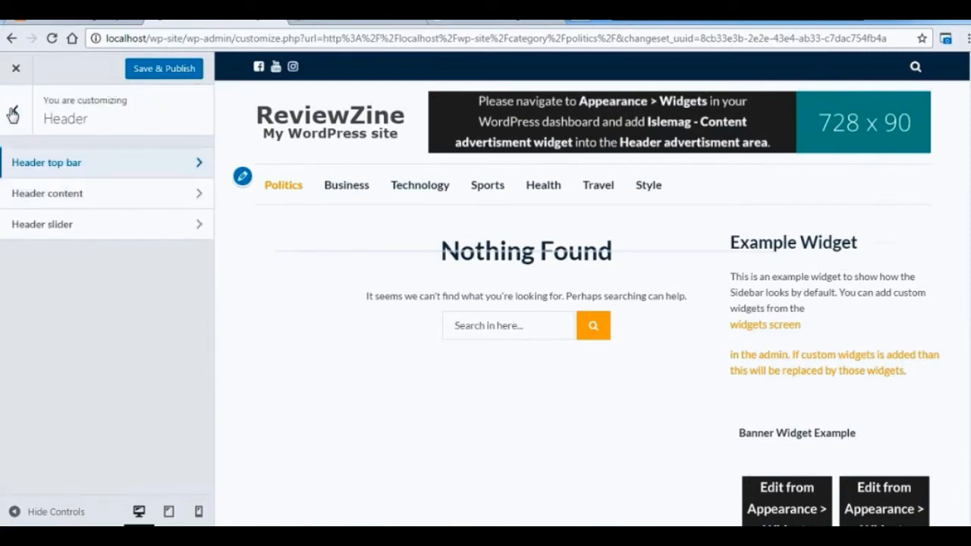
Disable the sticky menu in the header content settings and use the full blue star image as the header logo.
click(68, 194)
click(67, 191)
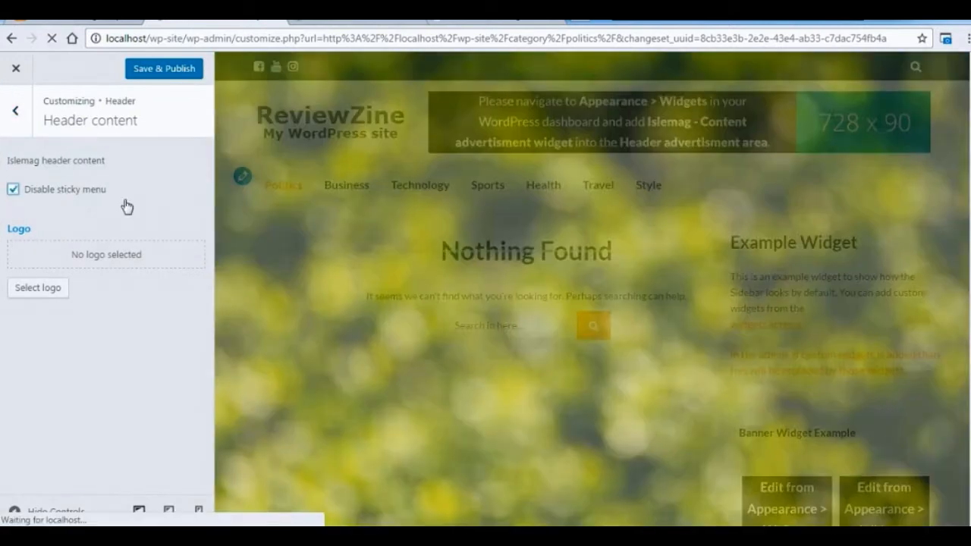
click(53, 289)
click(927, 486)
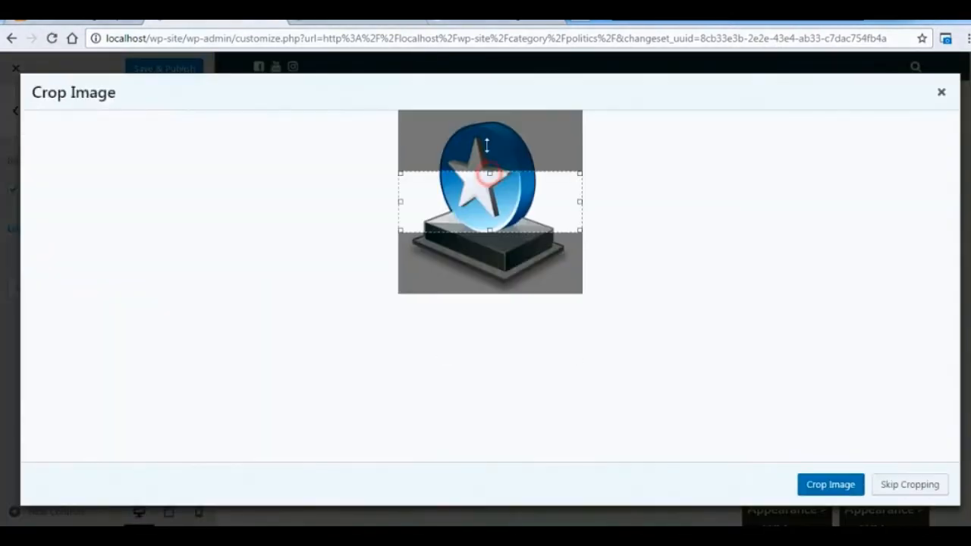
click(831, 485)
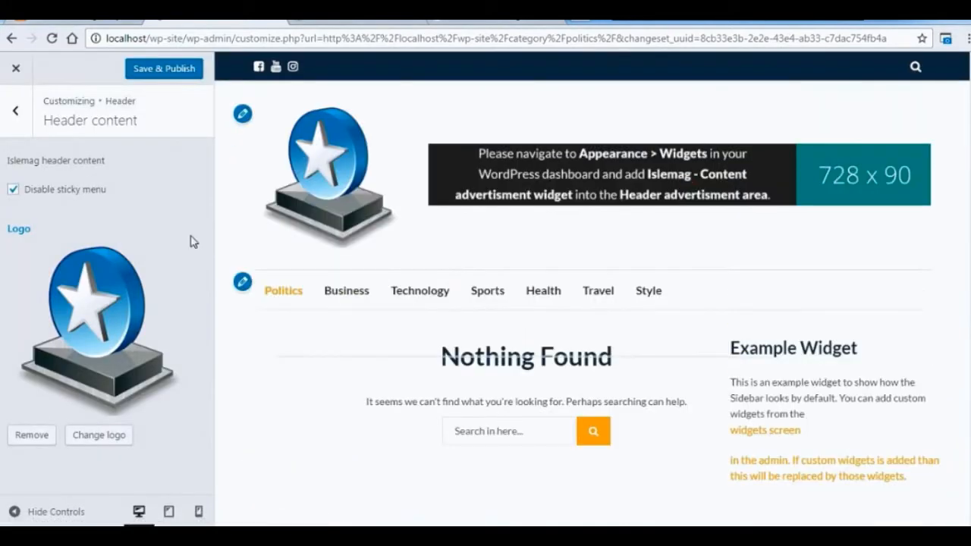
Set the header slider to display its posts randomly.
click(15, 110)
click(83, 223)
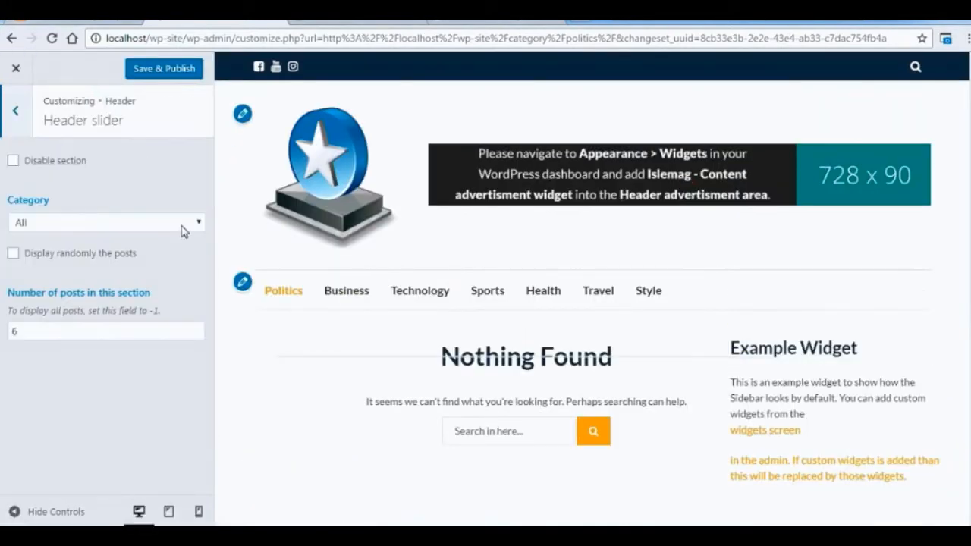
click(14, 255)
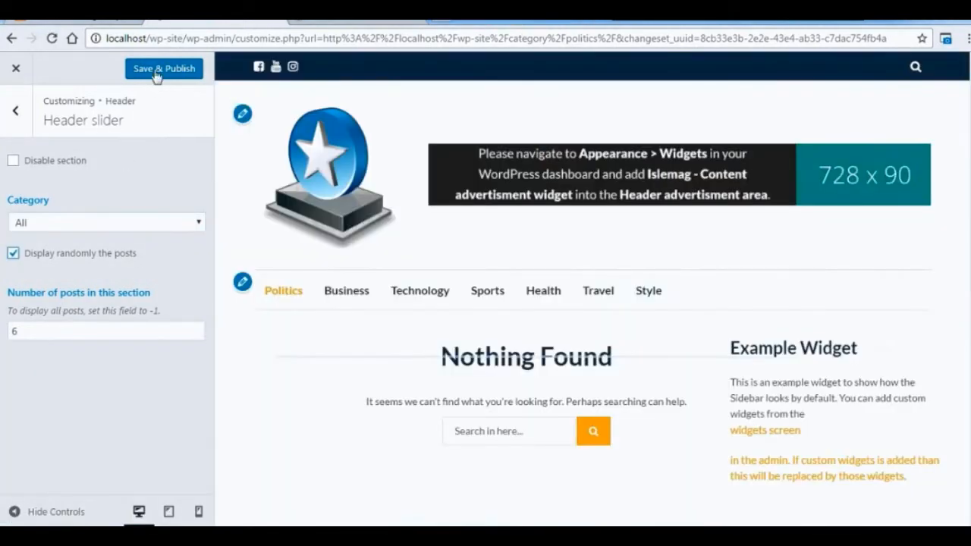
click(17, 112)
Examine the Section 1 settings among the front page sections.
click(15, 110)
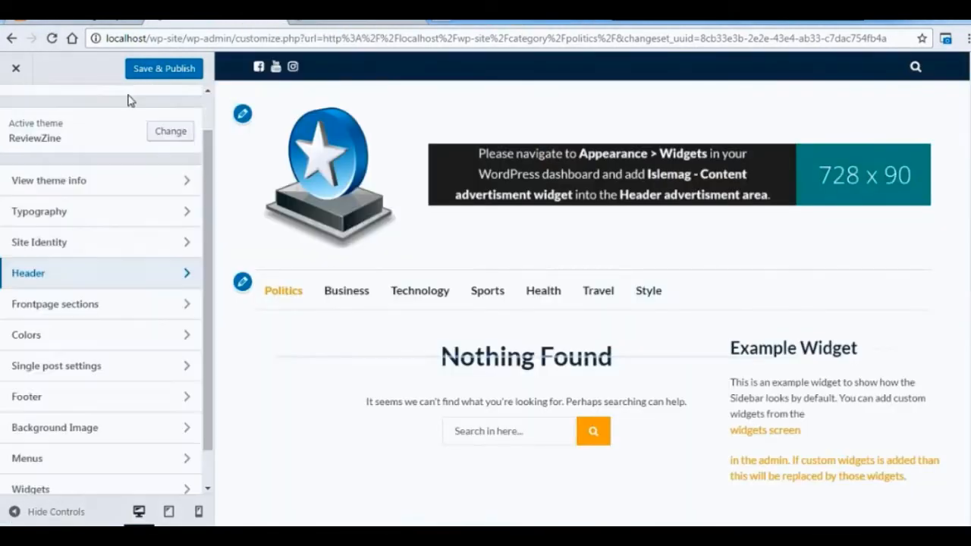
click(202, 302)
click(168, 164)
click(18, 118)
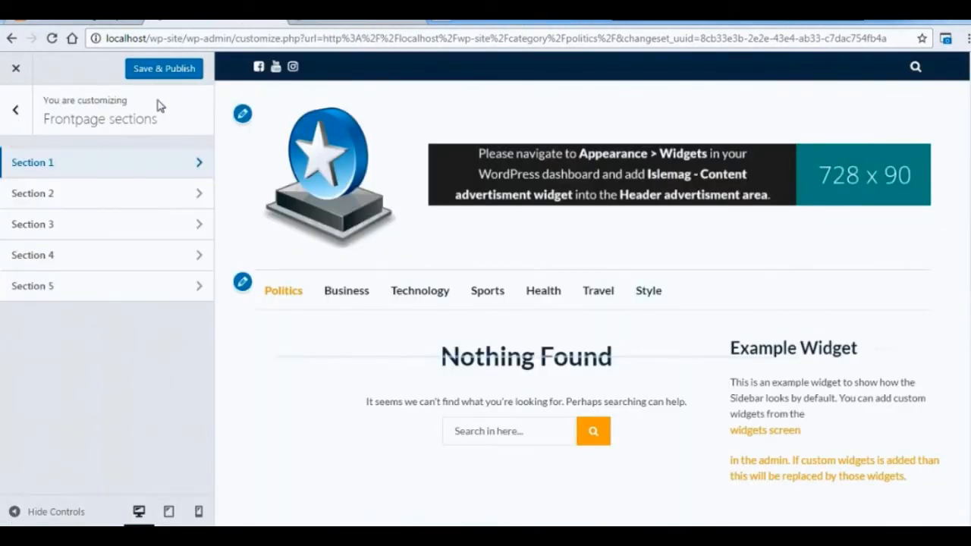
click(162, 162)
click(18, 116)
click(18, 117)
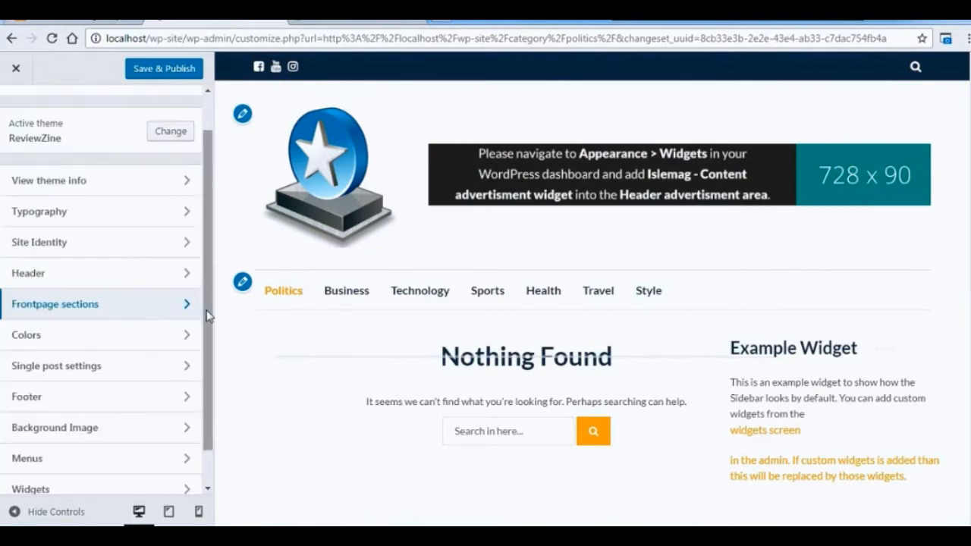
Enter "This is my about us content." as the footer content.
scroll(117, 326, down, 1)
click(114, 357)
drag(210, 294, 209, 415)
scroll(741, 190, down, 4)
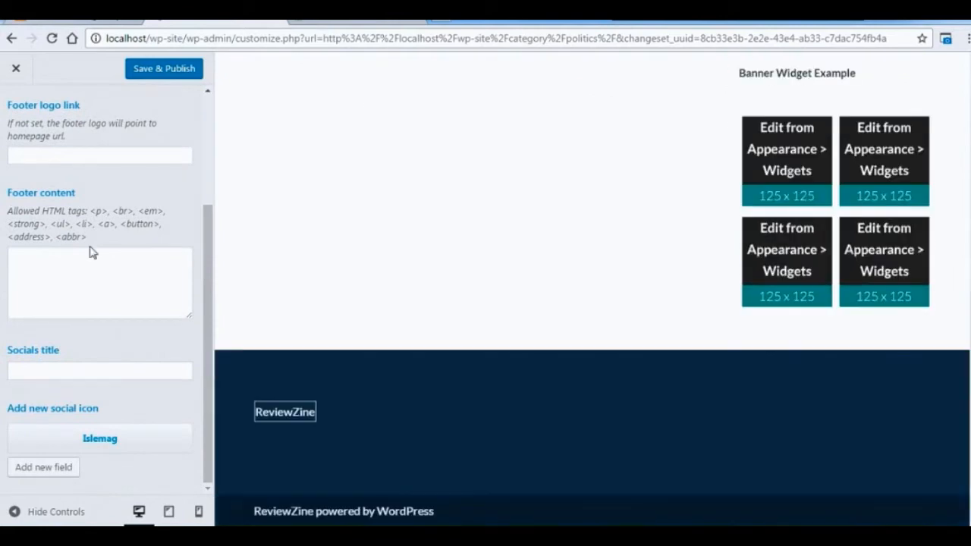
drag(208, 263, 208, 226)
click(89, 326)
text(This is my about us content.)
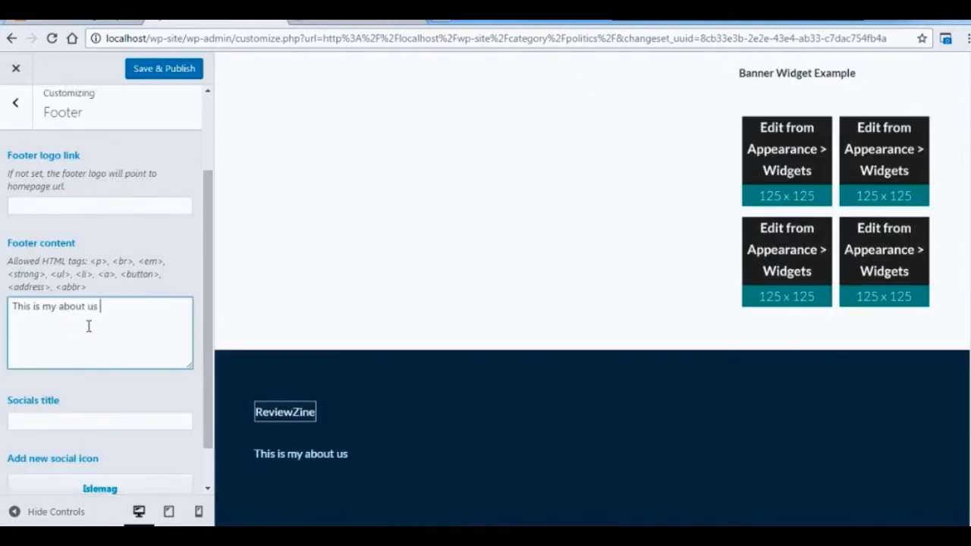
Copy the about us sentence and repeat it in the footer content until it appears four times.
key(shift+Home)
key(ctrl+c)
key(ctrl+Right)
key(ctrl+v)
key(ctrl+z)
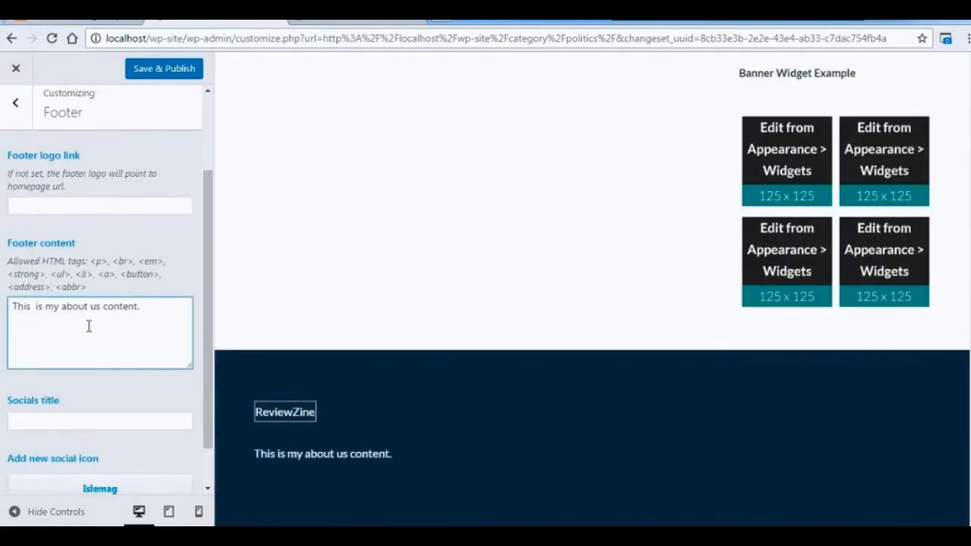
key(End)
key(ctrl+v)
key(ctrl+v)
key(ctrl+v)
Set the footer's socials title to "Follow Us On" and cut the footer content back to two about us sentences.
click(69, 422)
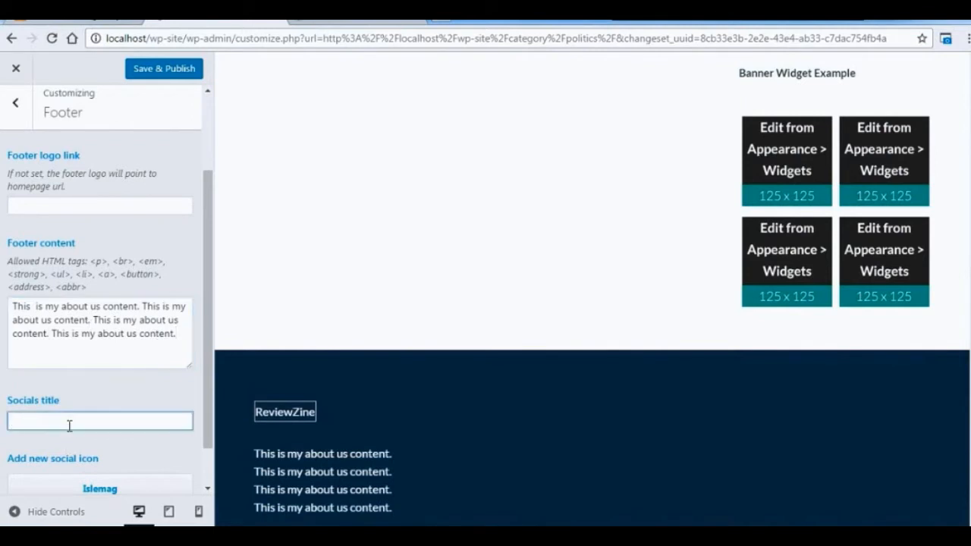
text(Follow Us On)
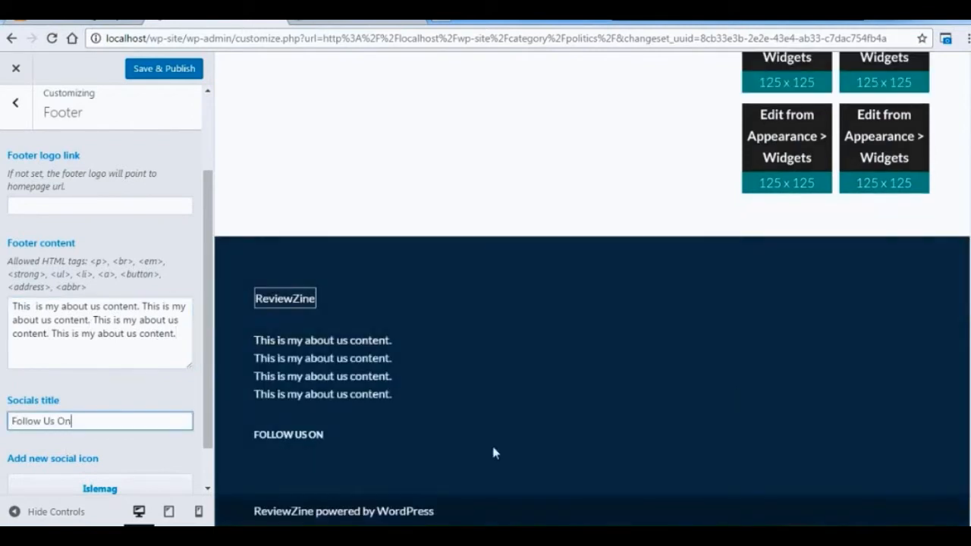
drag(91, 319, 173, 334)
key(BackSpace)
Set the first footer social icon to "fa fa-facebook-square" with the link "#".
scroll(91, 475, down, 1)
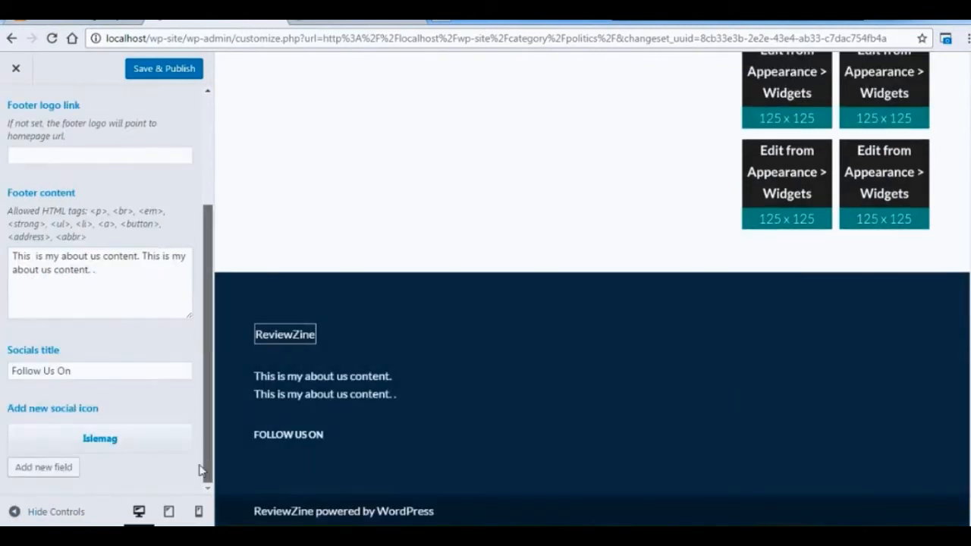
click(90, 438)
click(152, 392)
text(fa fa-facebook-square)
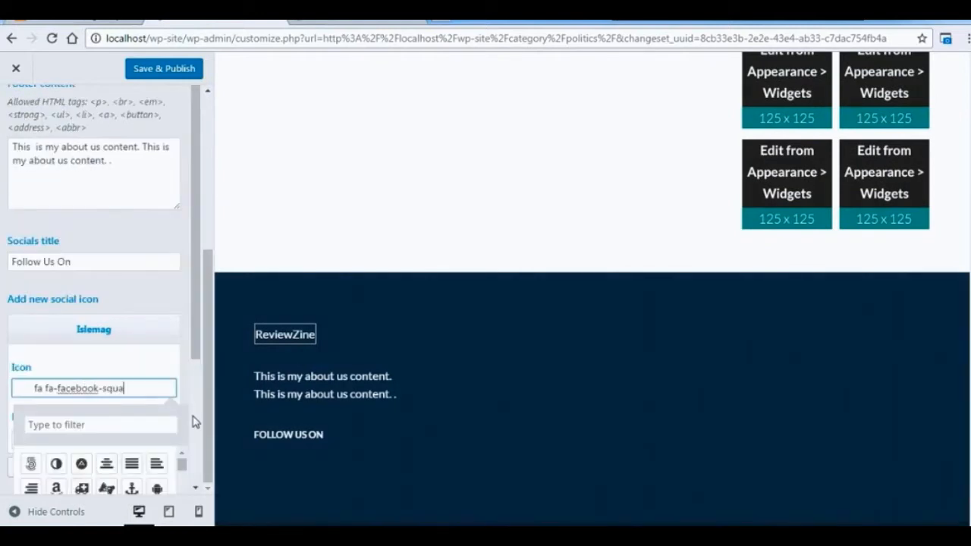
click(125, 440)
text(#)
Add a second footer social icon, "fa fa-instagram", with the link "#".
click(61, 472)
click(169, 383)
drag(208, 433, 208, 481)
click(147, 391)
text(fa fa-instagram)
click(144, 436)
text(#)
Add a third footer social icon using "fa fa-youtube".
click(39, 468)
scroll(68, 425, down, 2)
click(98, 389)
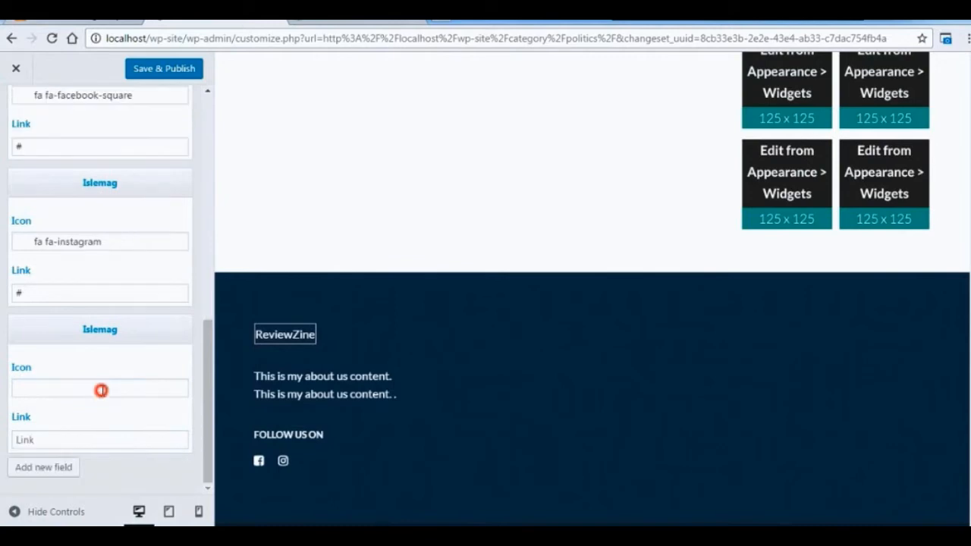
text(fa fa-youtube)
click(158, 362)
Choose the blue star image from the media library as the footer logo.
scroll(210, 316, up, 10)
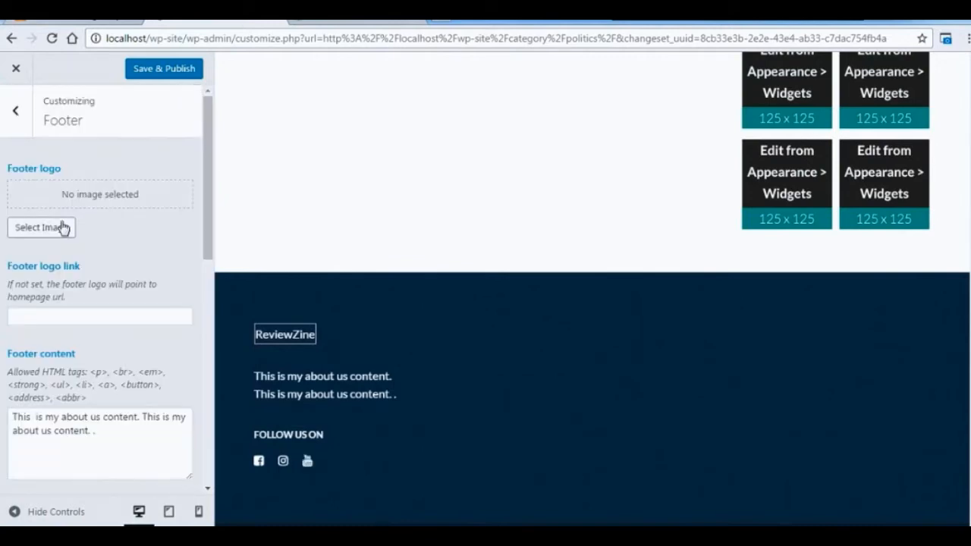
click(63, 225)
click(113, 223)
click(916, 485)
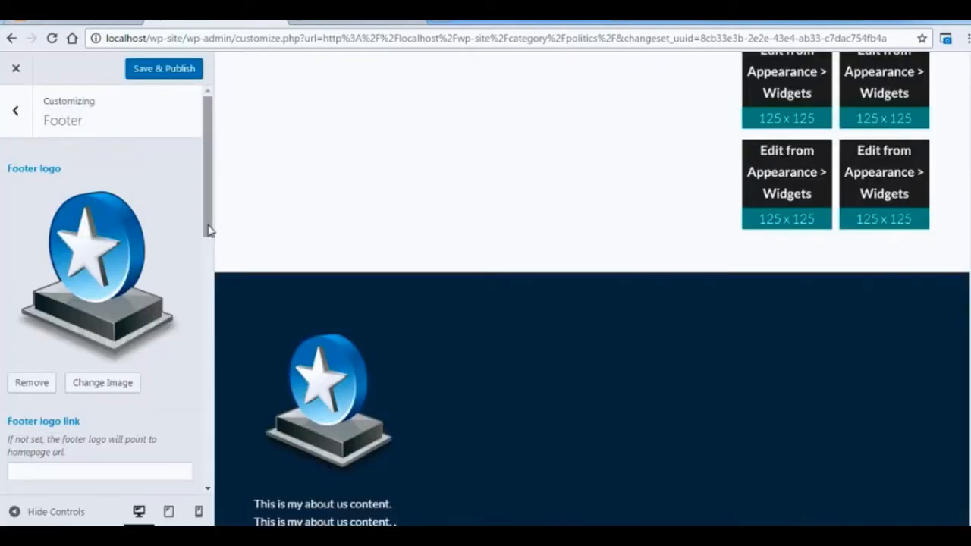
Delete all of the about us text from the footer content.
scroll(205, 199, down, 3)
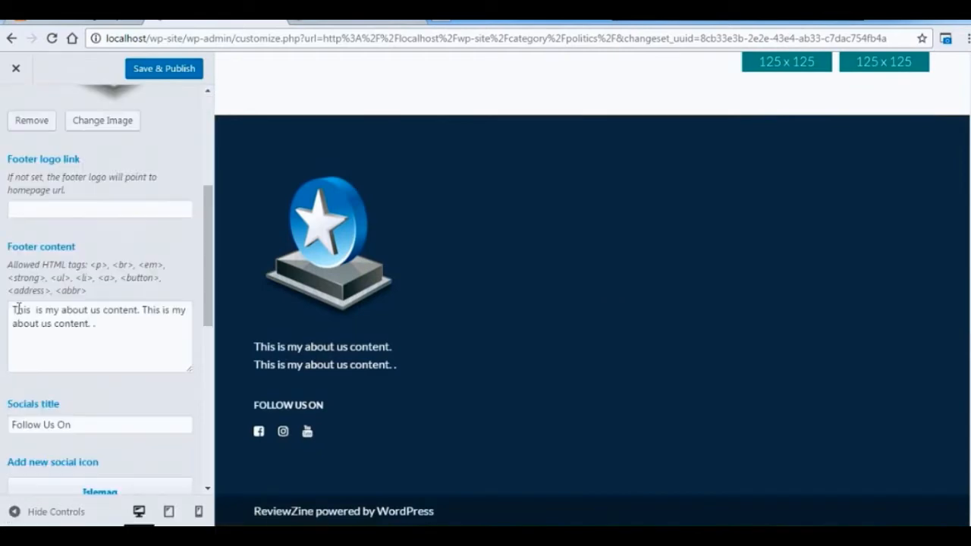
drag(15, 308, 102, 325)
key(BackSpace)
scroll(206, 288, up, 5)
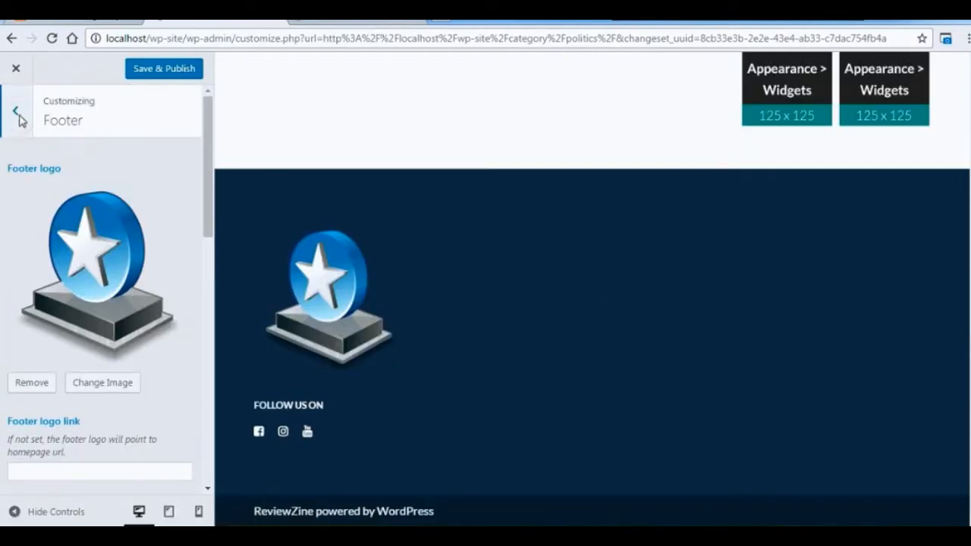
Assign the Main menu to the Footer display location as well, and open the Widgets settings.
click(17, 119)
click(155, 427)
click(161, 221)
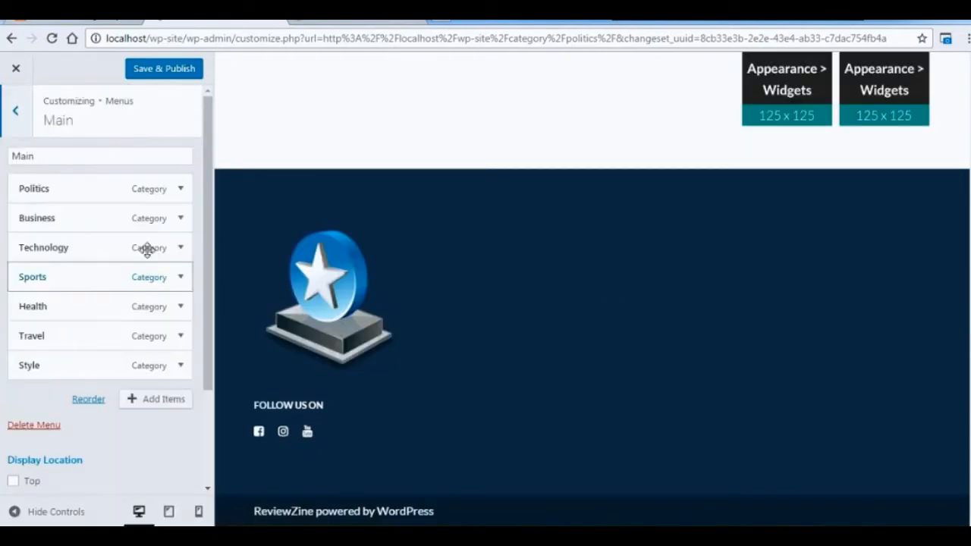
scroll(162, 403, down, 2)
click(13, 452)
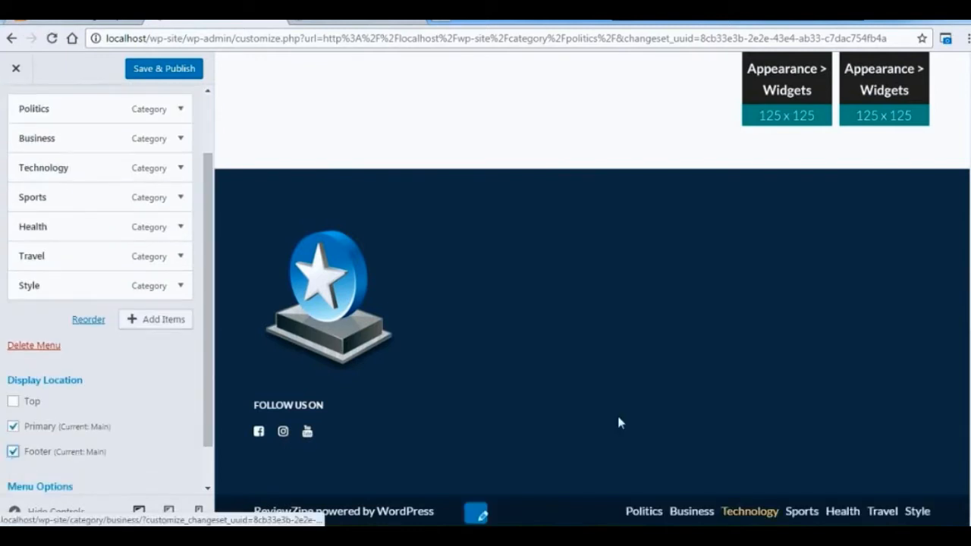
drag(211, 400, 210, 455)
drag(211, 399, 206, 292)
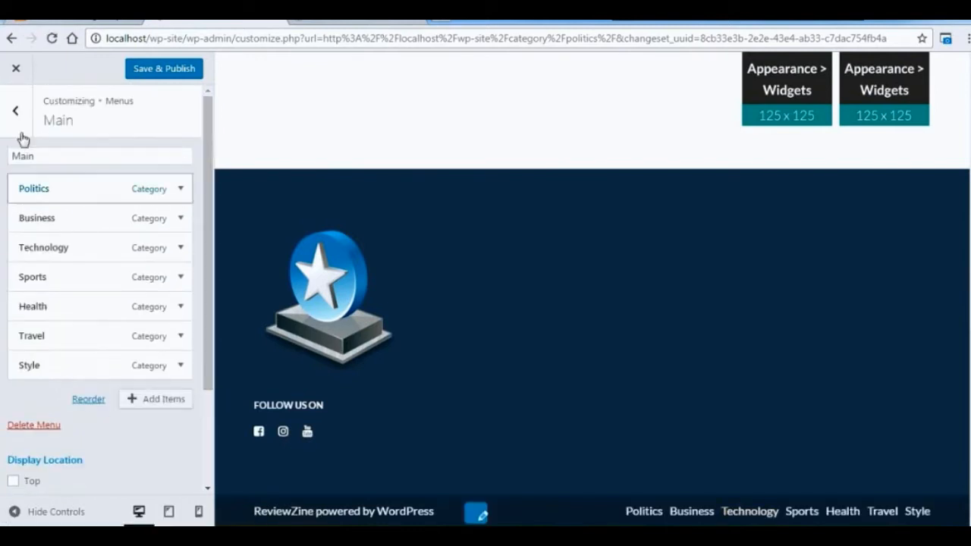
click(17, 120)
click(16, 111)
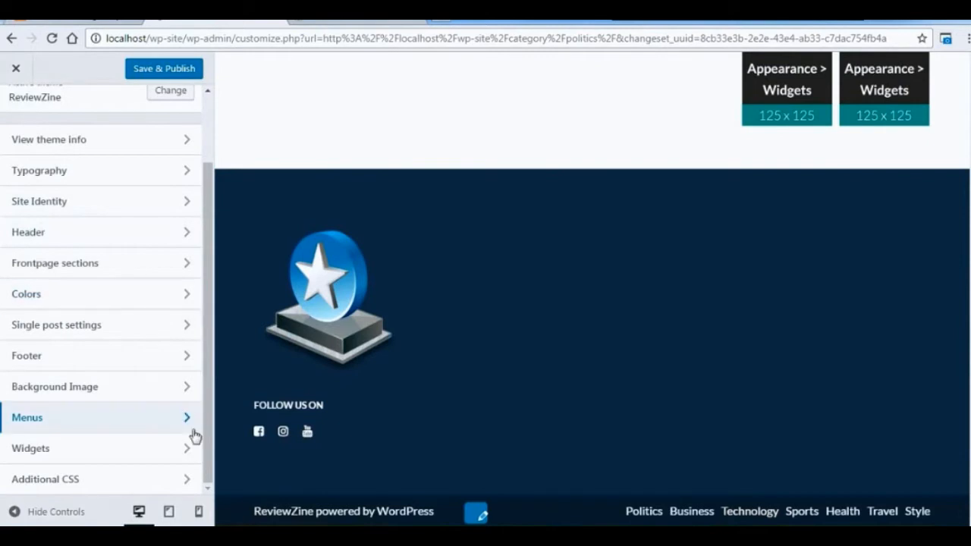
click(154, 447)
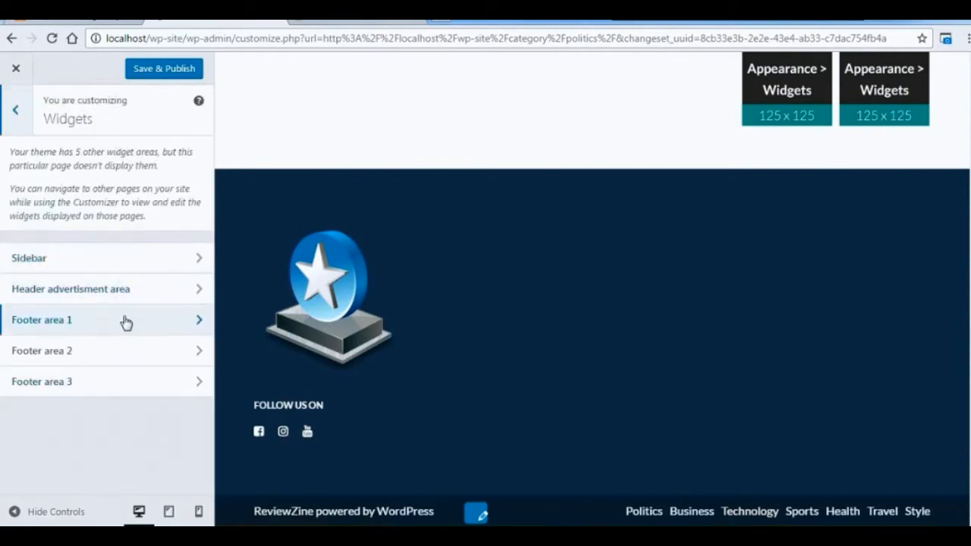
click(124, 319)
click(160, 162)
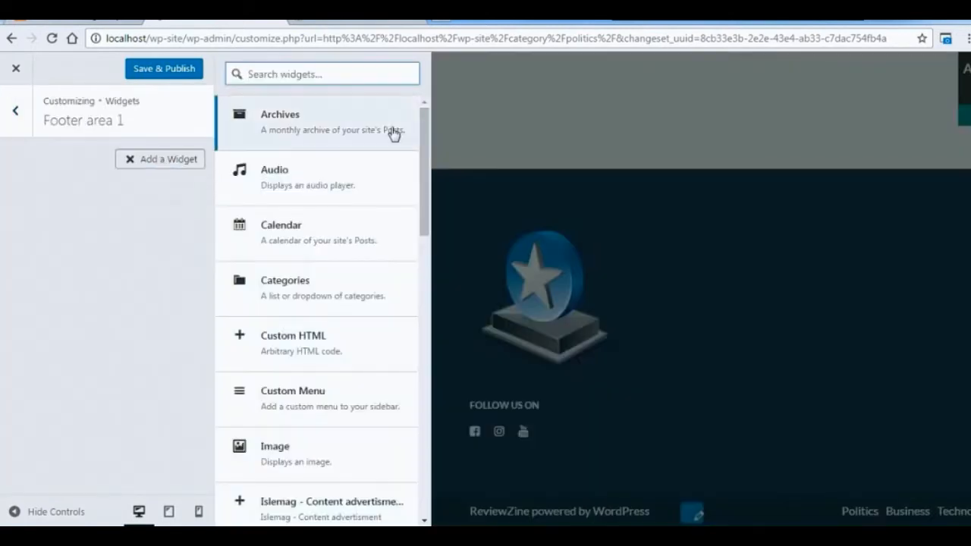
scroll(372, 174, down, 3)
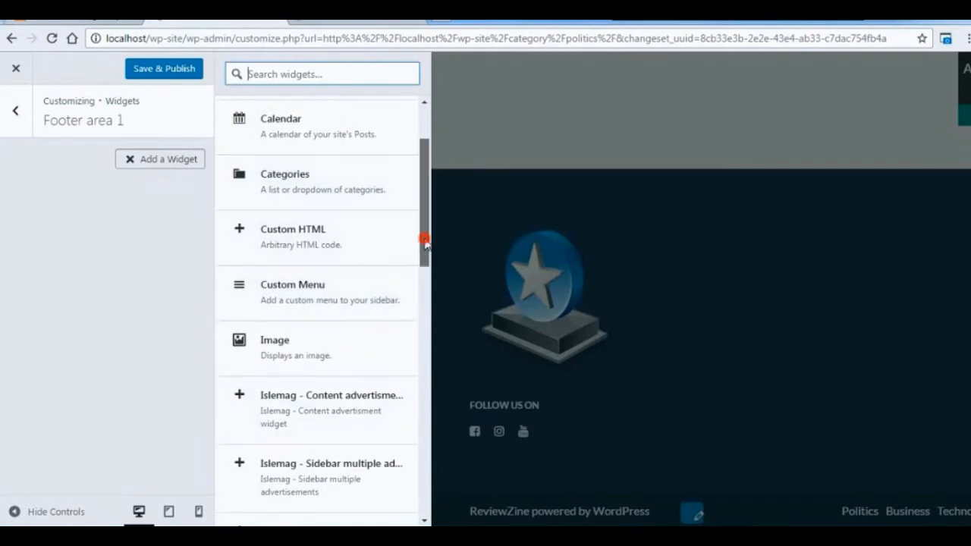
drag(424, 240, 422, 205)
click(149, 214)
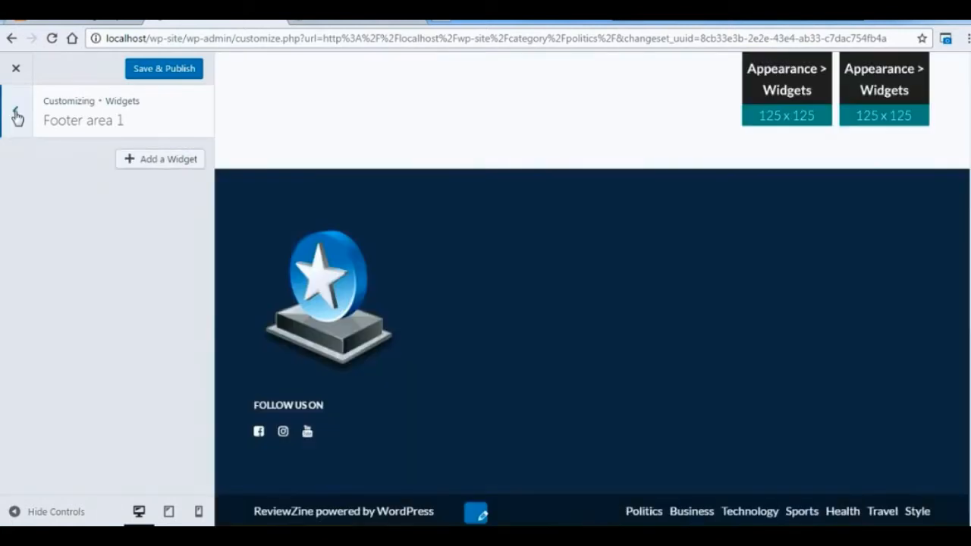
click(16, 114)
Add a Visual Editor widget to Footer area 3 and title it "Contact US".
click(186, 381)
click(167, 159)
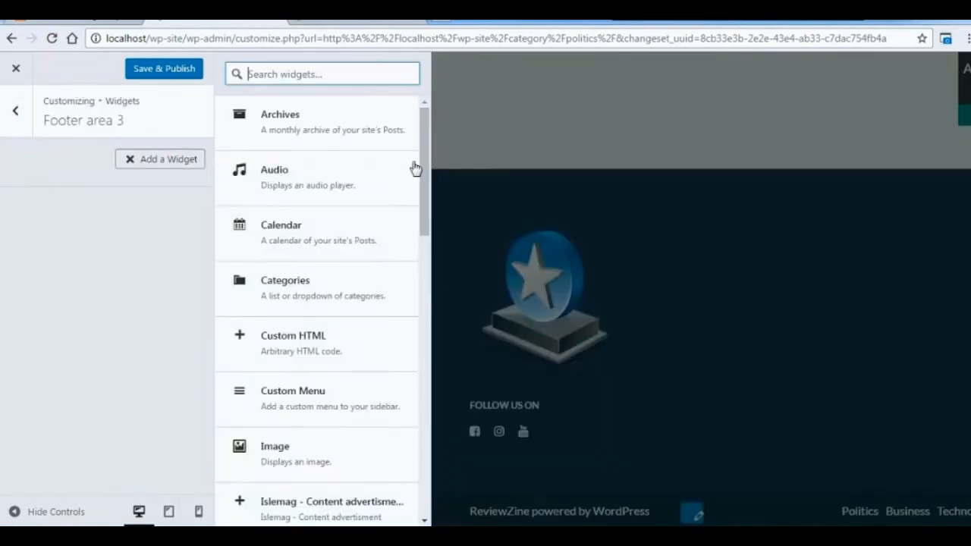
scroll(345, 455, down, 10)
click(345, 501)
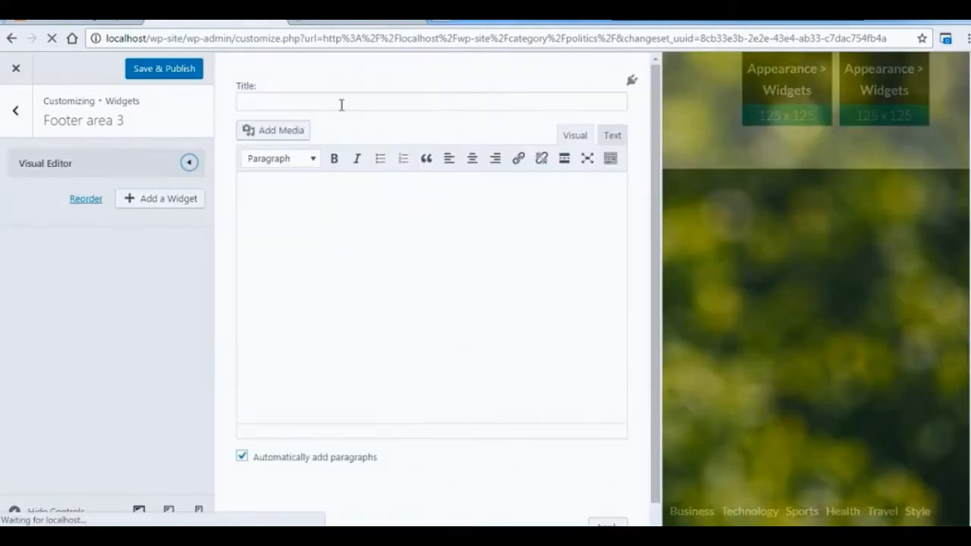
click(341, 101)
text(Co)
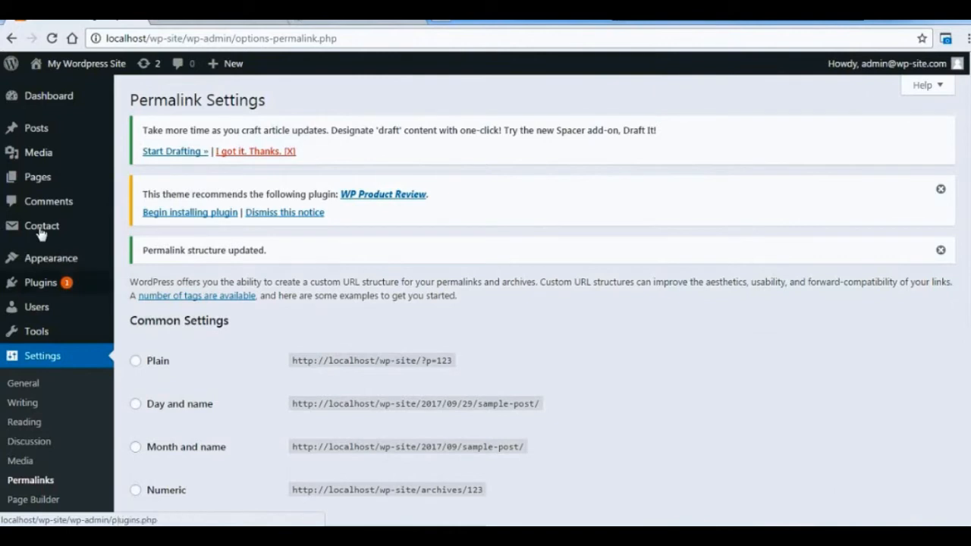
Copy the Contact form 1 shortcode from the site's contact forms list and paste it into the Contact US widget's content.
mouse_move(41, 234)
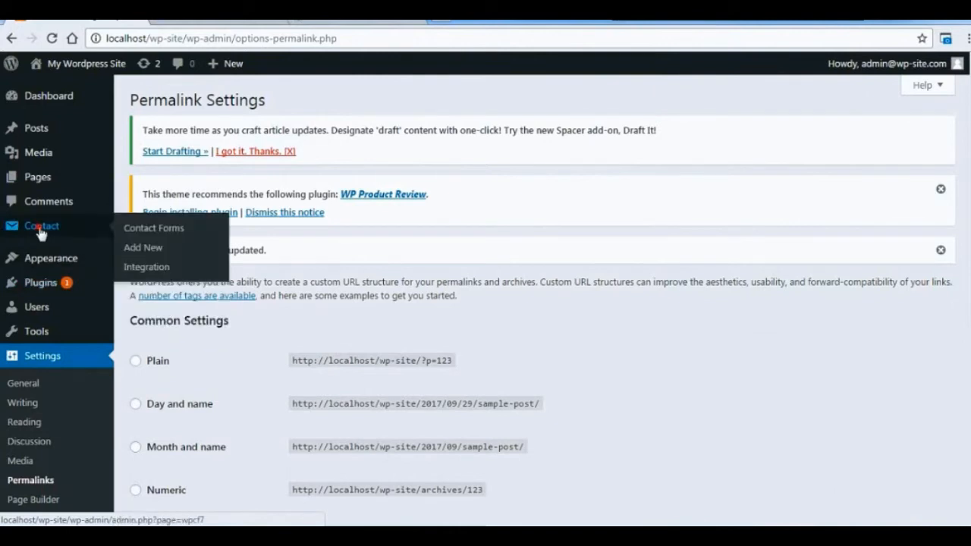
click(41, 234)
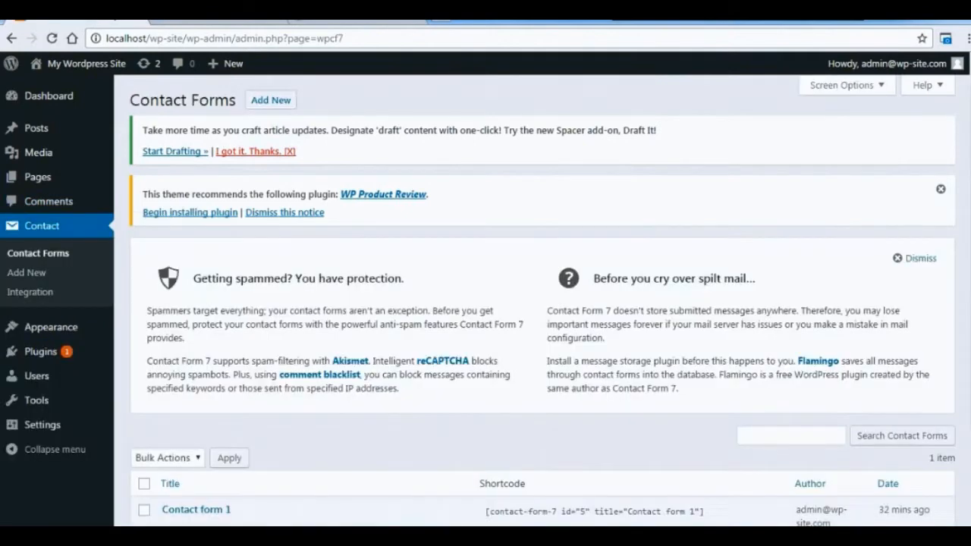
scroll(224, 140, down, 2)
mouse_move(516, 411)
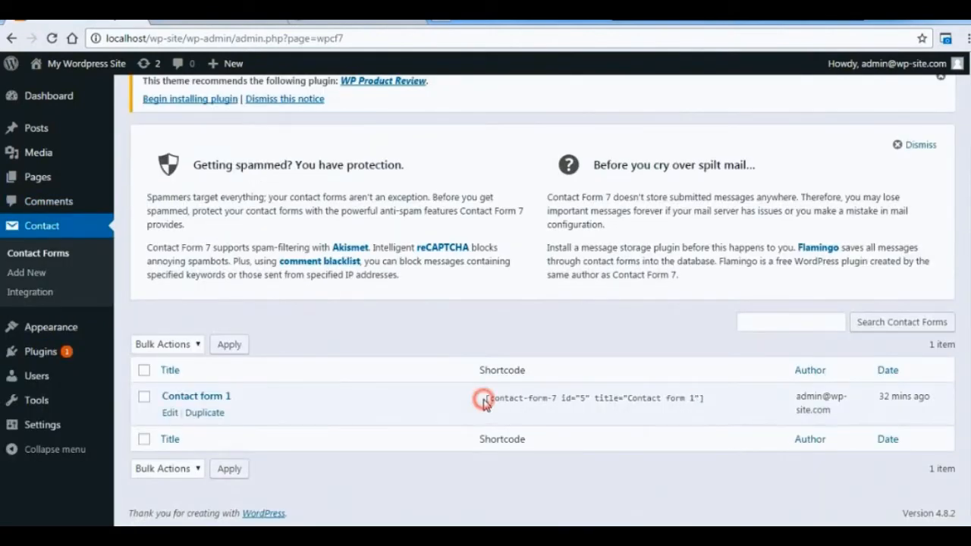
drag(485, 396, 688, 411)
key(ctrl+c)
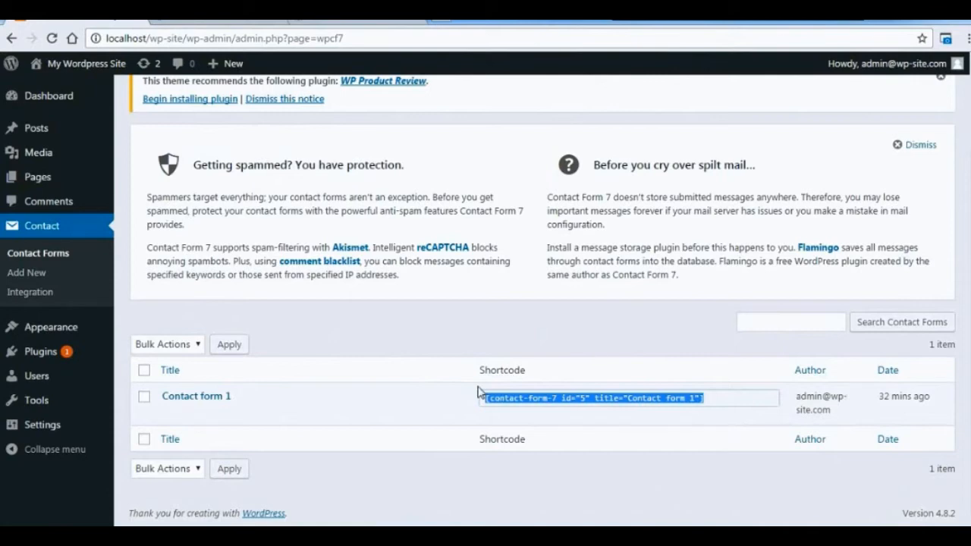
click(366, 489)
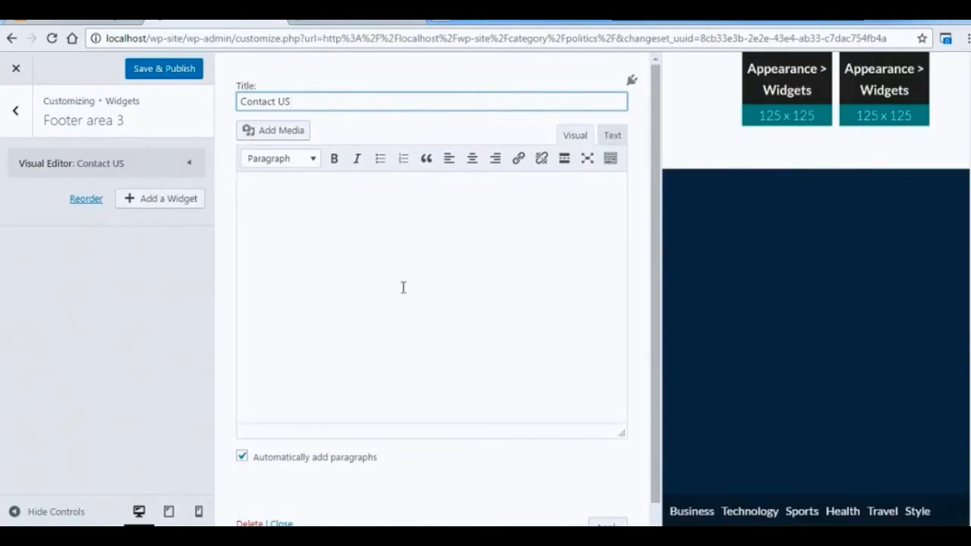
click(405, 280)
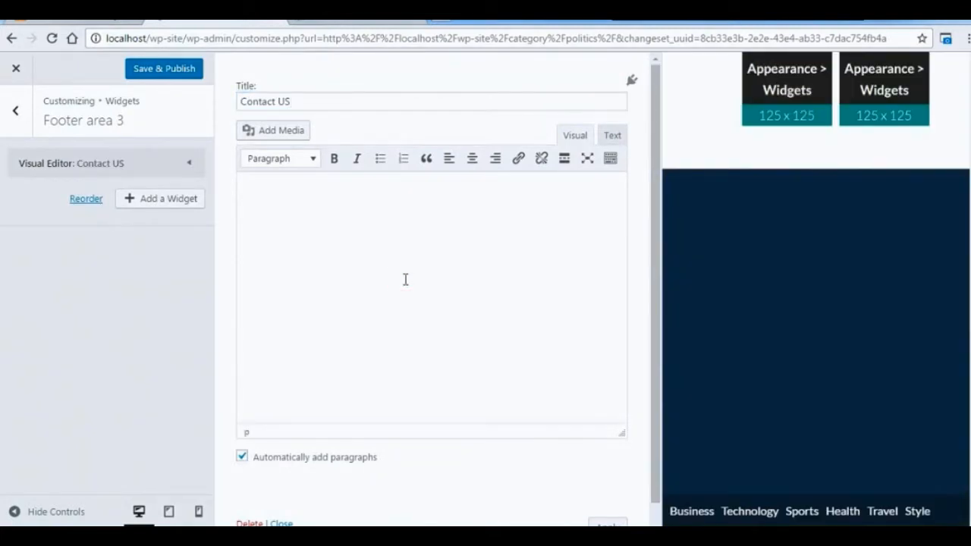
key(ctrl+v)
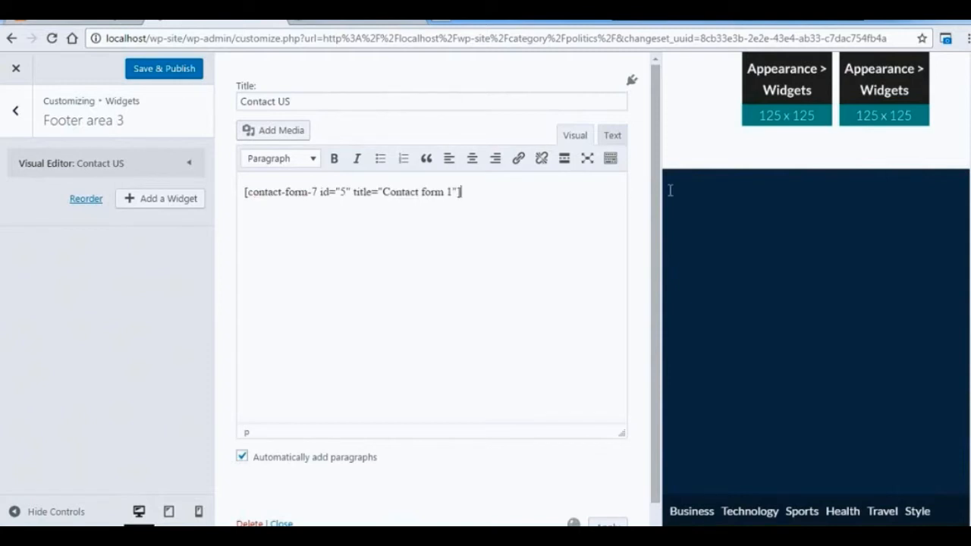
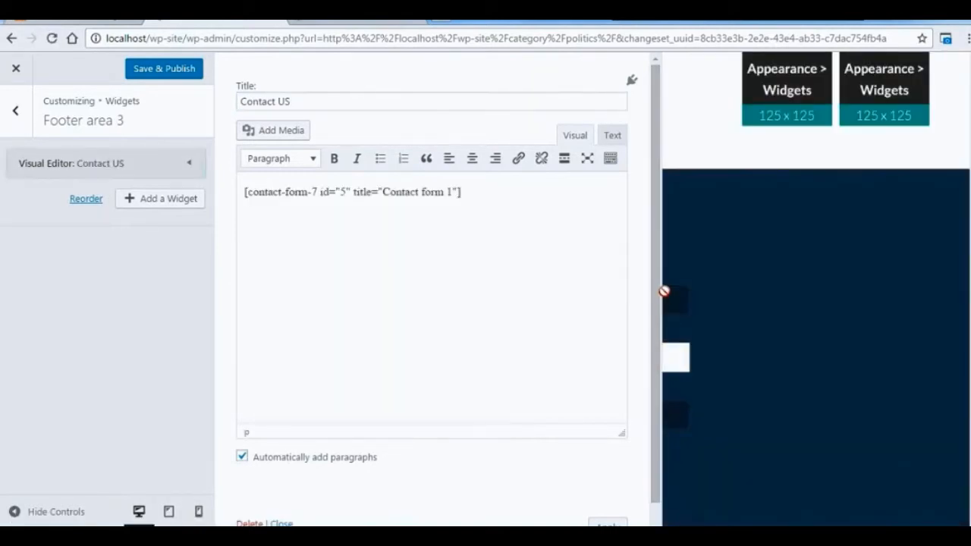
Apply the Contact US widget's changes and return to the list of widget areas.
drag(655, 490, 655, 522)
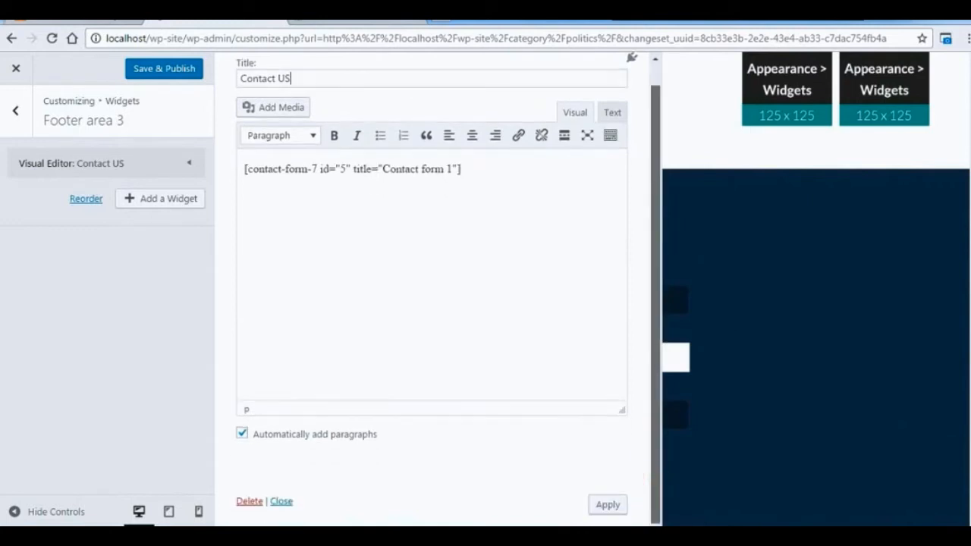
click(611, 510)
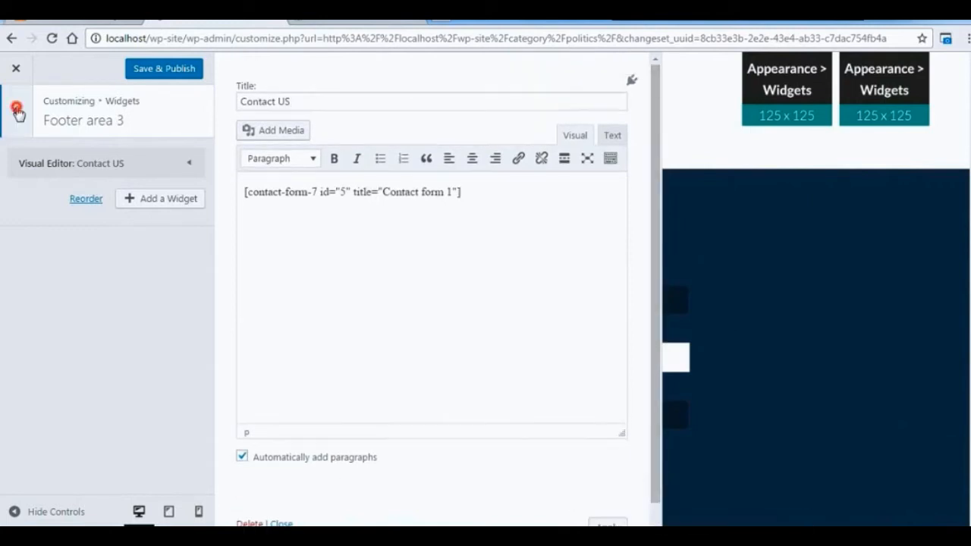
click(17, 111)
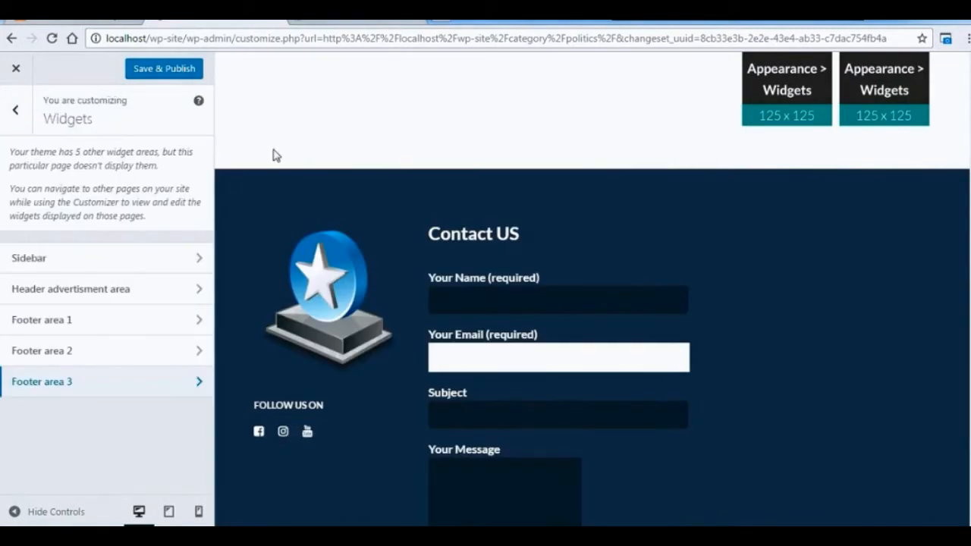
Add a Visual Editor widget with blank title and content to Footer area 1 and apply it.
click(164, 328)
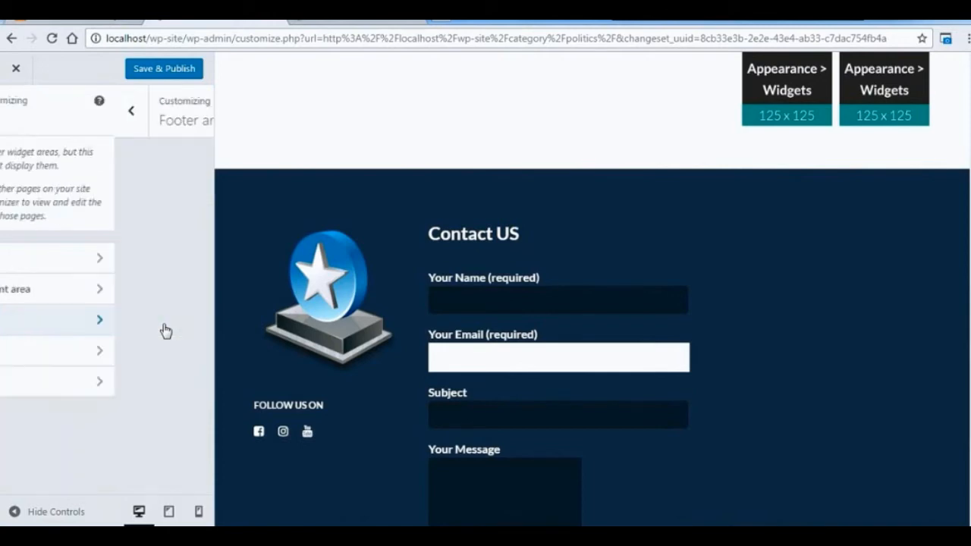
click(169, 163)
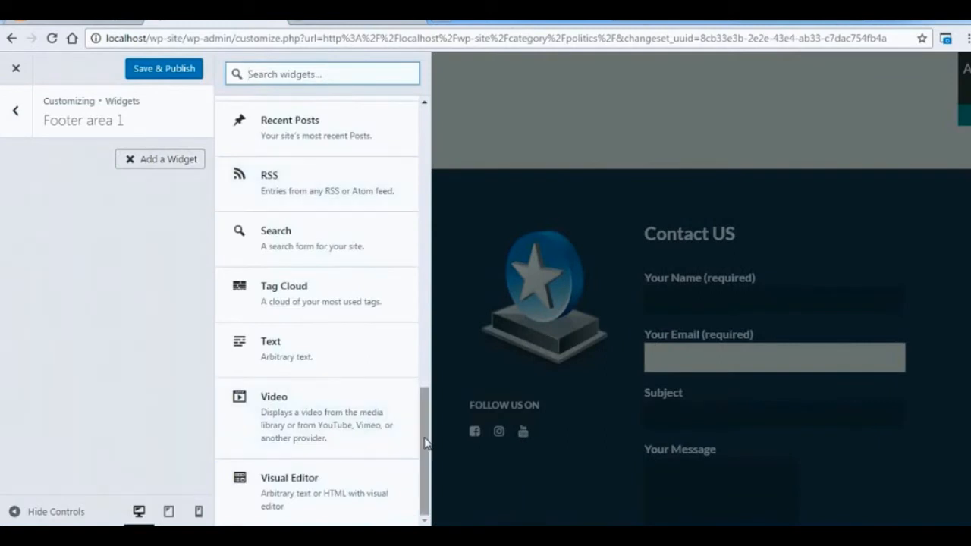
click(358, 483)
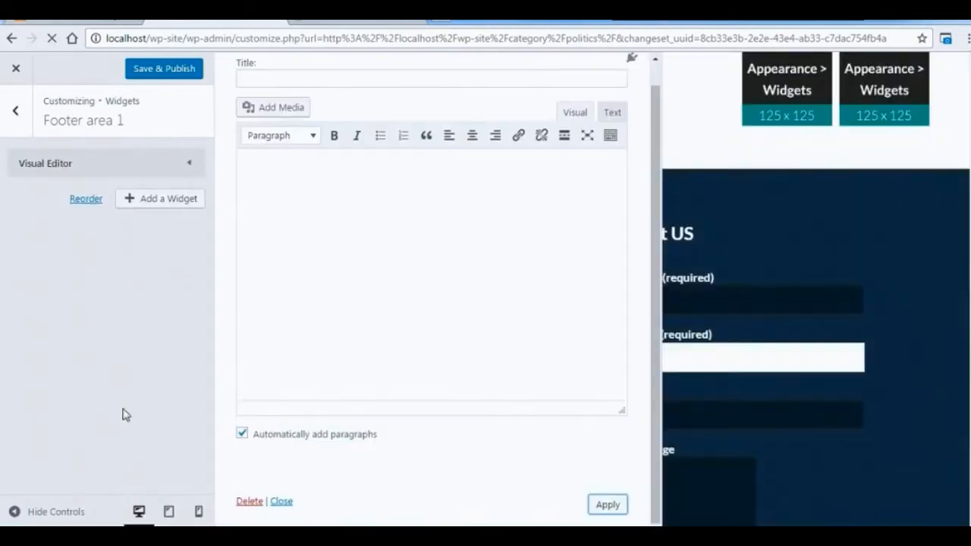
click(15, 110)
Add a blank Visual Editor widget to Footer area 2 and return to the widget areas.
click(108, 363)
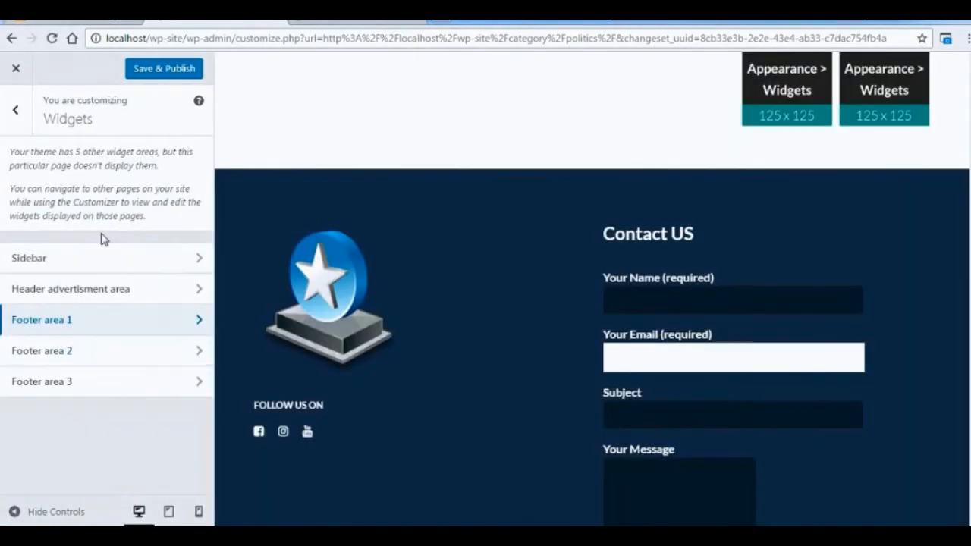
click(173, 161)
click(341, 476)
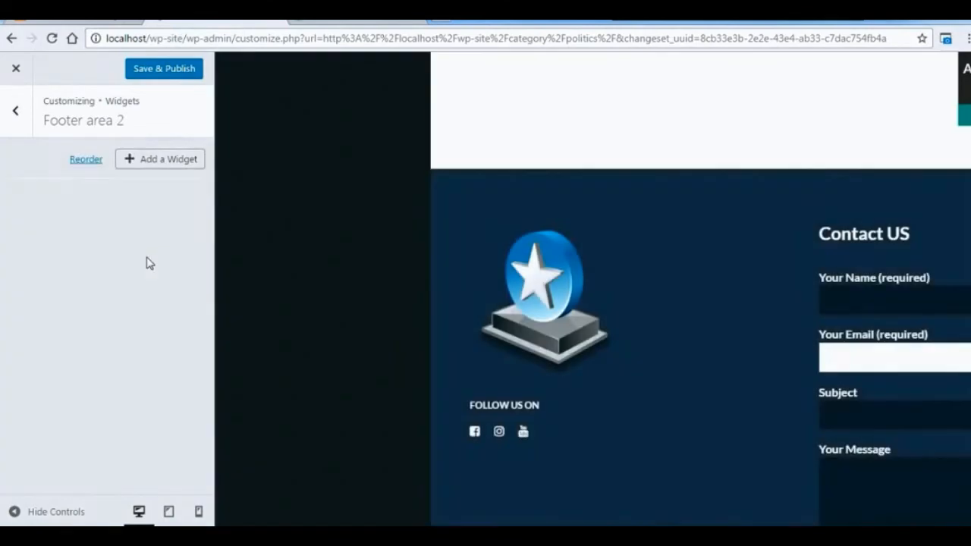
click(16, 115)
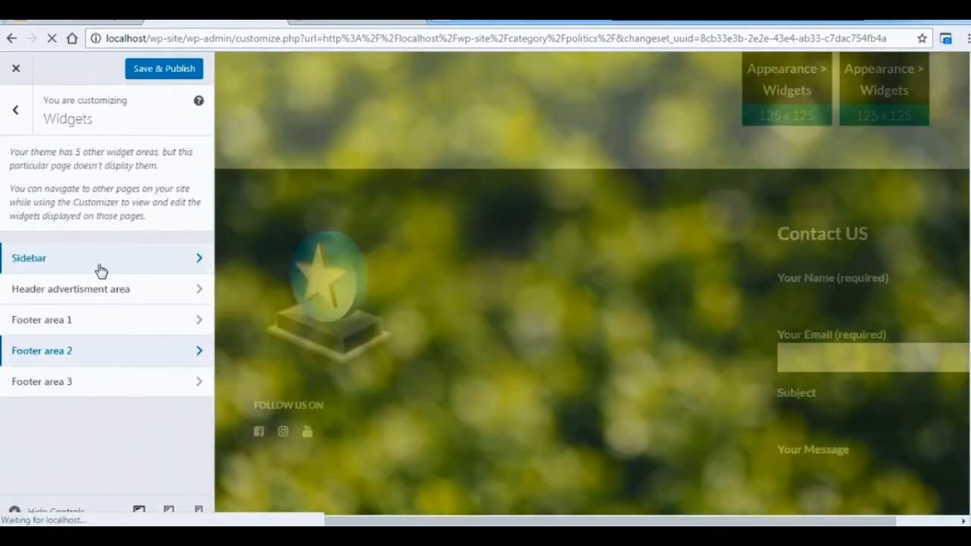
Save and publish the customizations, and close the customizer to return to the site.
click(124, 270)
click(13, 112)
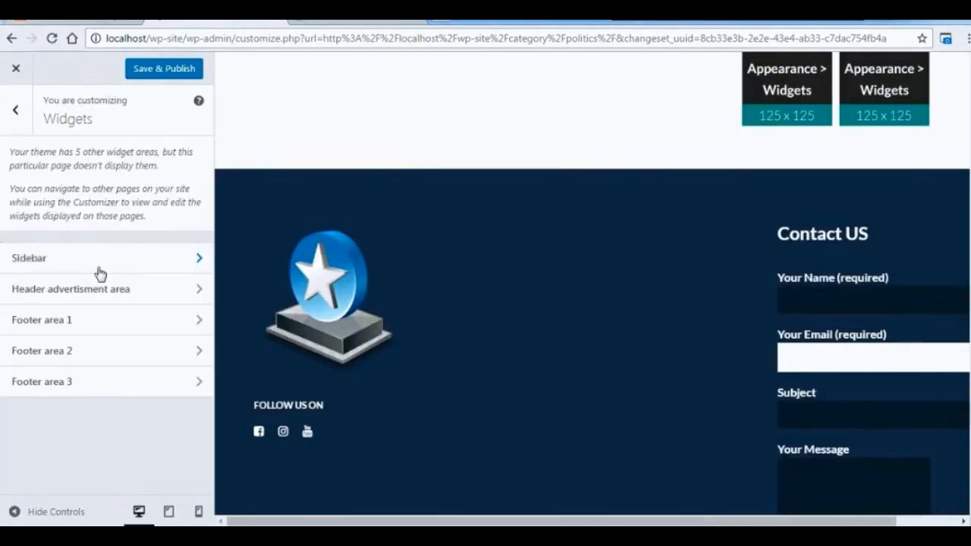
click(16, 110)
click(168, 68)
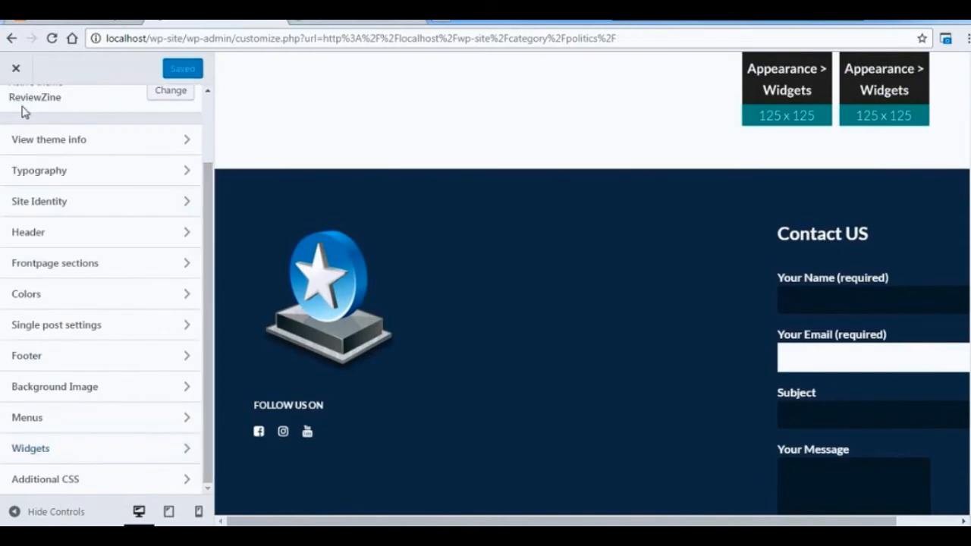
click(17, 71)
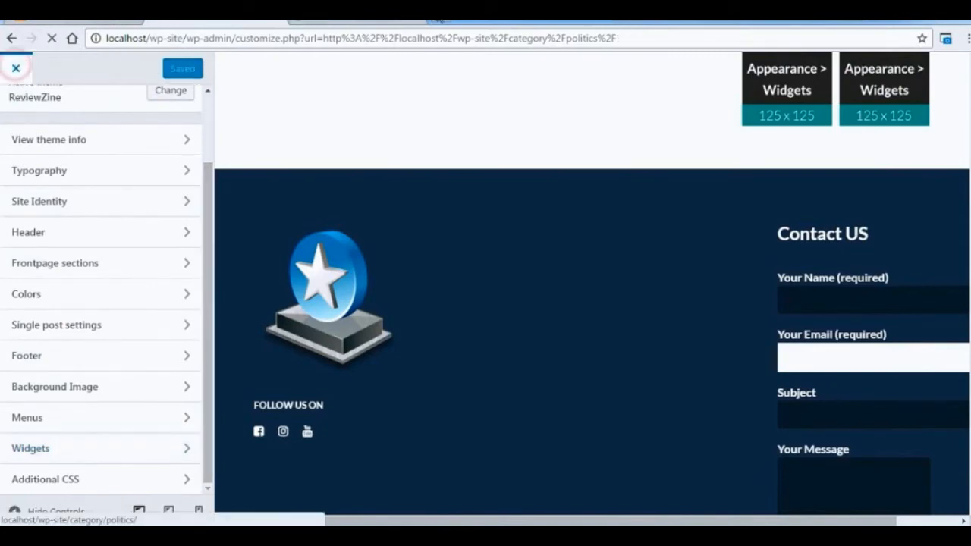
Examine the Politics category page, checking the footer's logo, social links, contact form and menu.
scroll(485, 303, down, 3)
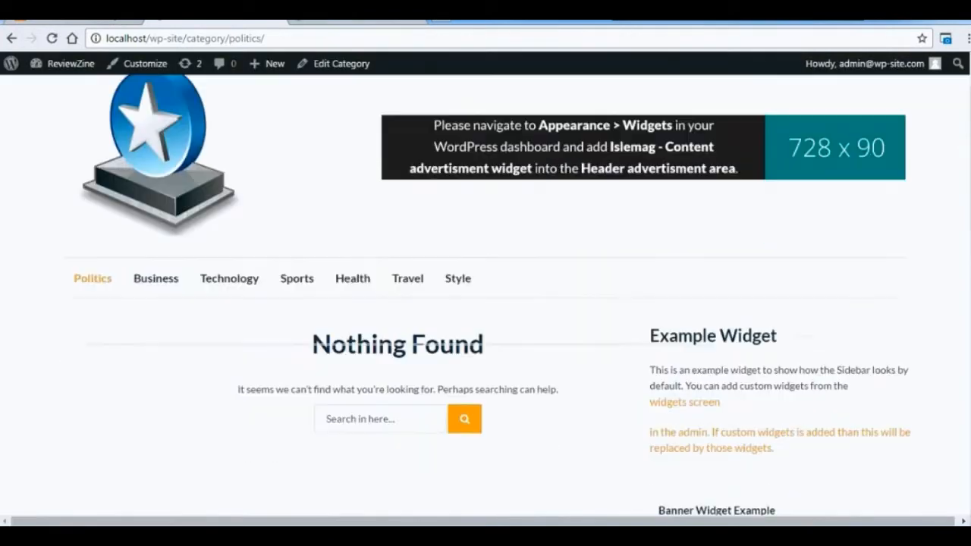
scroll(486, 303, down, 4)
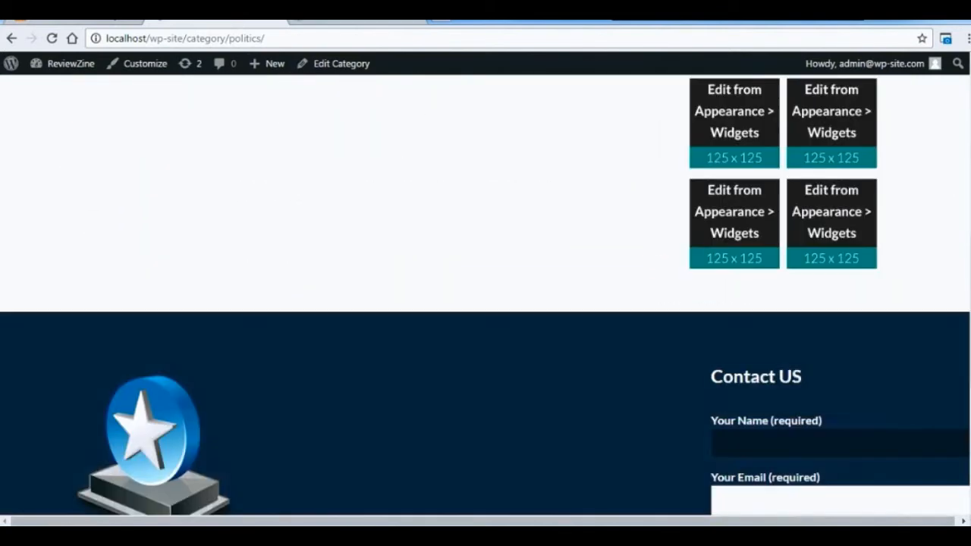
scroll(486, 303, down, 5)
scroll(485, 304, up, 1)
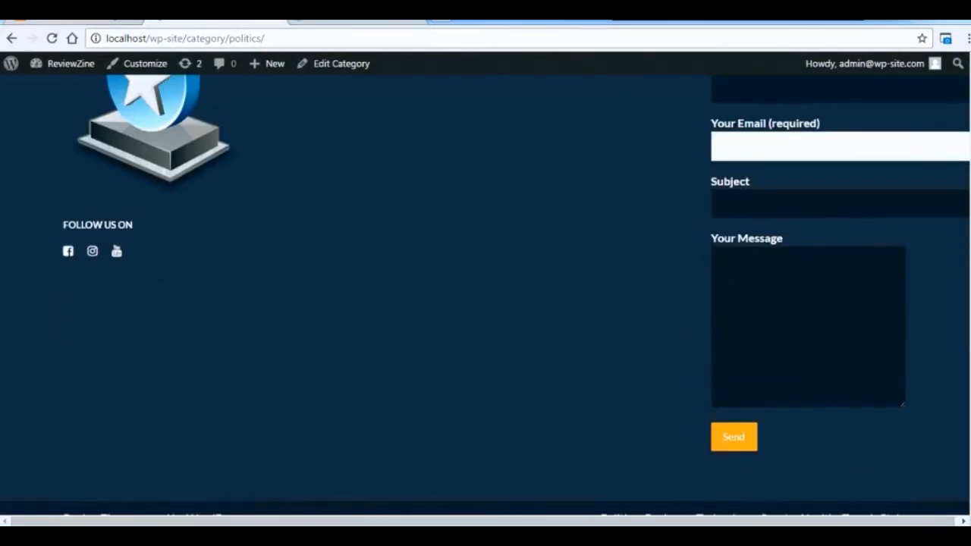
scroll(967, 390, up, 1)
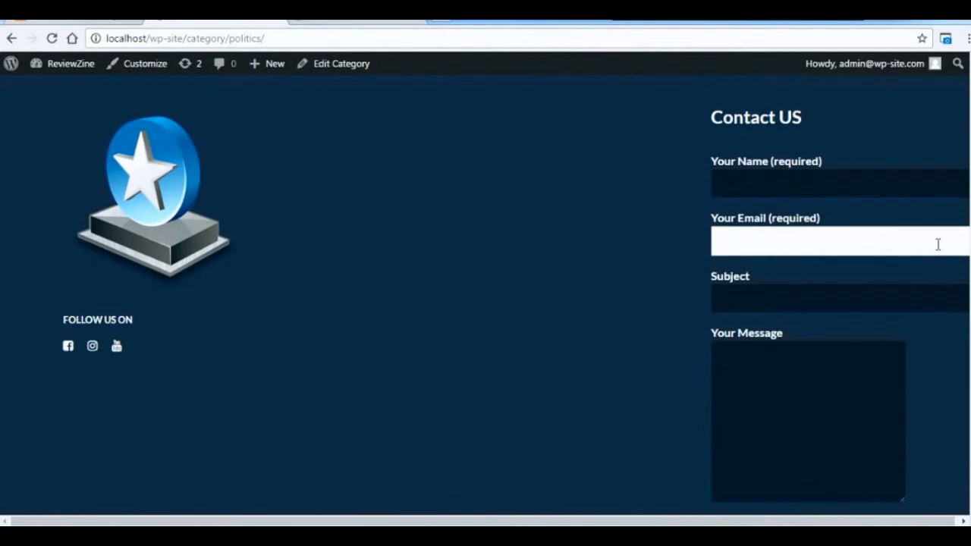
drag(822, 522, 903, 522)
scroll(486, 296, down, 2)
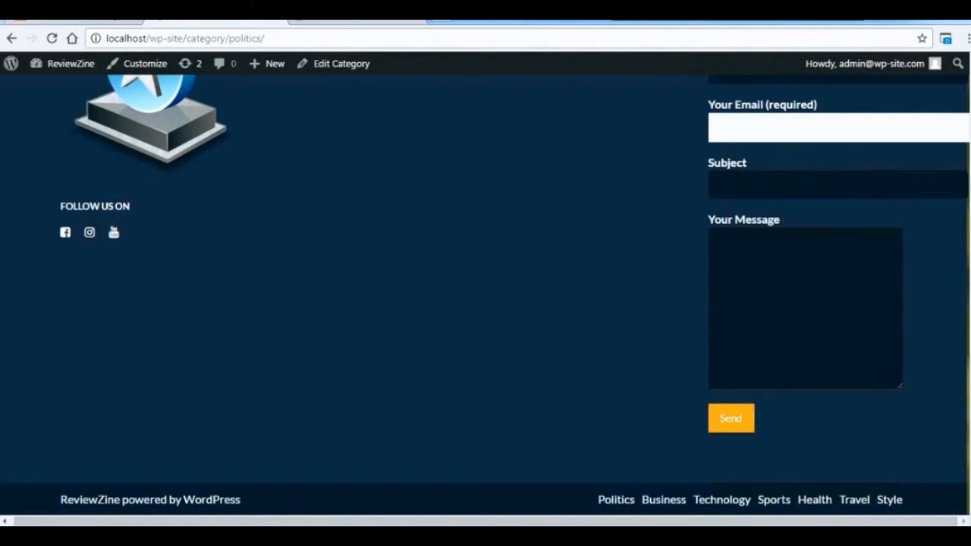
scroll(454, 405, up, 6)
scroll(454, 405, down, 3)
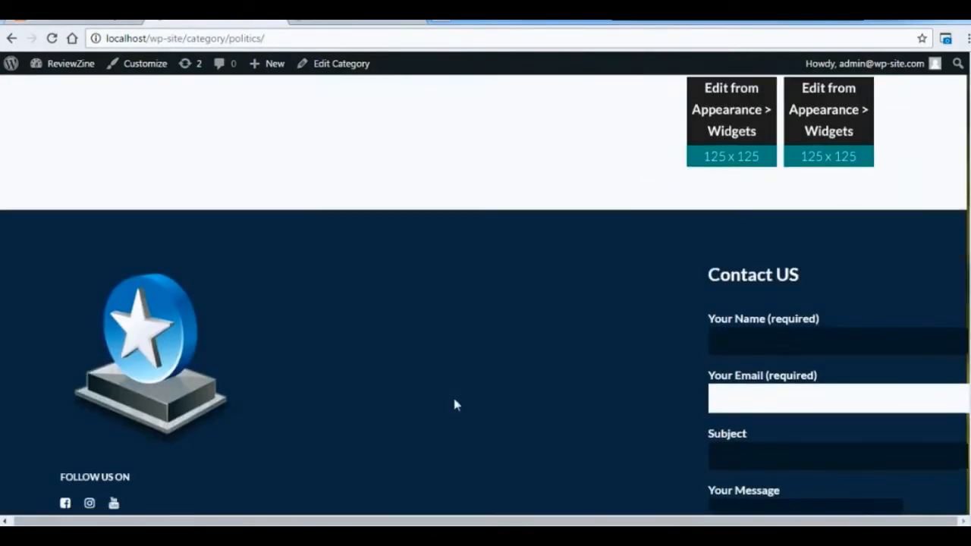
Open the site's home page through the footer logo and review its layout from header to footer.
click(155, 345)
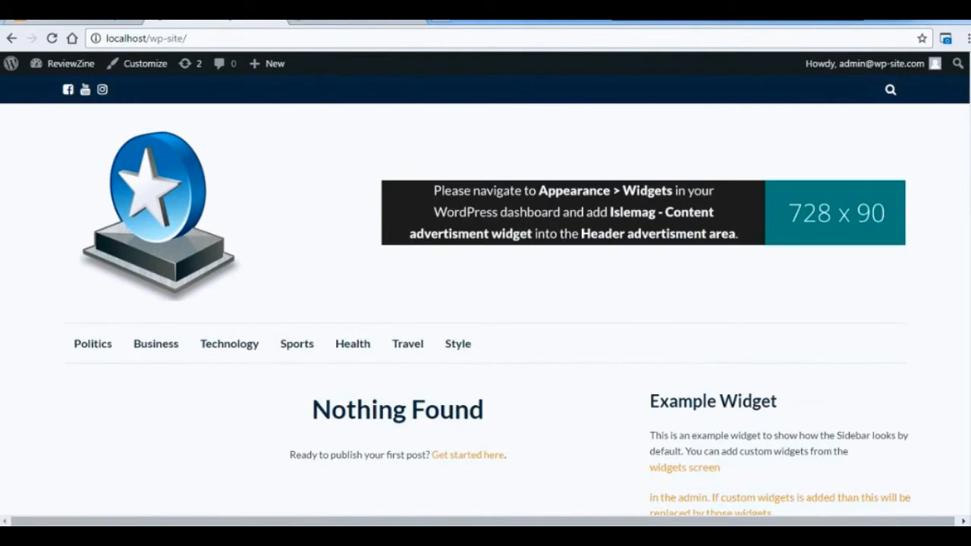
scroll(968, 169, down, 1)
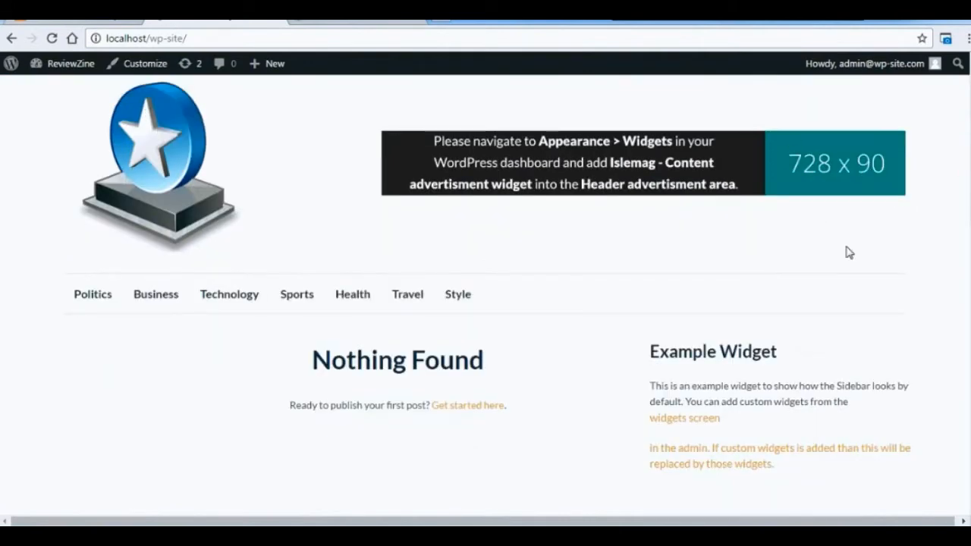
scroll(969, 173, down, 9)
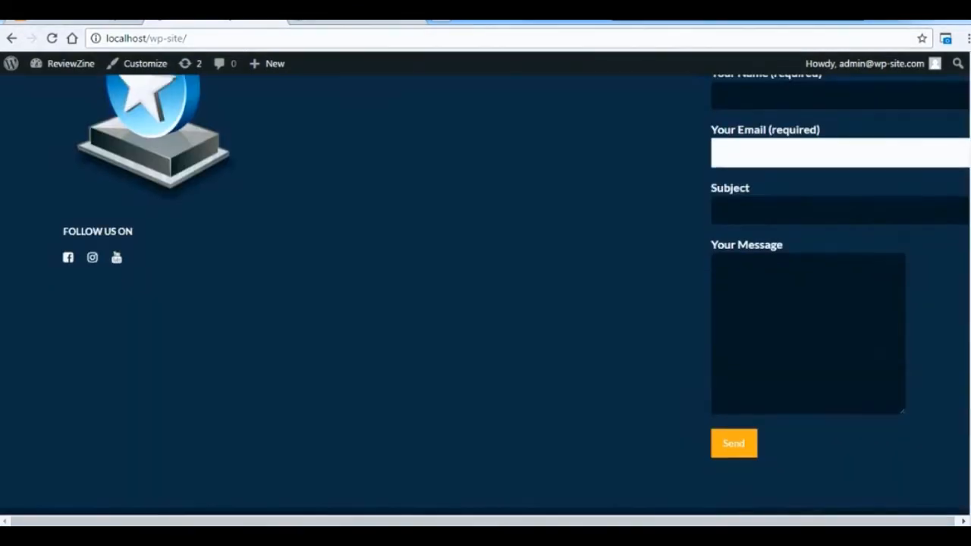
scroll(486, 296, up, 10)
scroll(485, 295, up, 2)
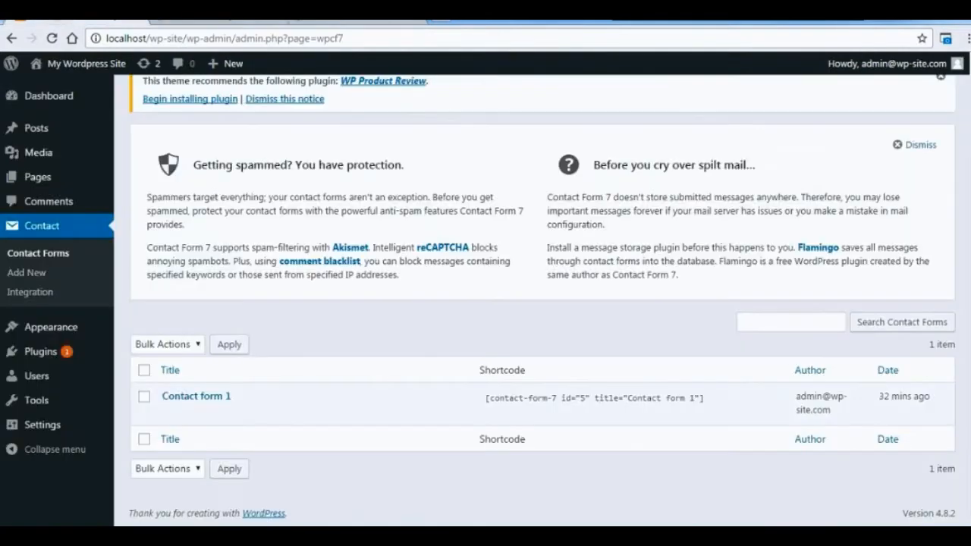
Start a new post from the admin dashboard and look through its format, category, tag and featured image options.
mouse_move(31, 130)
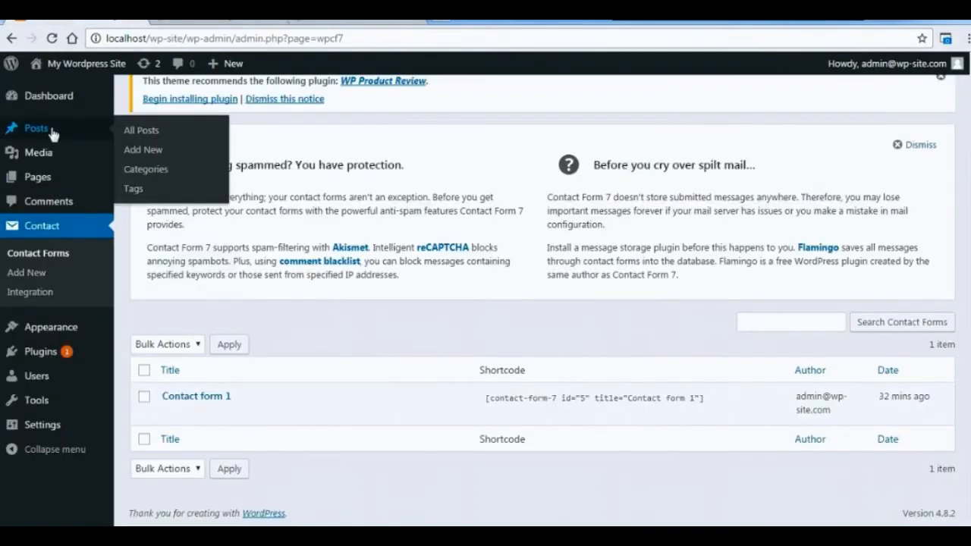
click(141, 154)
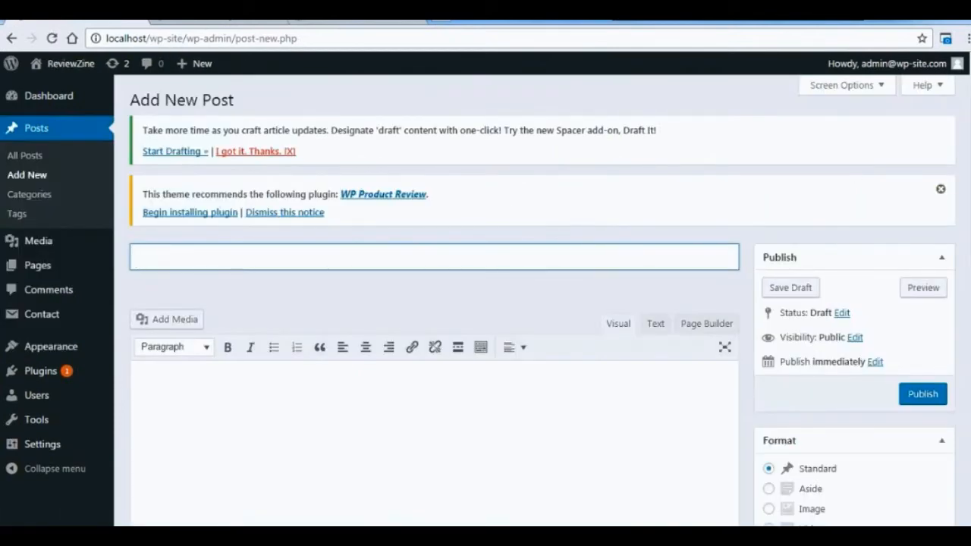
scroll(541, 301, down, 3)
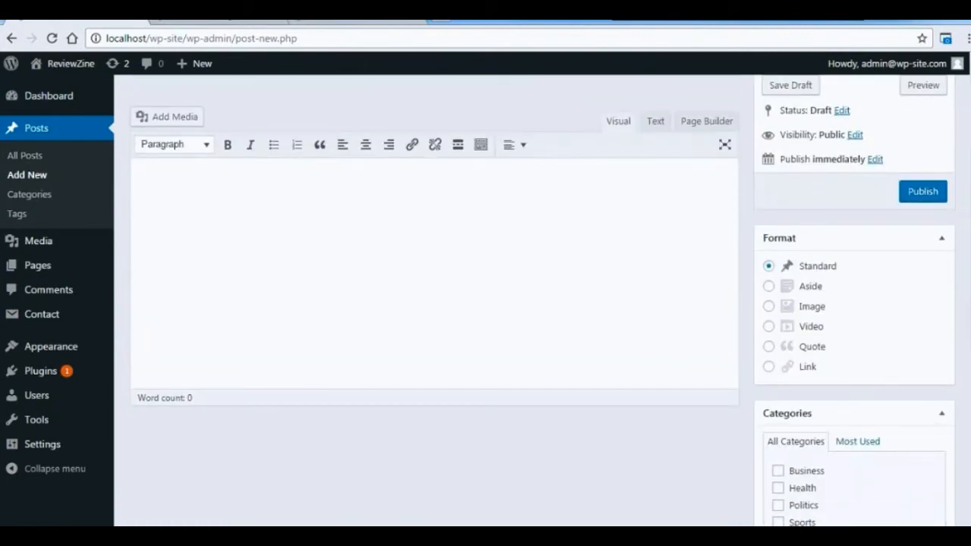
scroll(541, 301, down, 4)
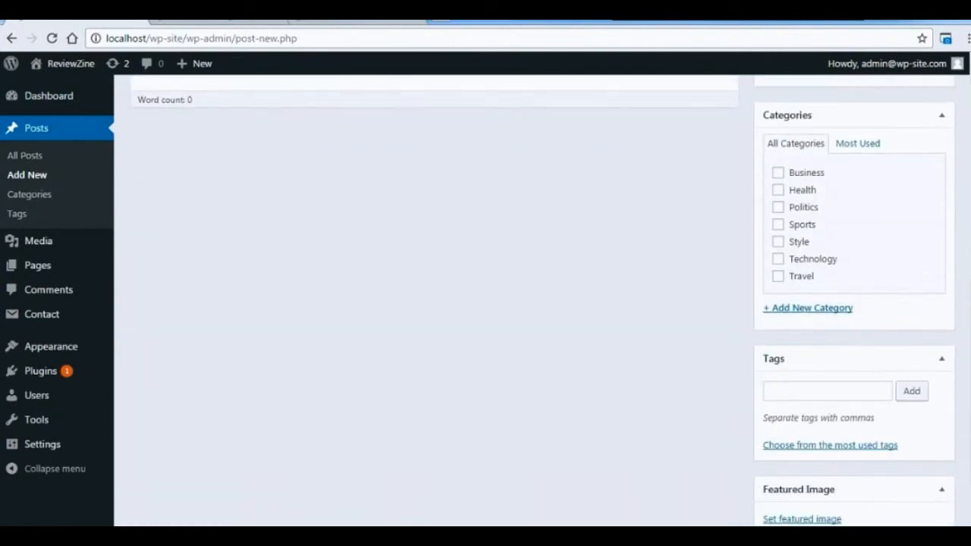
scroll(541, 301, down, 2)
scroll(542, 300, up, 8)
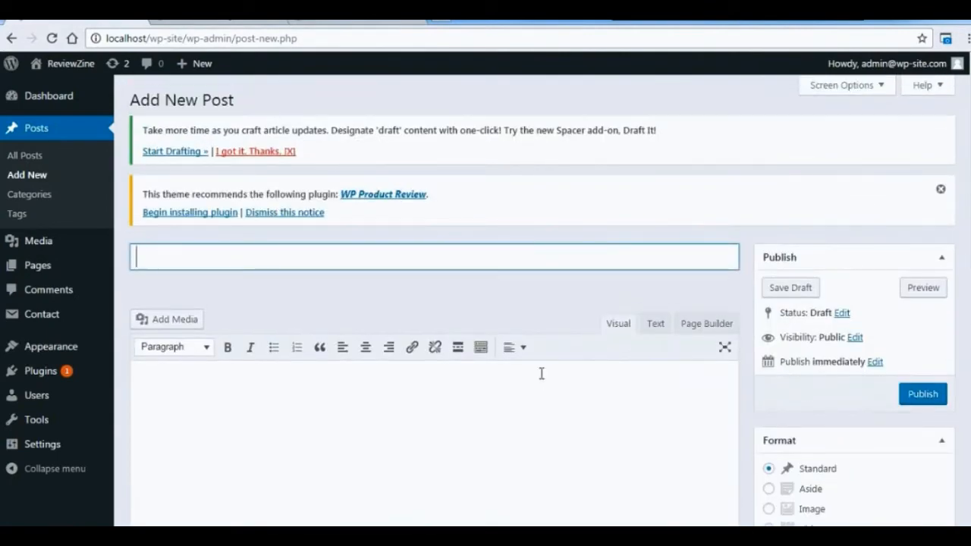
Title the post "This is my first Post." and paste the ReviewZine theme description as its content.
text(This is my f)
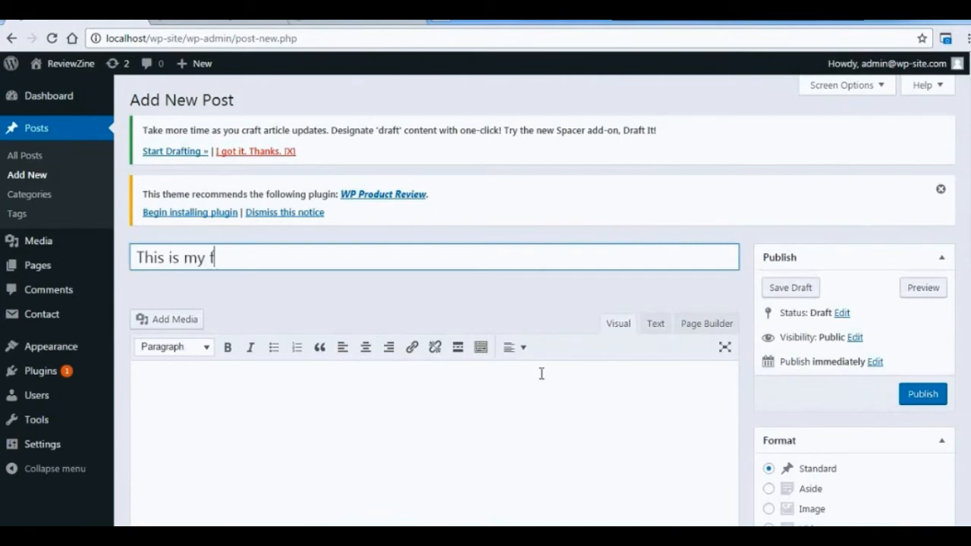
text(irst Post.)
click(256, 404)
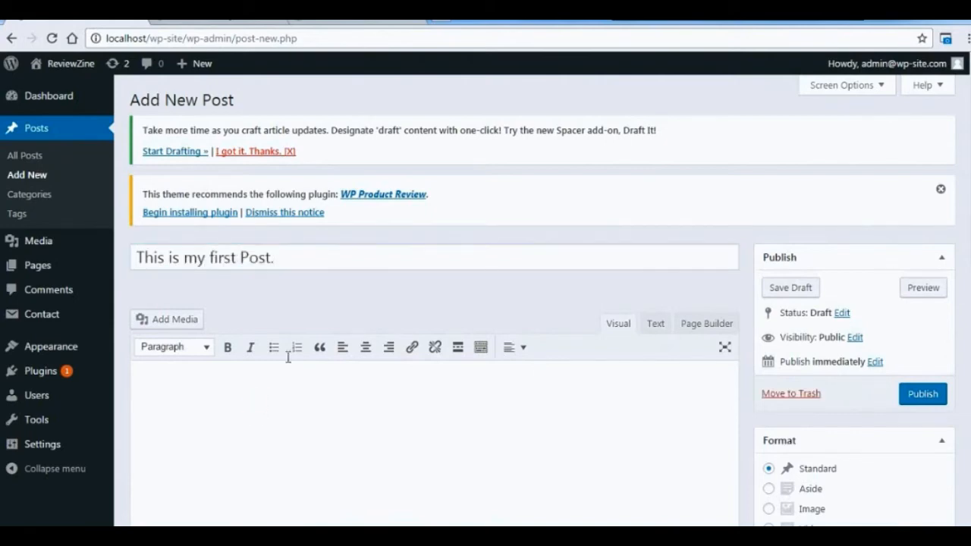
text(A modern and clean free WordPress theme for tech magazines, news and newspaper media websites, personal fashion blogs, or photography. ReviewZine is responsive, flat, minimalist, SEO friendly, Retina ready, built with Bootstrap, and has social links. Released in 2016, the theme has Google AdSense banners, a magazine homepage template, custom backgrounds, filtered categories, tags, boxed layout, and live customizer. ReviewZine is WPML, Photo Gallery Grid,Contact Form 7,WP Product Review, SiteOrigin Page Builder, JetPack compatible, the theme is highly customizable and translation ready.)
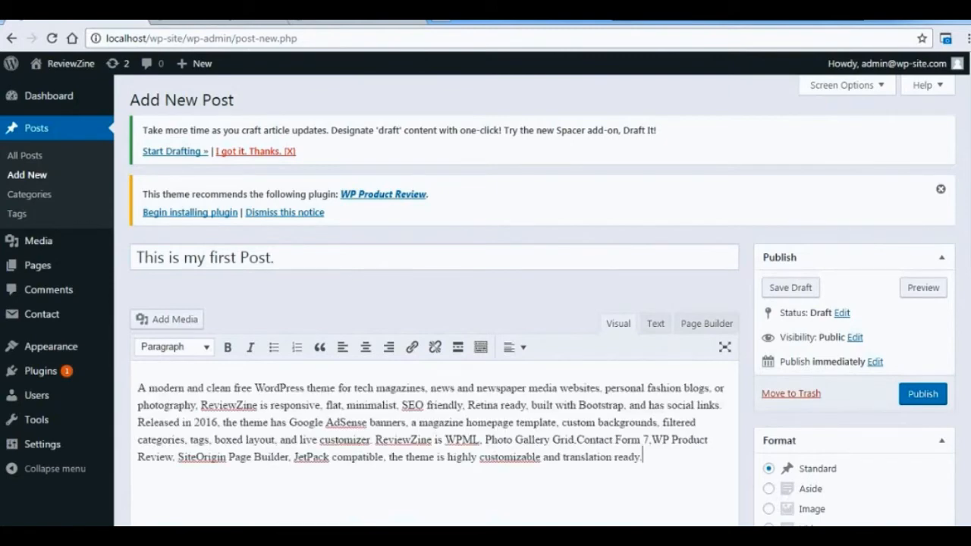
Assign the post to the Politics category.
scroll(968, 225, down, 3)
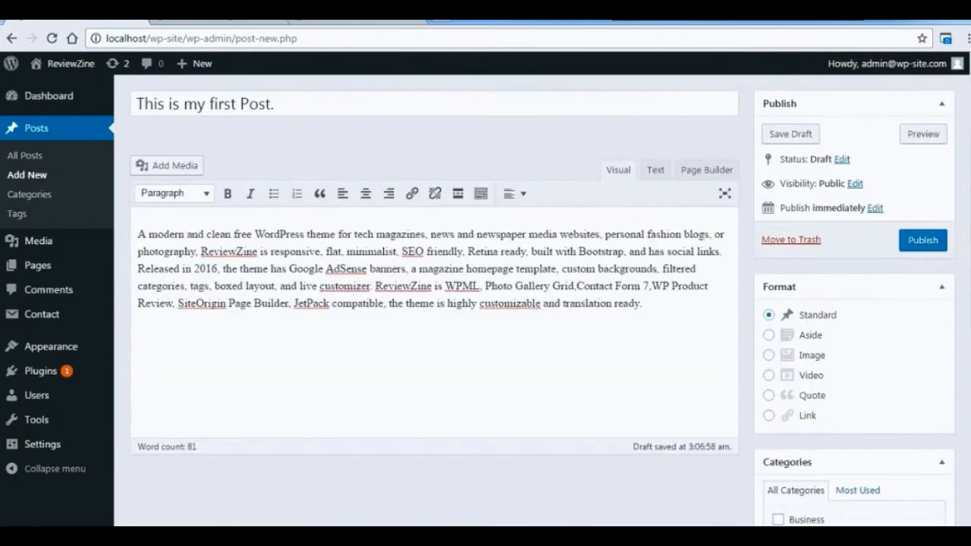
scroll(967, 319, down, 3)
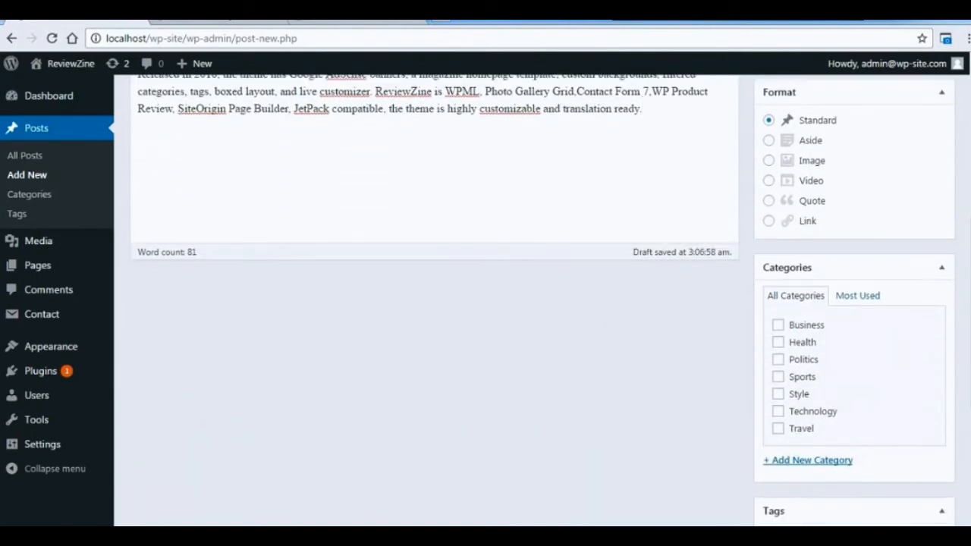
click(777, 361)
scroll(963, 315, down, 3)
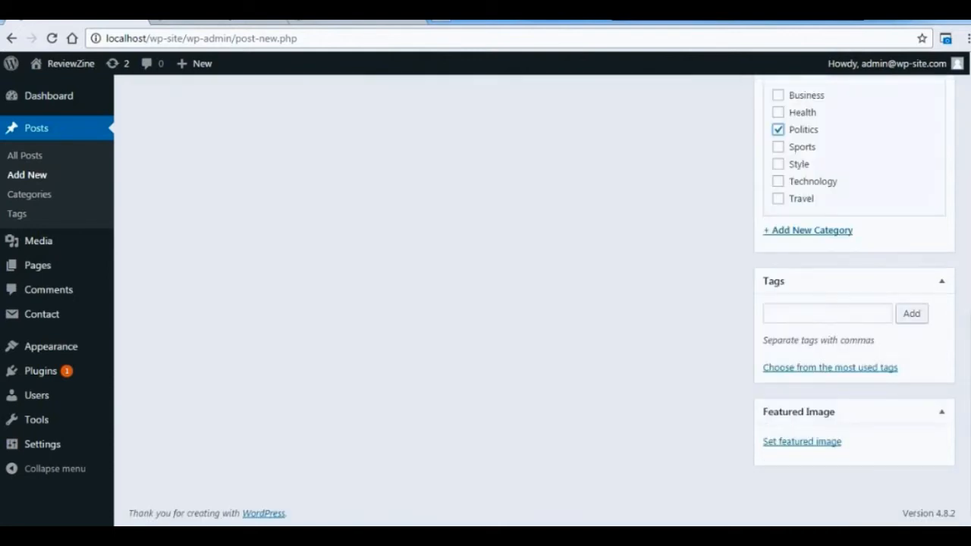
Open the post's featured image chooser and load unsplash.com in a new browser tab to find photos.
click(817, 442)
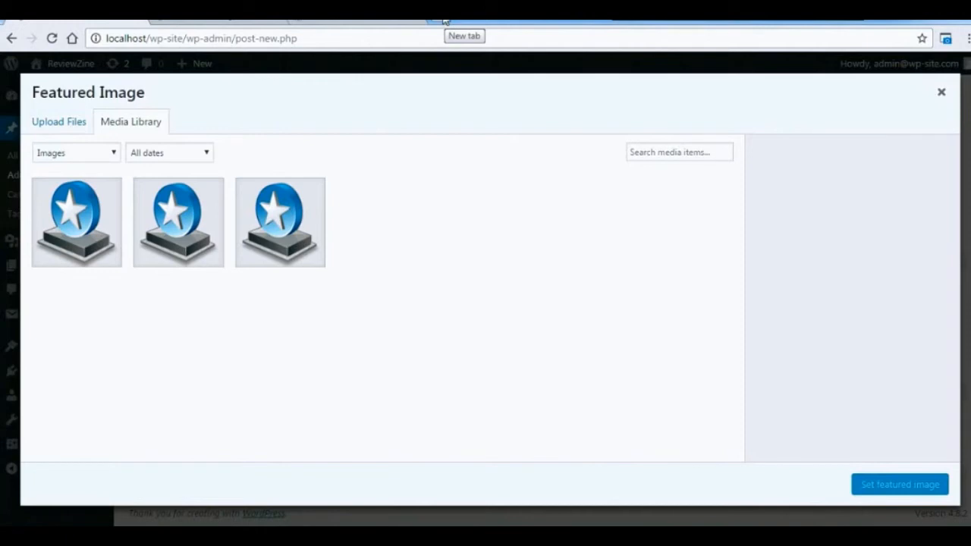
click(445, 19)
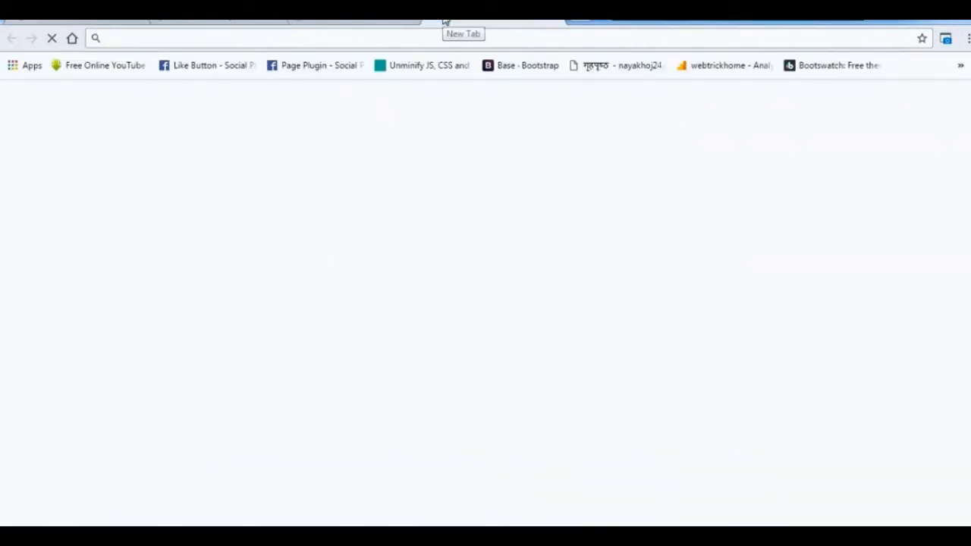
text(unspal)
key(BackSpace)
key(BackSpace)
text(lash)
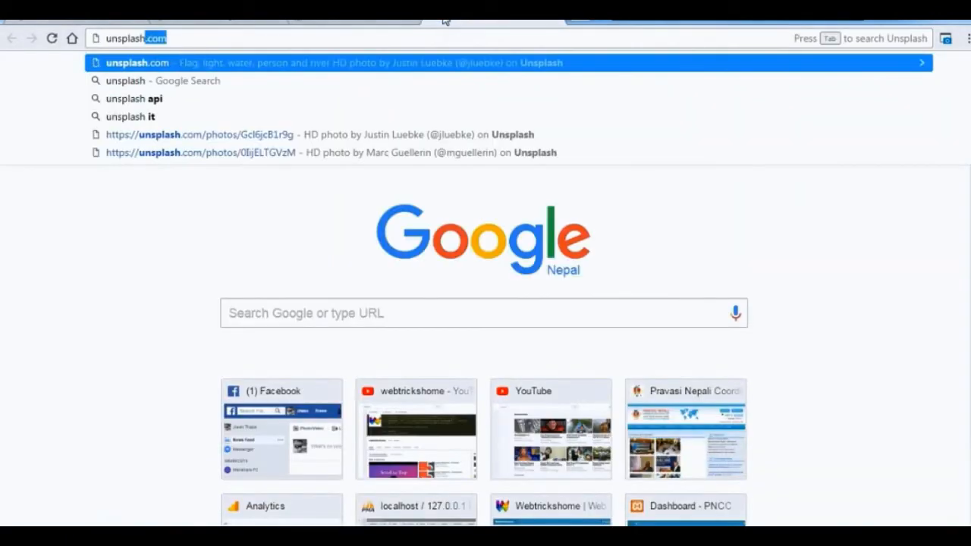
key(Return)
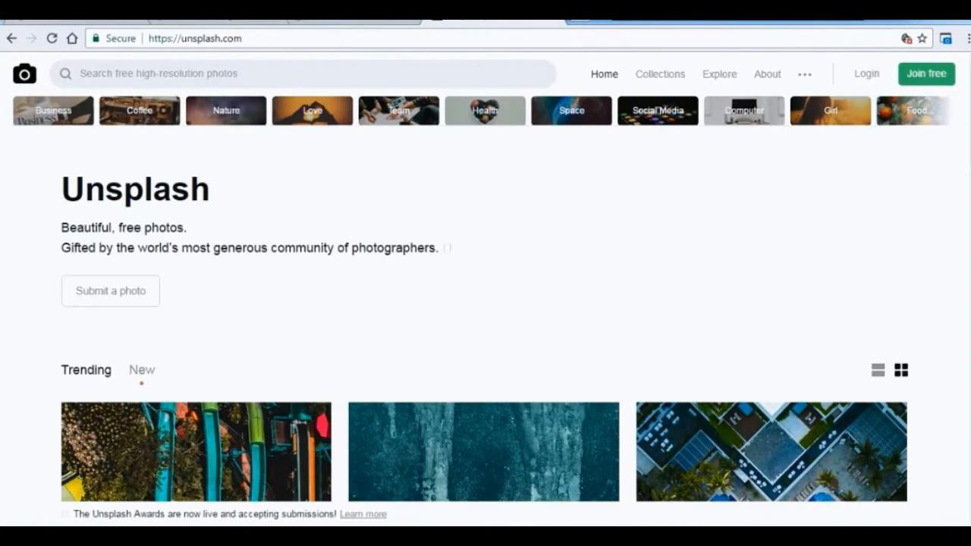
Browse the trending Unsplash photos and download the pale rose on a blue background.
scroll(964, 197, down, 9)
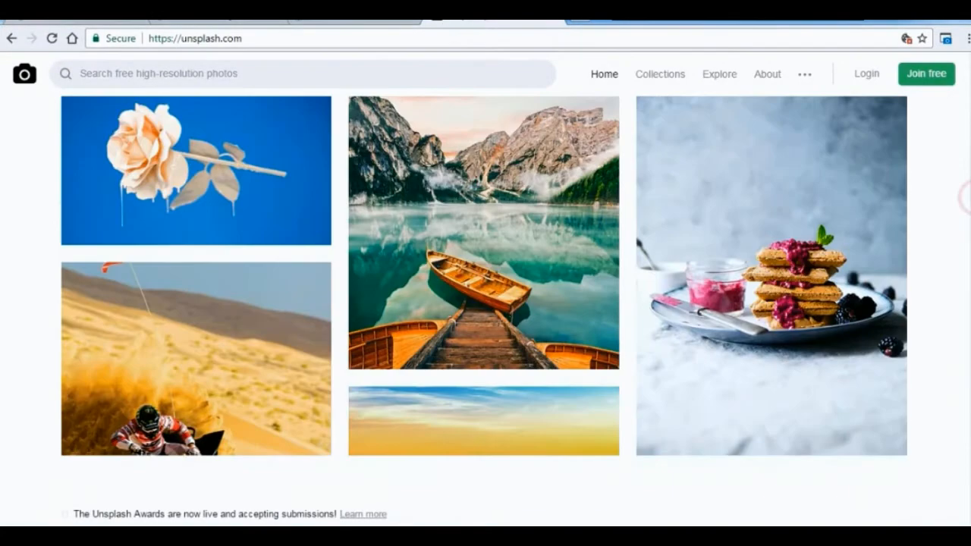
scroll(964, 197, down, 6)
scroll(964, 197, up, 5)
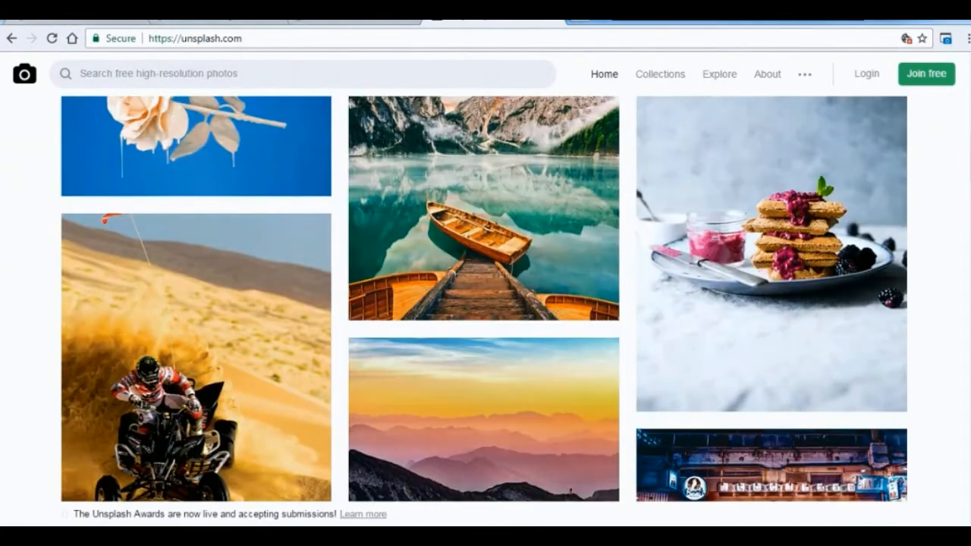
scroll(199, 195, up, 2)
mouse_move(199, 200)
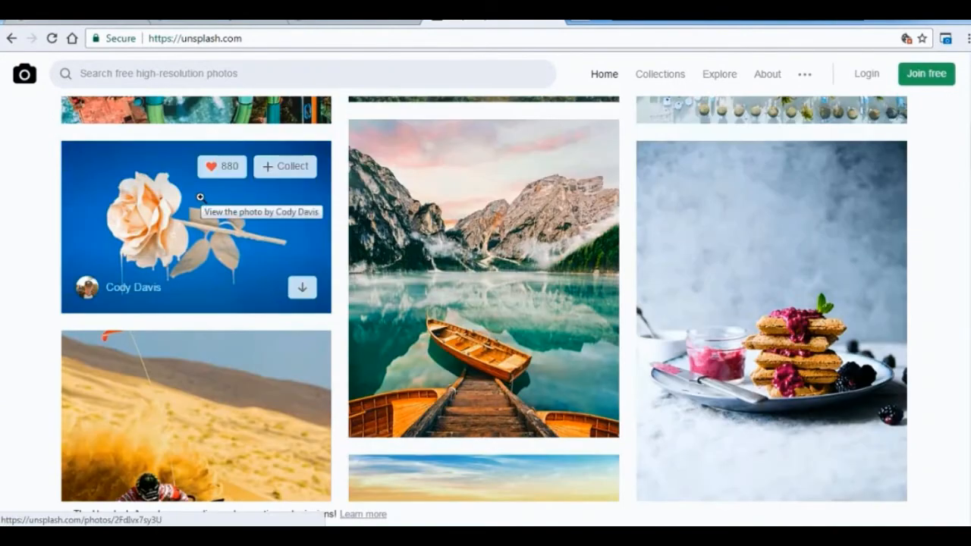
click(304, 289)
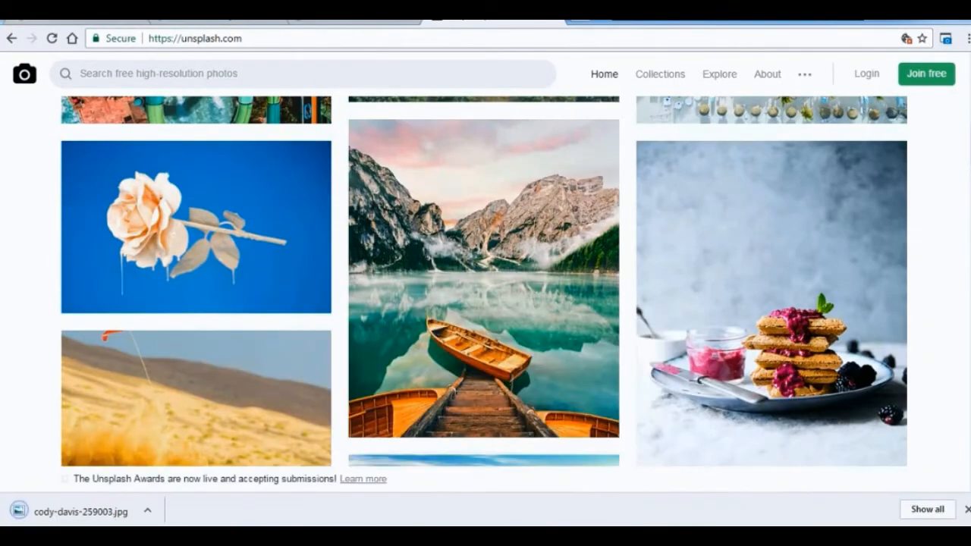
Download the photos of the sunset mountains, the night street shop, the snowy slope and the moon phases.
scroll(484, 281, down, 4)
click(591, 314)
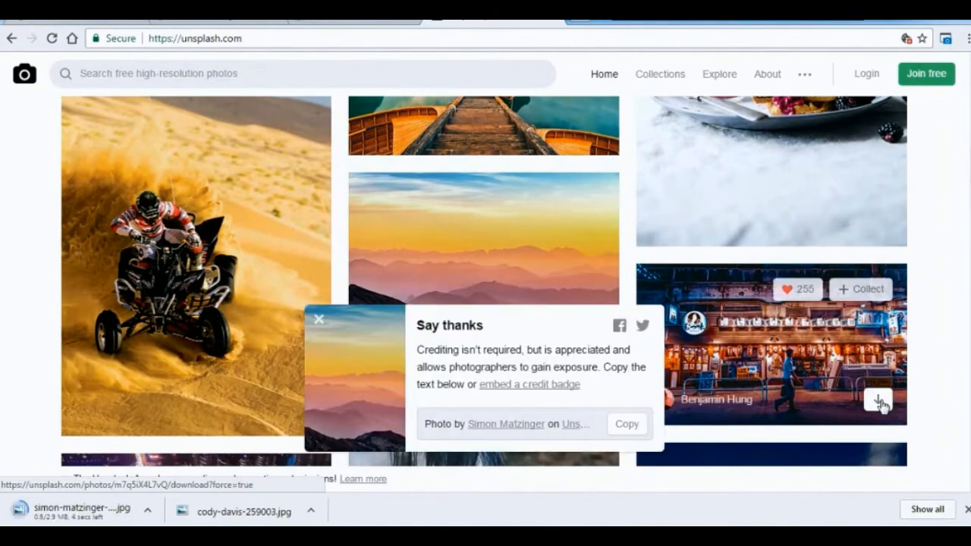
click(880, 402)
scroll(880, 342, down, 4)
click(878, 285)
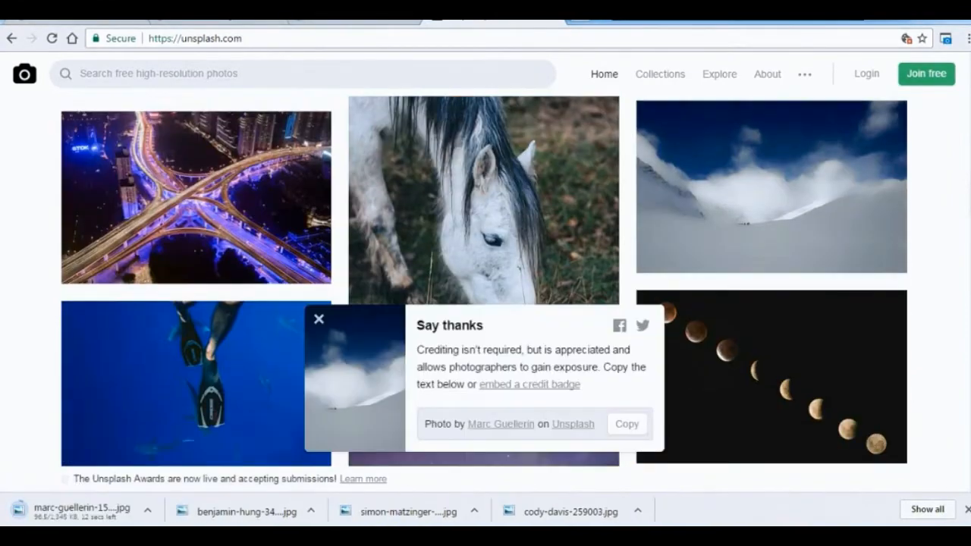
scroll(874, 266, down, 3)
click(874, 267)
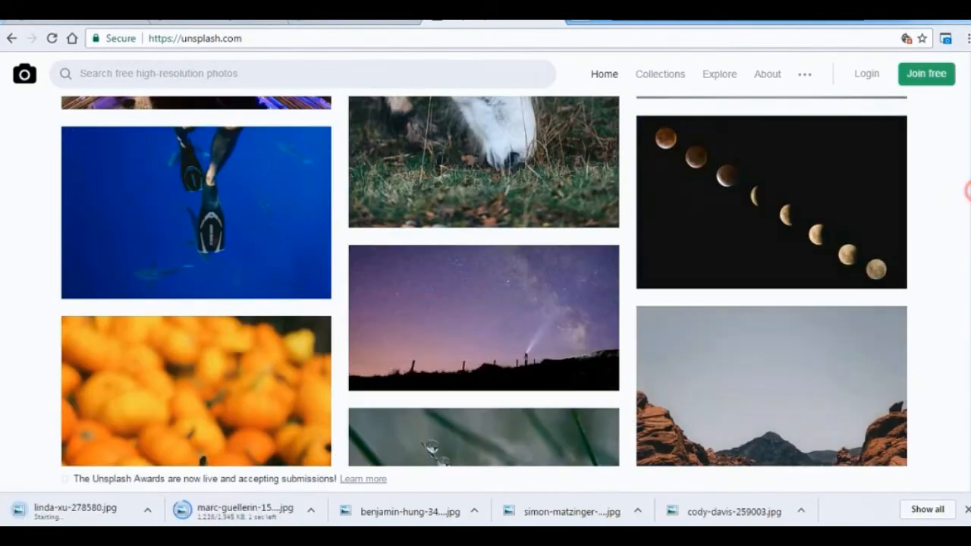
Open the photo of dewdrops on grass, save the image to the Desktop and return to the photo listing.
scroll(484, 281, down, 3)
click(455, 273)
right_click(450, 265)
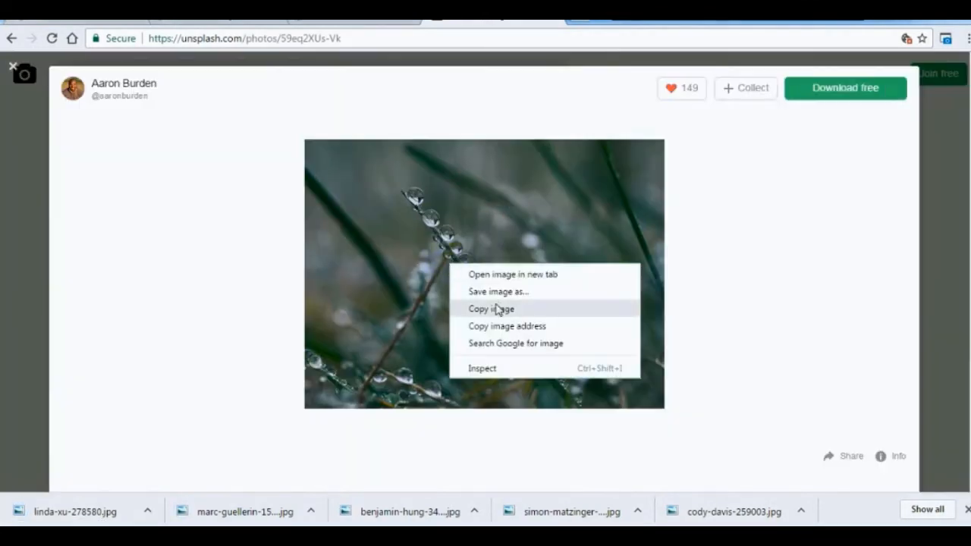
click(499, 292)
key(Return)
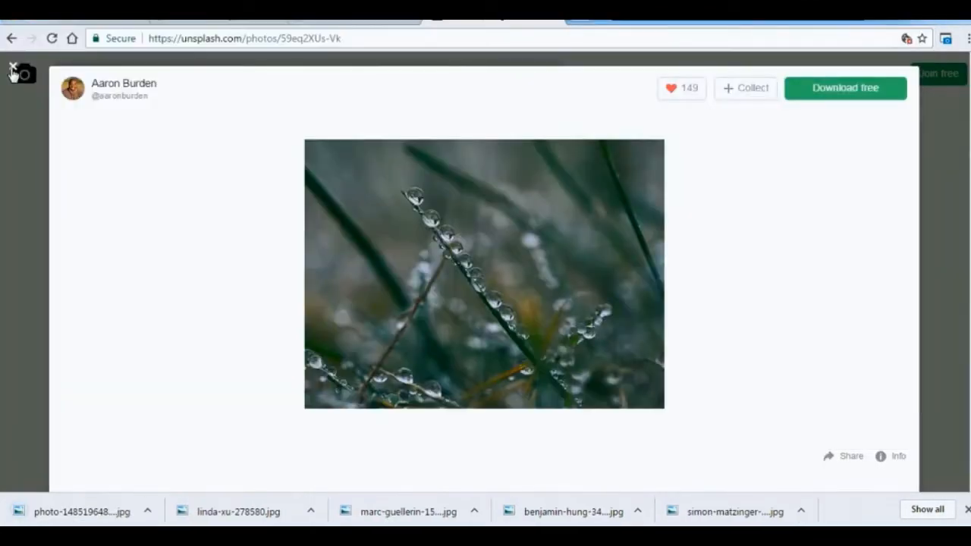
click(12, 70)
Download the photos of the desert vehicle, the three holy men, the river between cliffs and the green hills.
scroll(880, 257, down, 5)
click(880, 256)
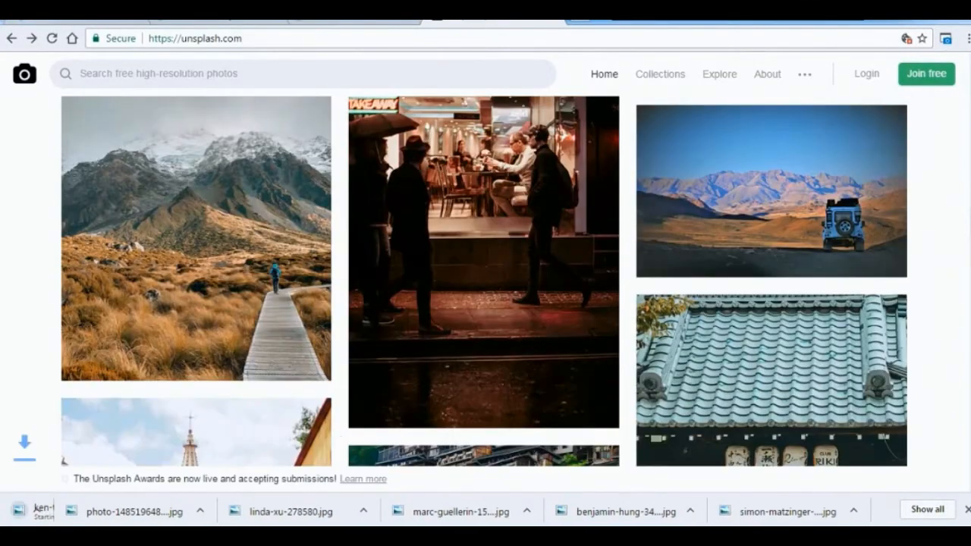
scroll(835, 304, down, 5)
click(877, 355)
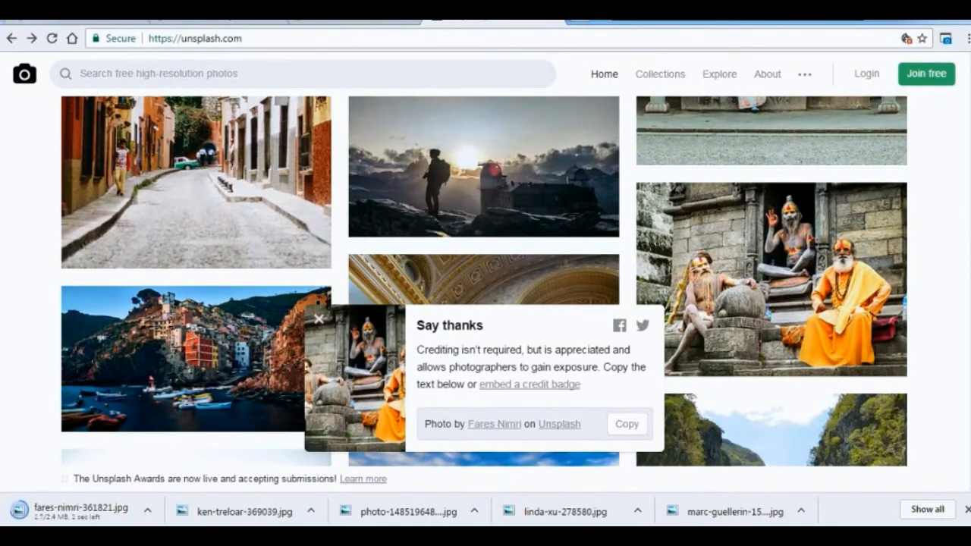
scroll(877, 304, down, 5)
click(877, 183)
click(876, 352)
click(444, 35)
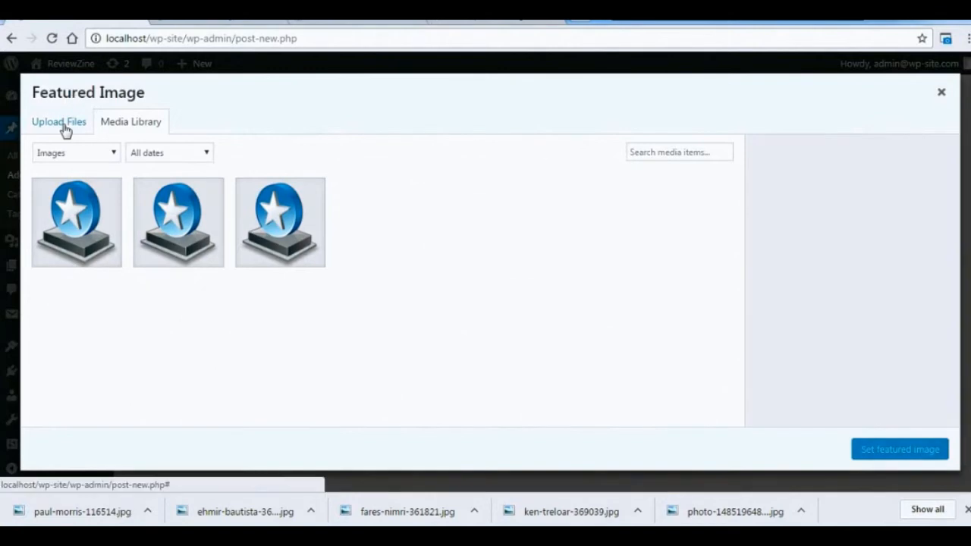
click(64, 126)
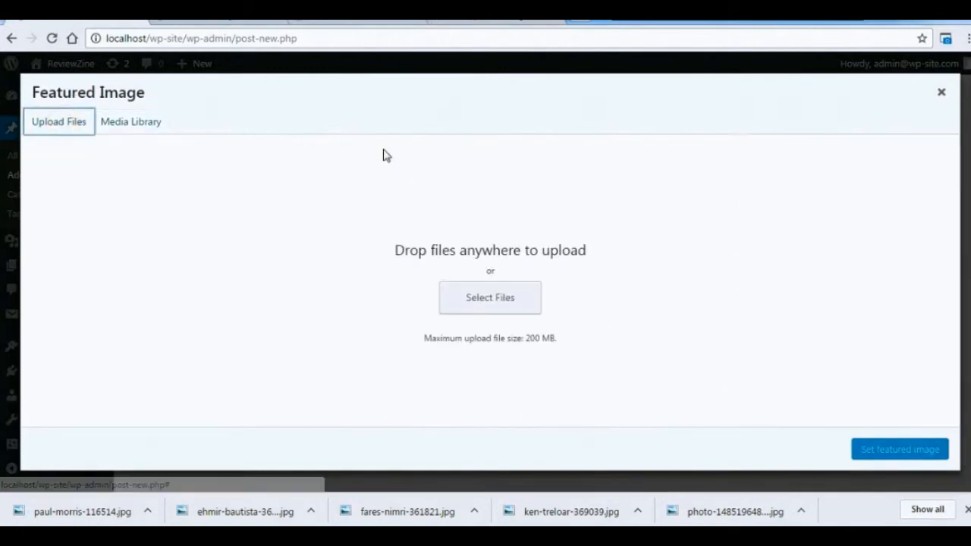
click(513, 302)
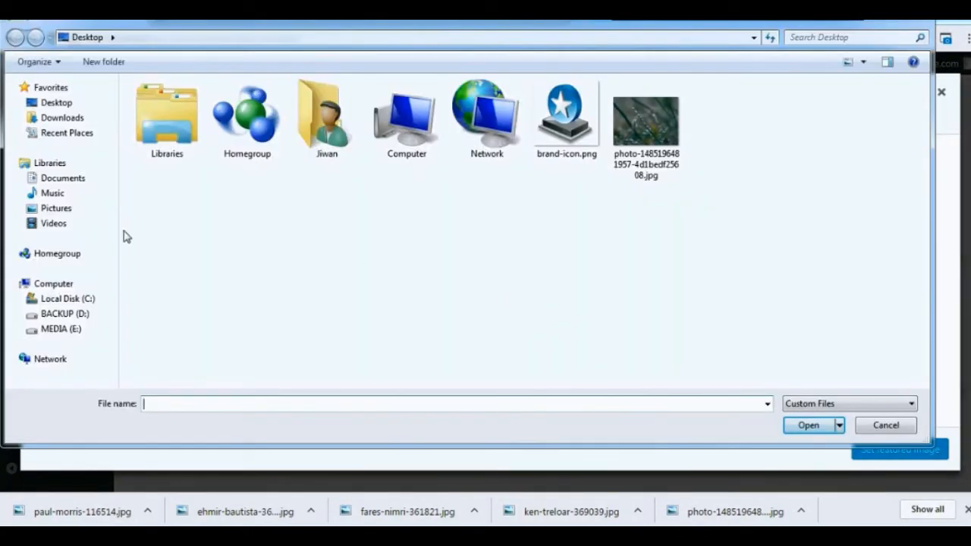
double_click(645, 125)
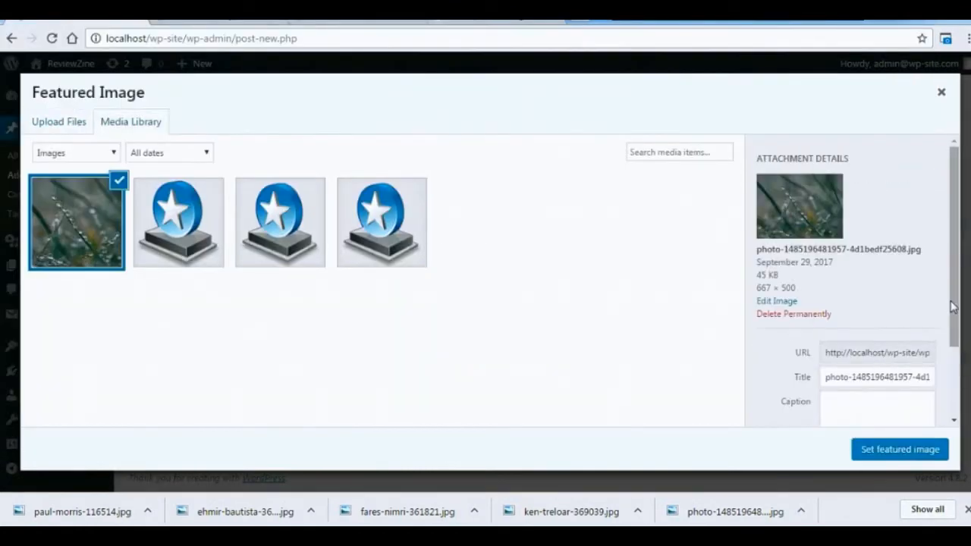
scroll(955, 306, down, 2)
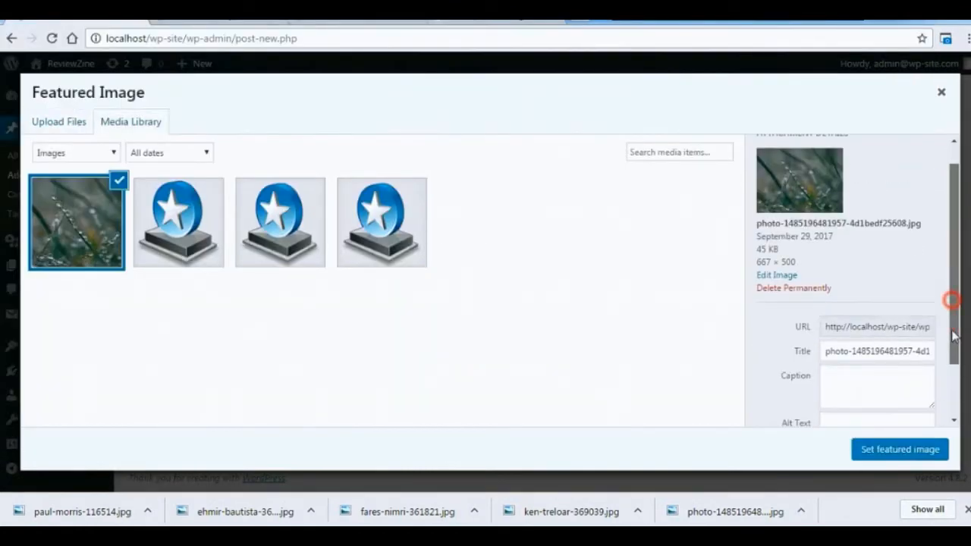
click(901, 452)
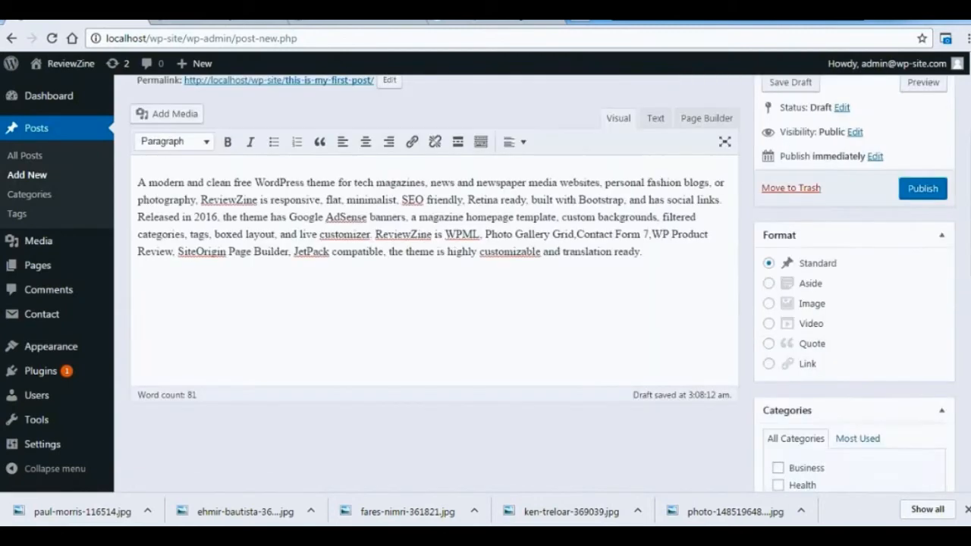
Publish the post "This is my first Post.".
scroll(543, 283, up, 2)
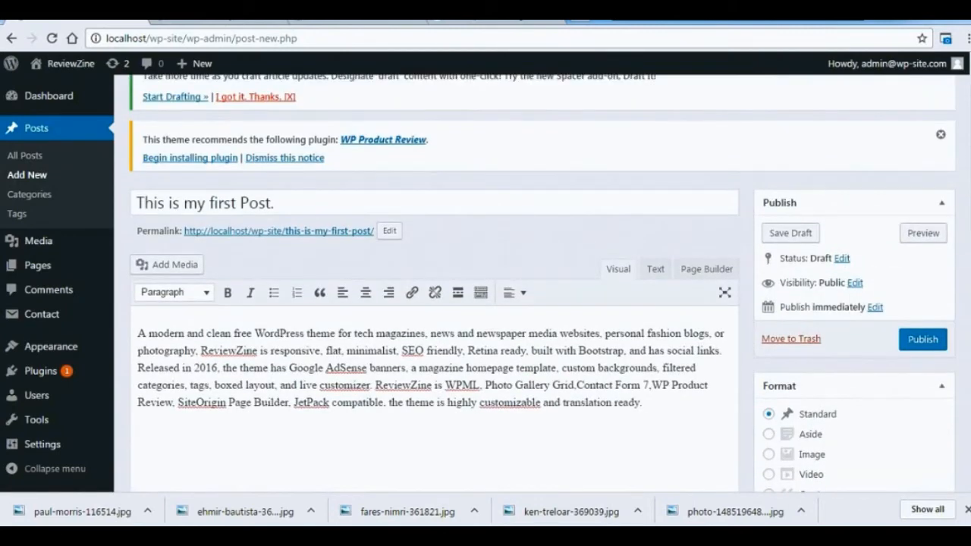
scroll(543, 283, down, 1)
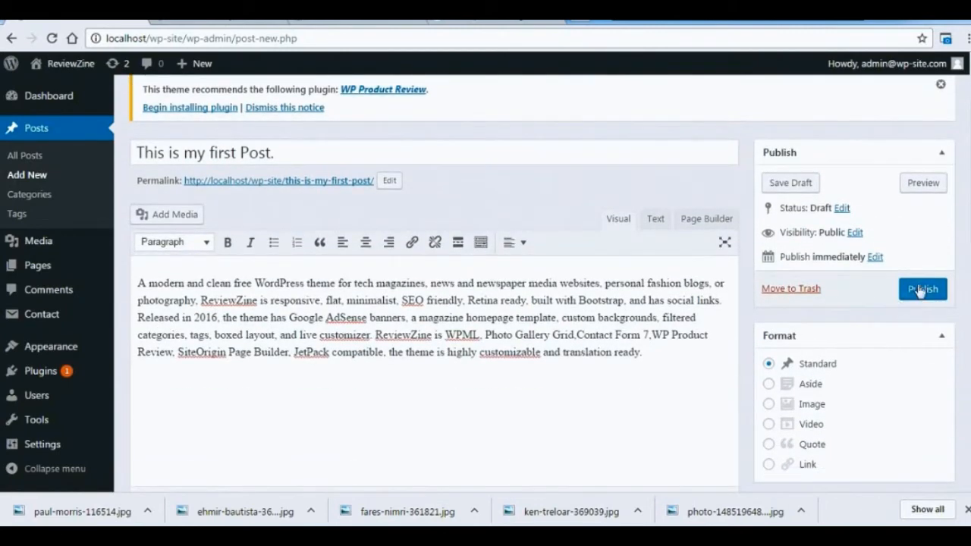
click(920, 289)
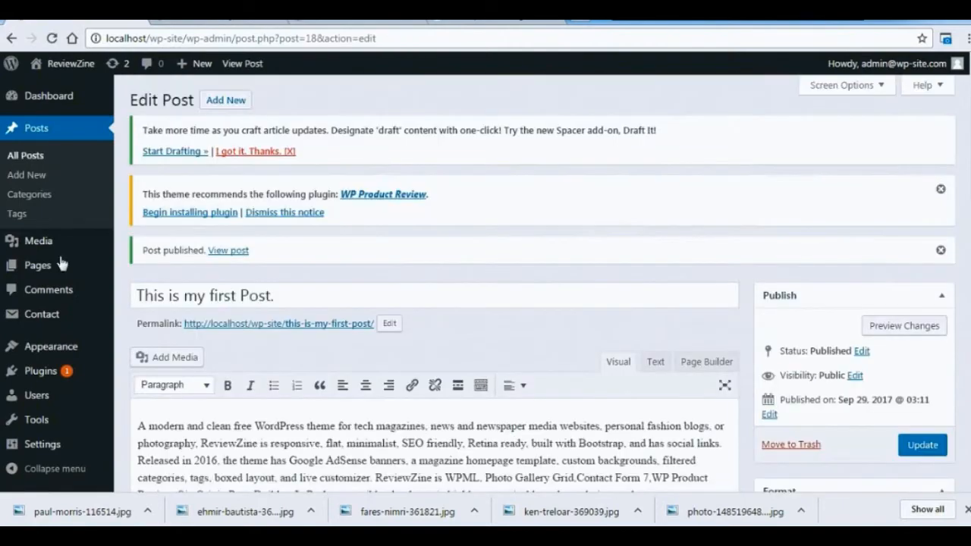
Reload the site's home page and check how the first post appears with its featured image and excerpt.
click(239, 24)
key(F5)
scroll(486, 277, down, 6)
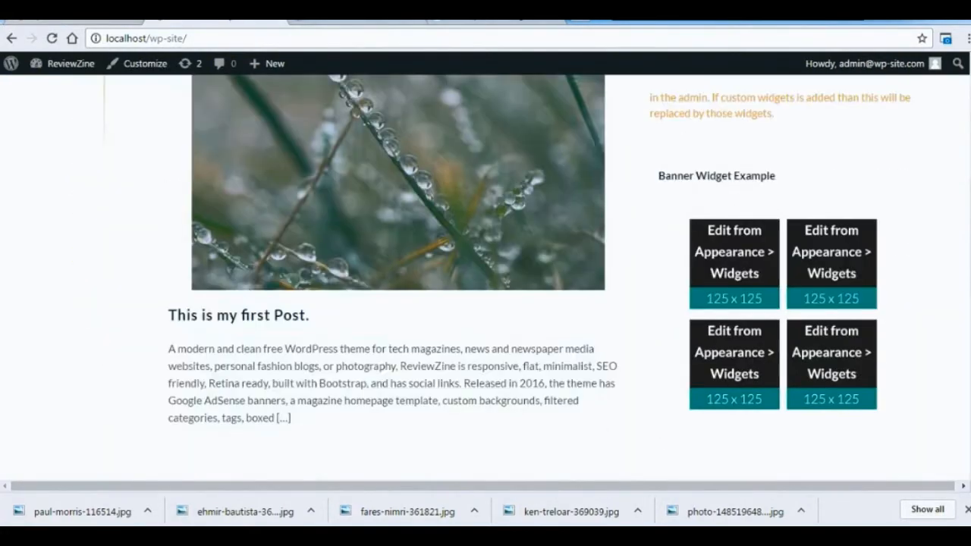
scroll(486, 278, up, 4)
scroll(486, 278, down, 6)
scroll(486, 278, up, 5)
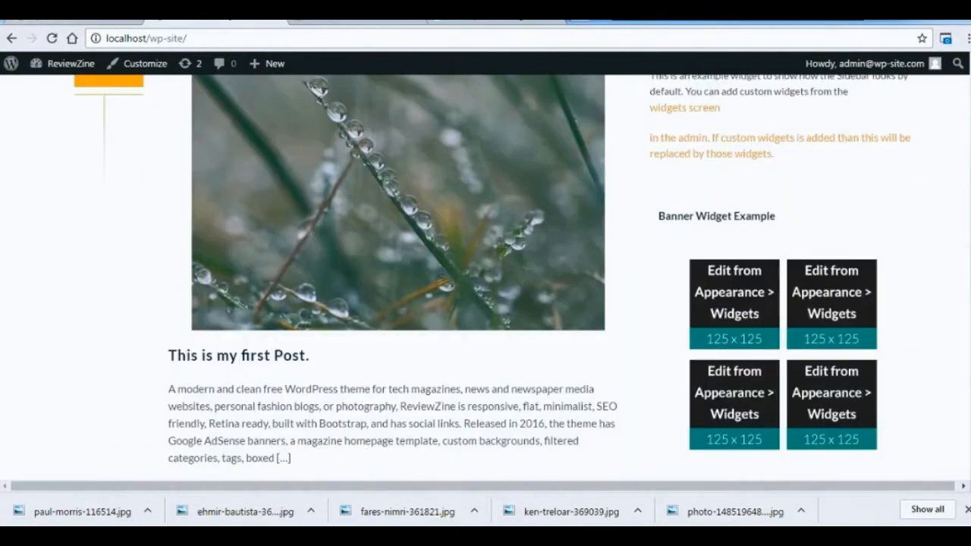
scroll(486, 277, up, 2)
scroll(486, 278, down, 6)
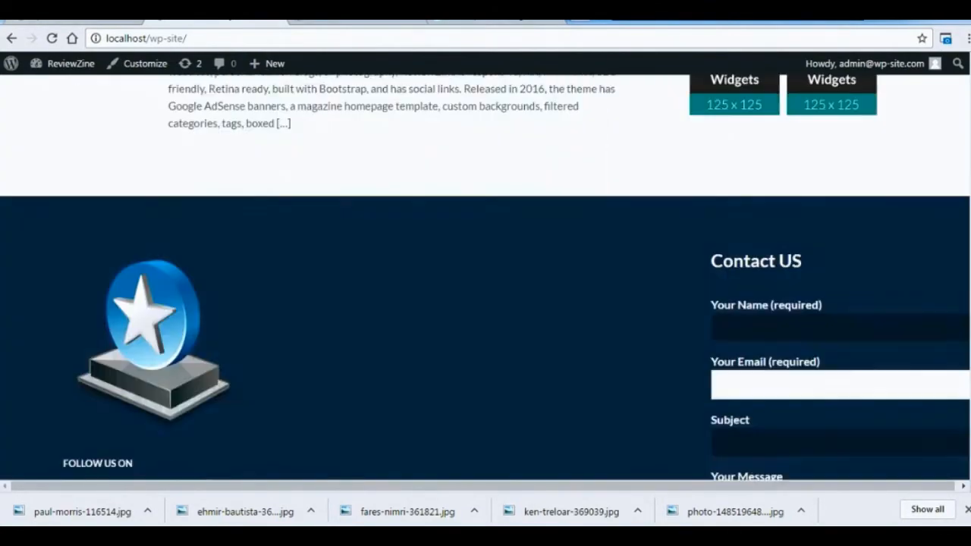
Return to the admin area and start a new post titled "2nd Post".
key(alt+Left)
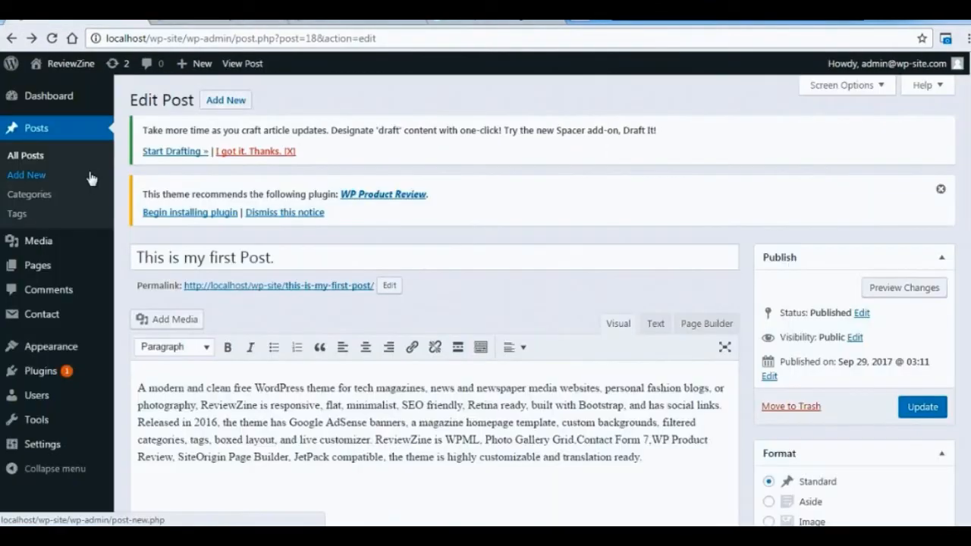
click(43, 176)
text(2nd Post)
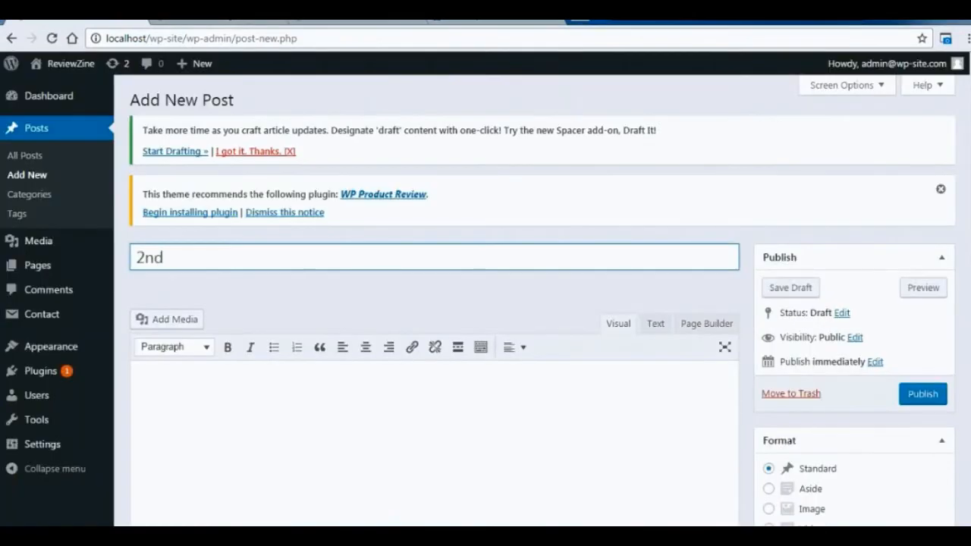
Paste the copied placeholder paragraphs as the post content and assign the post to the Politics category.
key(Tab)
key(ctrl+v)
scroll(954, 205, down, 4)
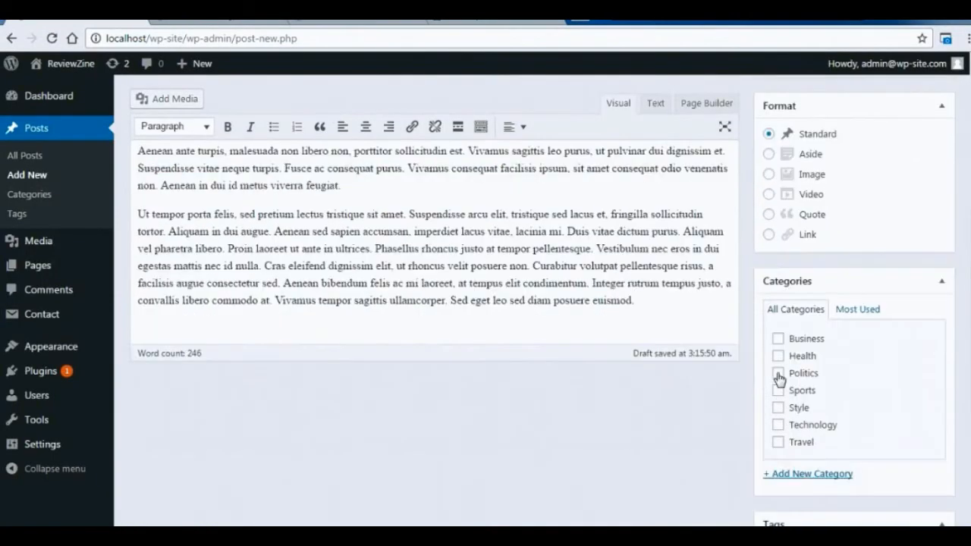
click(777, 372)
Upload all the JPG photos from the Desktop folder to the media library through the post's featured image dialog.
scroll(950, 358, down, 3)
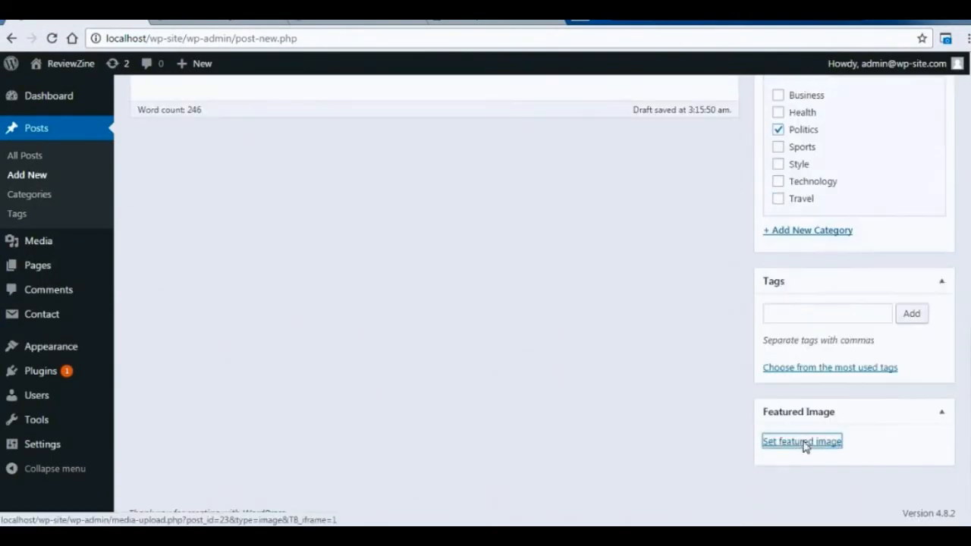
click(803, 445)
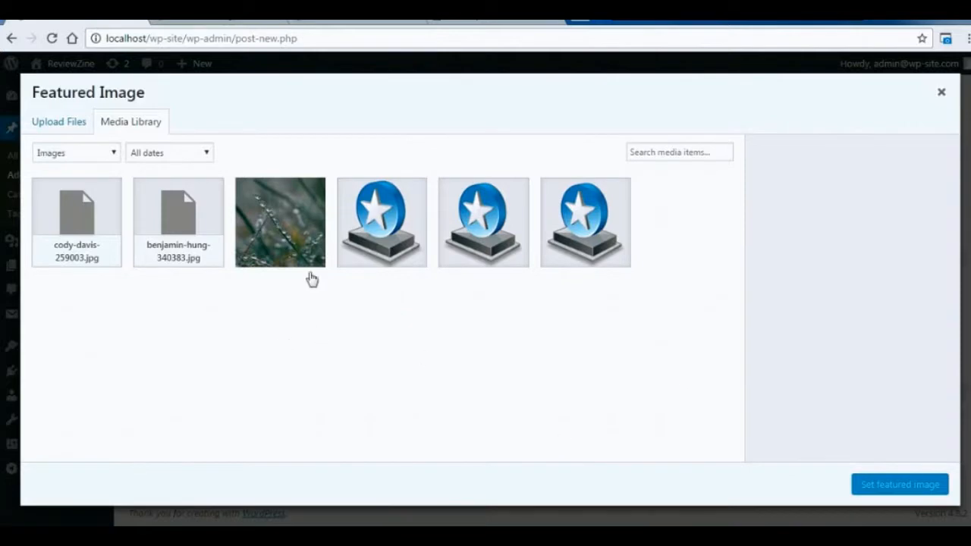
click(60, 123)
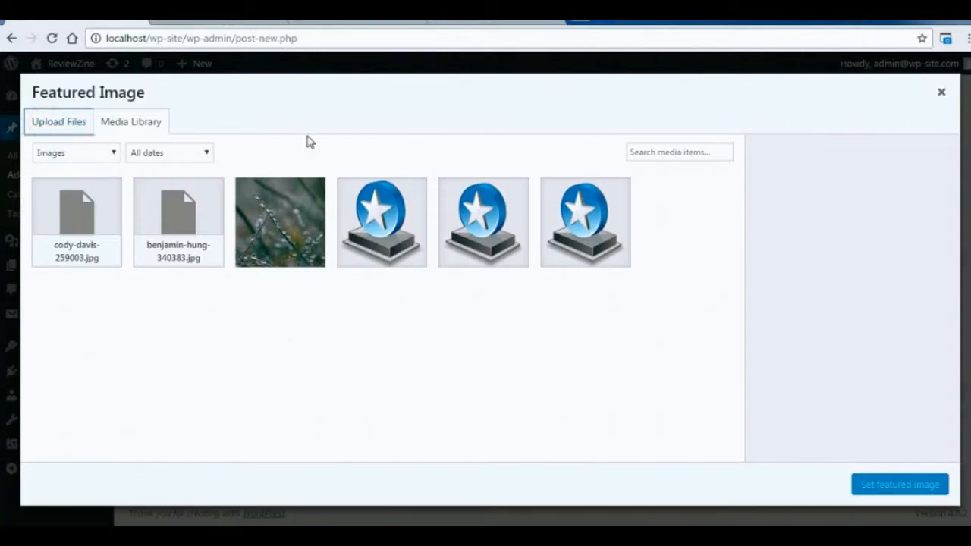
click(520, 319)
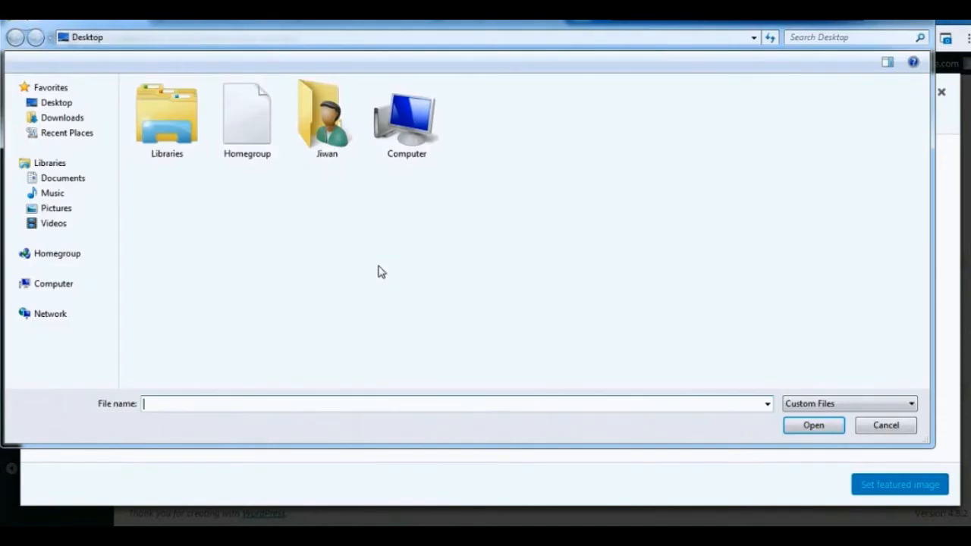
click(557, 123)
shift+click(406, 198)
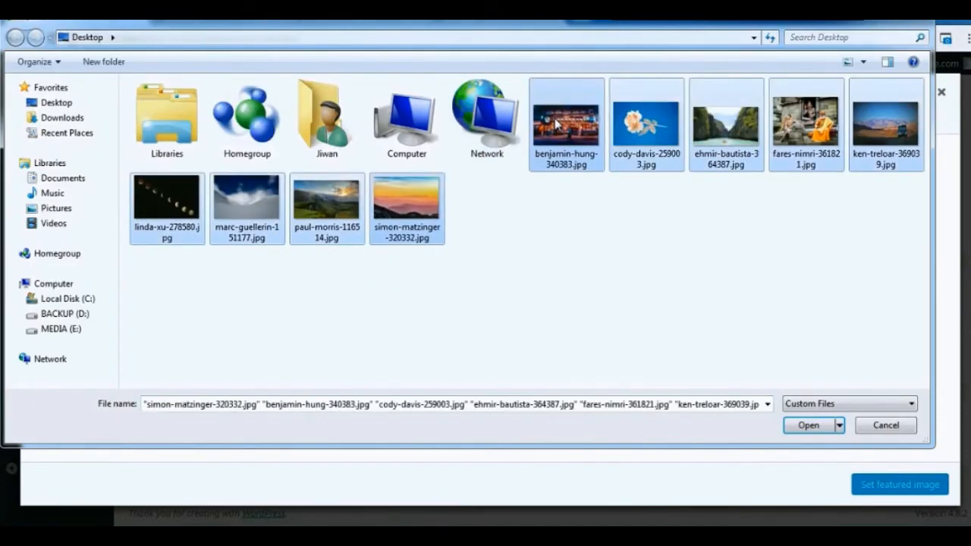
click(809, 424)
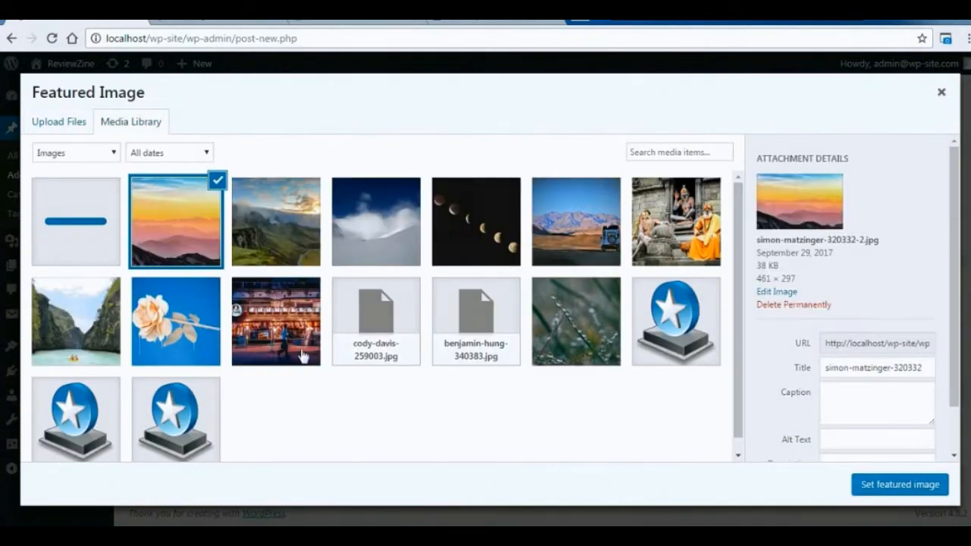
Set the night-time restaurant street photo as the featured image of "2nd Post" and publish the post.
click(302, 356)
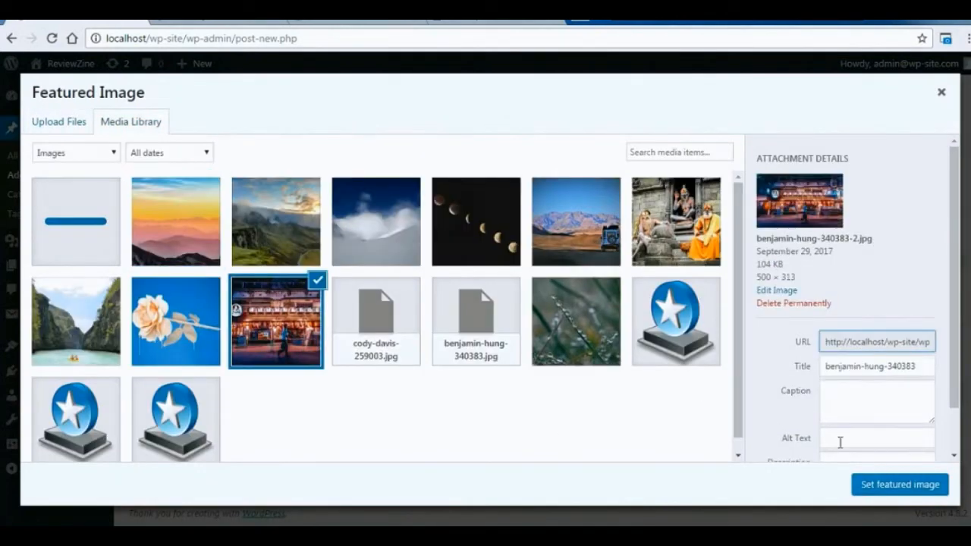
click(895, 486)
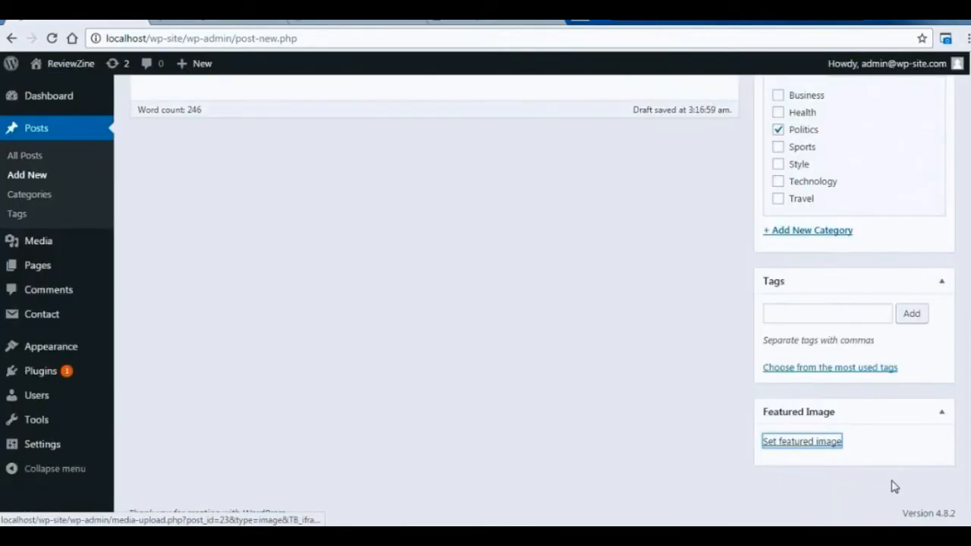
scroll(896, 486, up, 10)
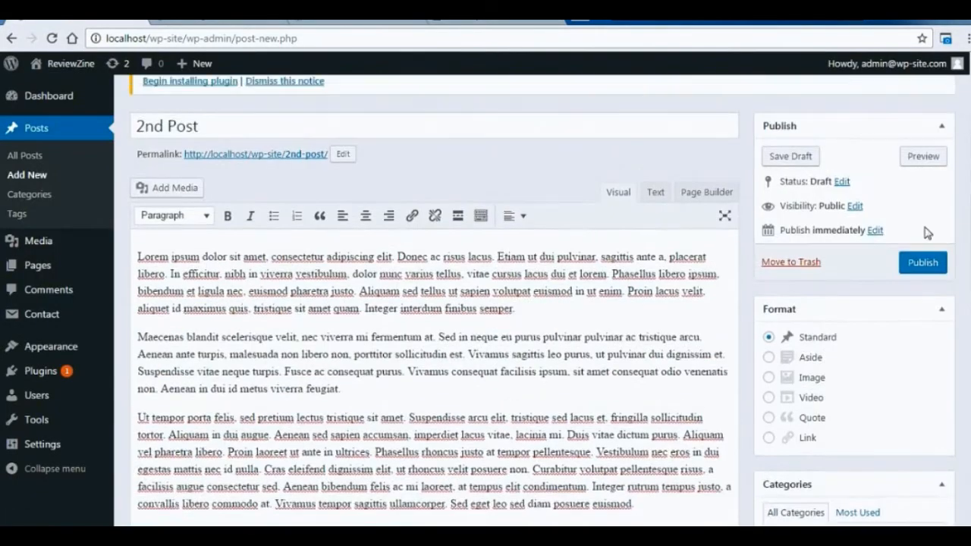
click(938, 262)
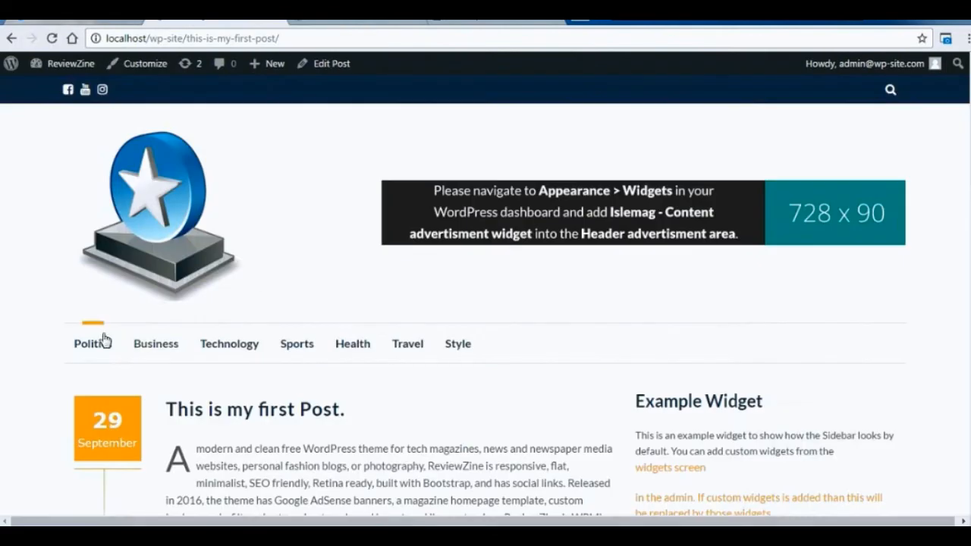
Open the site's Politics category and check how both posts appear with their featured images and excerpts.
click(98, 342)
scroll(953, 91, down, 2)
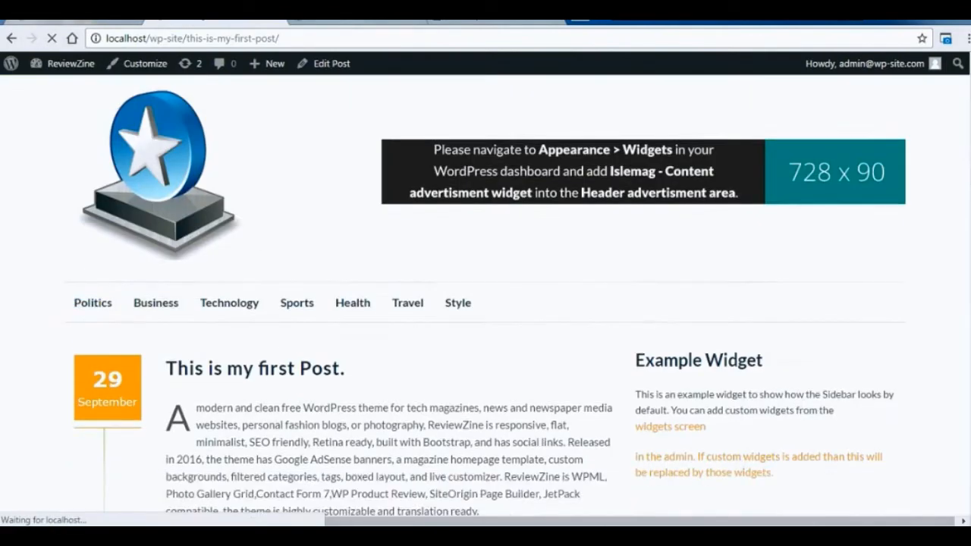
scroll(485, 296, down, 12)
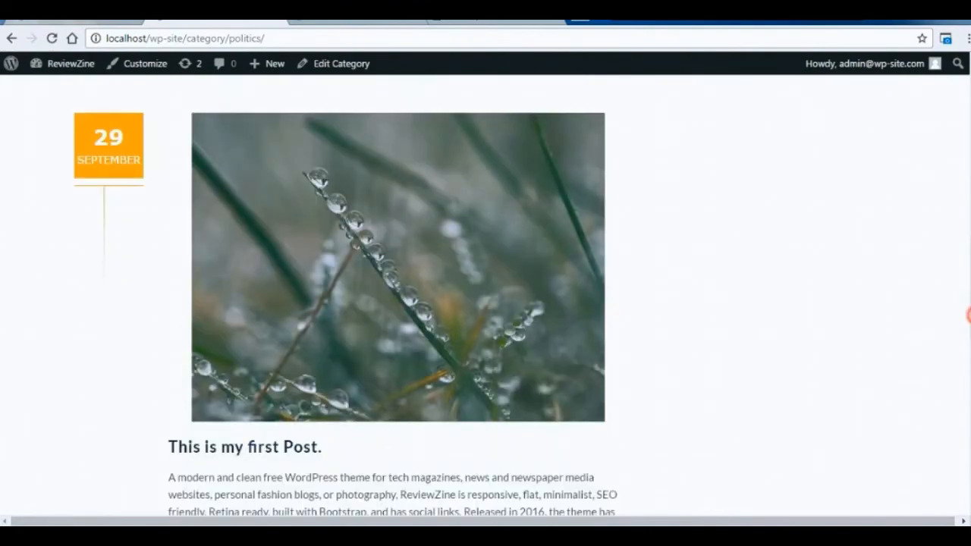
drag(970, 314, 970, 154)
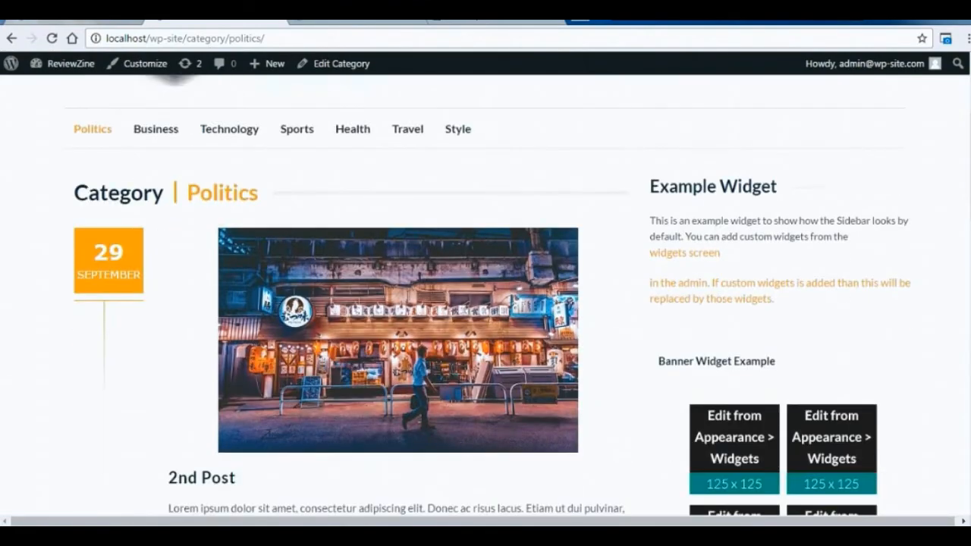
scroll(890, 235, down, 2)
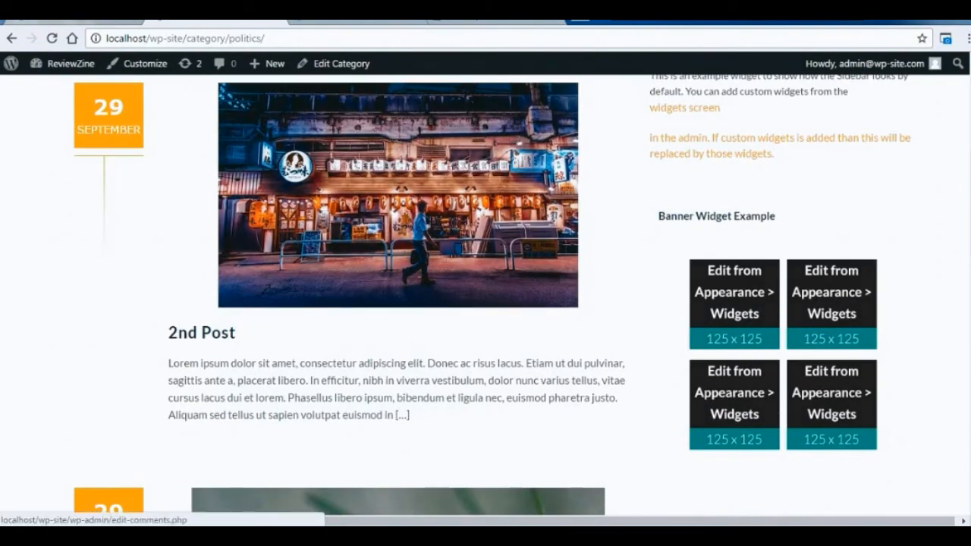
Create a new post titled "Business 1" with the copied placeholder paragraphs and assign it to the Business category.
click(98, 16)
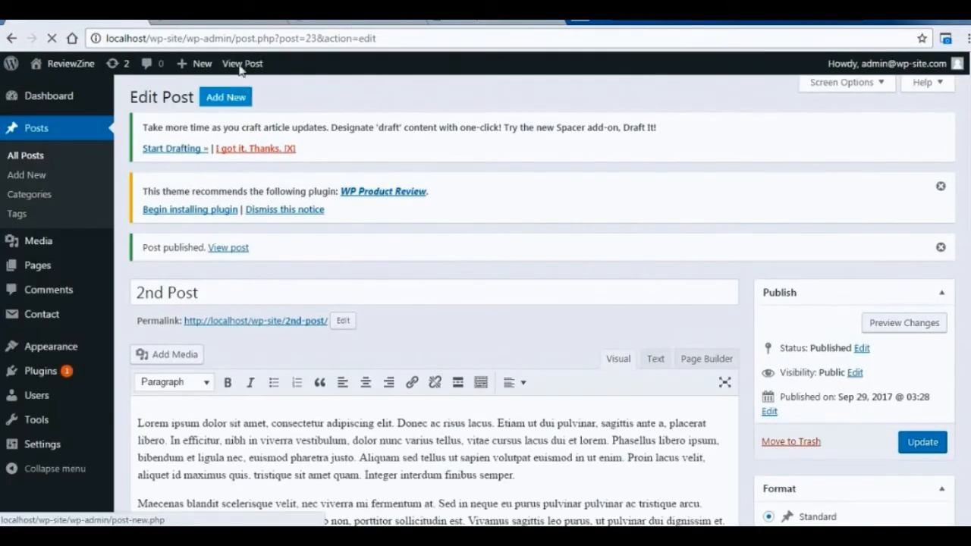
click(228, 98)
text(Business 1)
click(265, 431)
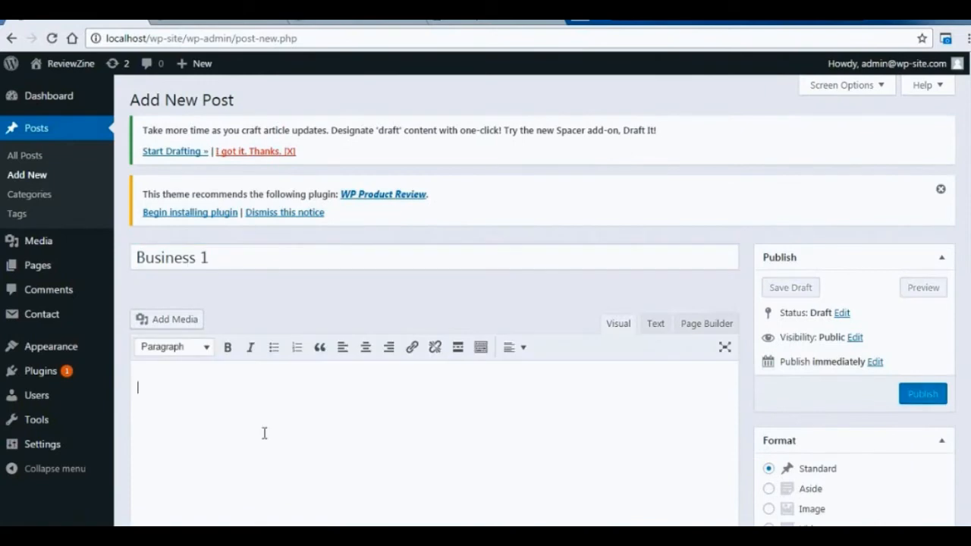
text(Lorem ipsum dolor sit amet, consectetur adipiscing elit. Donec ac risus lacus. Etiam ut dui pulvinar, sagittis ante a, placerat libero. In efficitur, nibh in viverra vestibulum, dolor nunc varius tellus, vitae cursus lacus dui et lorem. Phasellus libero ipsum, bibendum et ligula nec, euismod pharetra justo. Aliquam sed tellus ut sapien volutpat euismod in ut enim. Proin lacus velit, aliquet id maximus quis, tristique sit amet quam. Integer interdum finibus semper.  Maecenas blandit scelerisque velit, nec viverra mi fermentum at. Sed in neque eu purus pulvinar pulvinar ac tristique arcu. Aenean ante turpis, malesuada non libero non, porttitor sollicitudin est. Vivamus sagittis leo purus, ut pulvinar dui dignissim et. Suspendisse vitae neque turpis. Fusce ac consequat purus. Vivamus consequat facilisis ipsum, sit amet consequat odio venenatis non. Aenean in dui id metus viverra feugiat.  Ut tempor porta felis, sed pretium lectus tristique sit amet. Suspendisse arcu elit, tristique sed lacus et, fringilla sollicitudin tortor. Aliquam in dui augue. Aenean sed sapien accumsan, imperdiet lacus vitae, lacinia mi. Duis vitae dictum purus. Aliquam vel pharetra libero. Proin laoreet ut ante in ultrices. Phasellus rhoncus justo at tempor pellentesque. Vestibulum nec eros in dui egestas mattis nec id nulla. Cras eleifend dignissim elit, ut rhoncus velit posuere non. Curabitur volutpat pellentesque risus, a facilisis augue consectetur sed. Aenean bibendum felis ac mi laoreet, at tempus elit condimentum. Integer rutrum tempus justo, a convallis libero commodo at. Vivamus tempor sagittis ullamcorper. Sed eget leo sed diam posuere euismod.)
scroll(797, 347, down, 2)
click(777, 373)
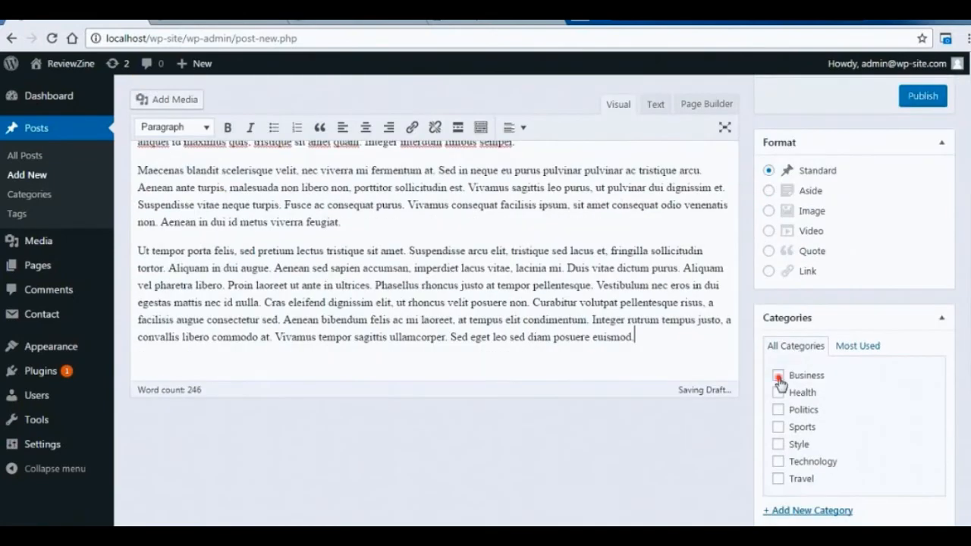
Add the tags "business", "politics" and "travel" to the Business 1 post.
scroll(782, 303, down, 2)
click(870, 461)
text(bu)
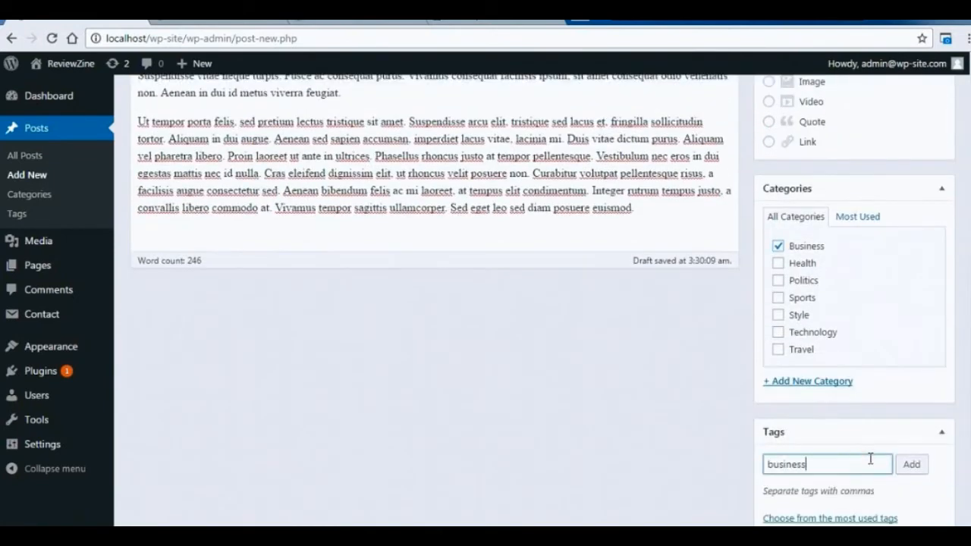
text(siness)
click(913, 464)
scroll(913, 464, down, 2)
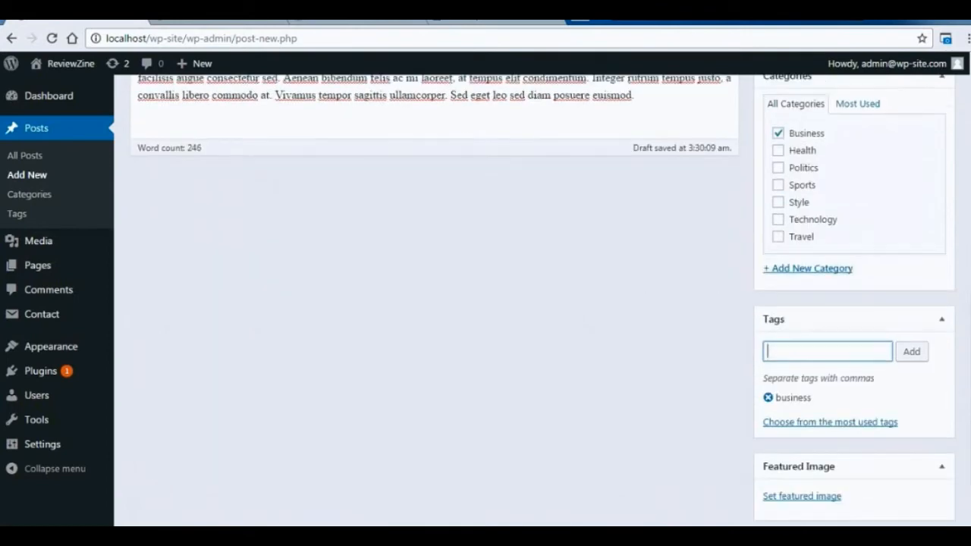
text(politics)
click(911, 334)
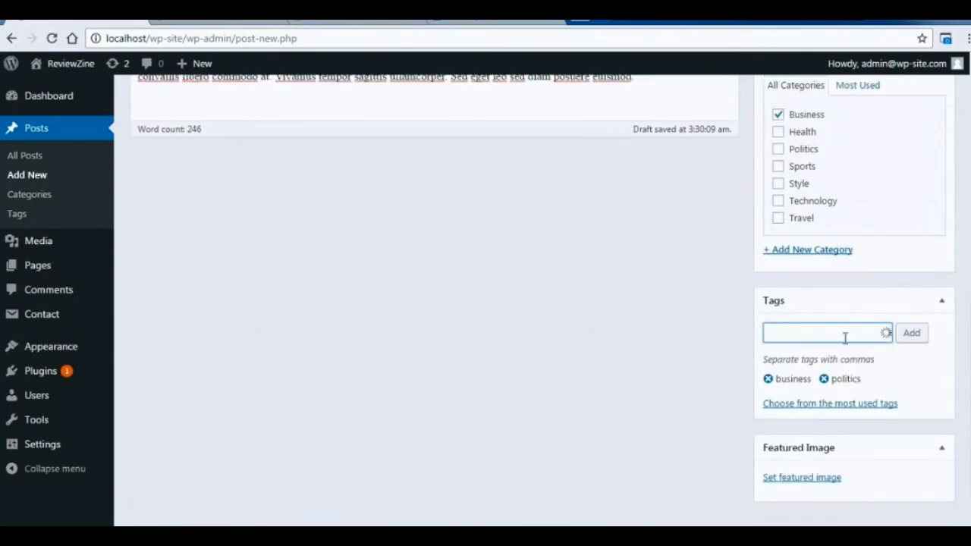
text(trtrave)
text(l)
key(Return)
Add the tags "style", "health", "sports" and "tehnology" to the Business 1 post.
text(style)
key(Return)
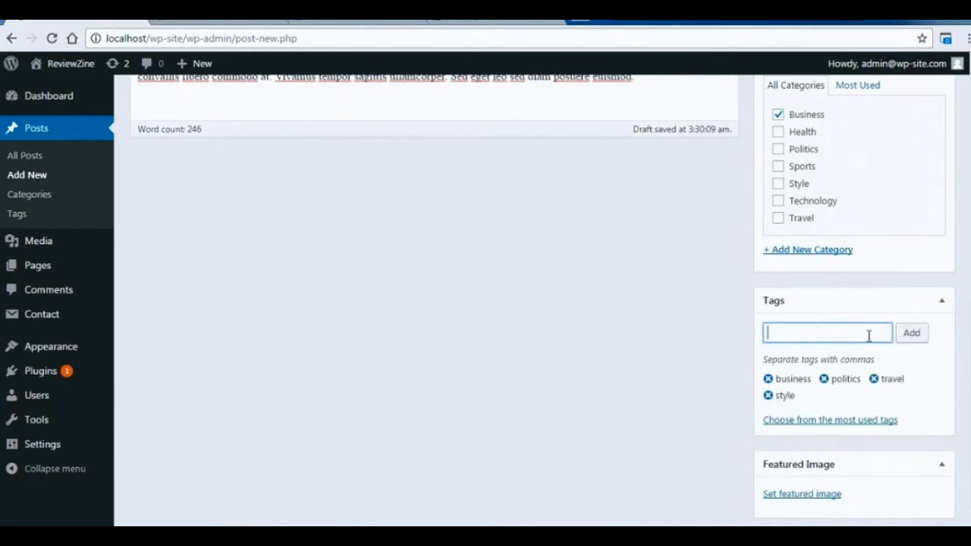
text(health)
key(Return)
text(sports)
key(Return)
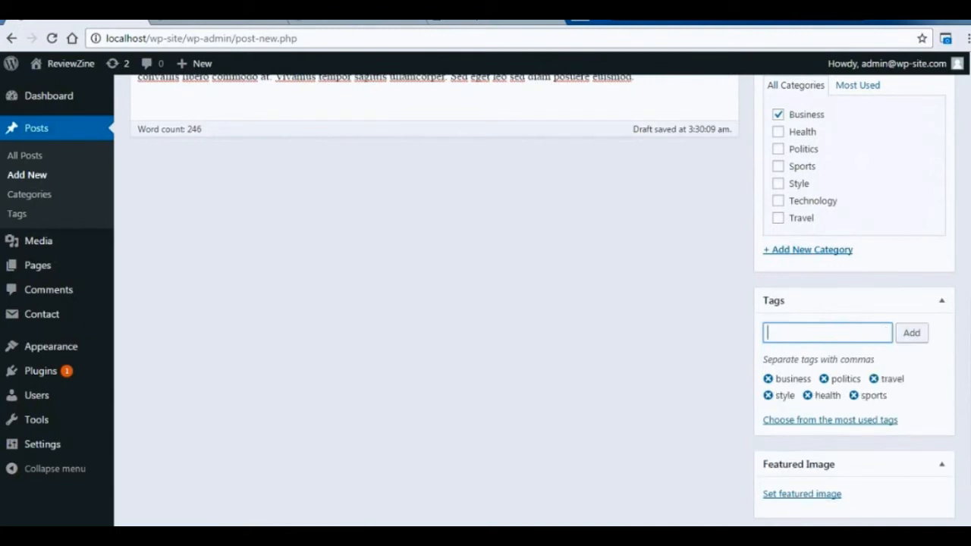
text(tehnolog)
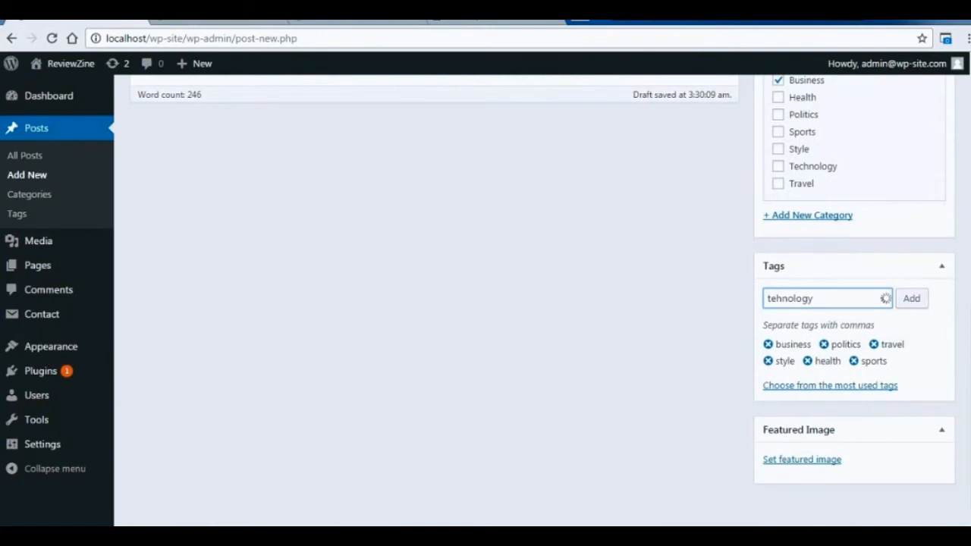
text(y)
key(Return)
Set the rose on a blue background as the featured image of Business 1 and publish the post.
click(802, 443)
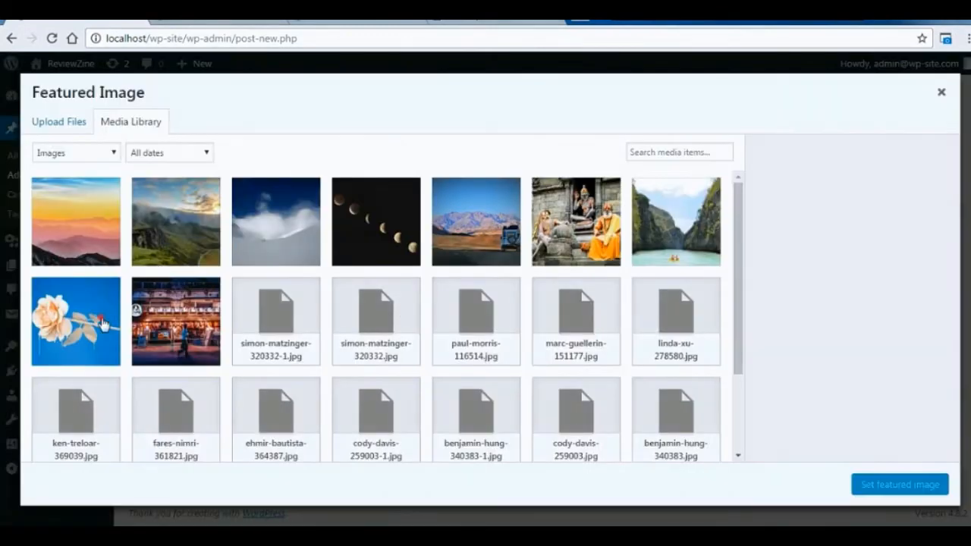
click(102, 324)
click(883, 484)
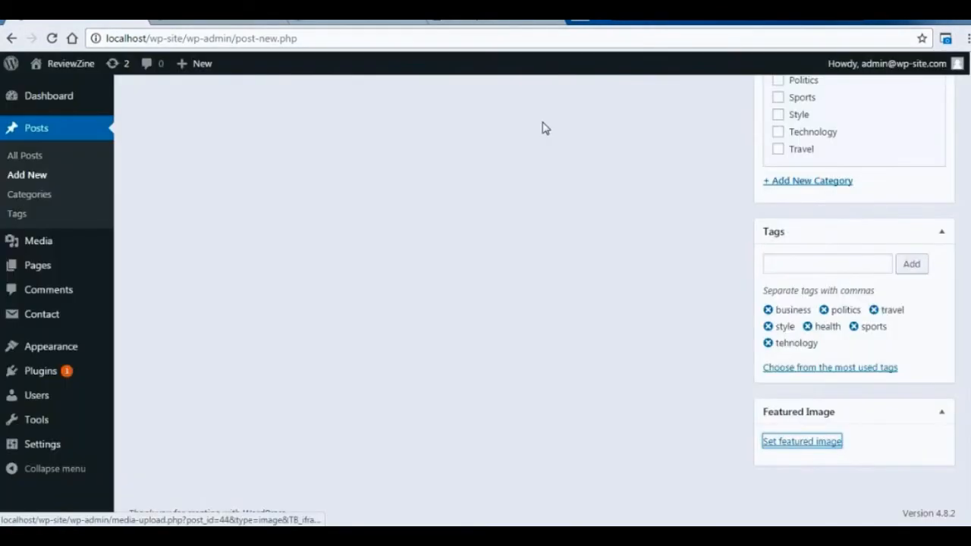
scroll(943, 132, up, 5)
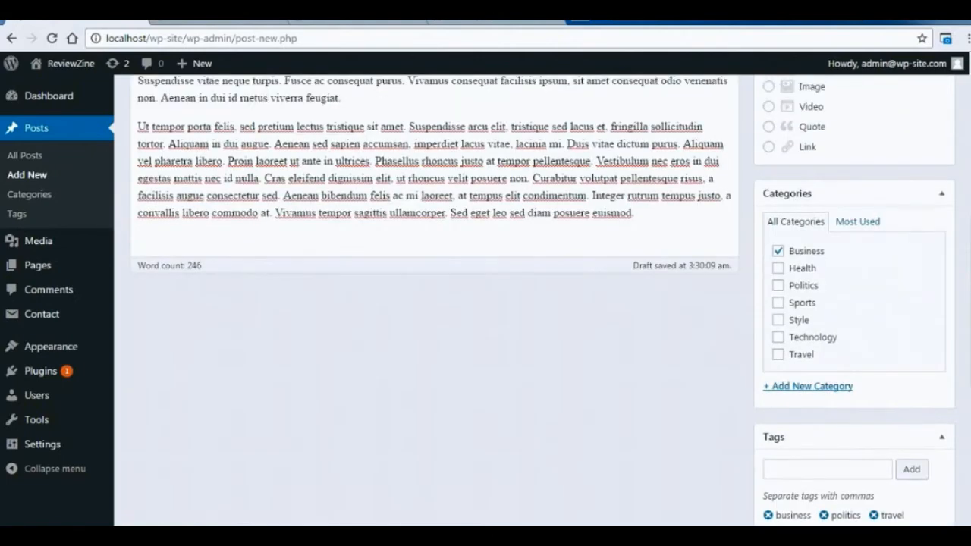
scroll(968, 219, up, 2)
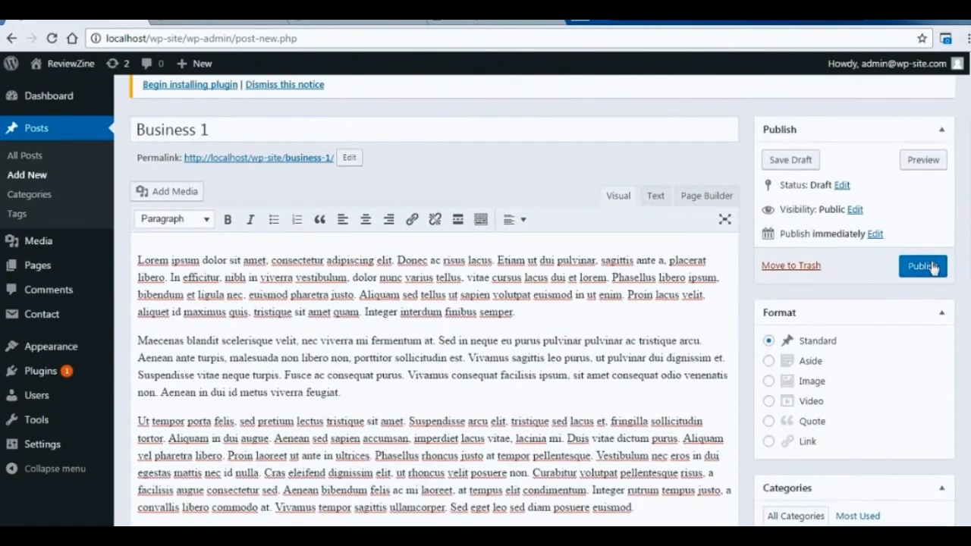
click(932, 267)
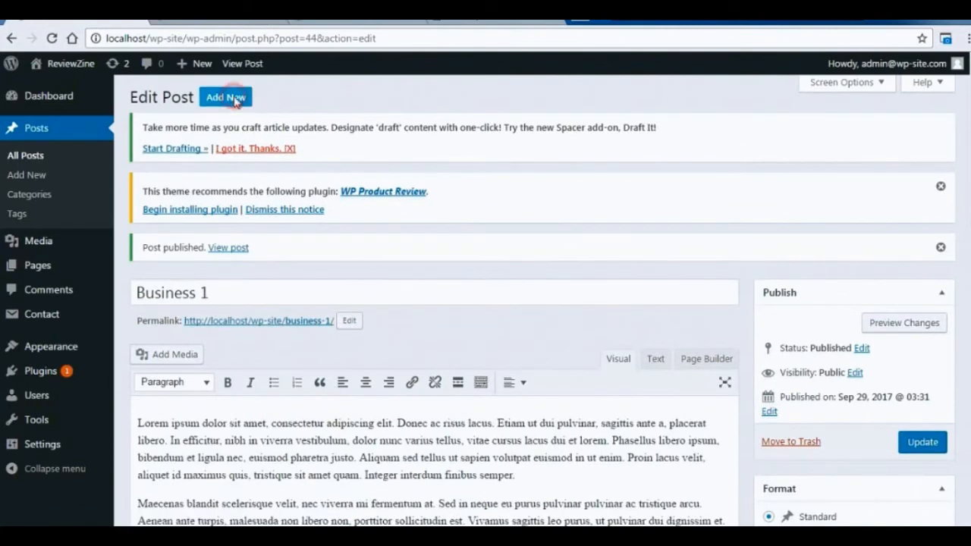
Create a new post titled "Business 2" with the copied placeholder paragraphs and assign it to the Business category.
click(236, 101)
text(Business 2)
click(289, 460)
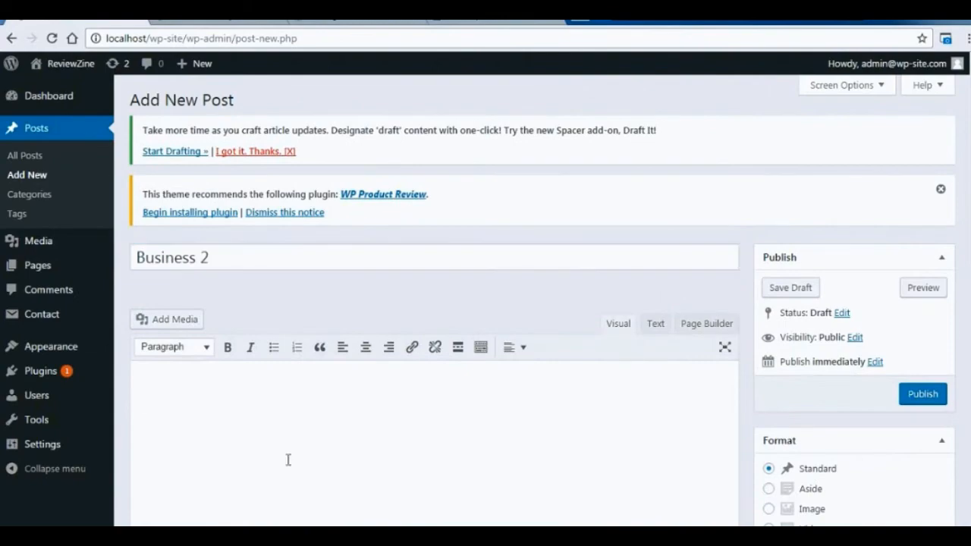
key(ctrl+v)
scroll(873, 370, down, 2)
click(778, 387)
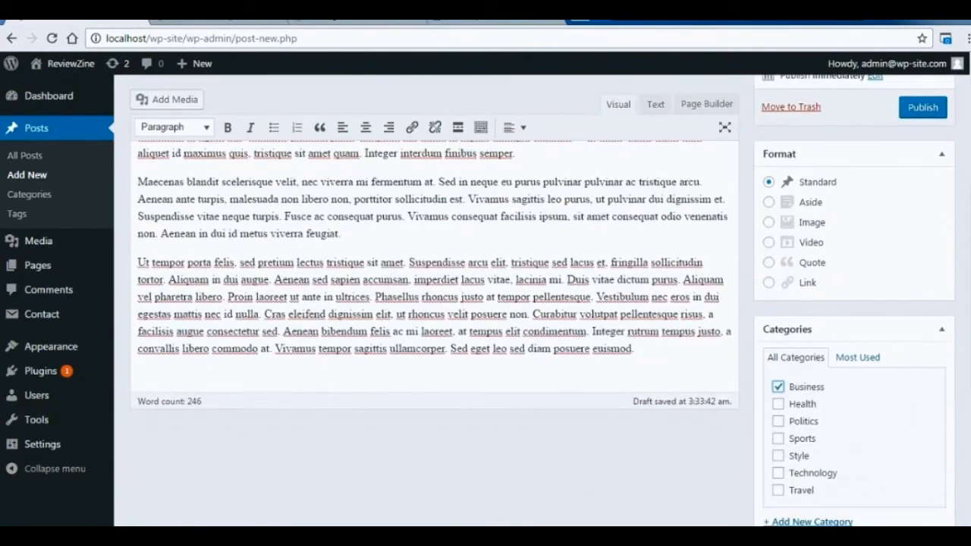
Set the photo of the men in orange robes as the featured image of Business 2 and publish the post.
scroll(797, 402, down, 4)
click(824, 445)
click(577, 224)
click(933, 484)
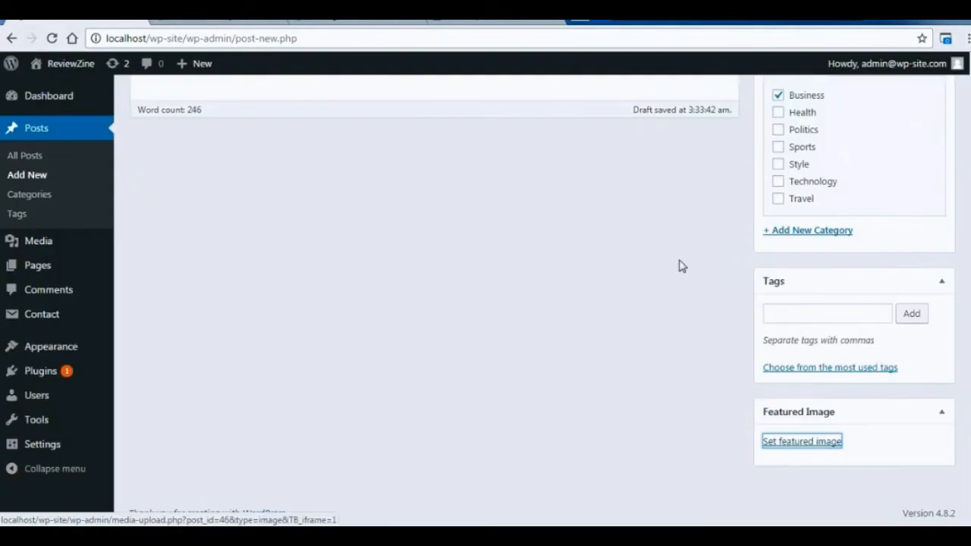
scroll(920, 221, up, 5)
click(924, 184)
Create a new post titled "Technology 1" with the copied placeholder paragraphs and assign it to the Technology category.
click(222, 104)
text(Technology 1)
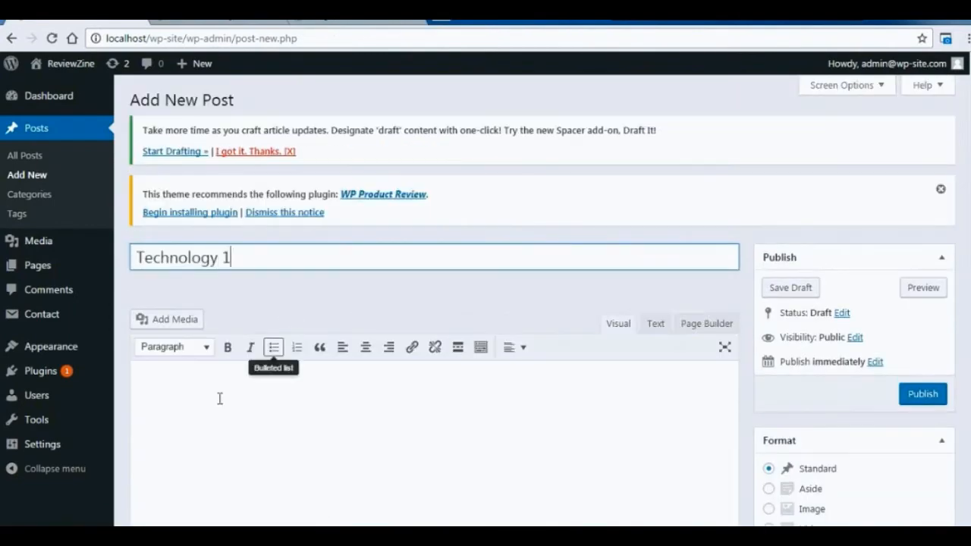
click(219, 397)
text(Lorem ipsum dolor sit amet, consectetur adipiscing elit. Donec ac risus lacus. Etiam ut dui pulvinar, sagittis ante a, placerat libero. In efficitur, nibh in viverra vestibulum, dolor nunc varius tellus, vitae cursus lacus dui et lorem. Phasellus libero ipsum, bibendum et ligula nec, euismod pharetra justo. Aliquam sed tellus ut sapien volutpat euismod in ut enim. Proin lacus velit, aliquet id maximus quis, tristique sit amet quam. Integer interdum finibus semper. Maecenas blandit scelerisque velit, nec viverra mi fermentum at. Sed in neque eu purus pulvinar pulvinar ac tristique arcu. Aenean ante turpis, malesuada non libero non, porttitor sollicitudin est. Vivamus sagittis leo purus, ut pulvinar dui dignissim et. Suspendisse vitae neque turpis. Fusce ac consequat purus. Vivamus consequat facilisis ipsum, sit amet consequat odio venenatis non. Aenean in dui id metus viverra feugiat. Ut tempor porta felis, sed pretium lectus tristique sit amet. Suspendisse arcu elit, tristique sed lacus et, fringilla sollicitudin tortor. Aliquam in dui augue. Aenean sed sapien accumsan, imperdiet lacus vitae, lacinia mi. Duis vitae dictum purus. Aliquam vel pharetra libero. Proin laoreet ut ante in ultrices. Phasellus rhoncus justo at tempor pellentesque. Vestibulum nec eros in dui egestas mattis nec id nulla. Cras eleifend dignissim elit, ut rhoncus velit posuere non. Curabitur volutpat pellentesque risus, a facilisis augue consectetur sed. Aenean bibendum felis ac mi laoreet, at tempus elit condimentum. Integer rutrum tempus justo, a convallis libero commodo at. Vivamus tempor sagittis ullamcorper. Sed eget leo sed diam posuere euismod.)
scroll(880, 230, down, 2)
scroll(880, 230, down, 3)
click(776, 387)
Set a media library photo as the featured image of Technology 1 and publish the post.
scroll(797, 395, down, 3)
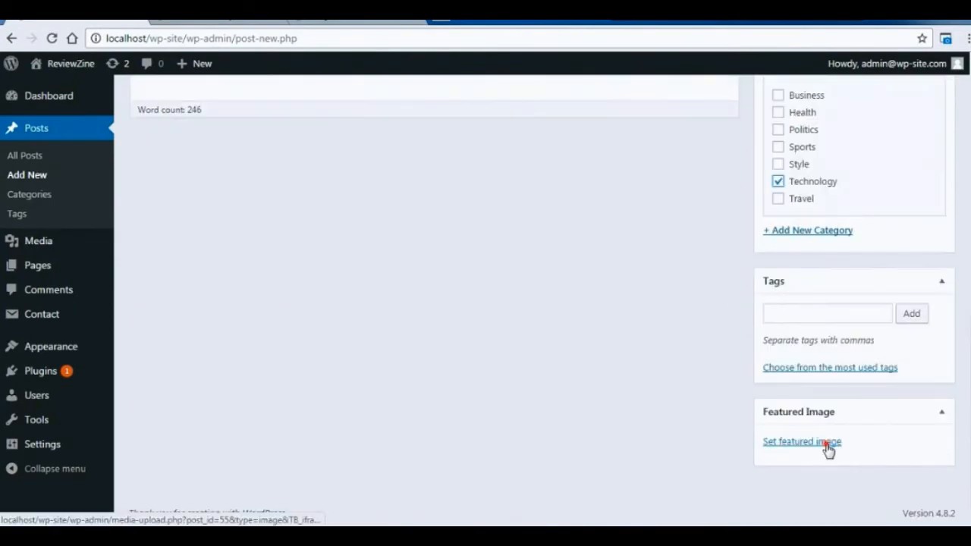
click(826, 451)
click(495, 249)
click(903, 486)
scroll(795, 188, up, 5)
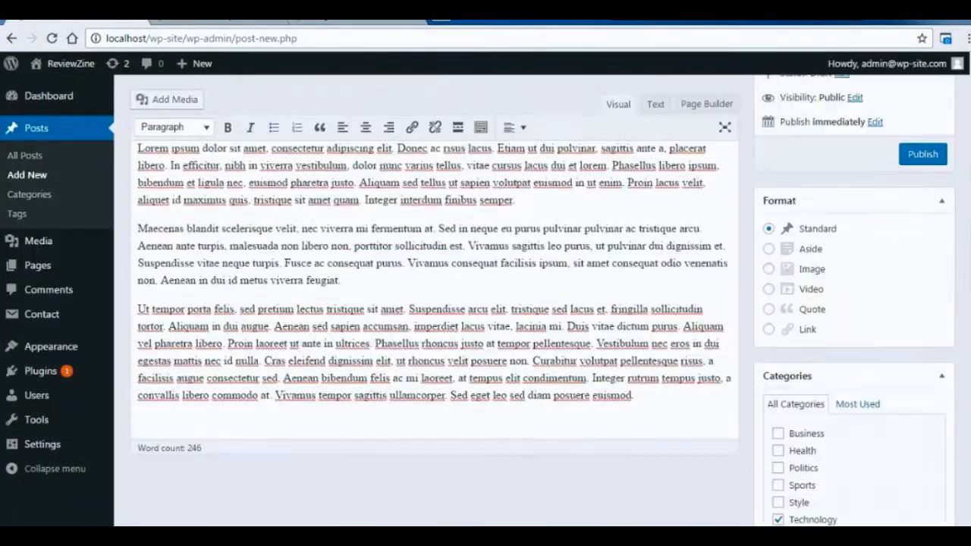
click(926, 212)
Create a new post titled "Health 1" with the copied placeholder paragraphs and assign it to the Health category.
click(227, 96)
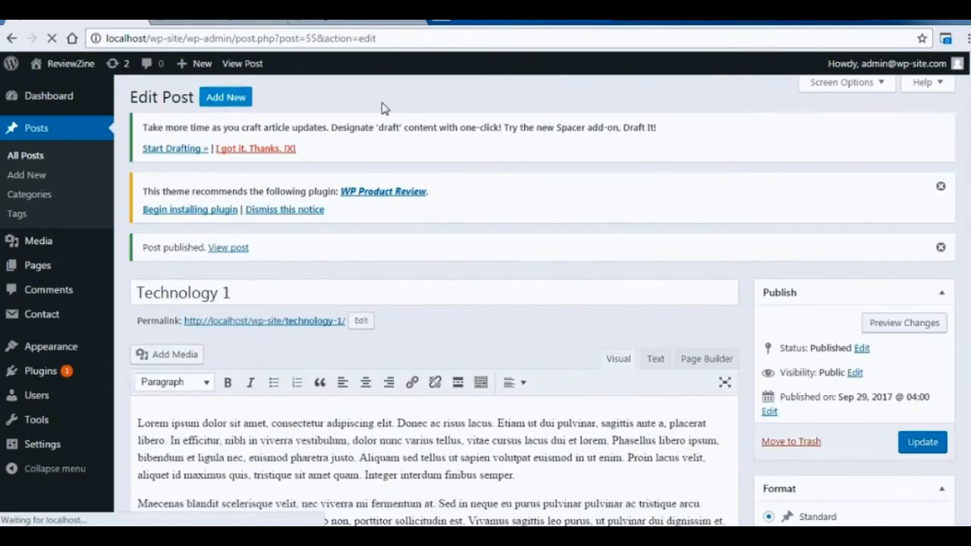
click(389, 256)
text(Heath 1)
click(162, 257)
text(l)
click(178, 421)
key(ctrl+v)
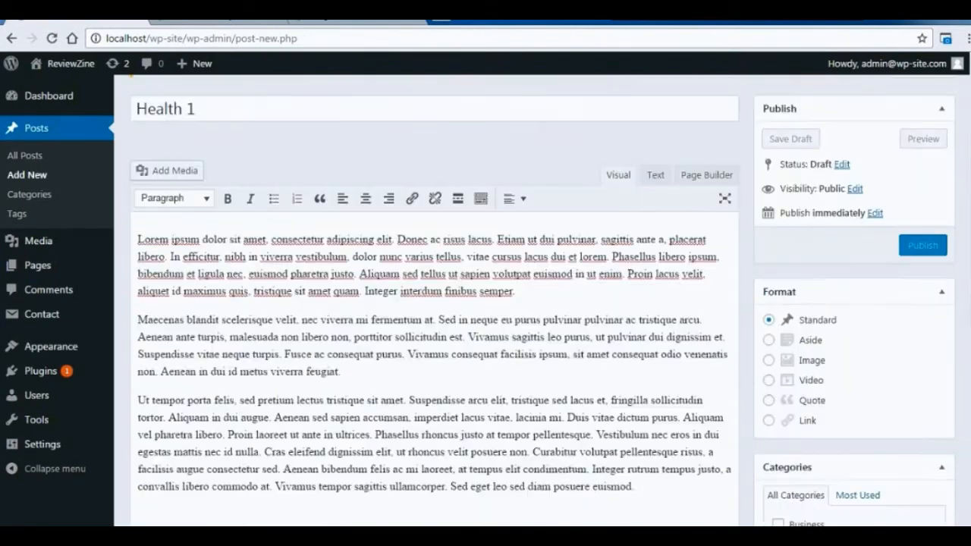
scroll(783, 371, down, 3)
click(780, 366)
Set the photo of the moon phases as the featured image of Health 1 and publish the post.
scroll(781, 369, down, 3)
click(815, 473)
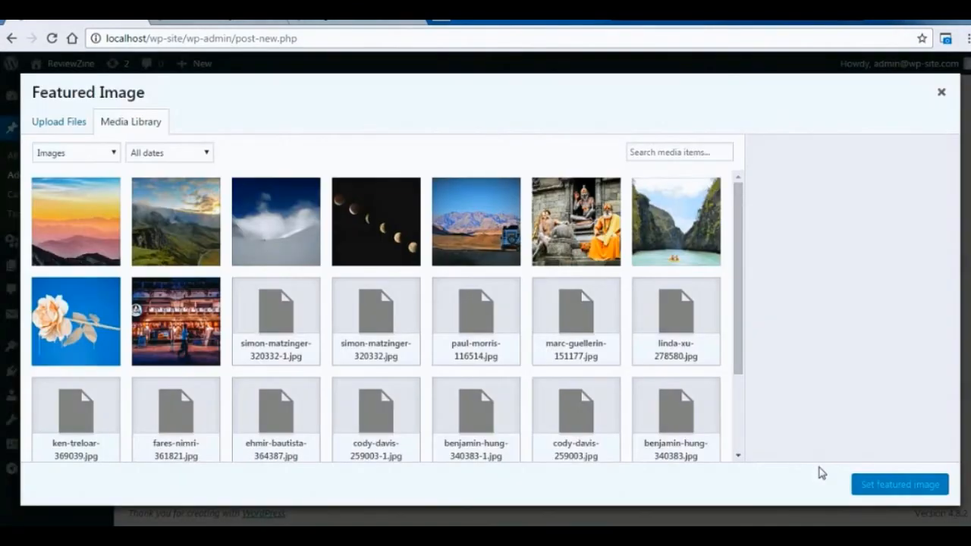
click(415, 219)
click(867, 484)
scroll(910, 303, up, 5)
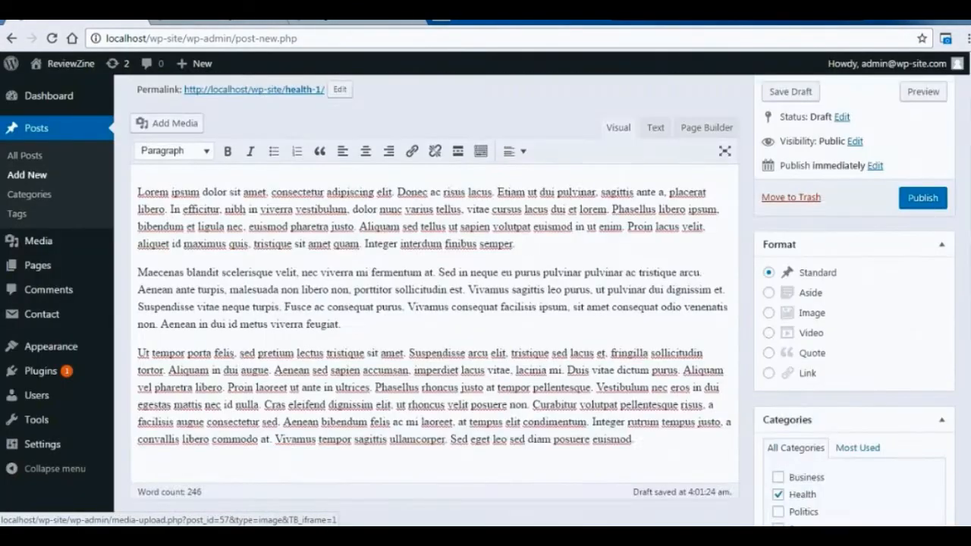
click(916, 298)
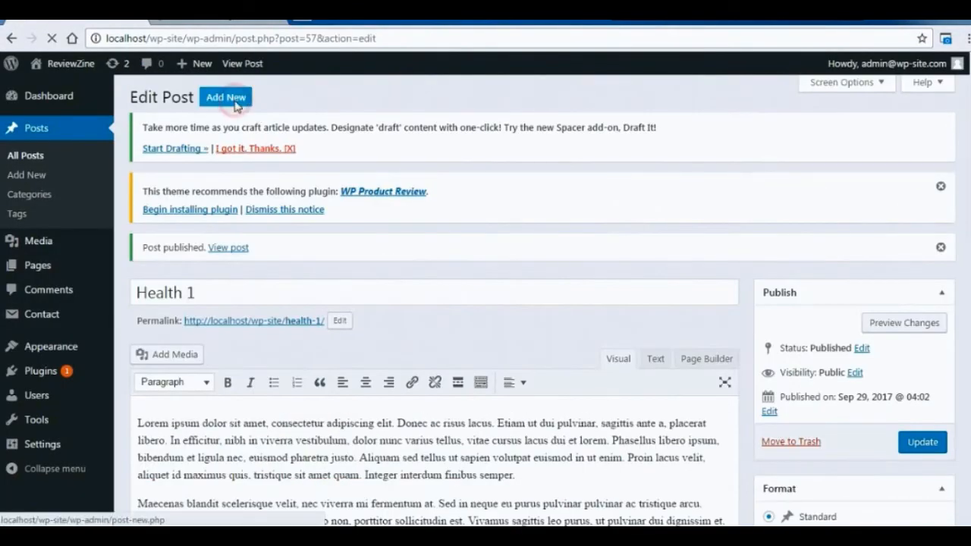
Create a new post titled "Sports 1" with the copied placeholder paragraphs and assign it to the Sports category.
click(227, 97)
text(Sport 1)
key(Left)
key(Left)
text(s)
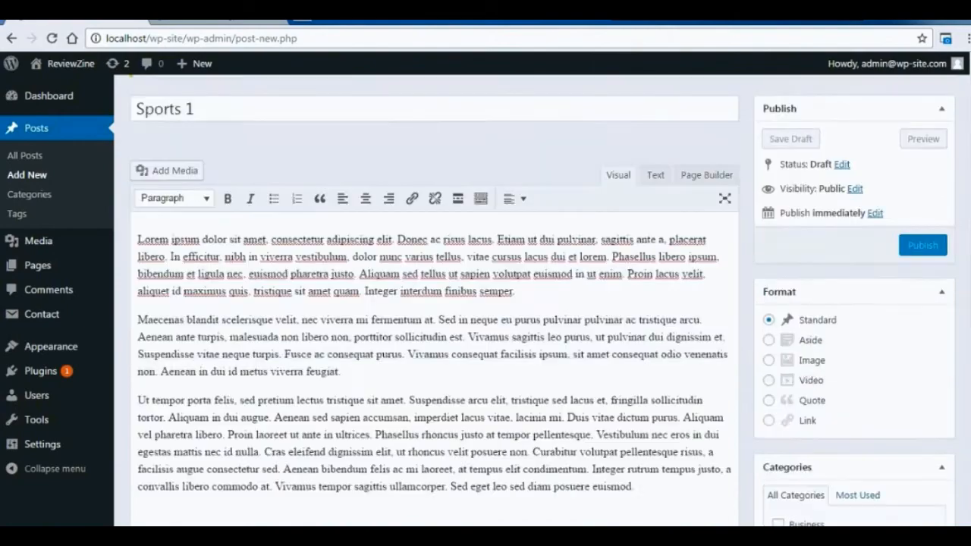
scroll(831, 186, down, 10)
click(778, 147)
Set the snowy mountain photo marc-guellerin-151177-1.jpg as the featured image of Sports 1 and publish the post.
click(802, 442)
click(275, 221)
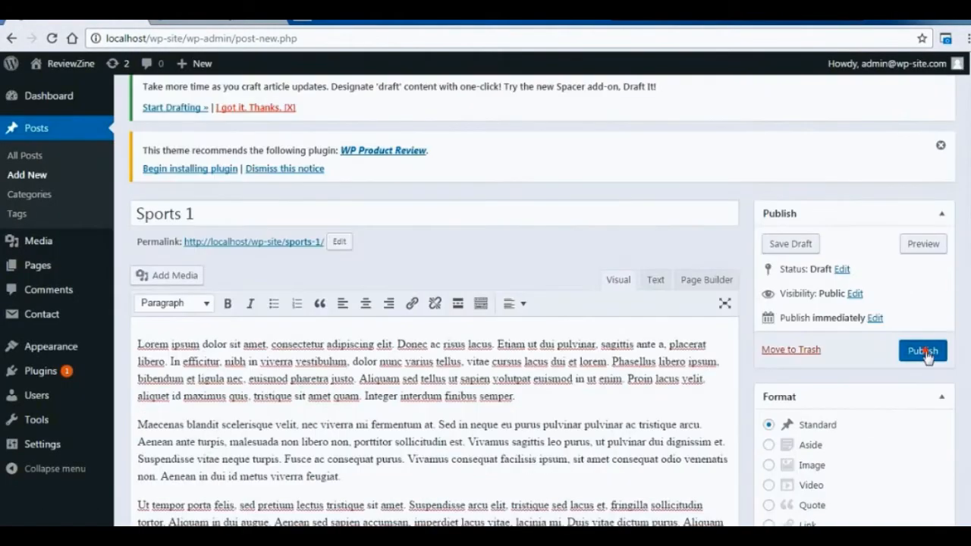
click(925, 354)
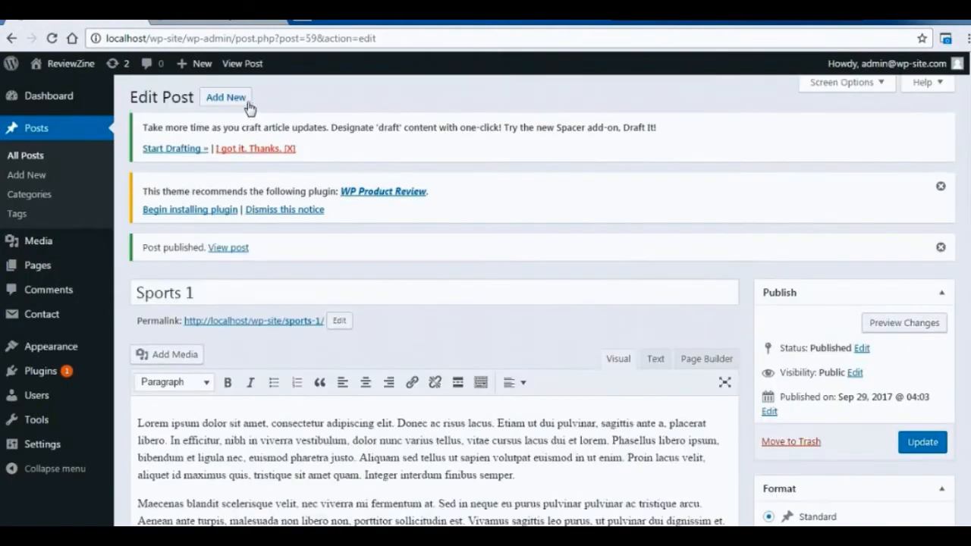
Create a new post titled "Travel 1" with the copied placeholder paragraphs and assign it to the Travel category.
click(245, 101)
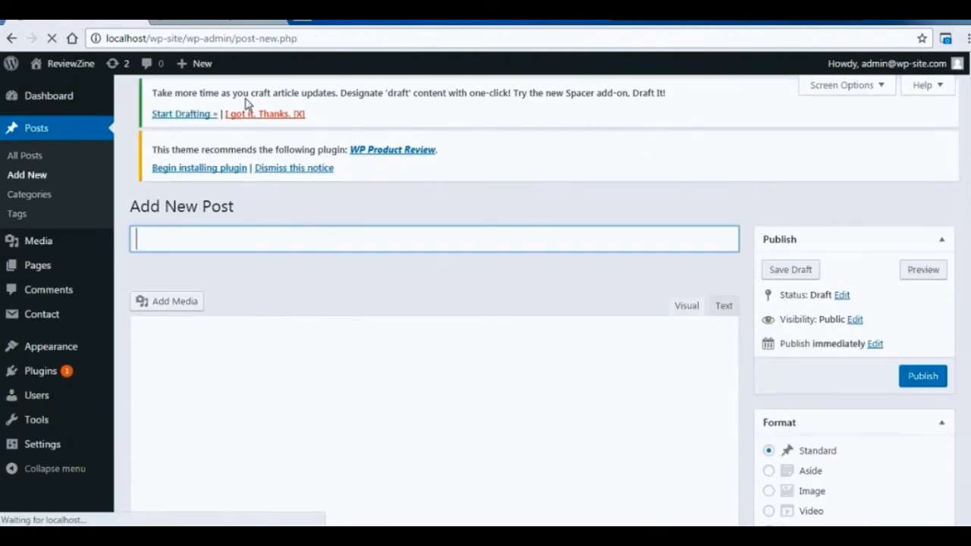
text(Travel 1)
click(256, 407)
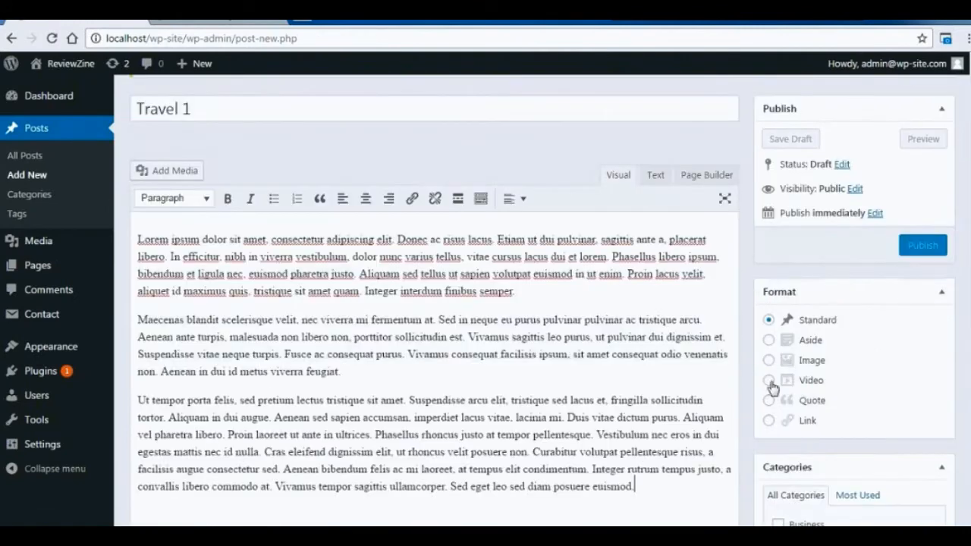
scroll(961, 329, down, 4)
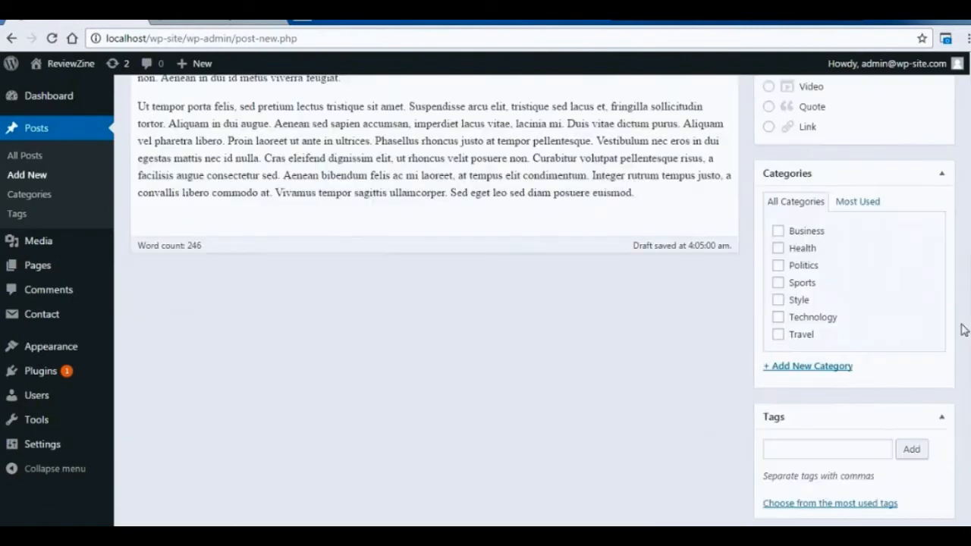
click(778, 334)
Set the green mountain landscape photo as the featured image of Travel 1 and publish the post.
scroll(960, 308, down, 2)
click(796, 446)
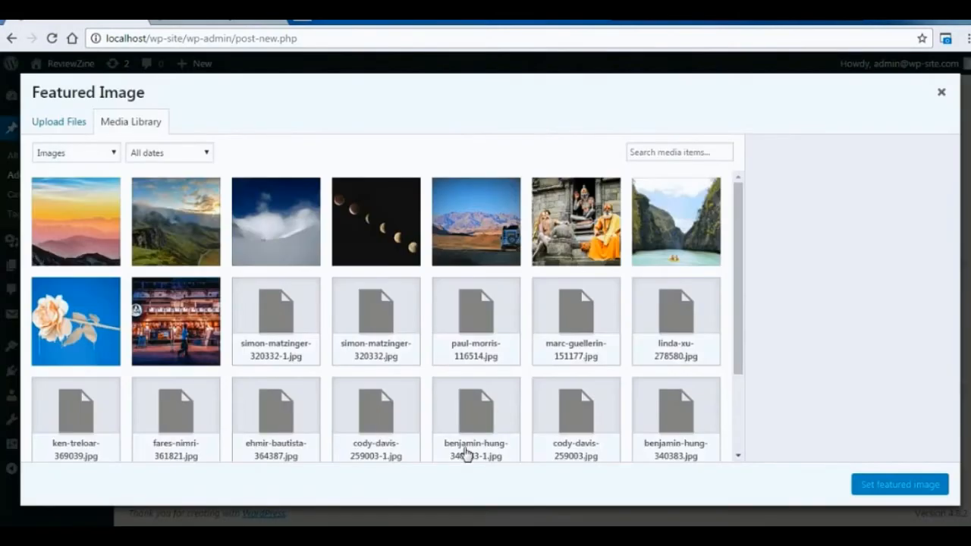
click(177, 218)
click(901, 485)
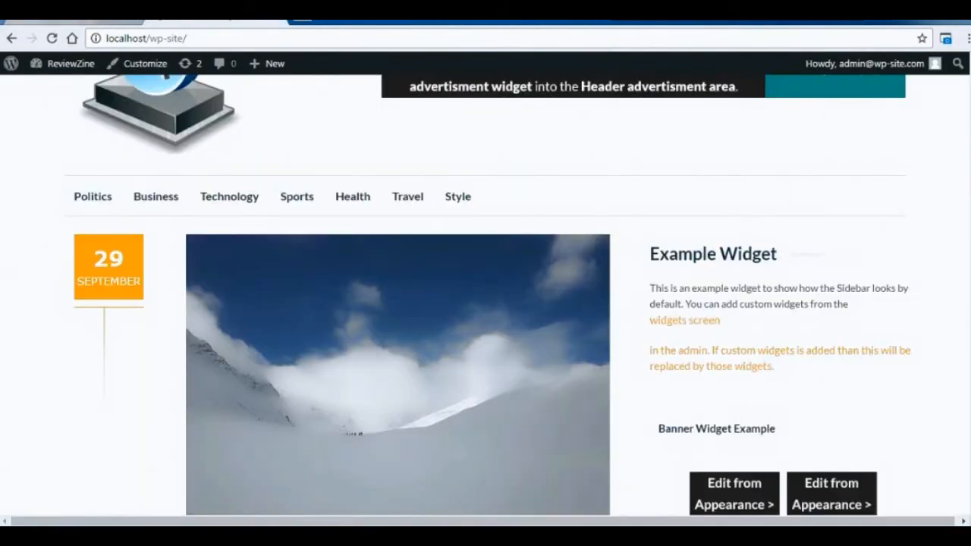
Look through the published posts on the site's home page, from the newest down to the first post.
scroll(486, 296, down, 8)
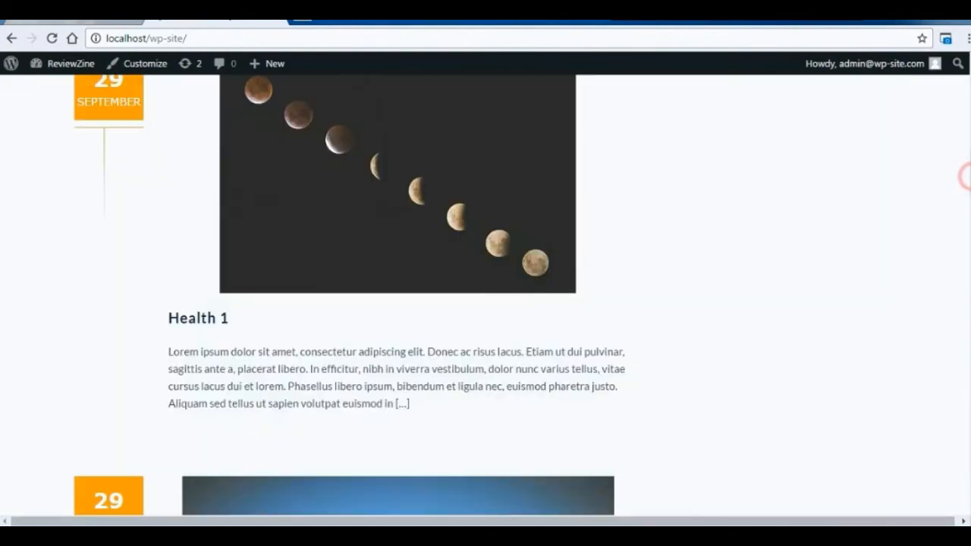
scroll(486, 296, down, 14)
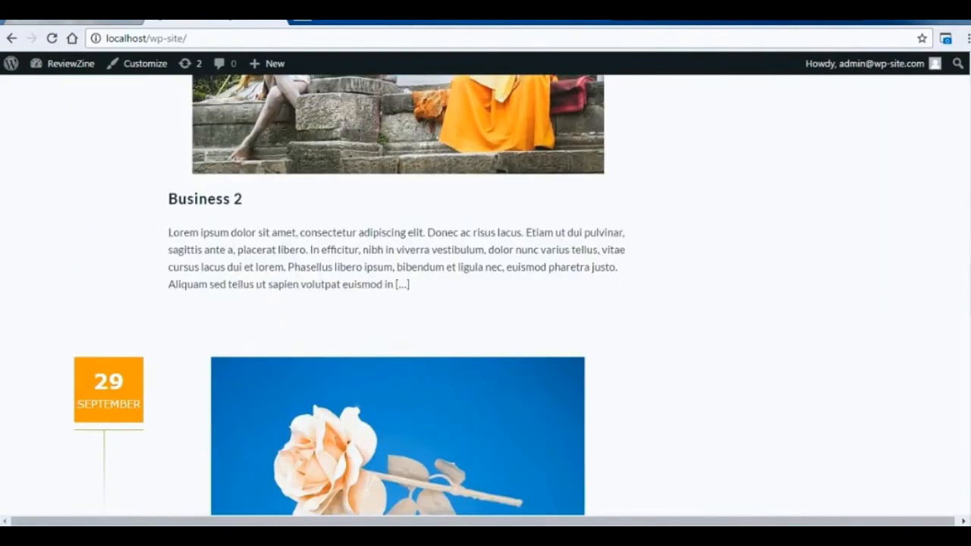
scroll(486, 296, down, 10)
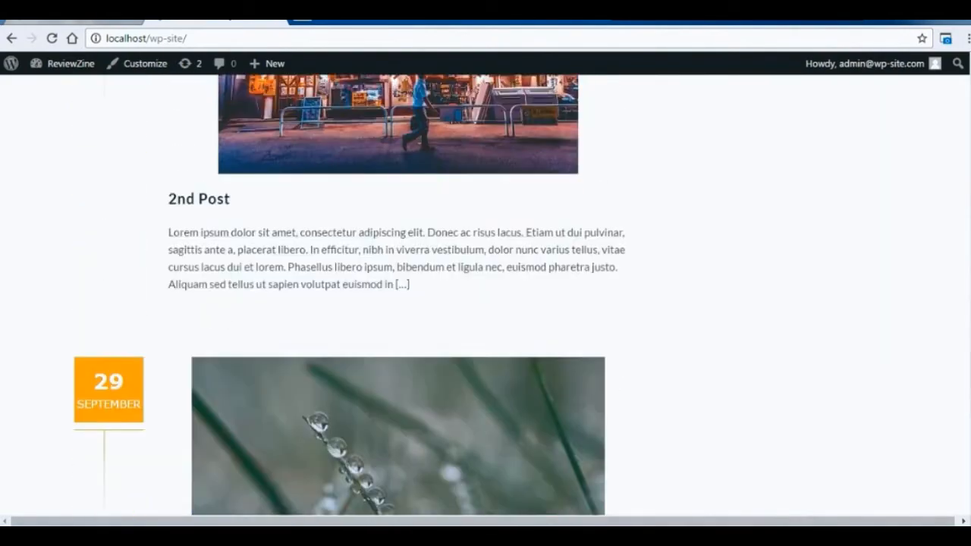
scroll(485, 296, down, 15)
scroll(486, 296, up, 12)
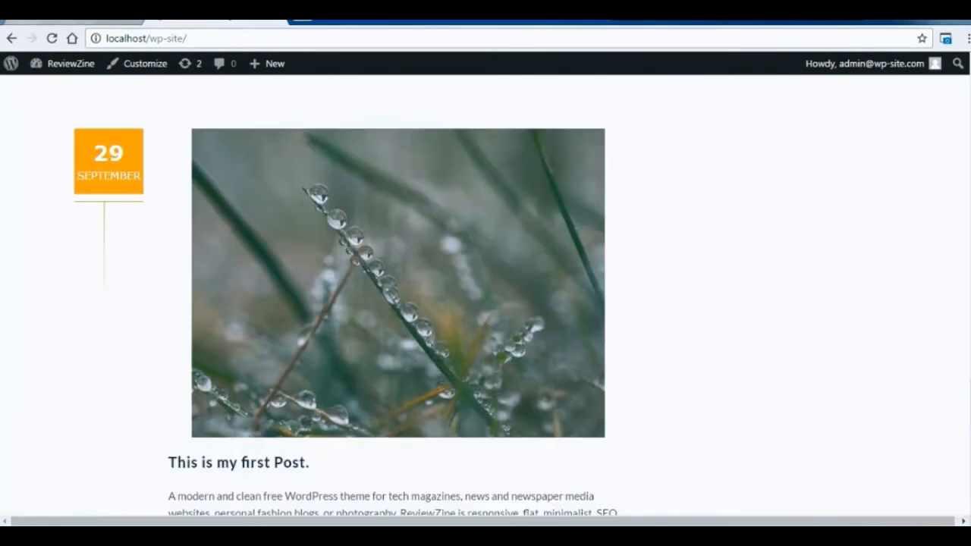
scroll(486, 296, up, 12)
scroll(486, 296, up, 10)
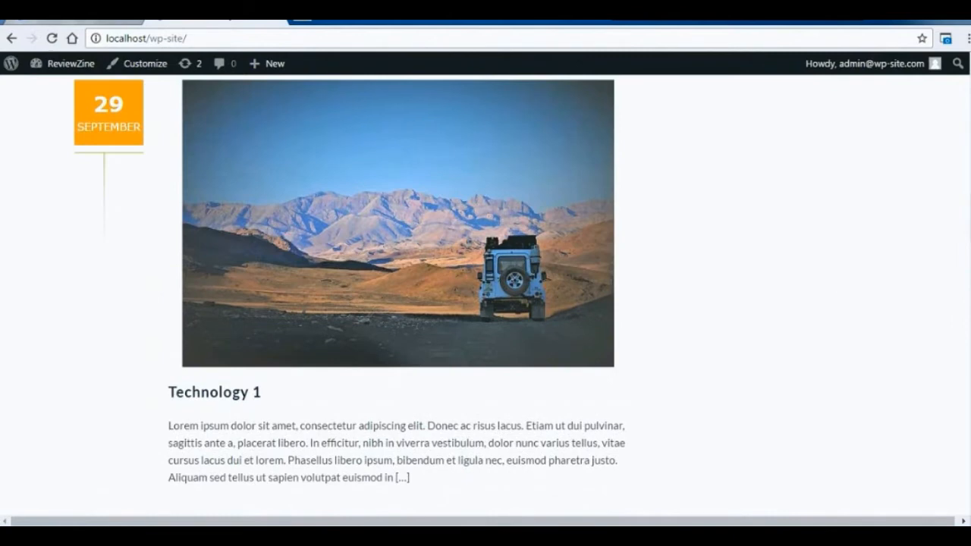
scroll(486, 296, up, 10)
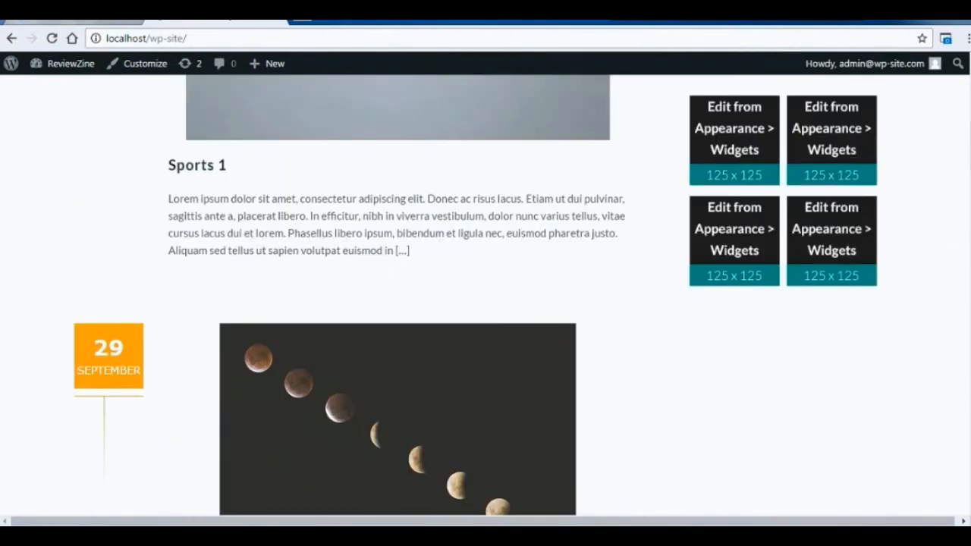
scroll(485, 296, up, 4)
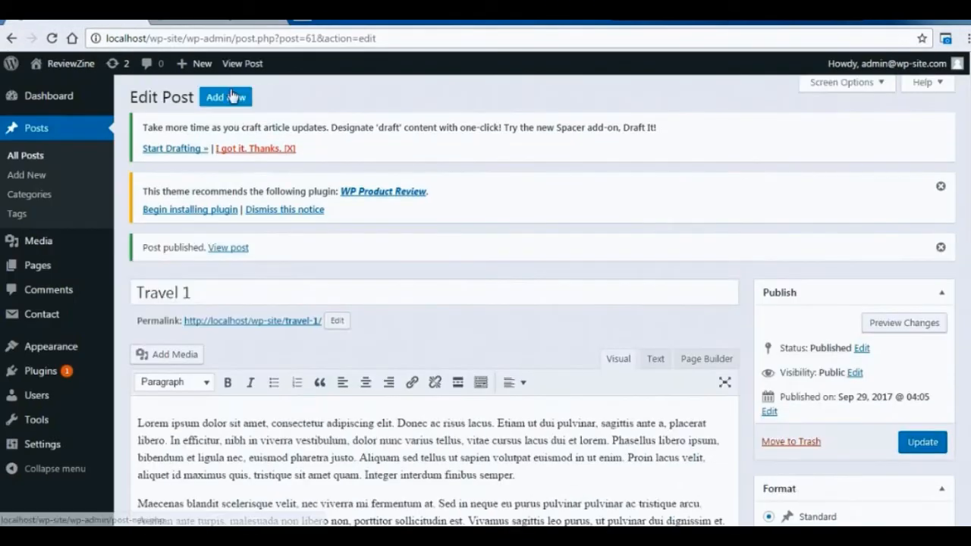
Create a new post titled "Style 1" with the copied placeholder paragraphs and assign it to the Style category.
click(231, 97)
text(Style 1)
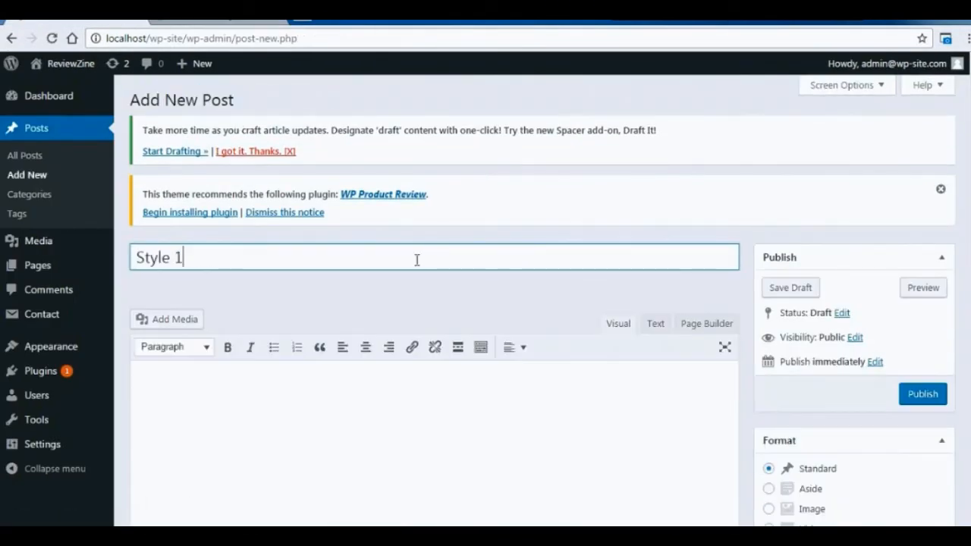
click(478, 394)
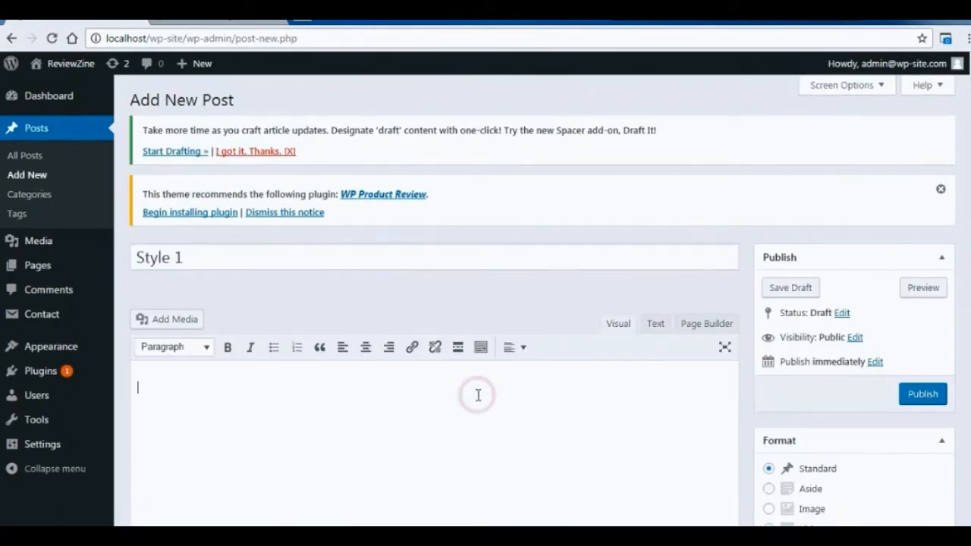
text(Lorem ipsum dolor sit amet, consectetur adipiscing elit. Donec ac risus lacus. Etiam ut dui pulvinar, sagittis ante a, placerat libero. In efficitur, nibh in viverra vestibulum, dolor nunc varius tellus, vitae cursus lacus dui et lorem. Phasellus libero ipsum, bibendum et ligula nec, euismod pharetra justo. Aliquam sed tellus ut sapien volutpat euismod in ut enim. Proin lacus velit, aliquet id maximus quis, tristique sit amet quam. Integer interdum finibus semper. Maecenas blandit scelerisque velit, nec viverra mi fermentum at. Sed in neque eu purus pulvinar pulvinar ac tristique arcu. Aenean ante turpis, malesuada non libero non, porttitor sollicitudin est. Vivamus sagittis leo purus, ut pulvinar dui dignissim et. Suspendisse vitae neque turpis. Fusce ac consequat purus. Vivamus consequat facilisis ipsum, sit amet consequat odio venenatis non. Aenean in dui id metus viverra feugiat. Ut tempor porta felis, sed pretium lectus tristique sit amet. Suspendisse arcu elit, tristique sed lacus et, fringilla sollicitudin tortor. Aliquam in dui augue. Aenean sed sapien accumsan, imperdiet lacus vitae, lacinia mi. Duis vitae dictum purus. Aliquam vel pharetra libero. Proin laoreet ut ante in ultrices. Phasellus rhoncus justo at tempor pellentesque. Vestibulum nec eros in dui egestas mattis nec id nulla. Cras eleifend dignissim elit, ut rhoncus velit posuere non. Curabitur volutpat pellentesque risus, a facilisis augue consectetur sed. Aenean bibendum felis ac mi laoreet, at tempus elit condimentum. Integer rutrum tempus justo, a convallis libero commodo at. Vivamus tempor sagittis ullamcorper. Sed eget leo sed diam posuere euismod.)
scroll(434, 304, down, 6)
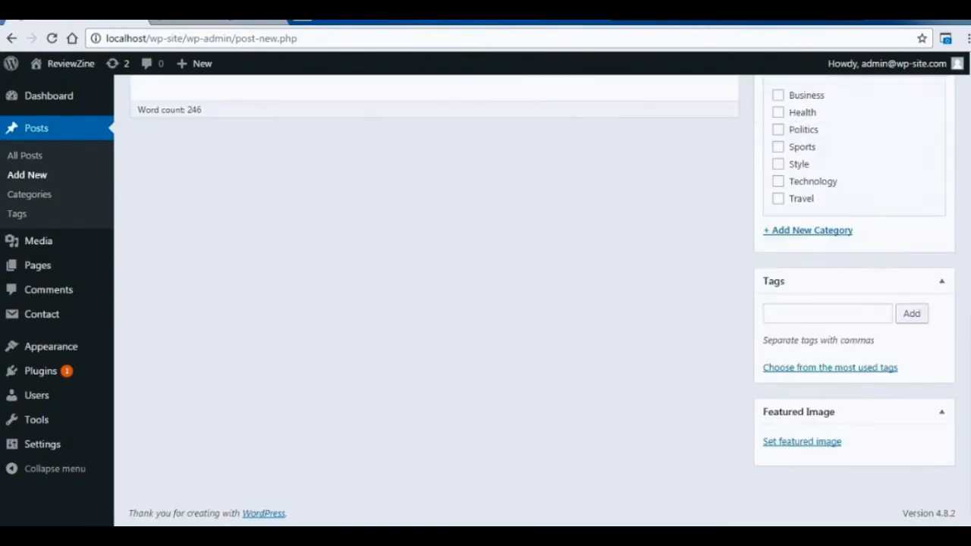
Set the orange sunset photo simon-matzinger-320332-2.jpg as the featured image of Style 1 and publish the post.
click(829, 448)
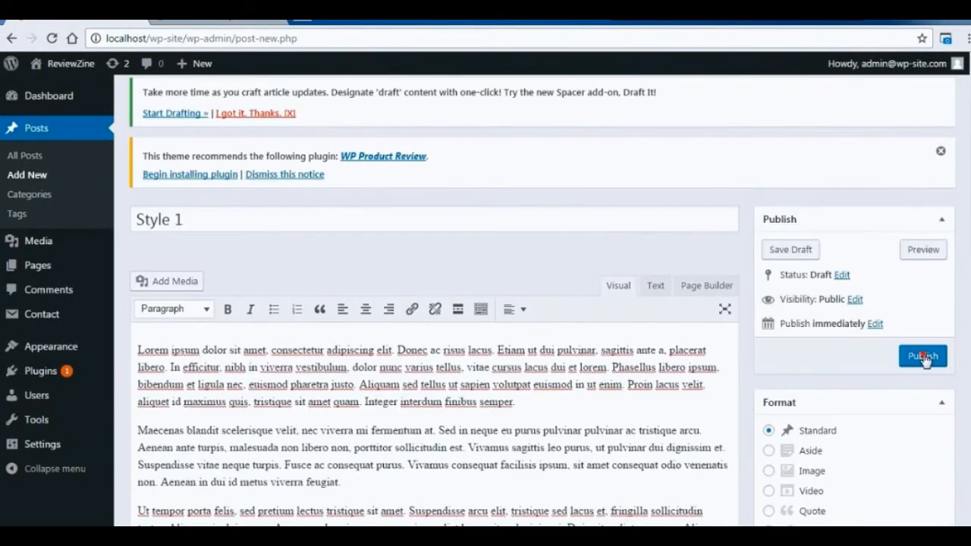
click(923, 356)
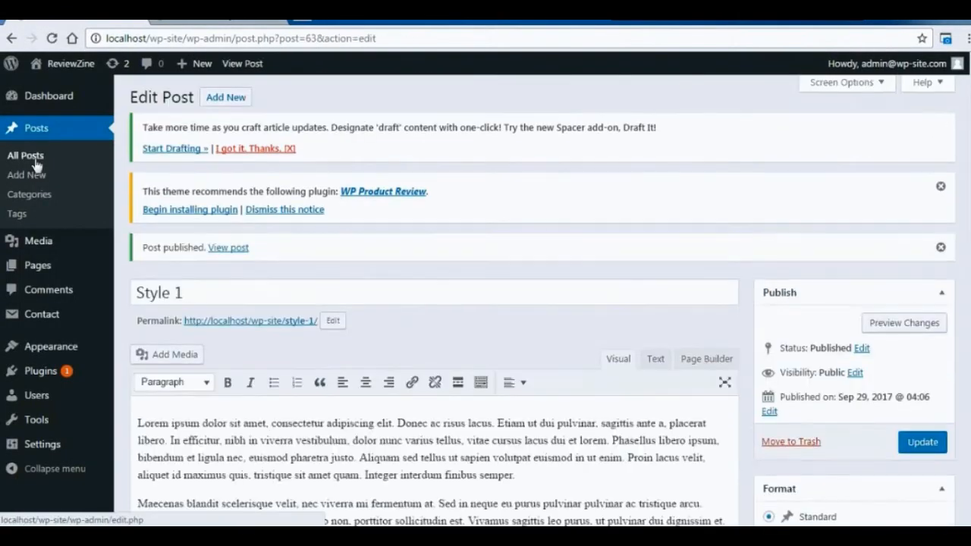
Open the list of all posts and check the titles, categories and tags of the published posts.
click(26, 155)
scroll(543, 303, down, 3)
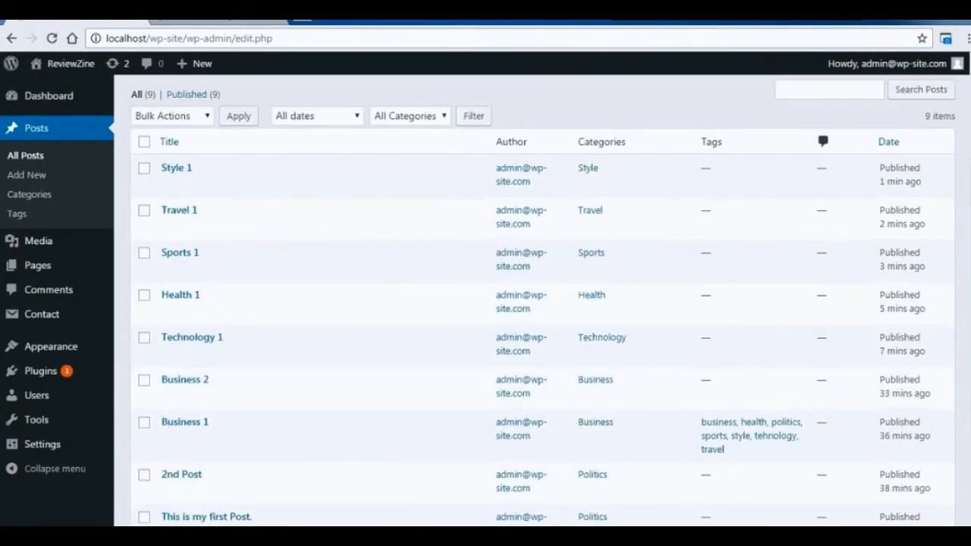
scroll(542, 303, up, 1)
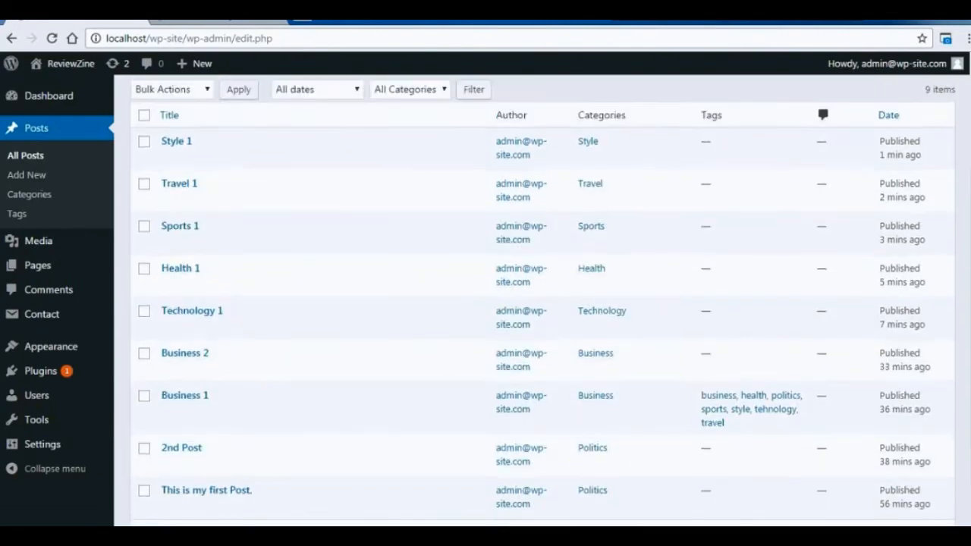
scroll(543, 303, down, 2)
scroll(543, 304, up, 4)
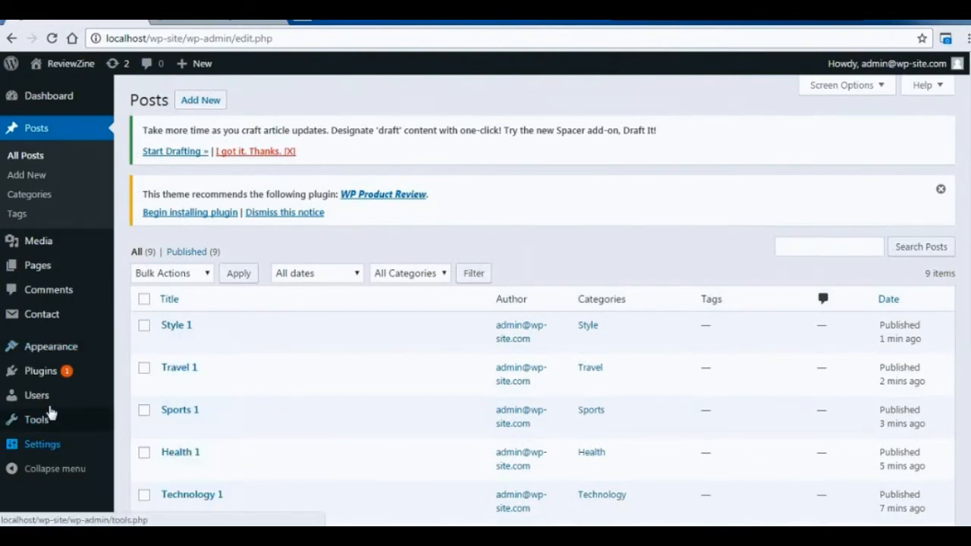
Limit blog pages to 5 posts and syndication feeds to 5 items in the Reading settings and save.
mouse_move(50, 445)
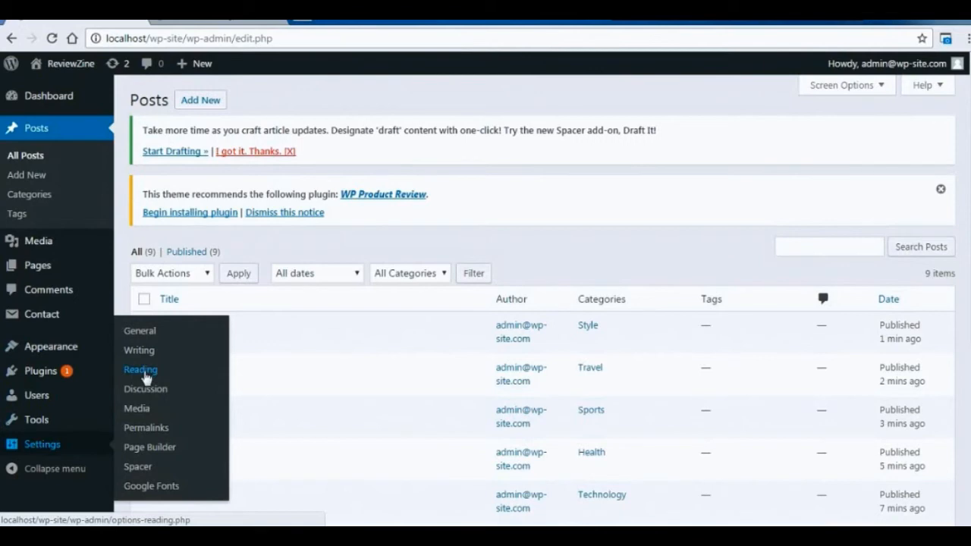
click(145, 376)
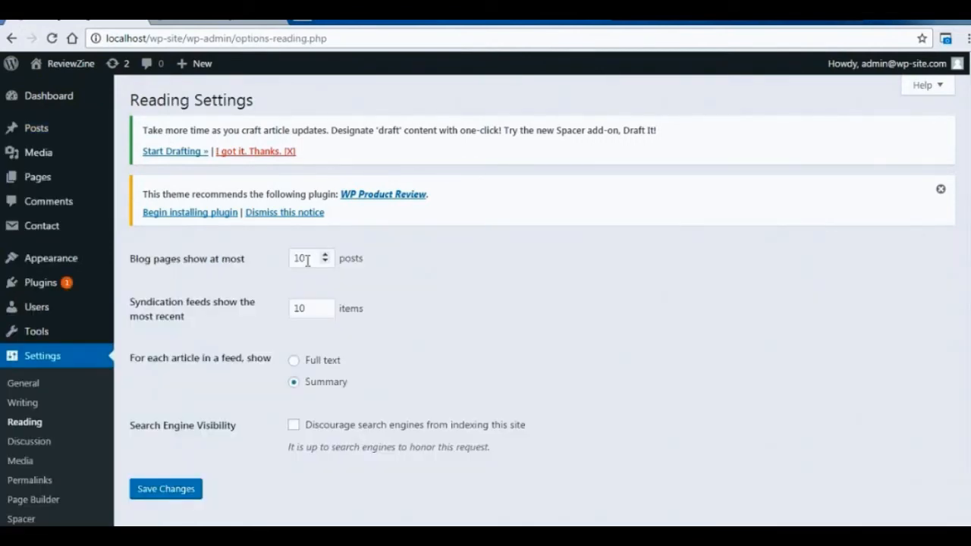
drag(307, 261, 279, 266)
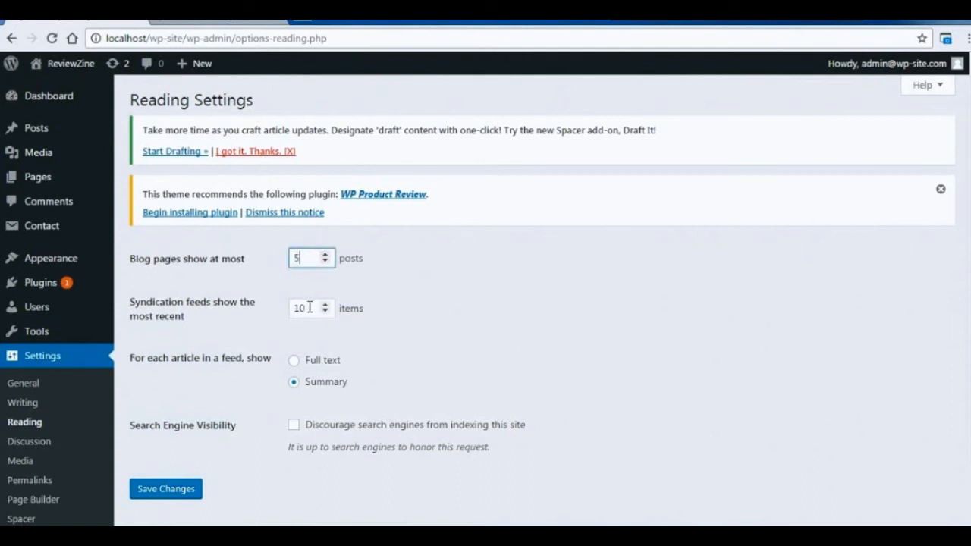
drag(309, 307, 282, 308)
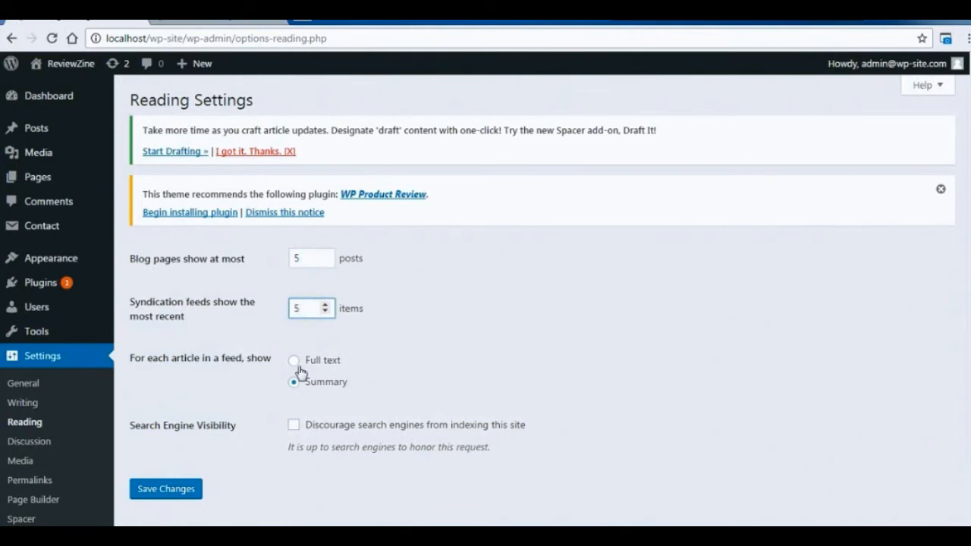
click(175, 491)
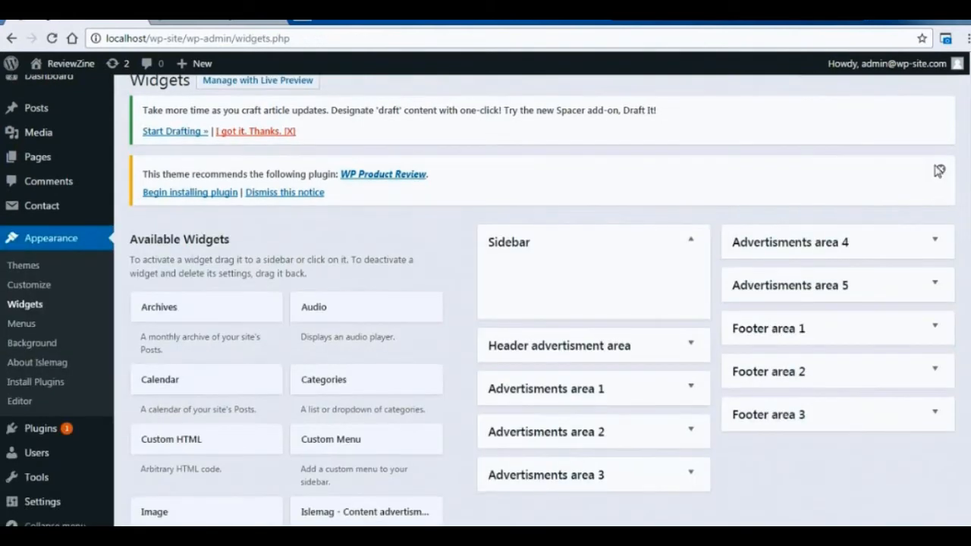
Dismiss the WP Product Review plugin notice and add a Post Loop widget to the Sidebar area.
click(938, 168)
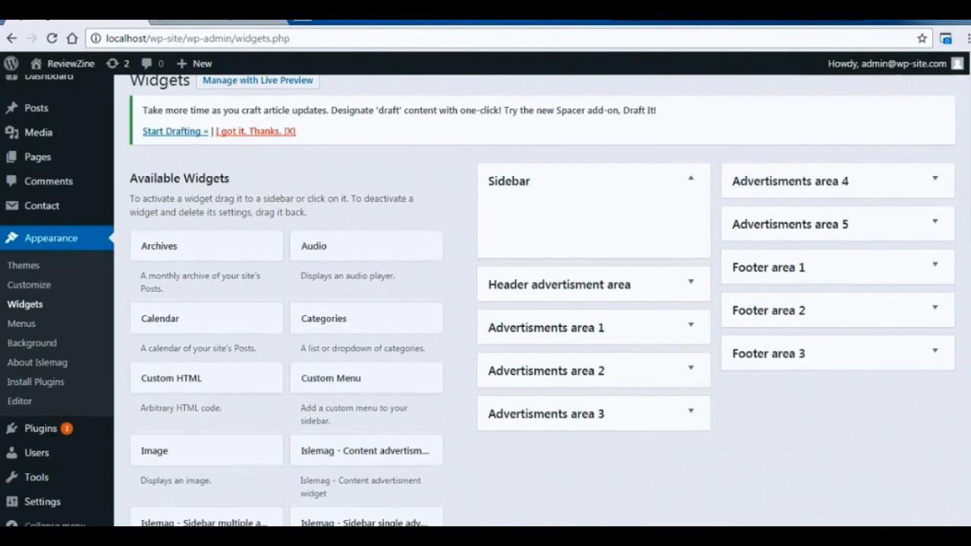
scroll(486, 303, down, 1)
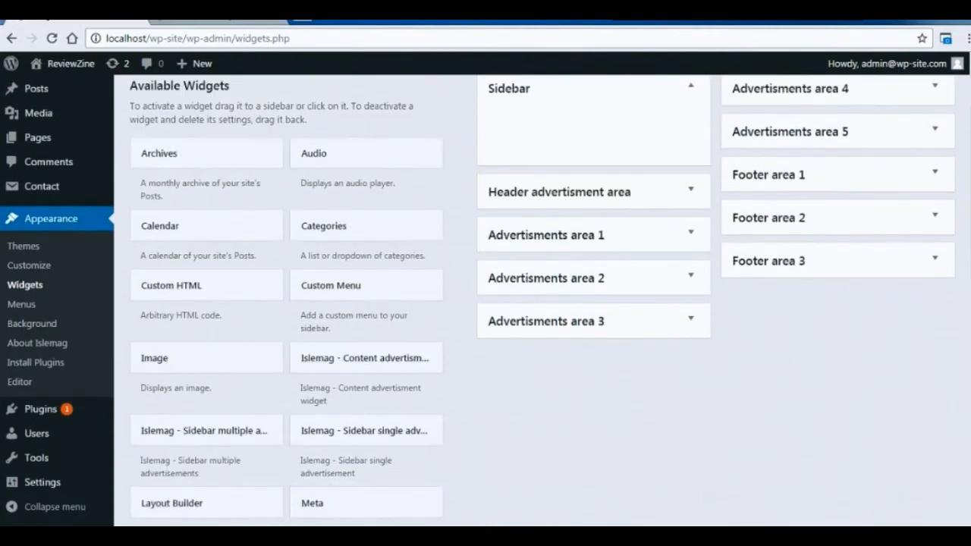
scroll(485, 303, down, 1)
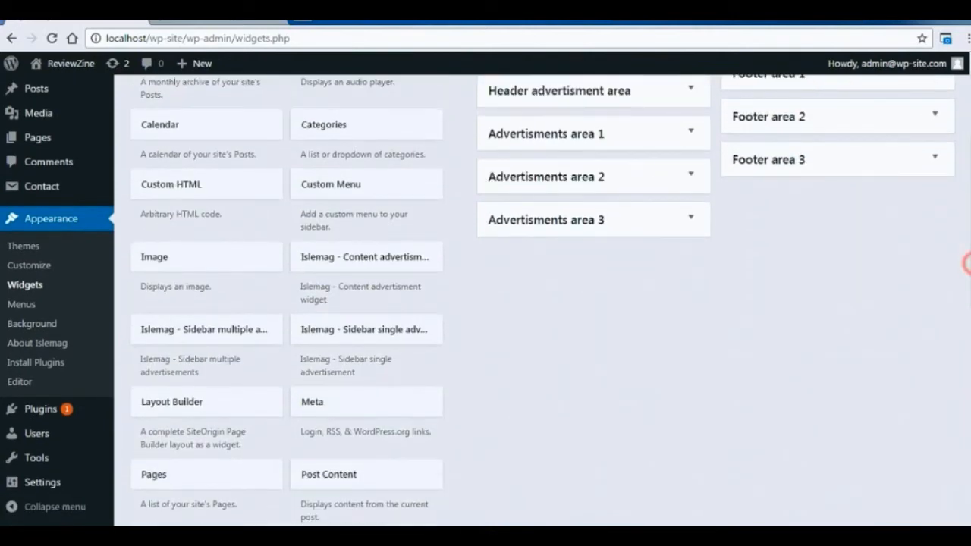
scroll(967, 262, up, 2)
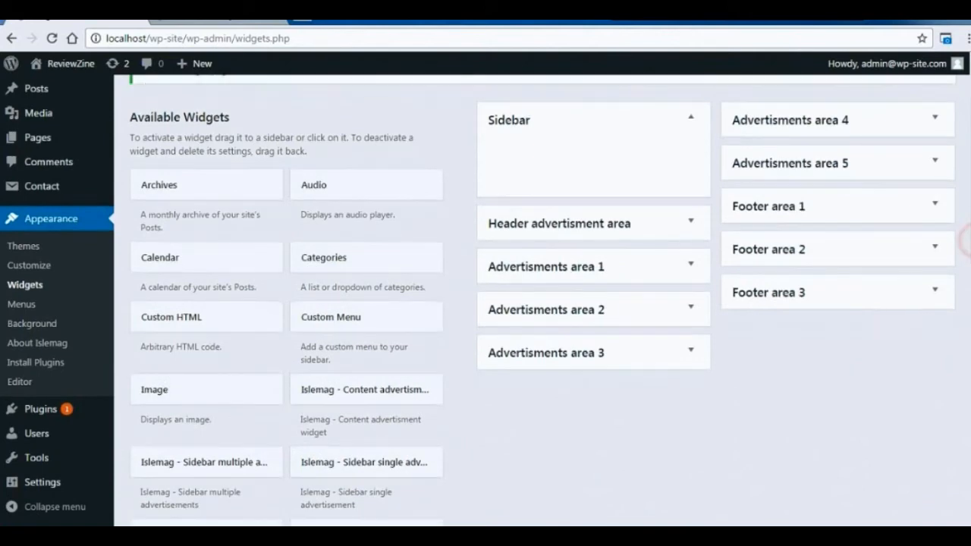
scroll(965, 241, down, 2)
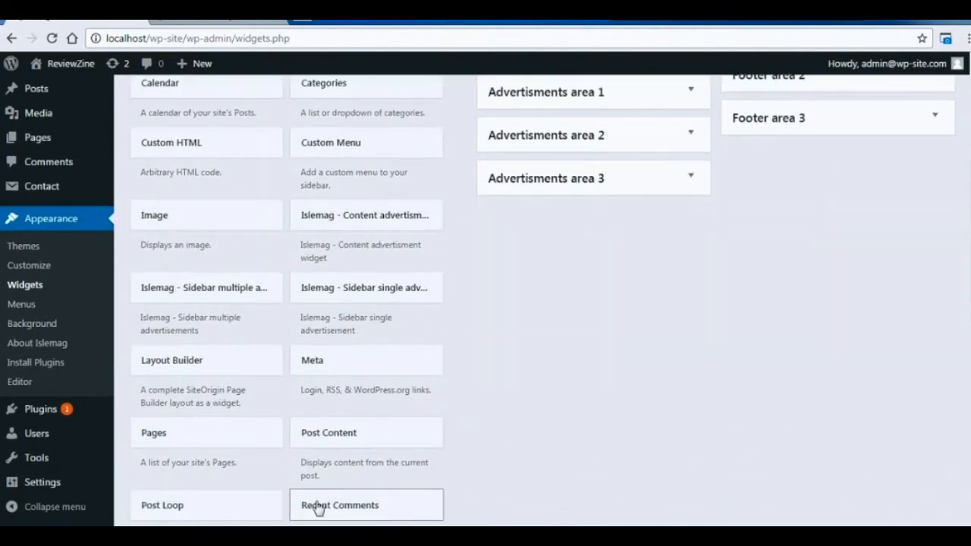
click(232, 506)
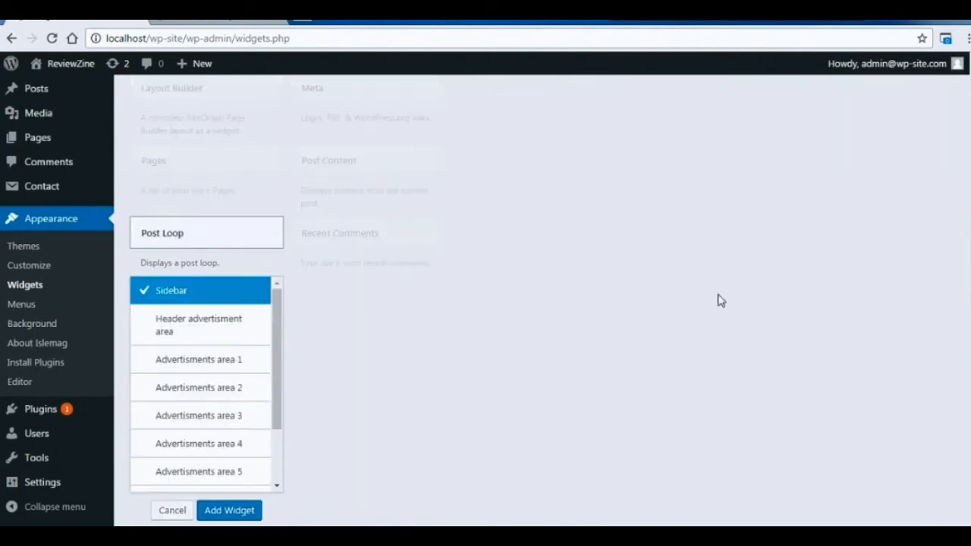
click(226, 519)
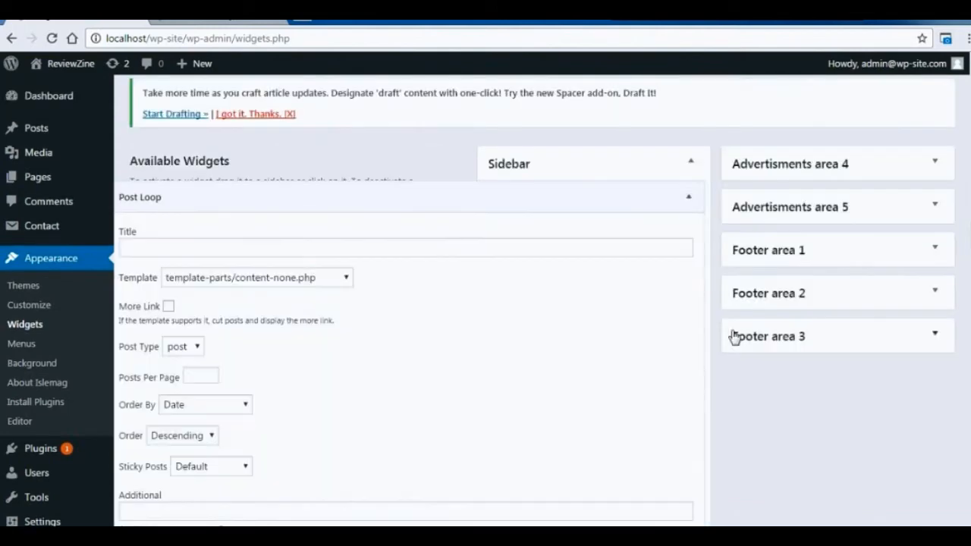
Set the Post Loop template to template-parts/content.php, enable More Link and set Posts Per Page to 5.
click(330, 279)
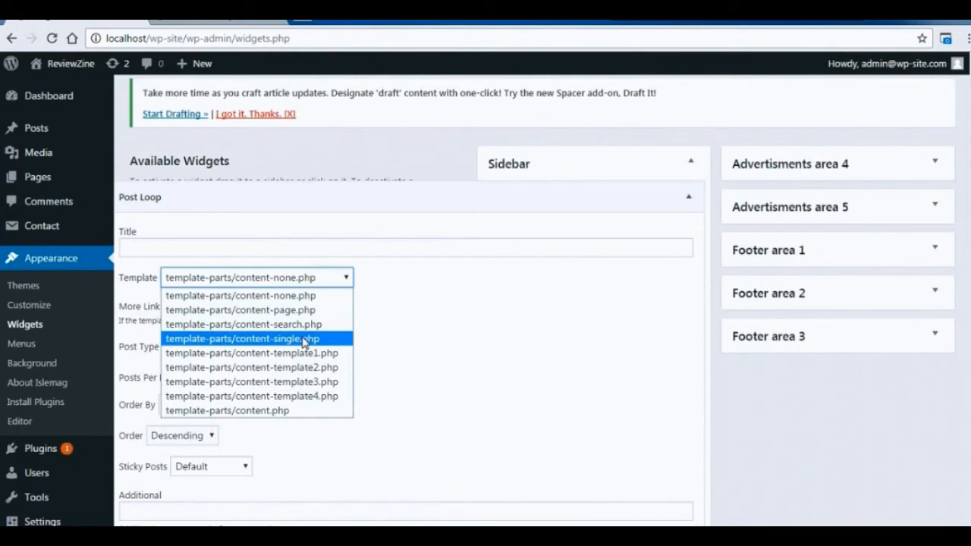
click(281, 411)
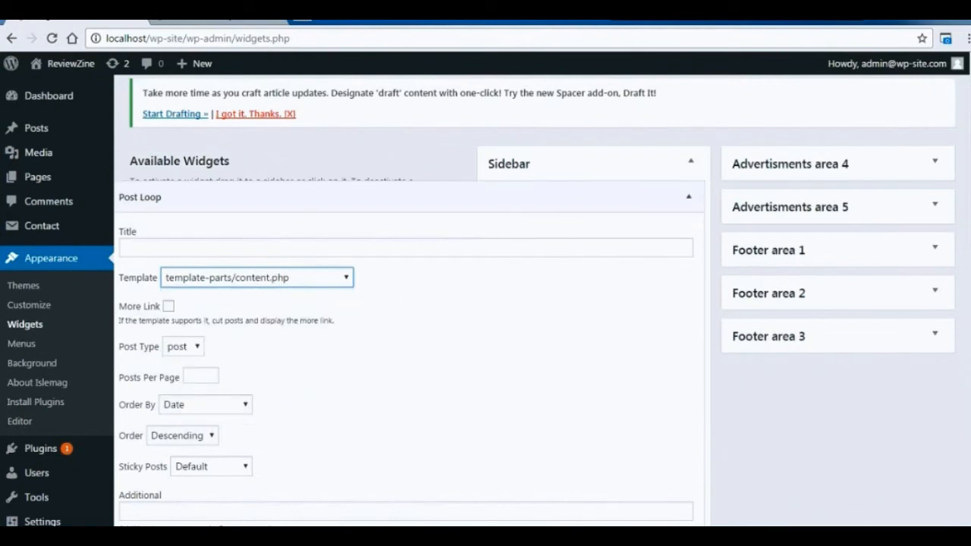
scroll(485, 304, down, 3)
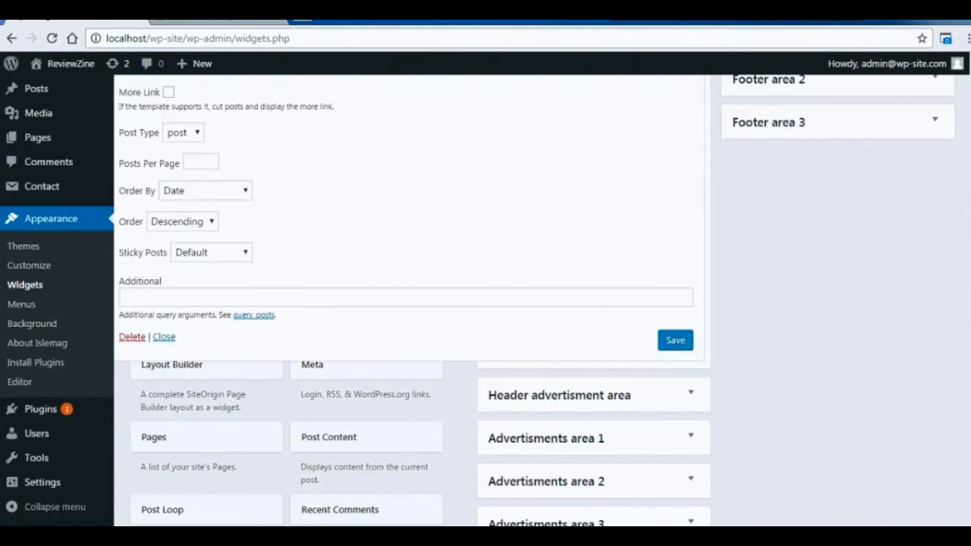
scroll(969, 271, up, 1)
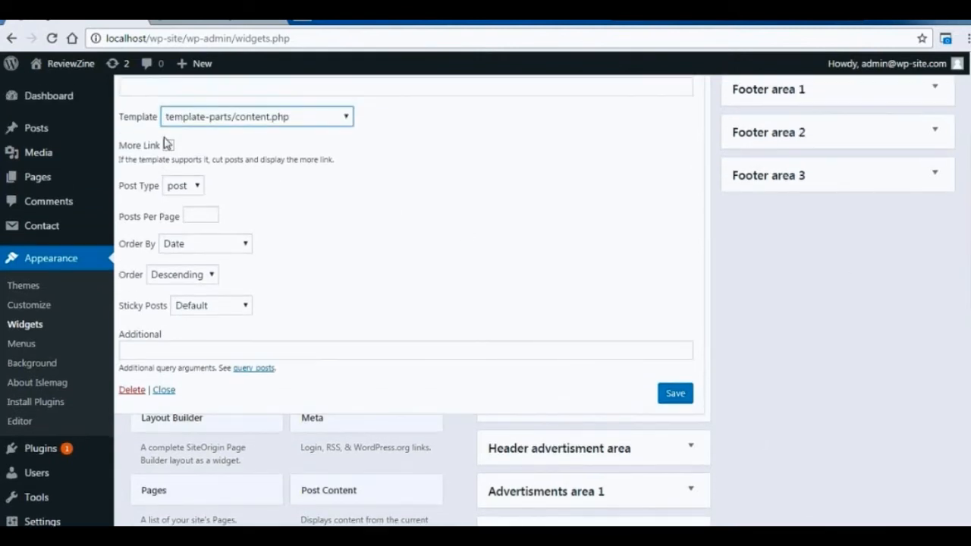
click(167, 145)
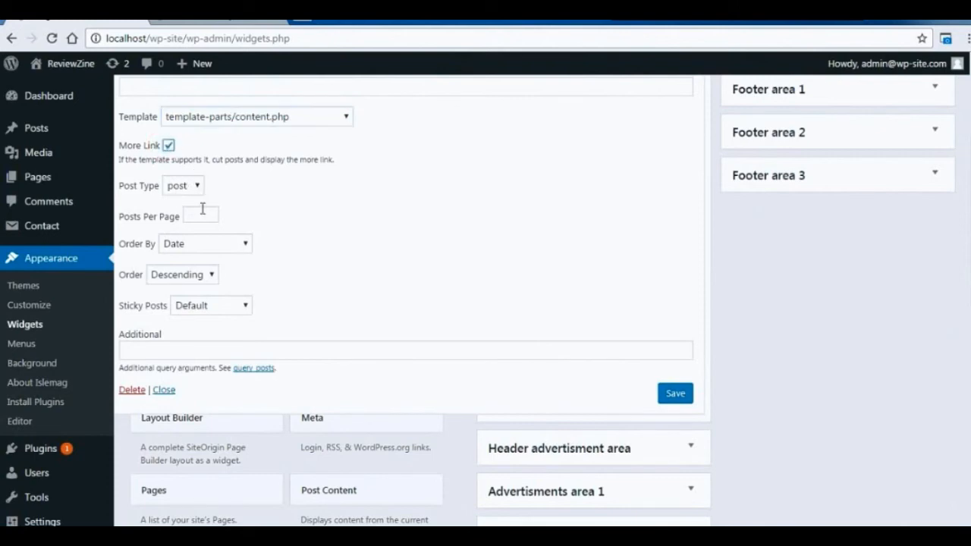
click(202, 211)
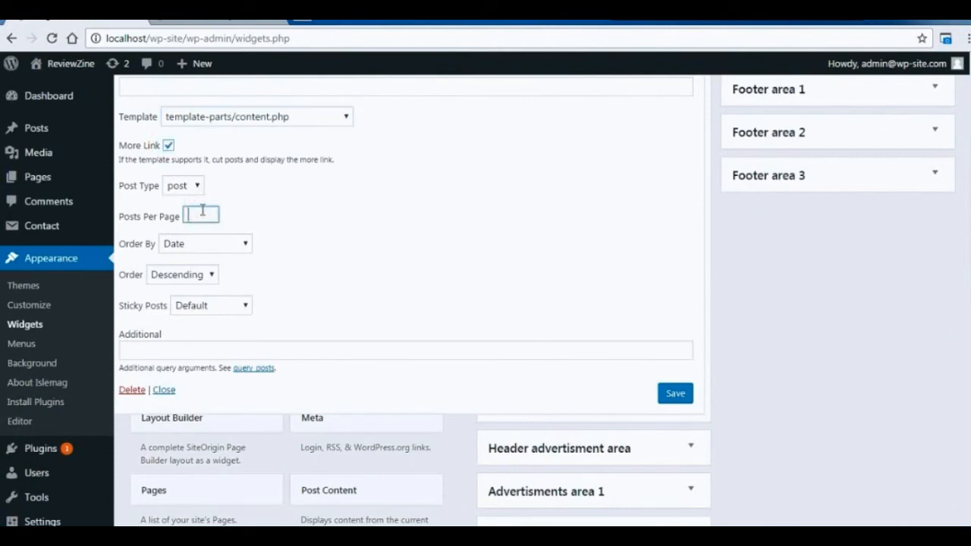
Keep the Post Loop ordered by Date with Sticky Posts on Default, and save the widget.
click(239, 250)
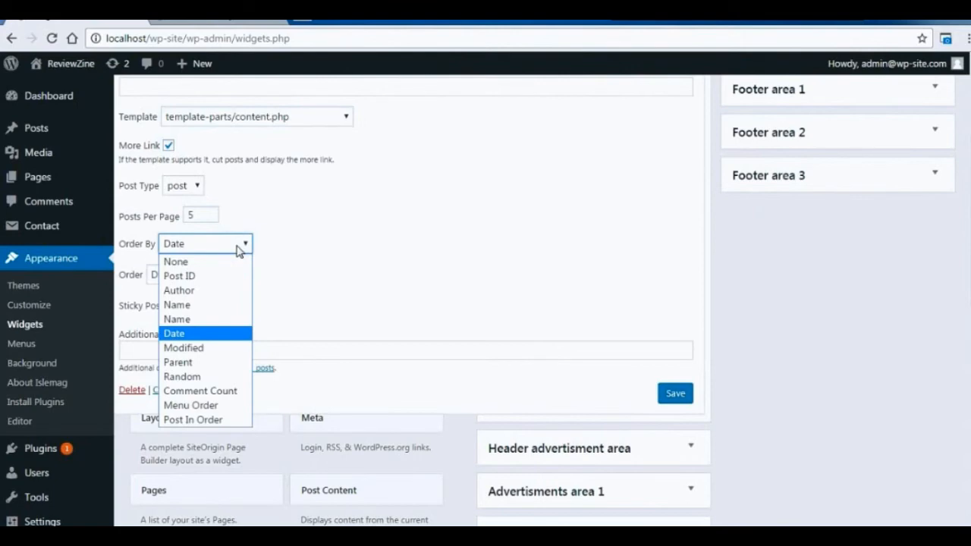
click(238, 247)
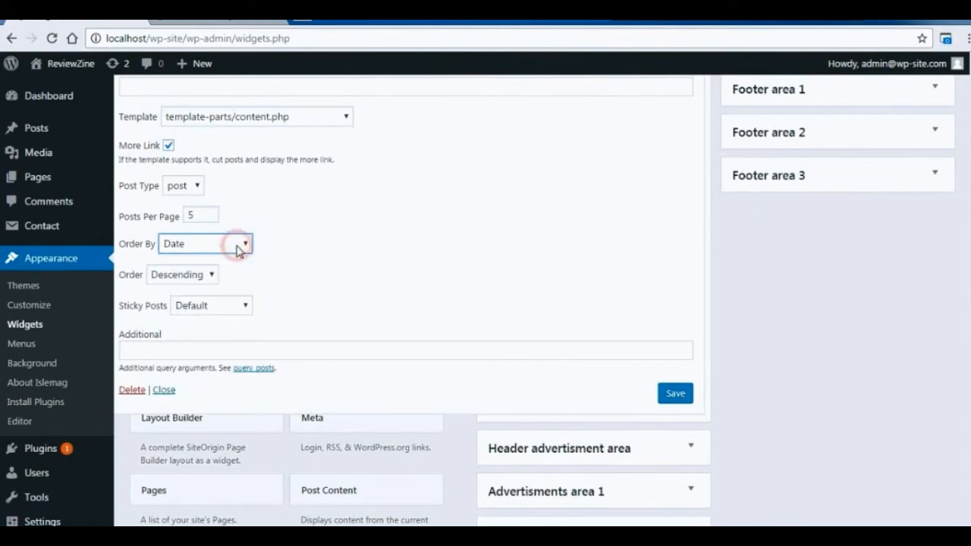
click(239, 307)
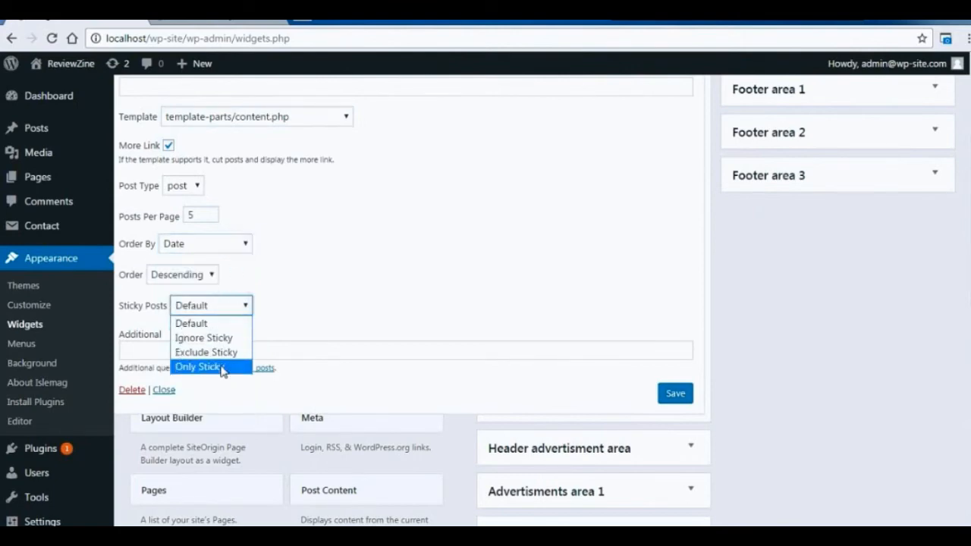
click(231, 306)
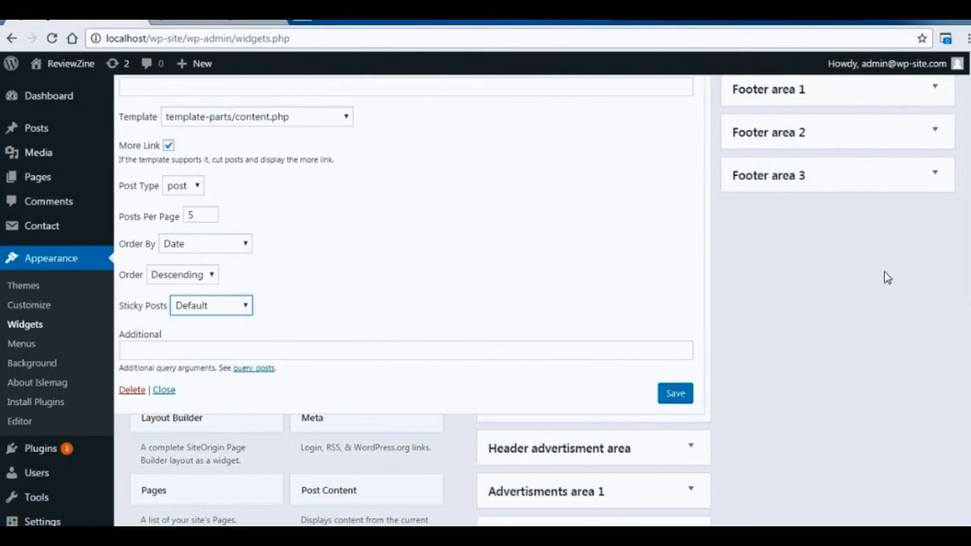
scroll(579, 284, down, 1)
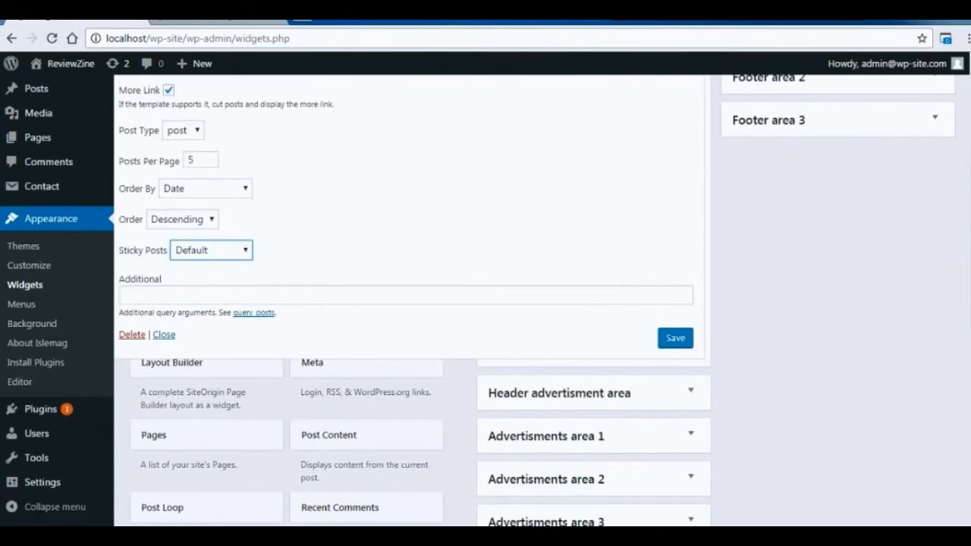
click(671, 340)
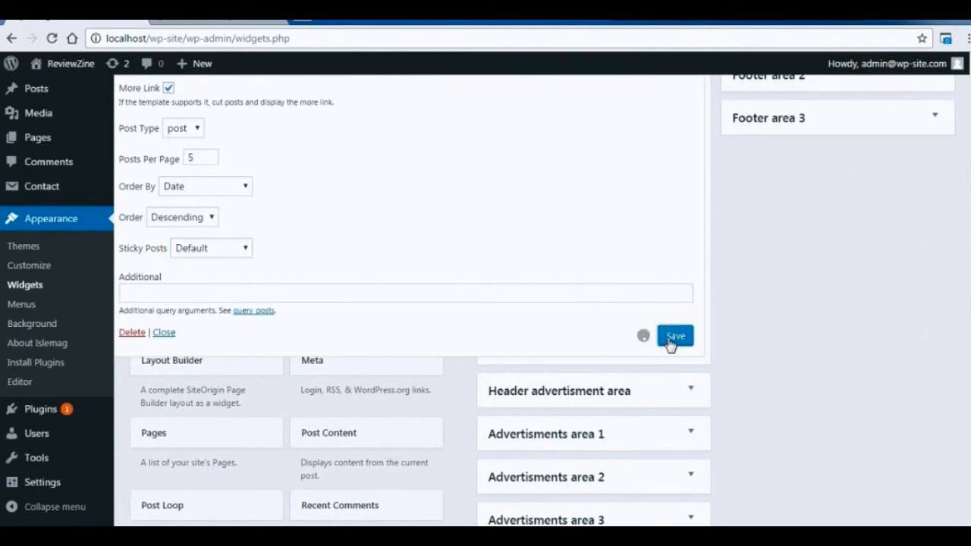
Reload the site's front page and check how the Post Loop displays in the sidebar.
click(198, 15)
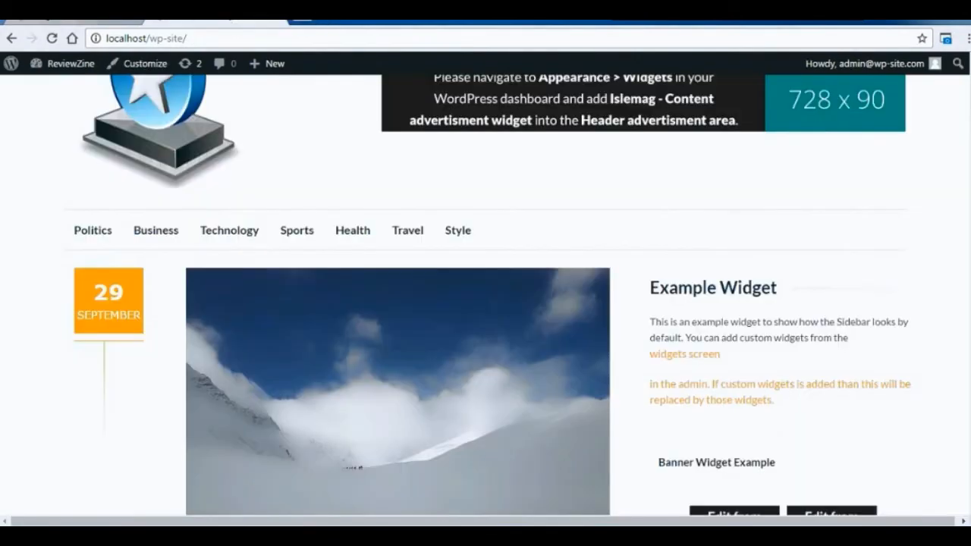
key(F5)
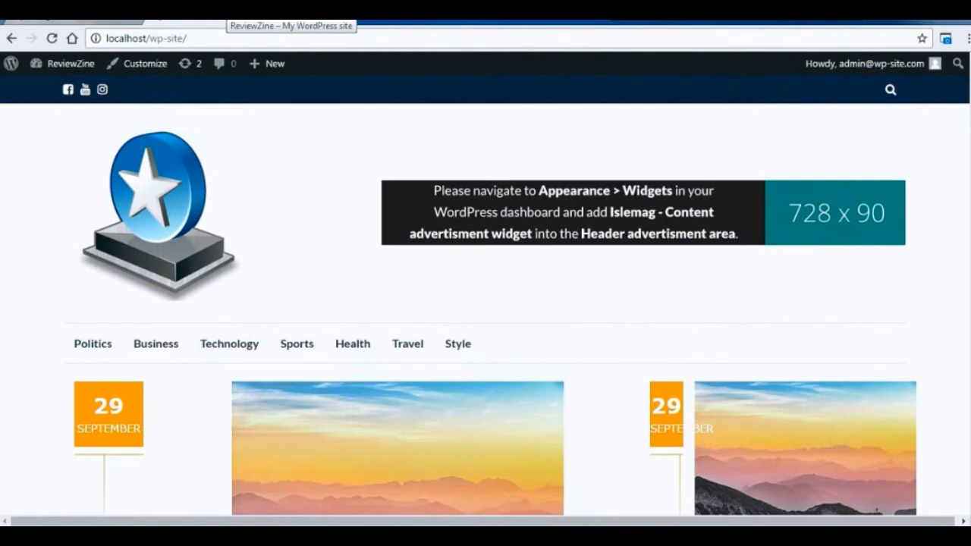
scroll(486, 296, down, 6)
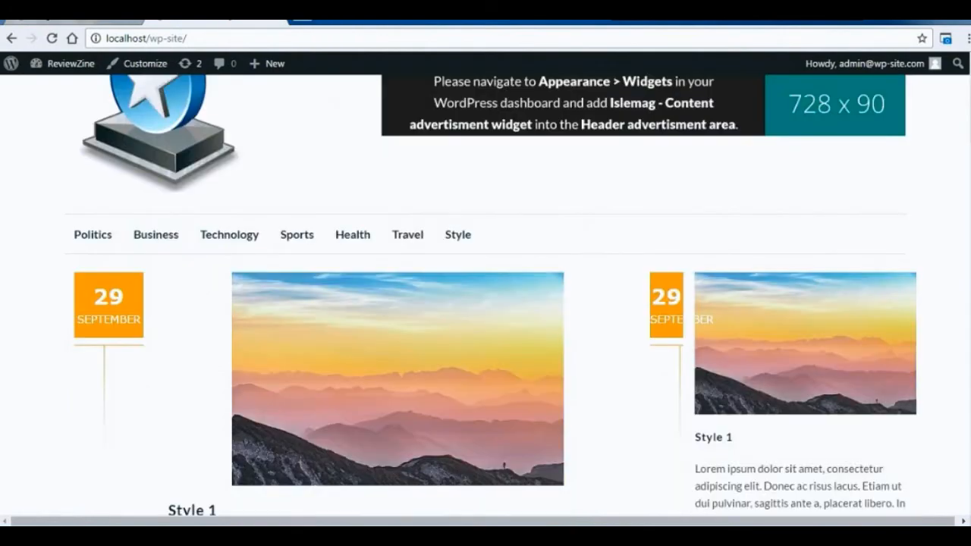
scroll(395, 296, down, 10)
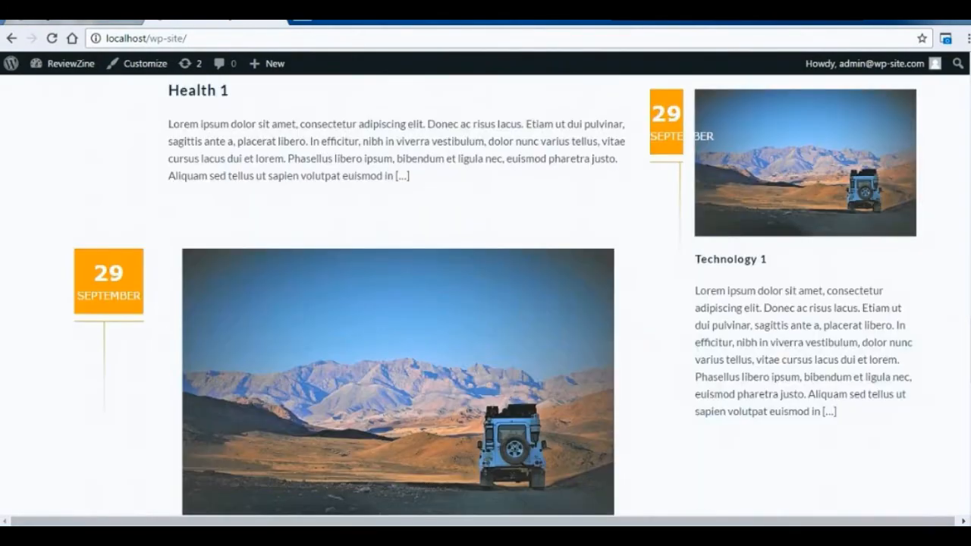
scroll(395, 296, up, 6)
scroll(546, 220, up, 10)
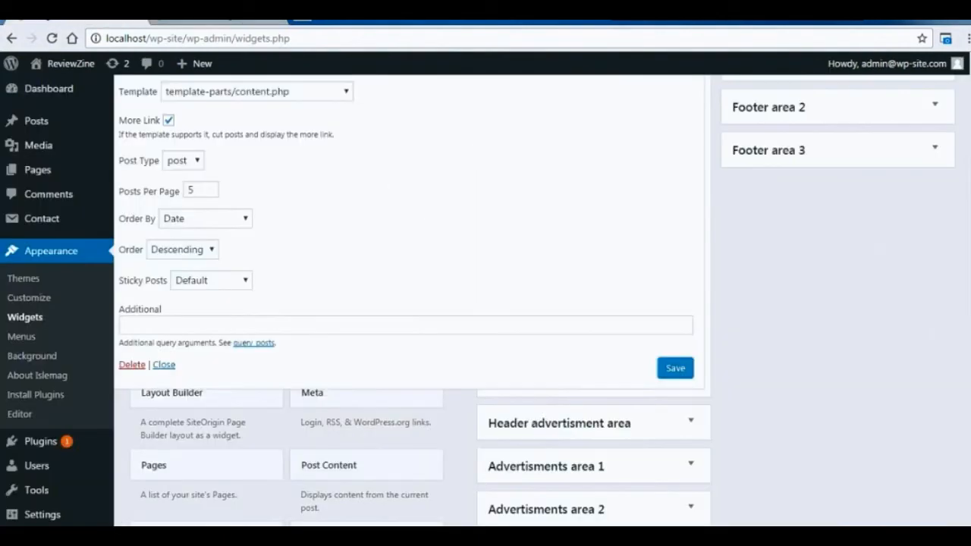
Add the Islemag - Content advertisment widget to the Header advertisment area and set its advertisement to open in a new tab.
scroll(826, 309, down, 1)
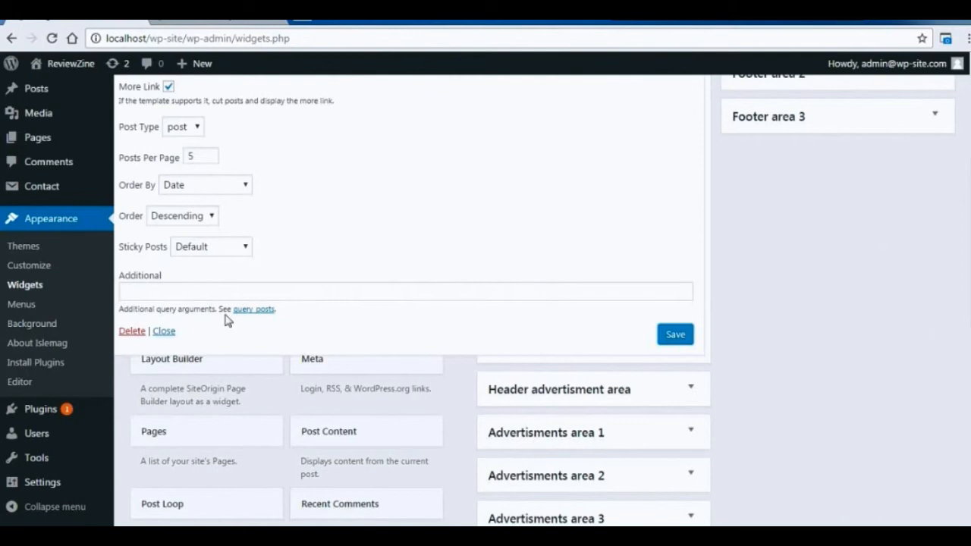
click(165, 334)
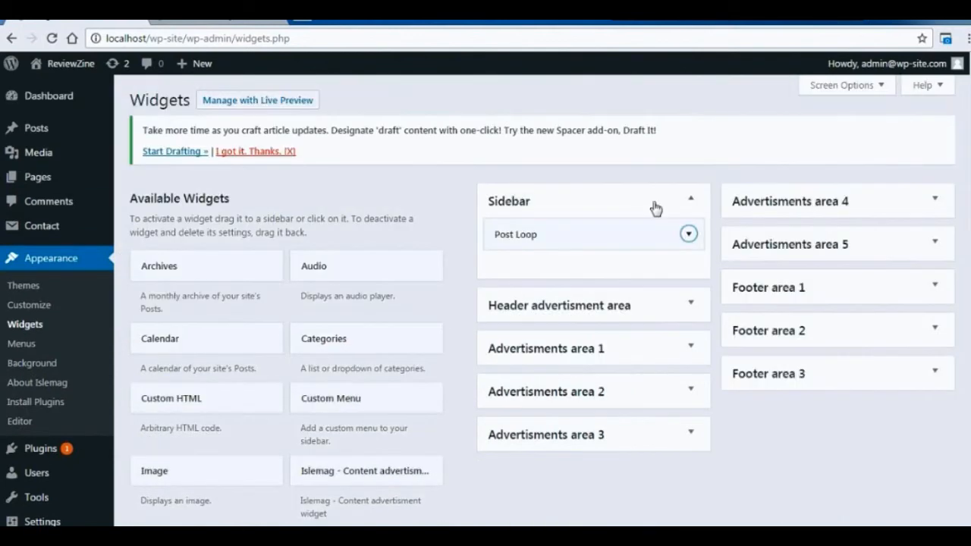
click(631, 305)
scroll(592, 319, down, 2)
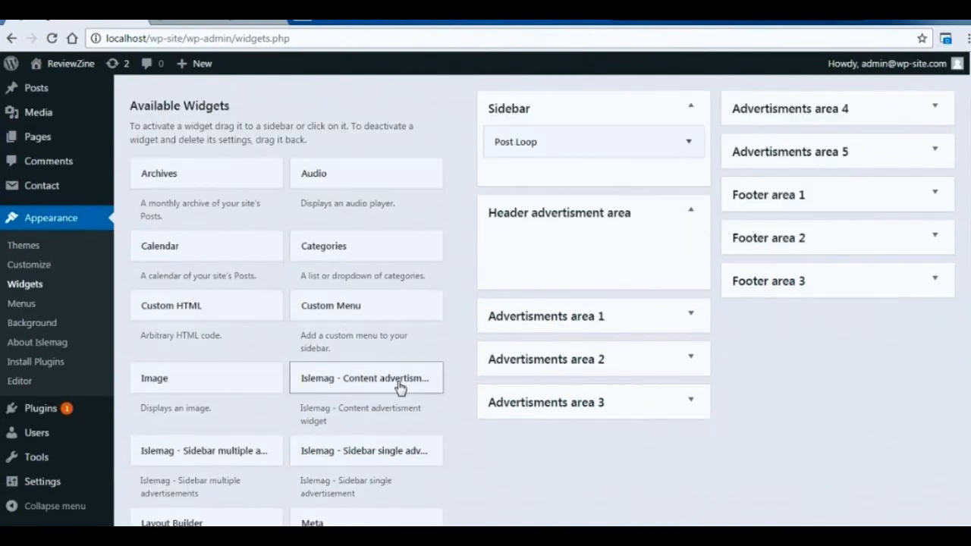
click(365, 383)
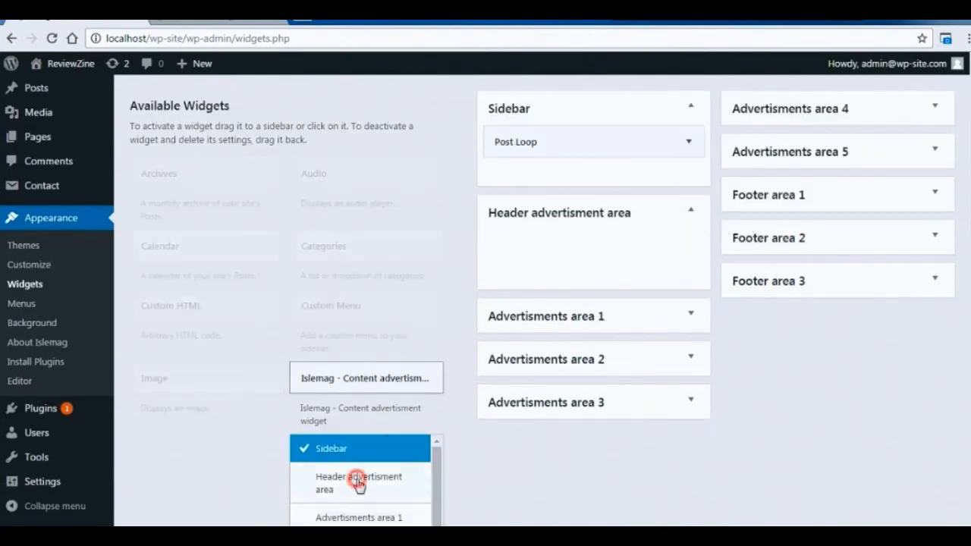
click(356, 483)
scroll(395, 379, down, 3)
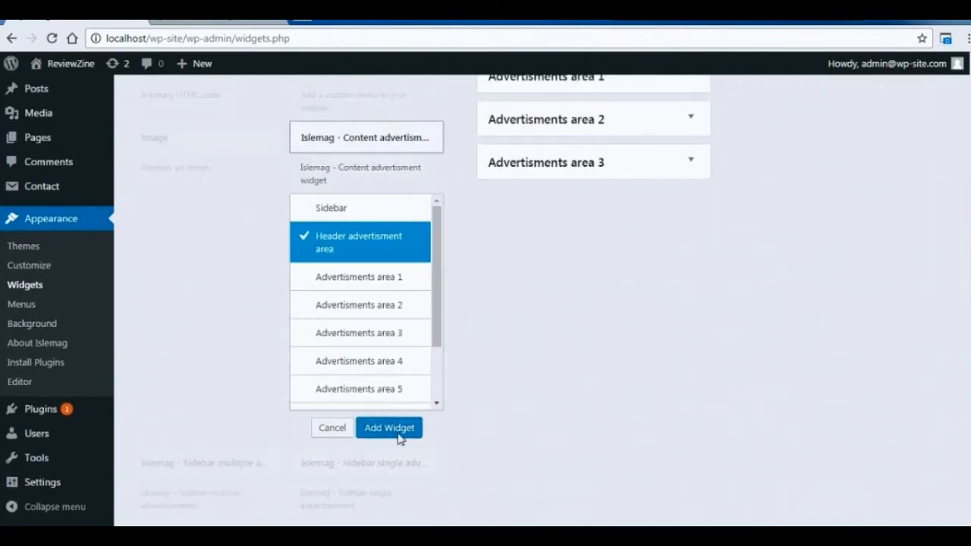
click(395, 428)
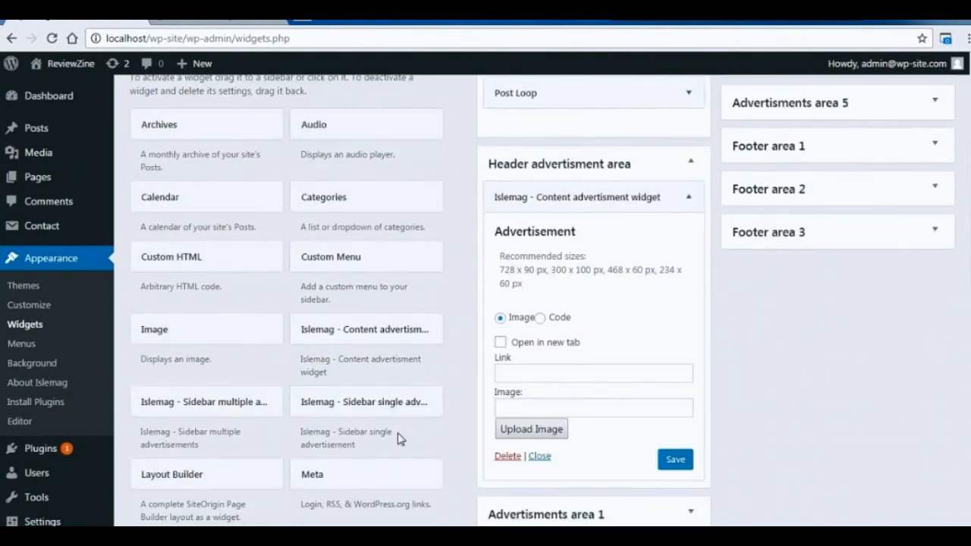
click(499, 344)
click(534, 407)
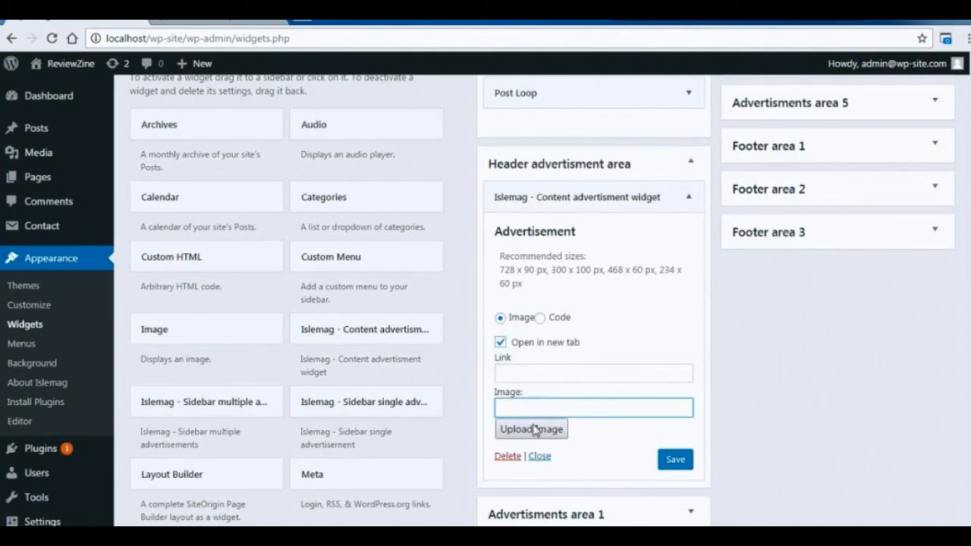
Search Google in a new browser tab for "advertisement banner images" and save the blue Shared Web Hosting banner image.
key(ctrl+t)
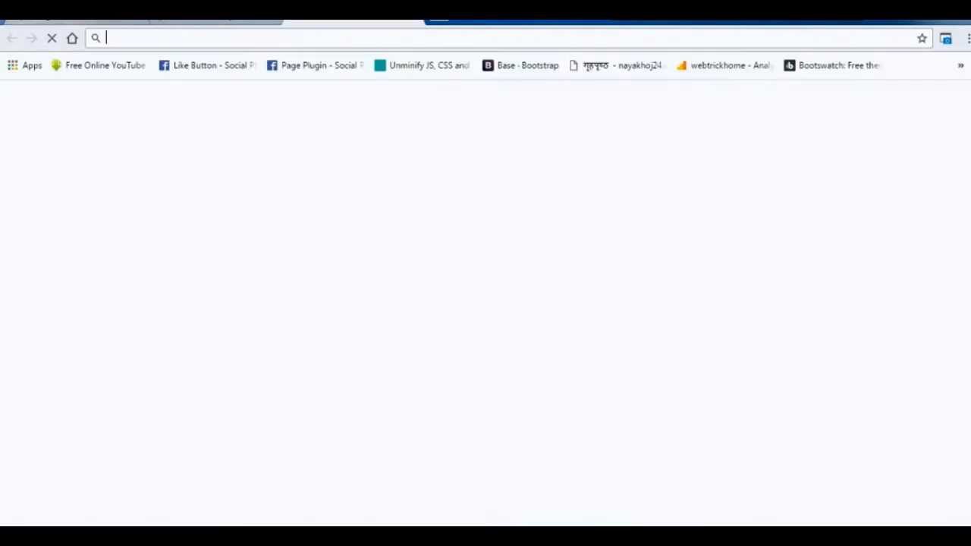
text(advertisement banner images)
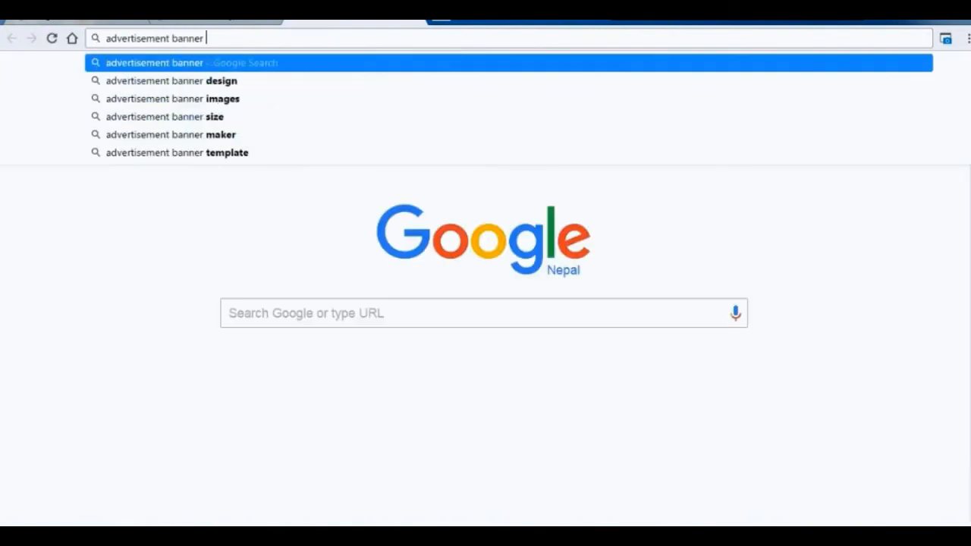
key(Return)
click(234, 198)
click(133, 276)
right_click(167, 304)
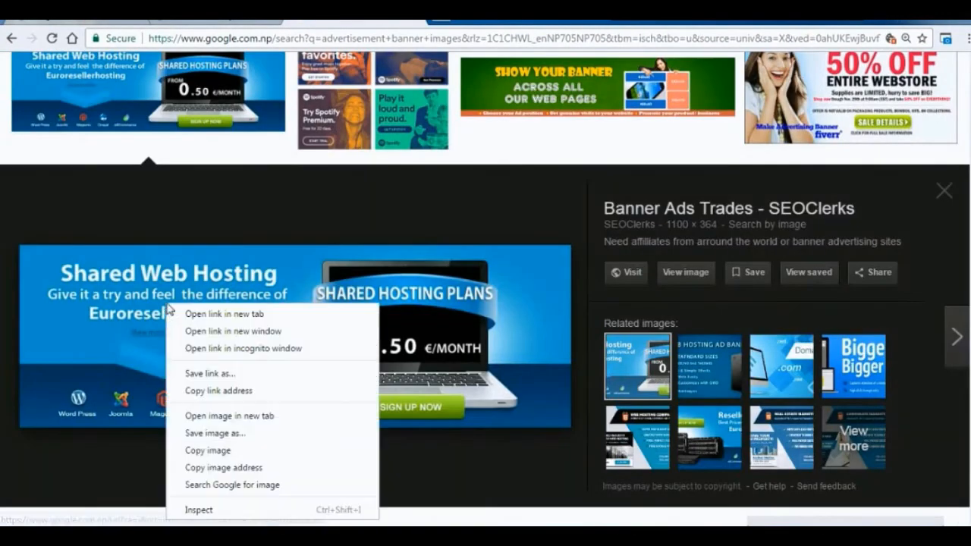
click(225, 432)
key(Return)
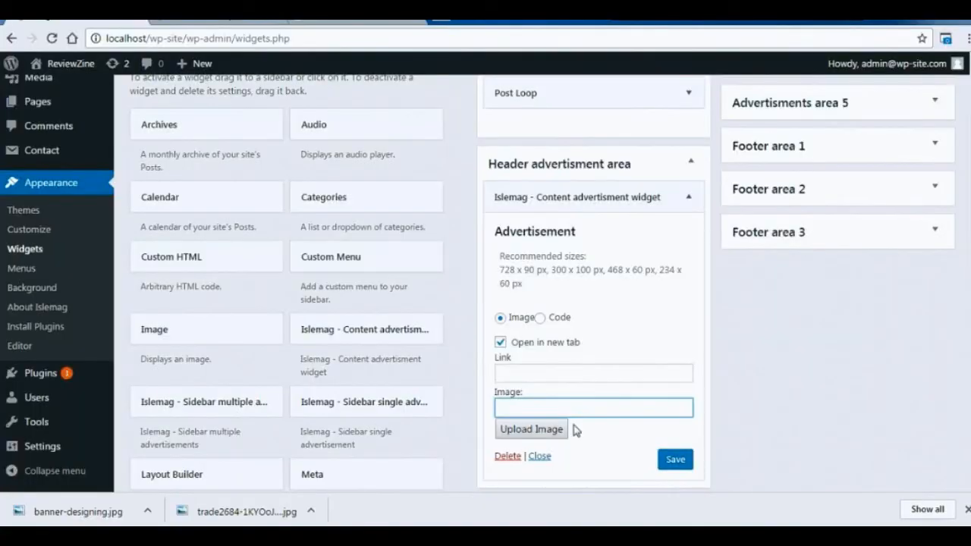
Upload trade2684-1KYOoJ1416509800.jpg from the Desktop, insert it at full size as the header advertisement's image, and save the widget.
click(545, 434)
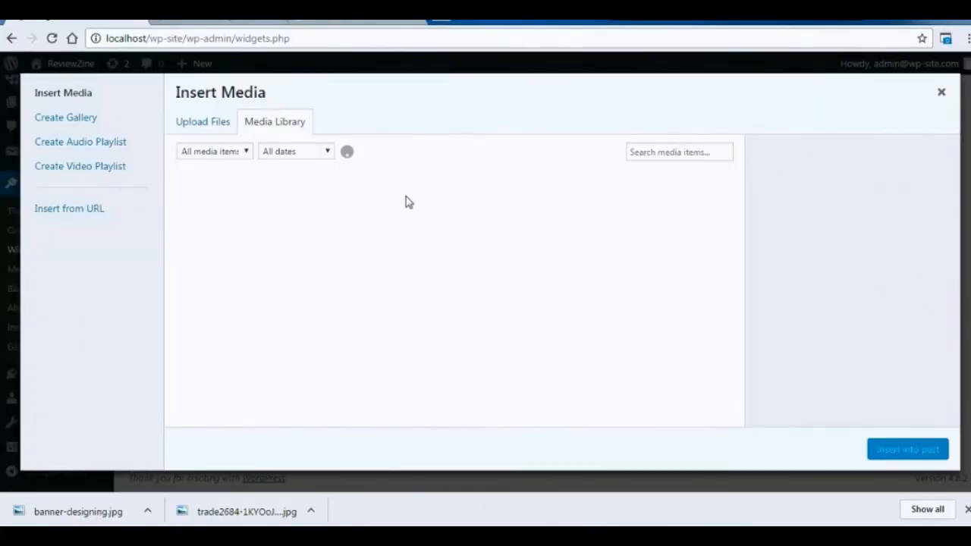
click(218, 125)
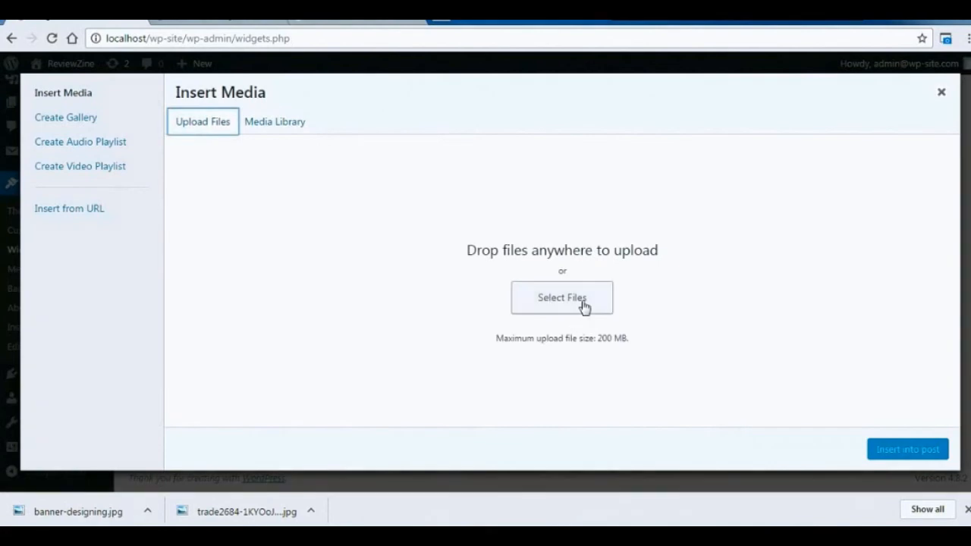
click(581, 305)
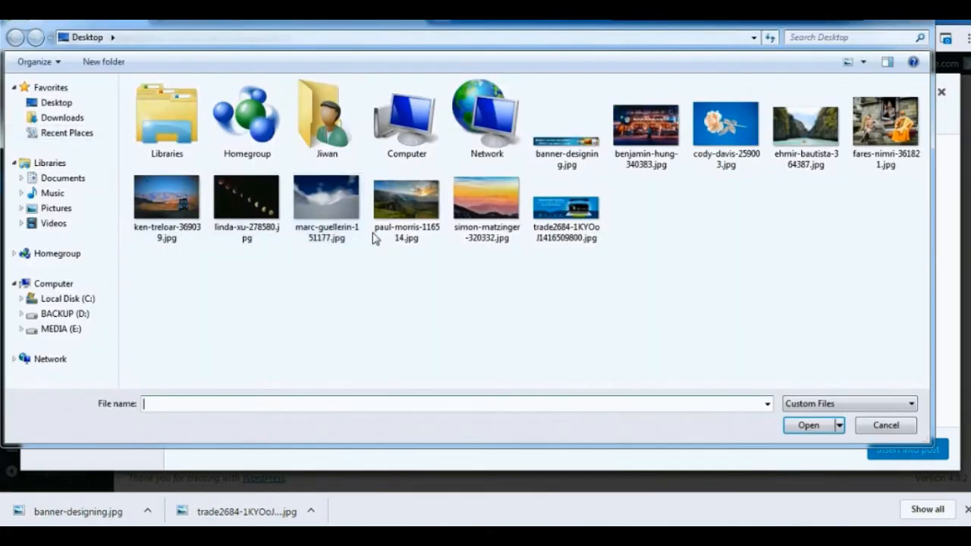
click(573, 220)
double_click(572, 225)
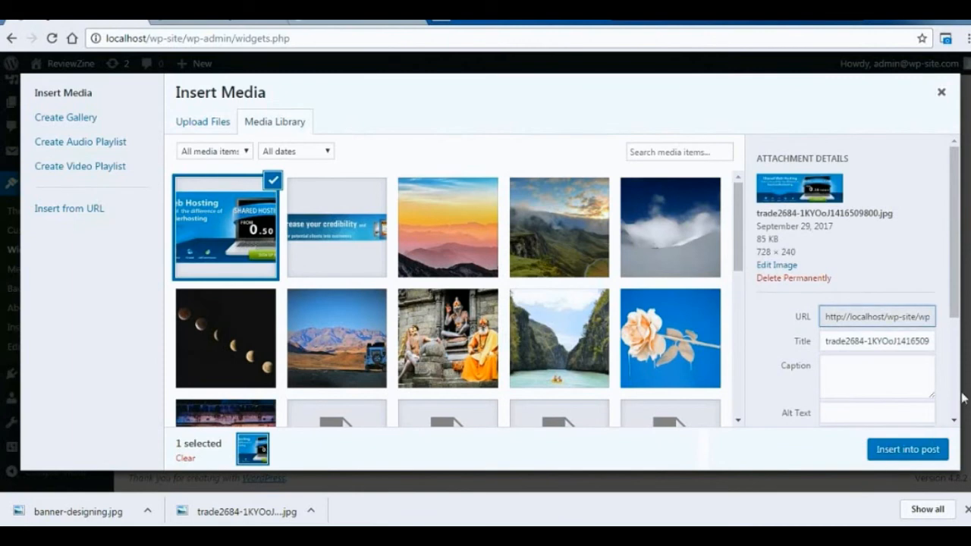
scroll(952, 296, down, 2)
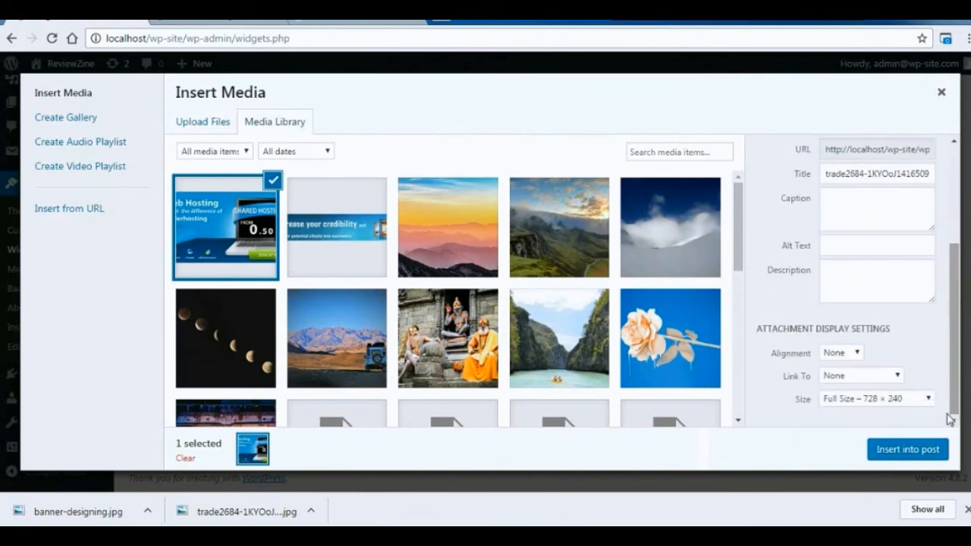
click(908, 450)
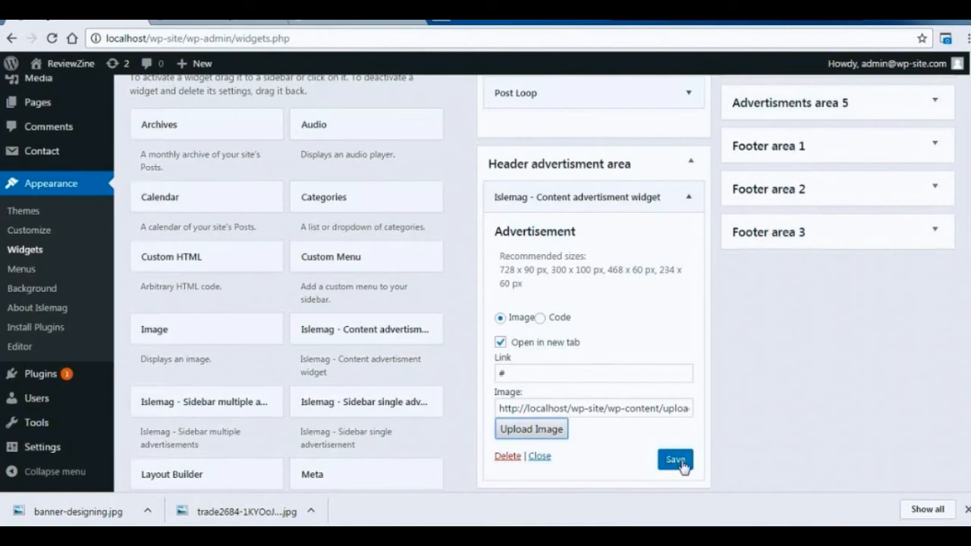
click(677, 461)
Reload the site's front page and check how the header banner and the rest of the page display.
click(196, 13)
key(F5)
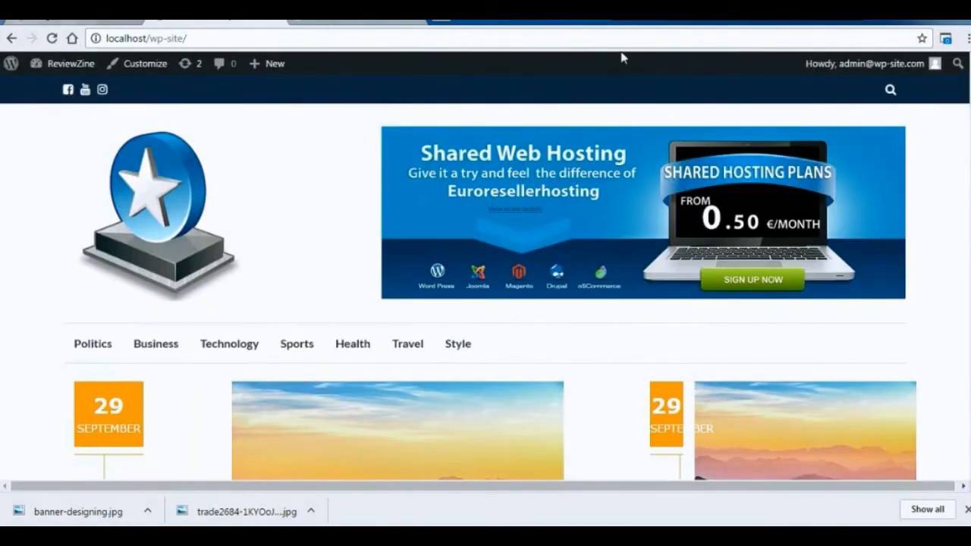
scroll(969, 354, down, 15)
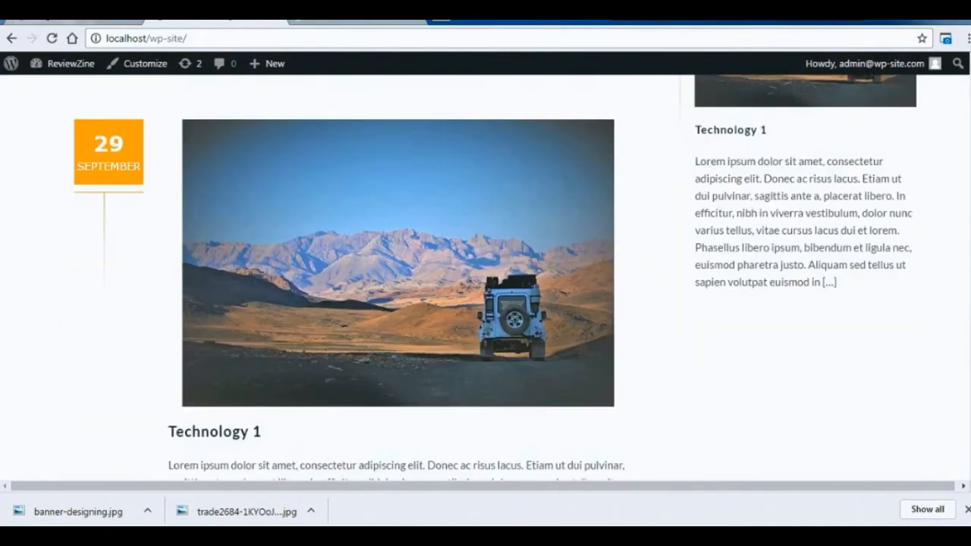
scroll(826, 379, down, 5)
scroll(826, 379, up, 3)
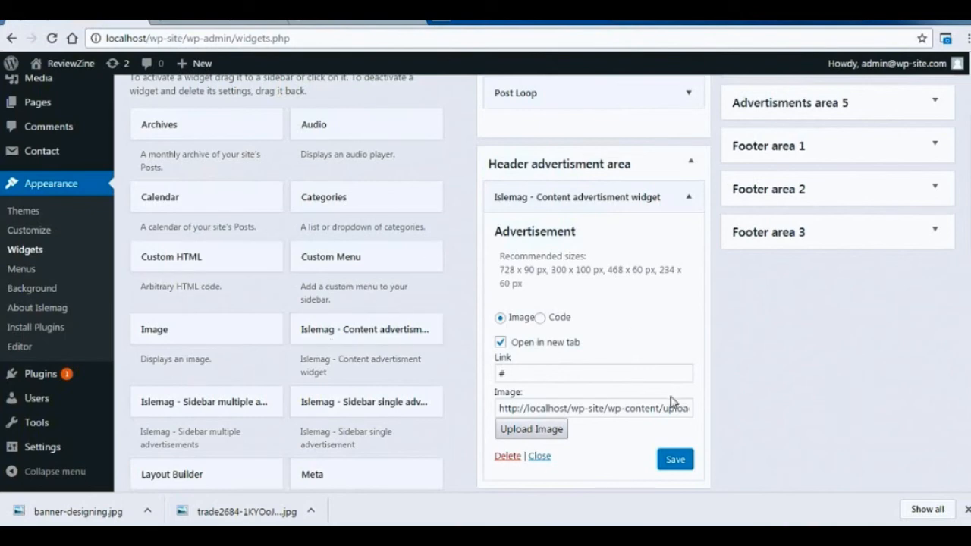
Collapse the header advertisement widget and add the Islemag - Sidebar multiple advertisements widget to the Sidebar.
click(537, 457)
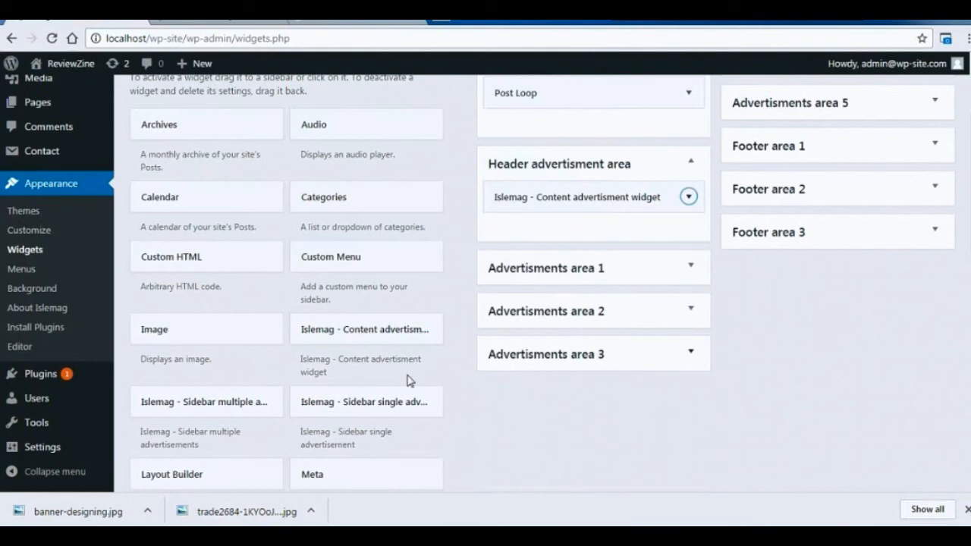
click(245, 406)
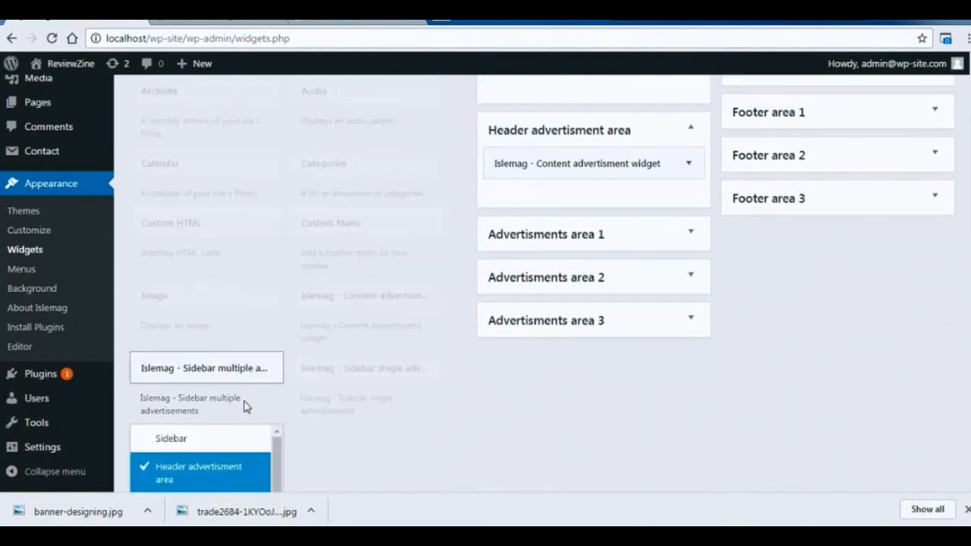
click(210, 438)
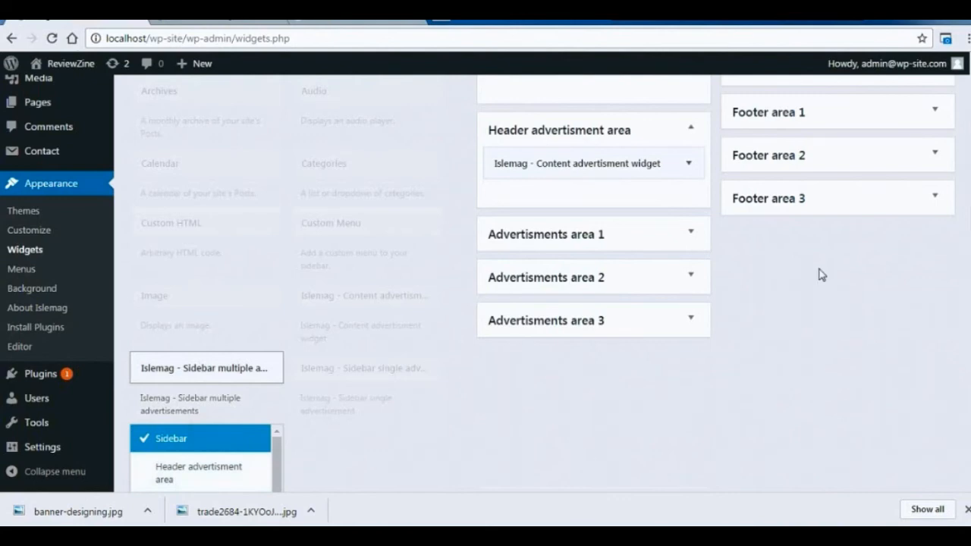
scroll(419, 278, down, 4)
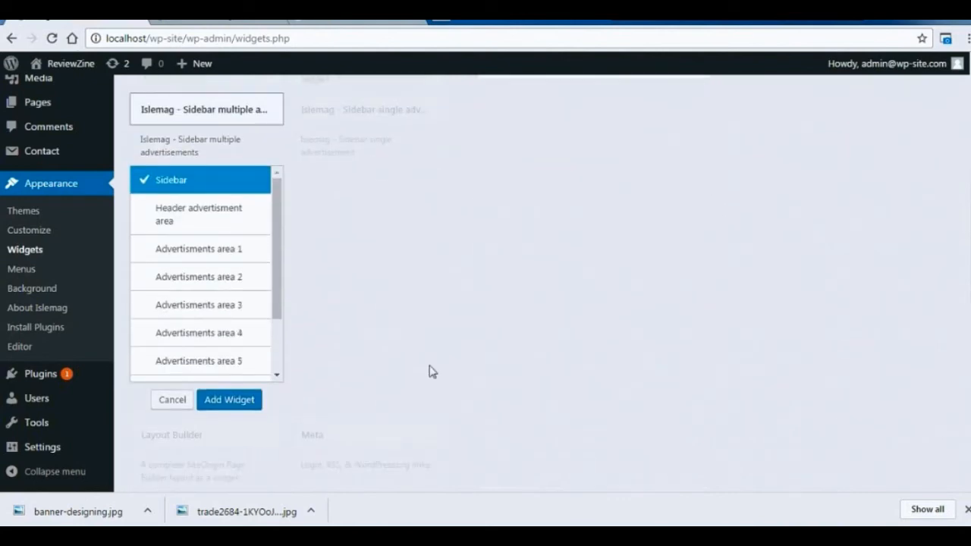
click(229, 400)
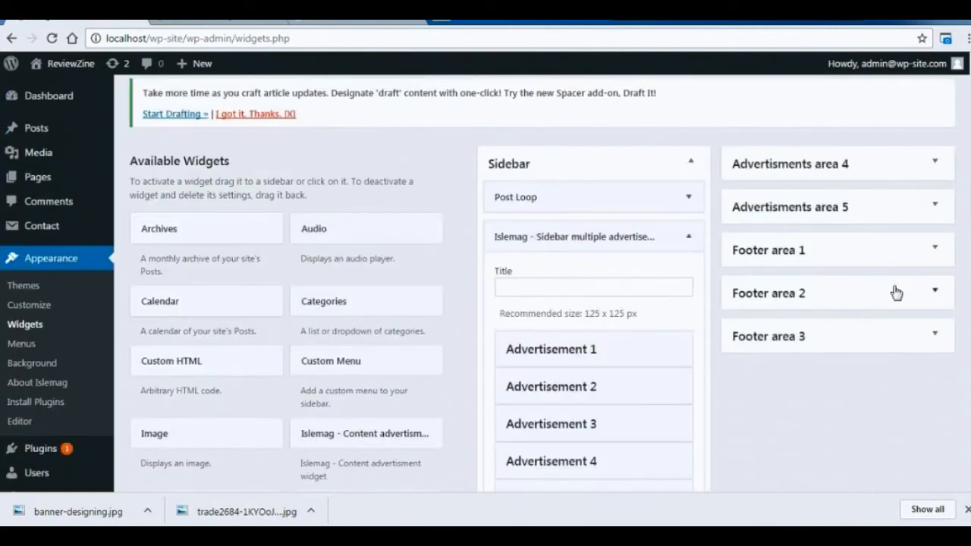
Title the multiple advertisements widget ADVERTISEMENTS.
click(645, 288)
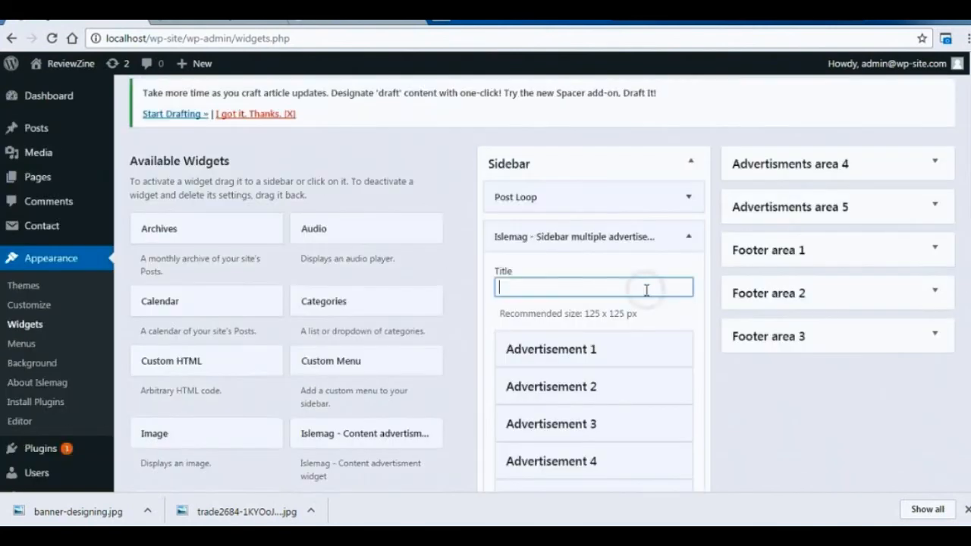
text(ADVERTISEMENTS)
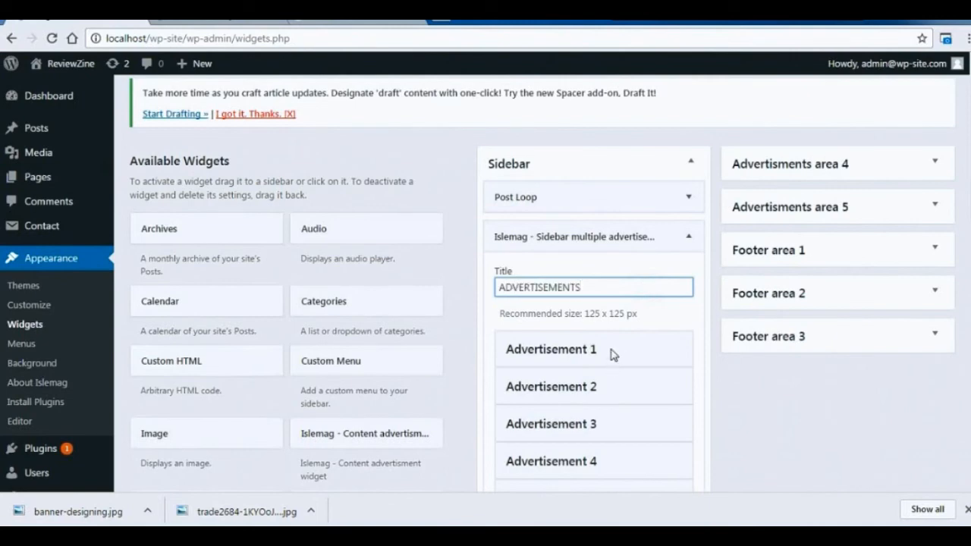
Insert the rose image cody-davis-259003 from the media library into Advertisement 1 at Small Square – 125 × 125, and save the widget.
click(613, 354)
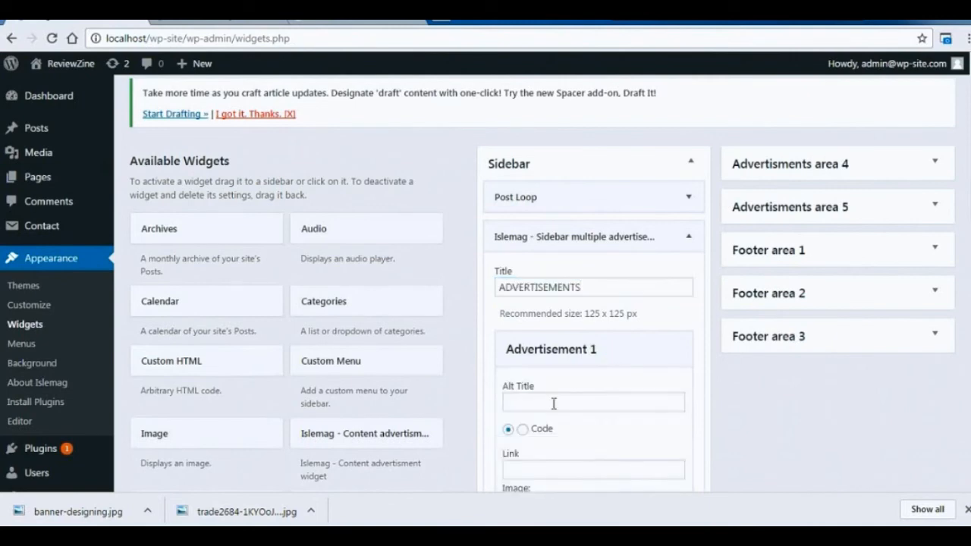
scroll(485, 304, down, 5)
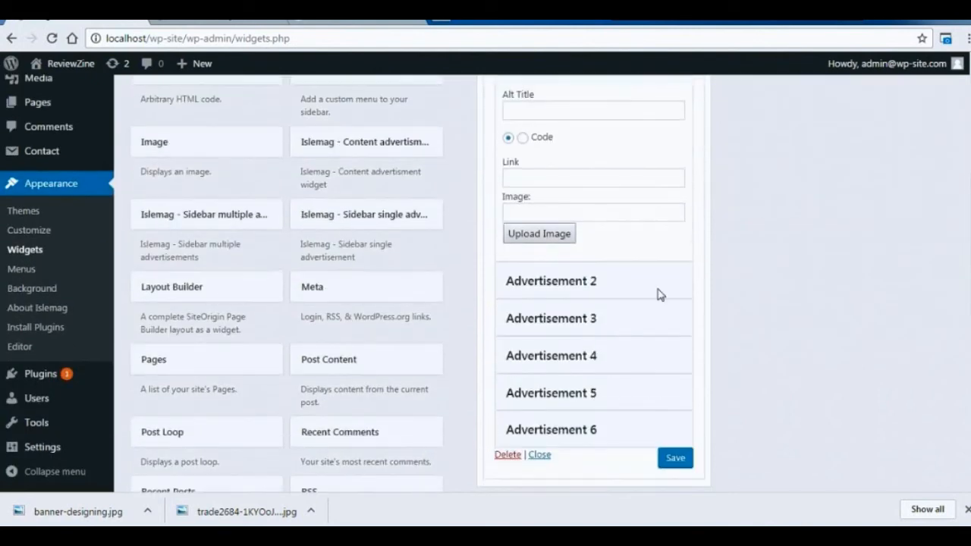
click(539, 234)
click(639, 341)
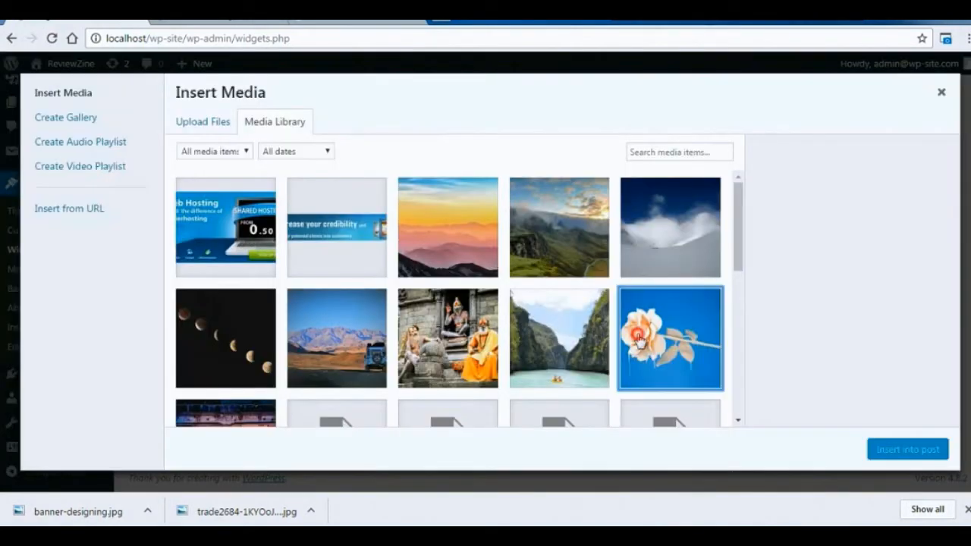
drag(957, 301, 954, 408)
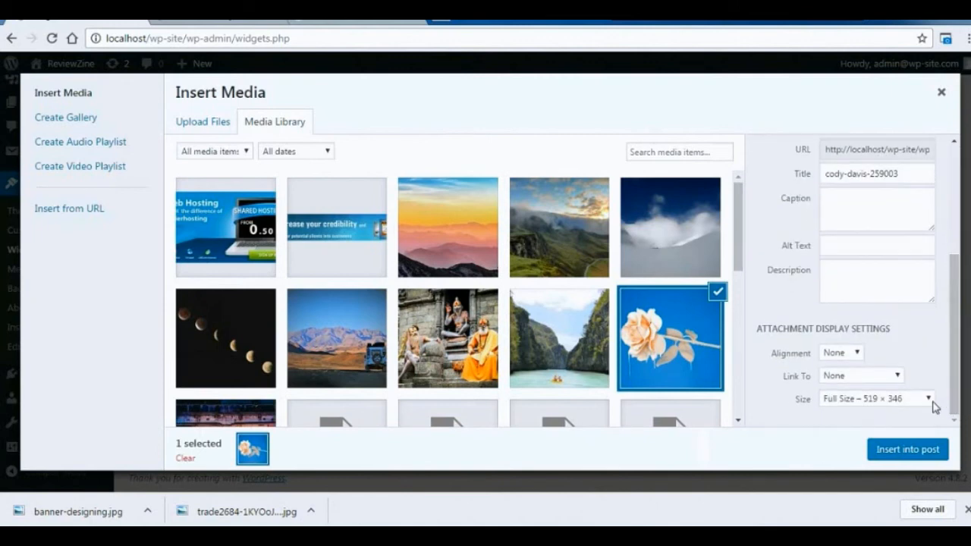
click(929, 402)
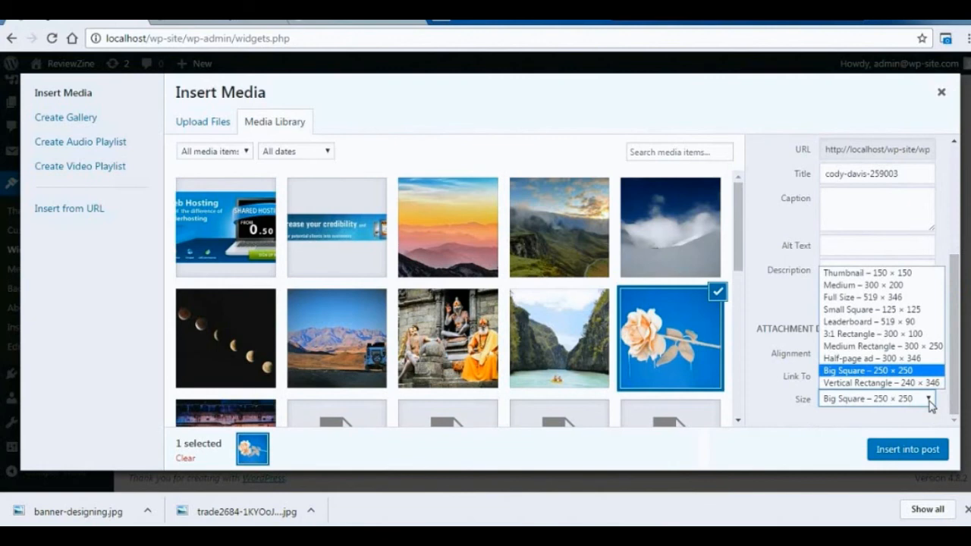
click(910, 310)
click(906, 450)
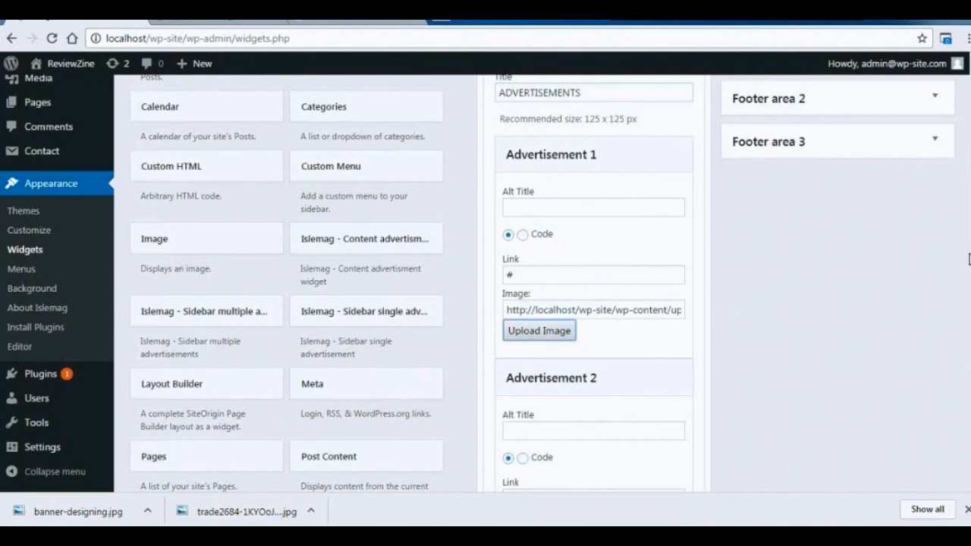
scroll(673, 440, down, 3)
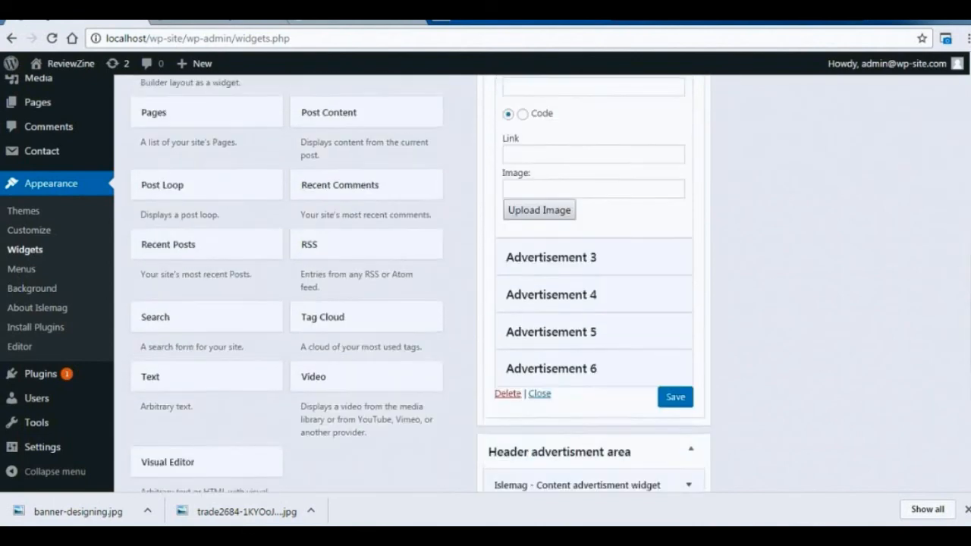
click(678, 394)
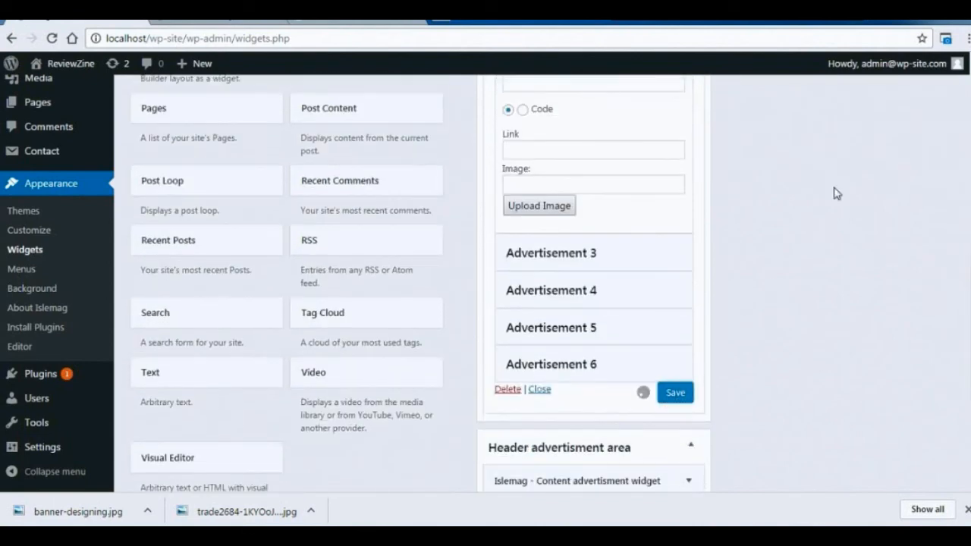
View the site's front page and check how the sidebar advertisement displays below the Post Loop.
click(227, 12)
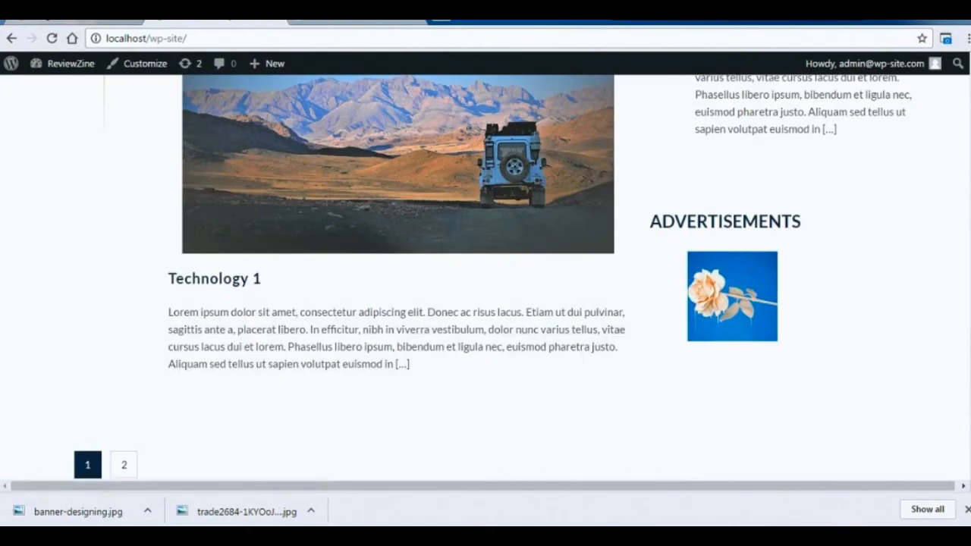
scroll(485, 277, down, 6)
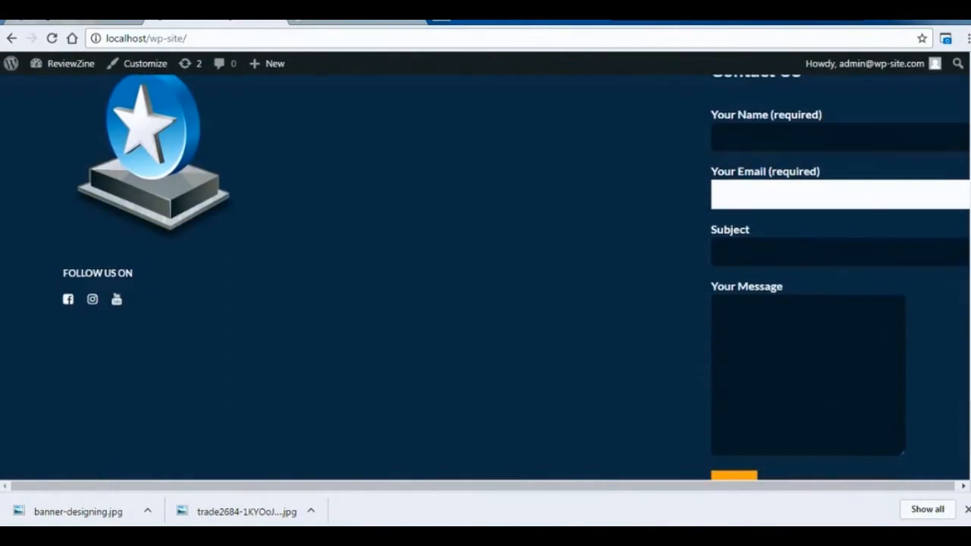
scroll(486, 277, up, 10)
scroll(486, 276, up, 3)
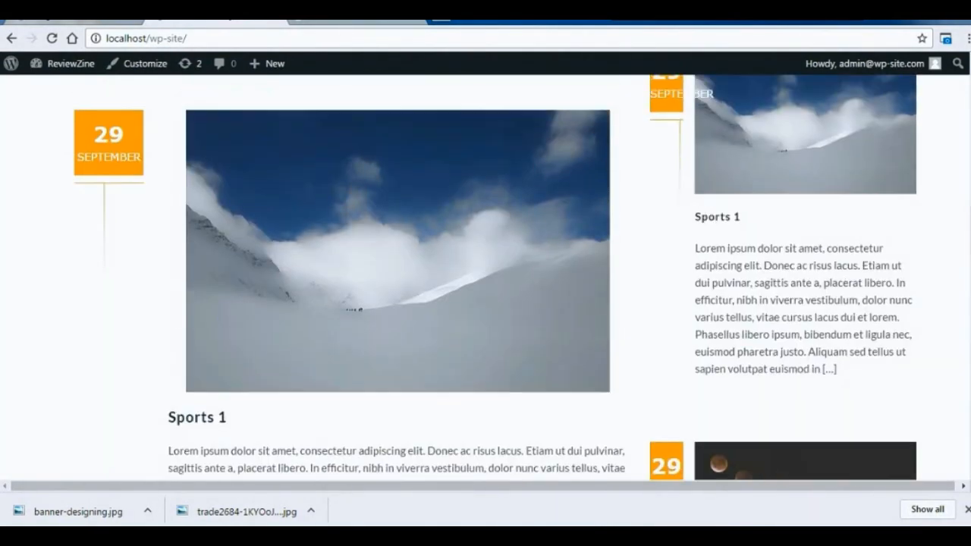
Open the Sports 1 post from the front page and post the comment "hello !!" on it.
click(218, 415)
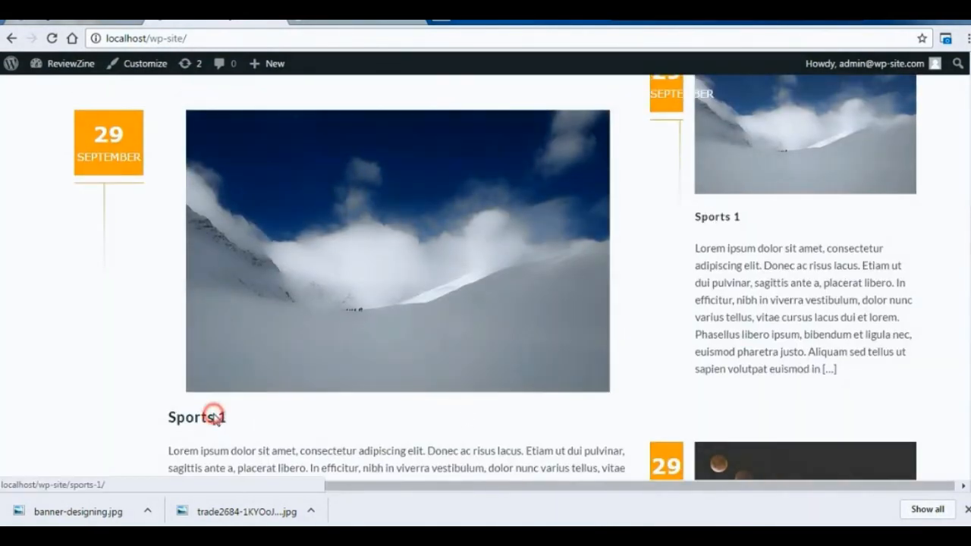
scroll(486, 277, down, 8)
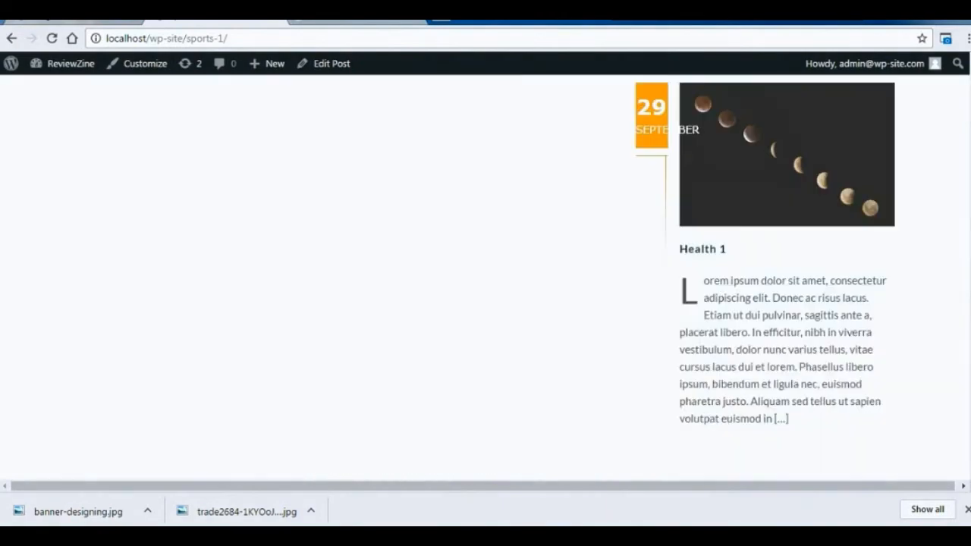
scroll(486, 277, down, 15)
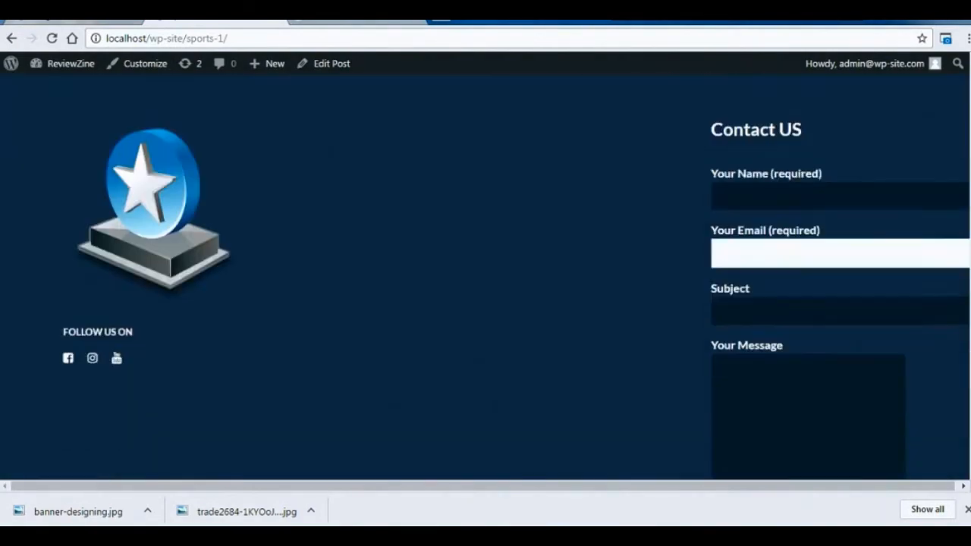
scroll(486, 278, up, 10)
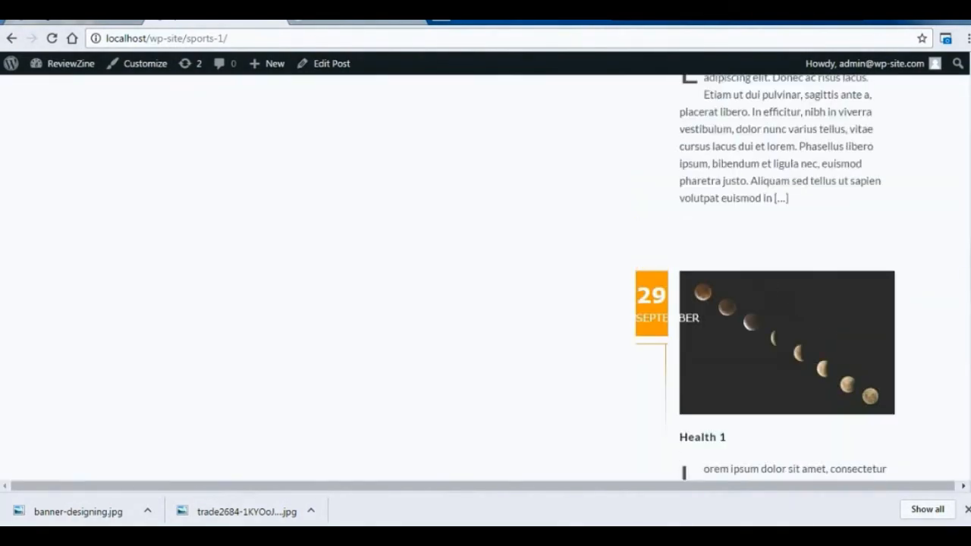
click(437, 226)
text(hello !!)
click(142, 311)
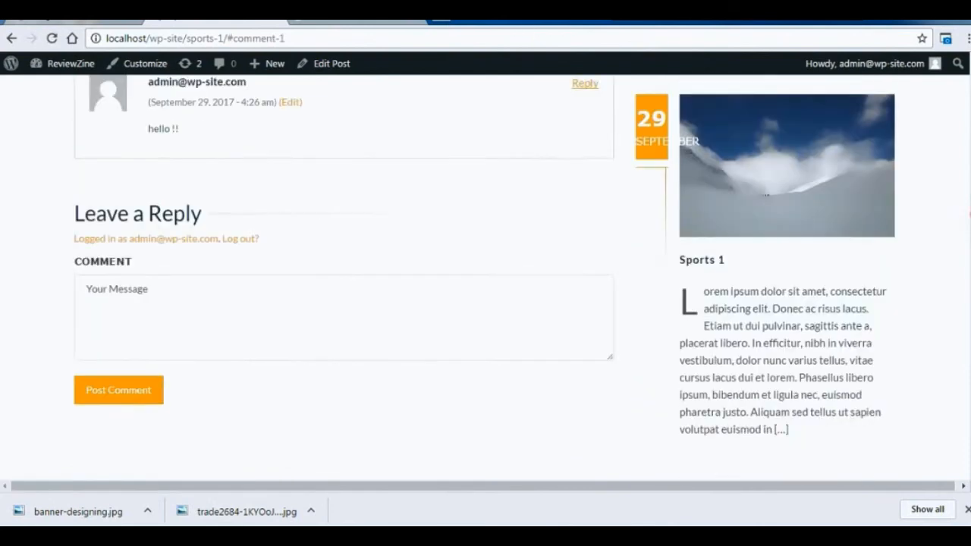
Reply "hi!" to the "hello !!" comment on the Sports 1 post and review the page.
scroll(963, 182, up, 1)
click(586, 245)
text(hi!)
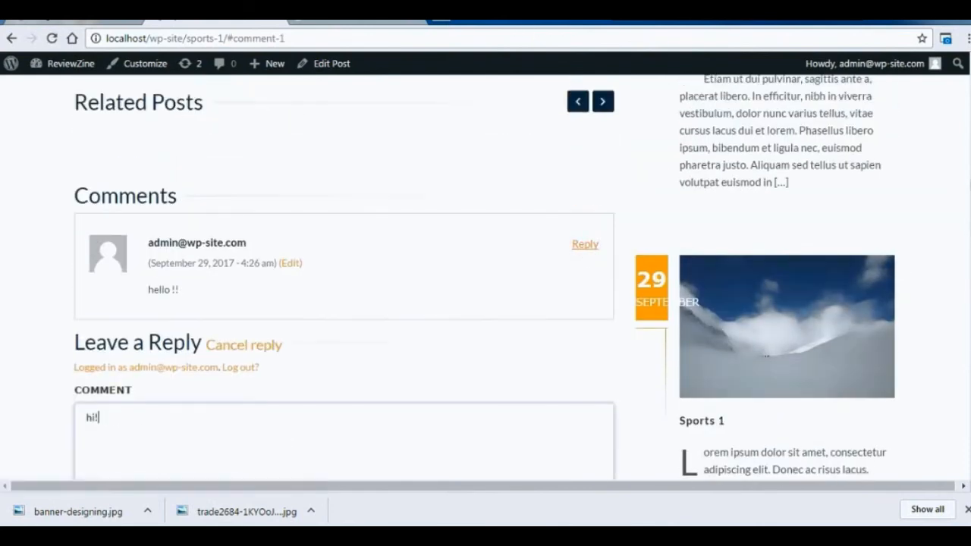
scroll(119, 236, down, 4)
click(119, 236)
scroll(965, 258, up, 7)
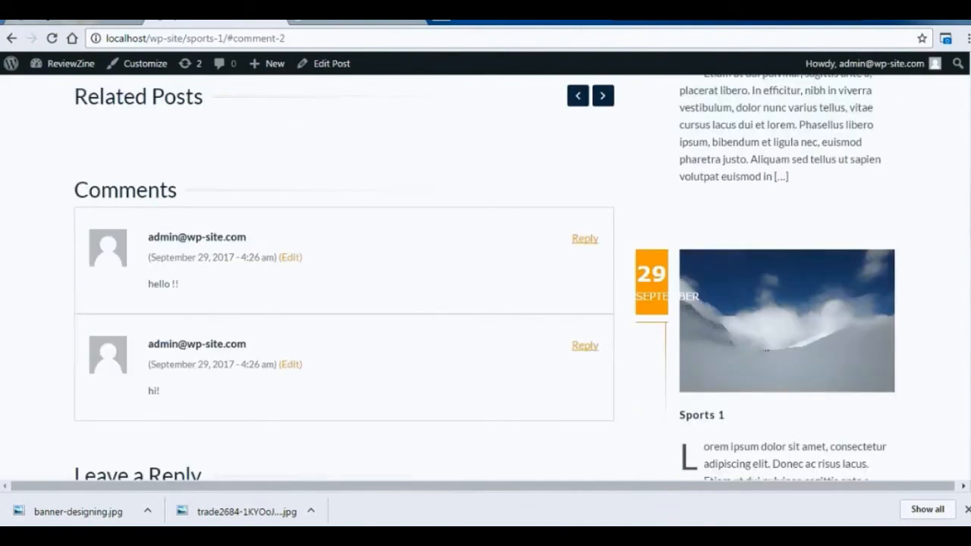
scroll(964, 114, up, 10)
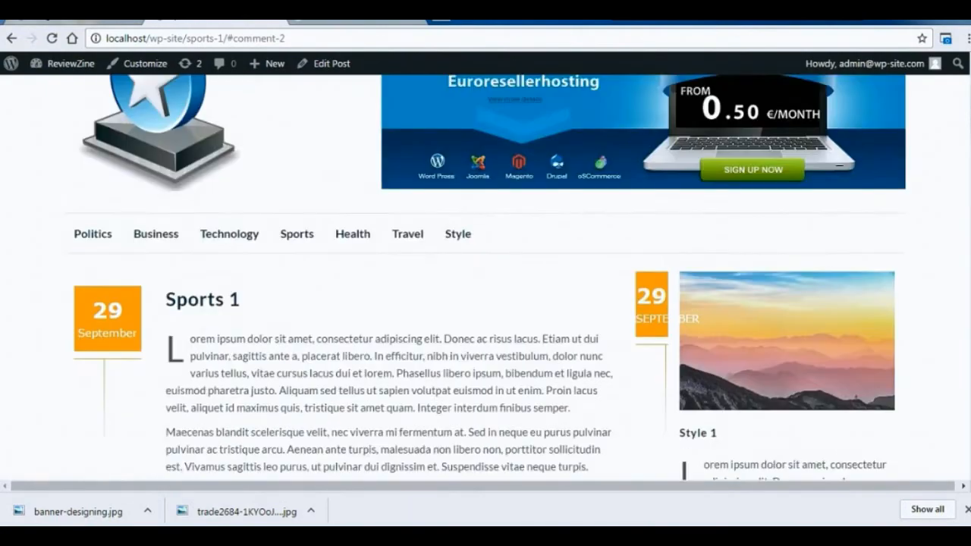
Open the Style category page and review its post listing, sidebar posts and footer.
scroll(404, 230, down, 1)
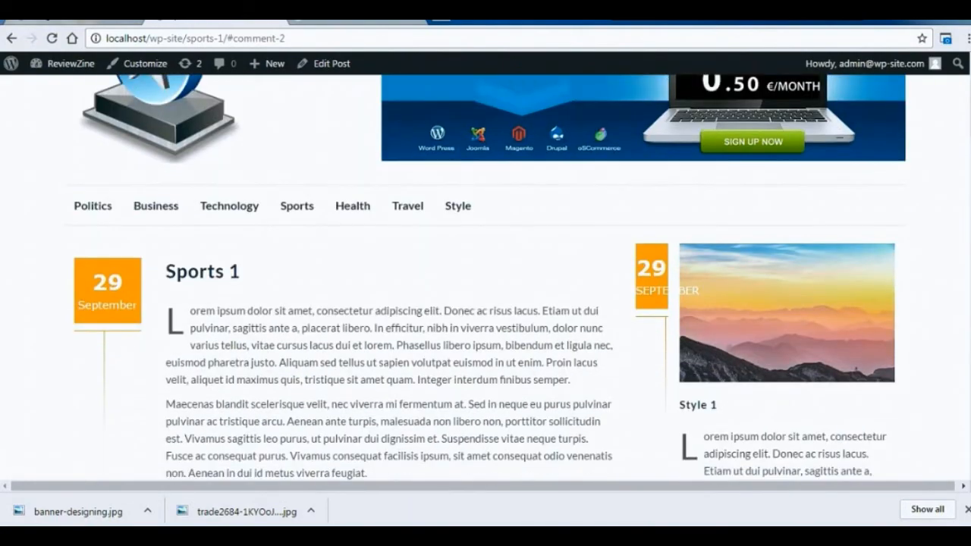
click(453, 199)
scroll(963, 173, down, 6)
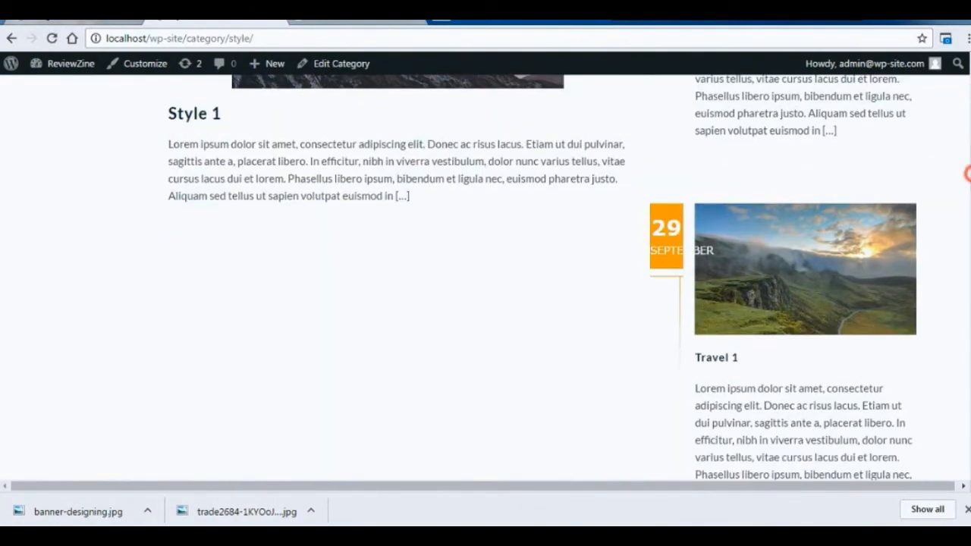
scroll(965, 243, down, 10)
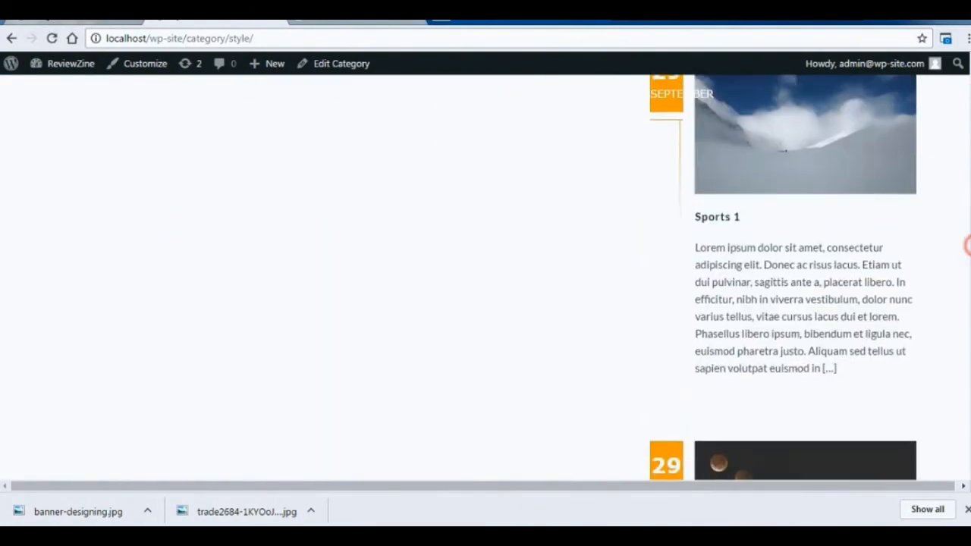
scroll(485, 276, down, 1)
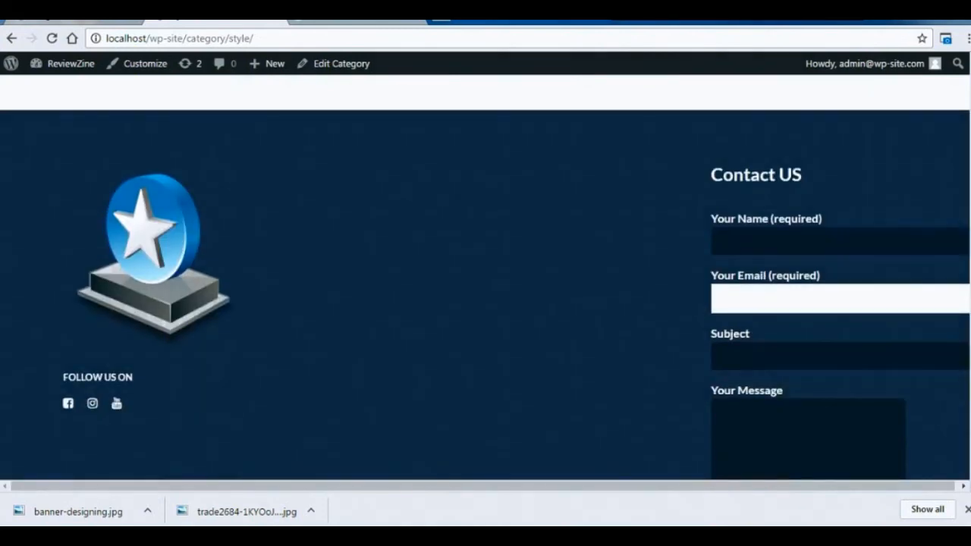
Try to send the footer contact form with the sender's name and e-mail, the subject "Hello" and the message "Hello There".
click(849, 244)
text(jiwan)
click(818, 302)
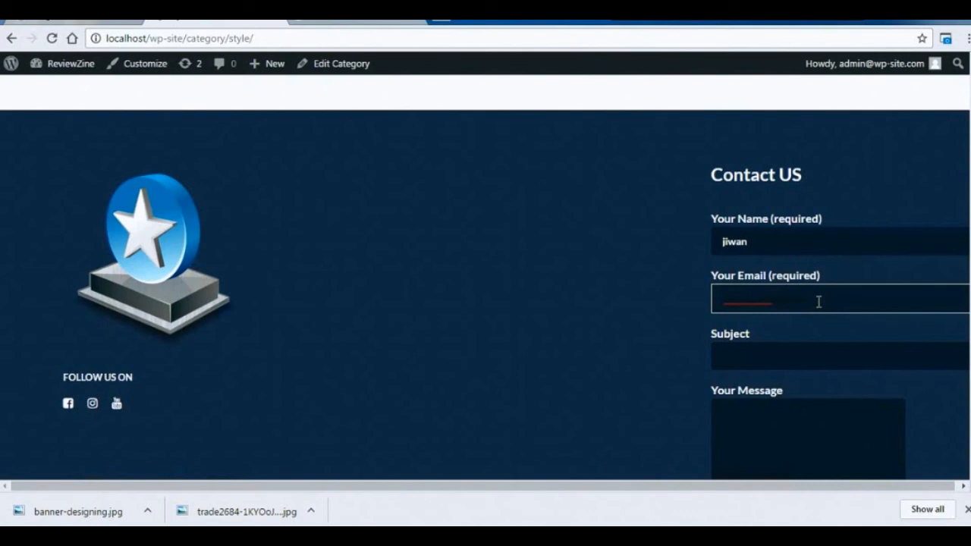
click(801, 362)
text(Hello)
text(llo There)
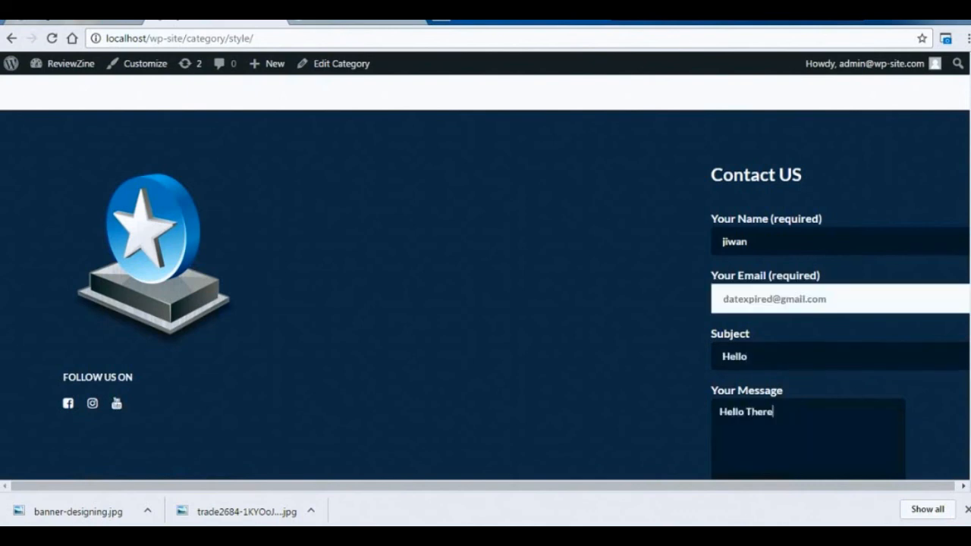
scroll(766, 394, down, 2)
click(744, 382)
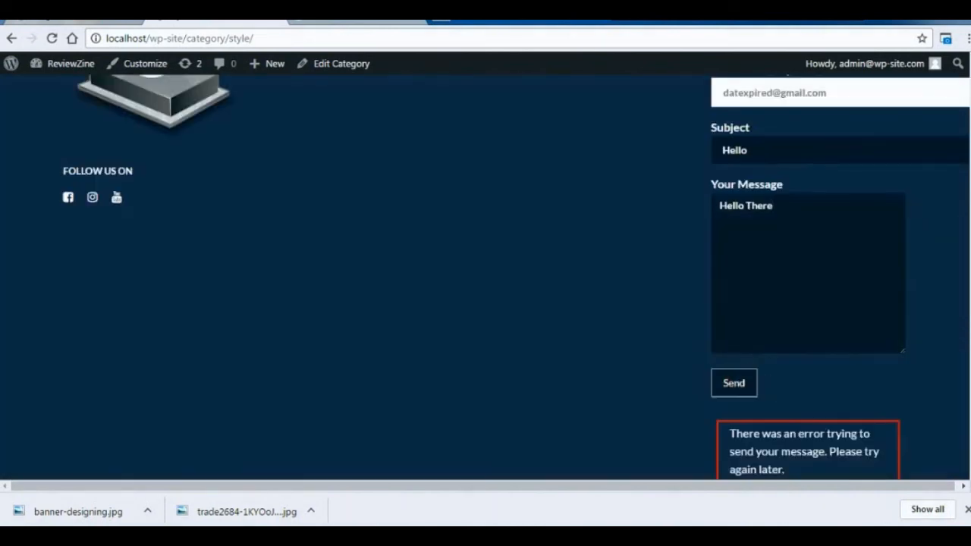
scroll(786, 397, up, 15)
mouse_move(870, 85)
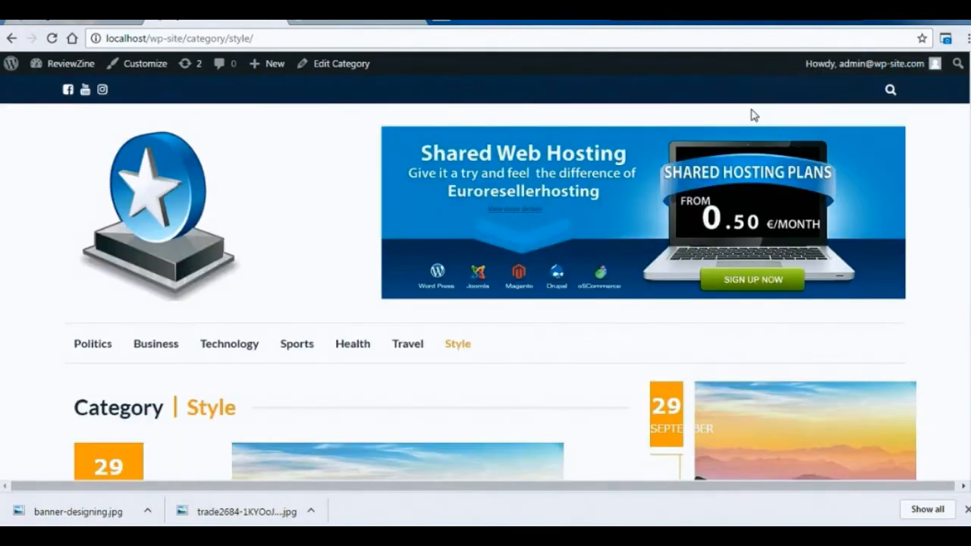
Add a new page titled "FAQs" in the site admin and switch its content to Page Builder.
click(113, 21)
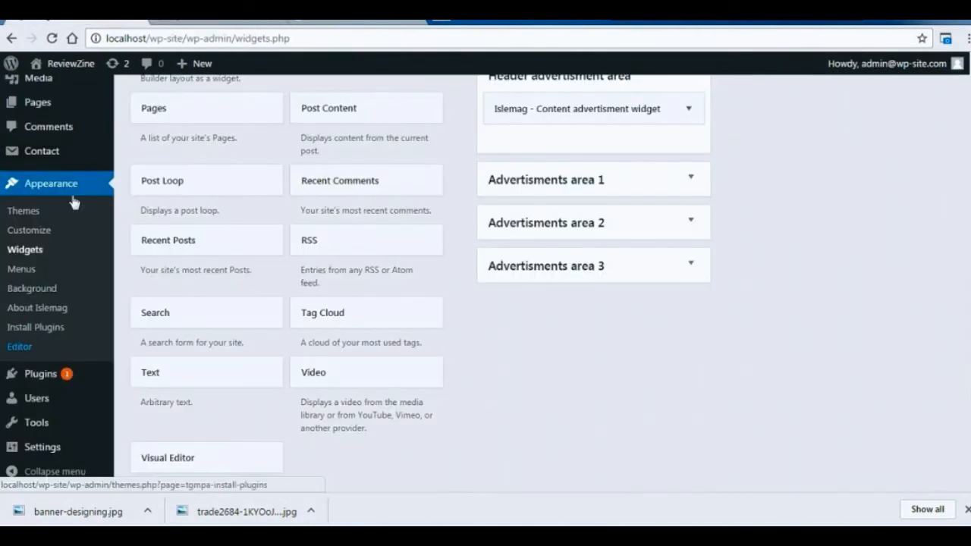
click(59, 109)
text(FAq)
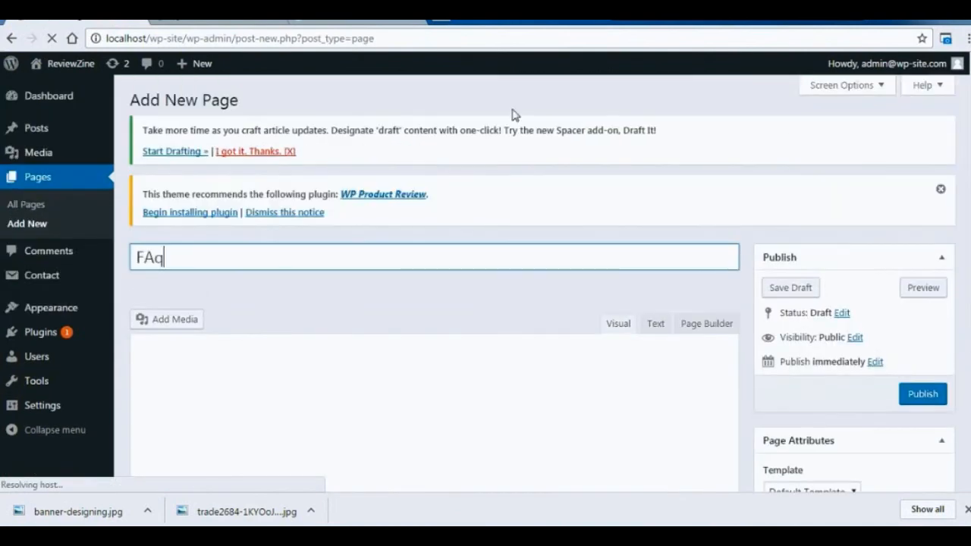
key(BackSpace)
text(Qs)
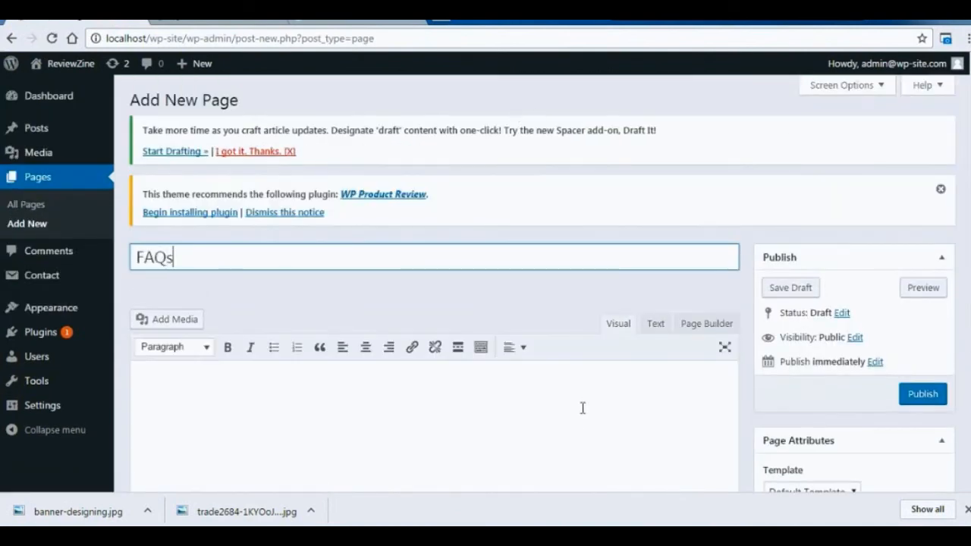
scroll(763, 293, down, 1)
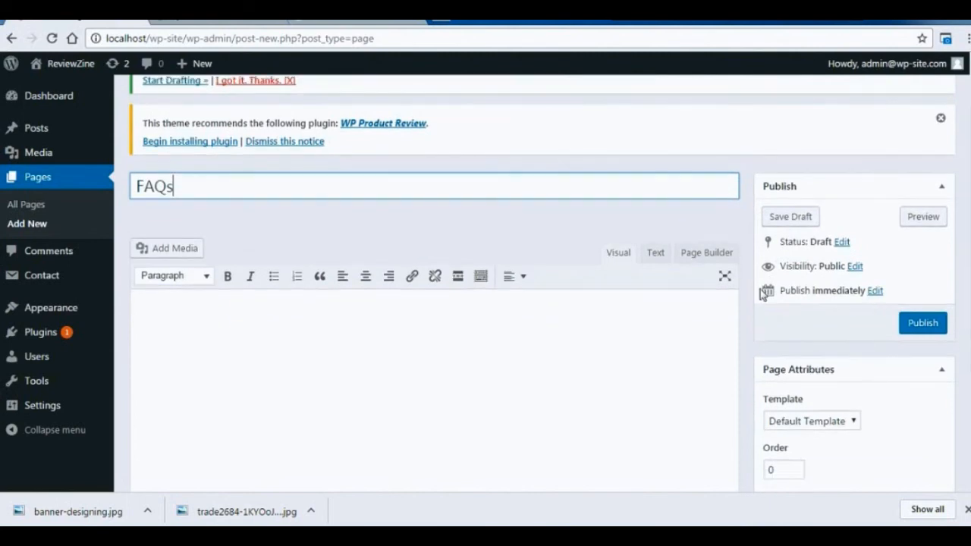
click(712, 259)
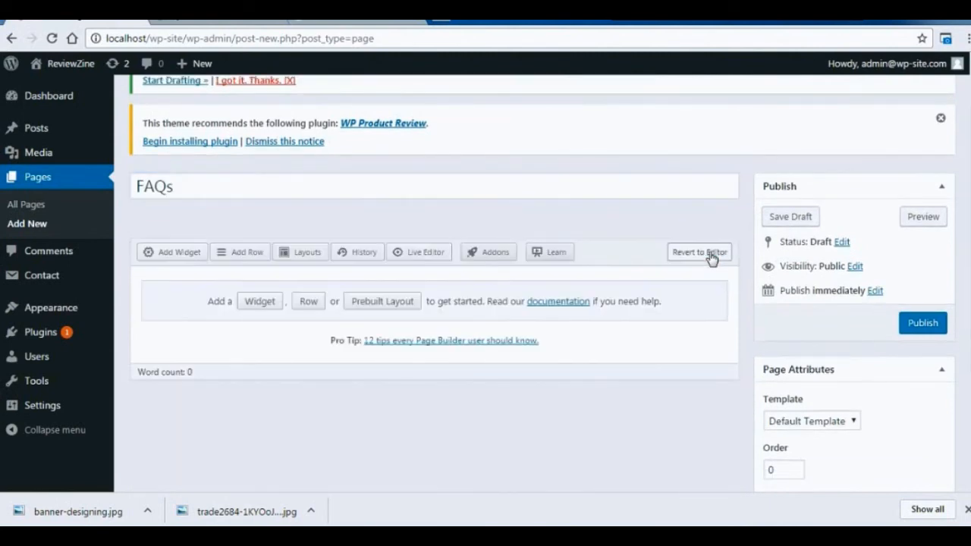
Start a new Page Builder row on the FAQs page and set its layout to 1 column.
click(308, 302)
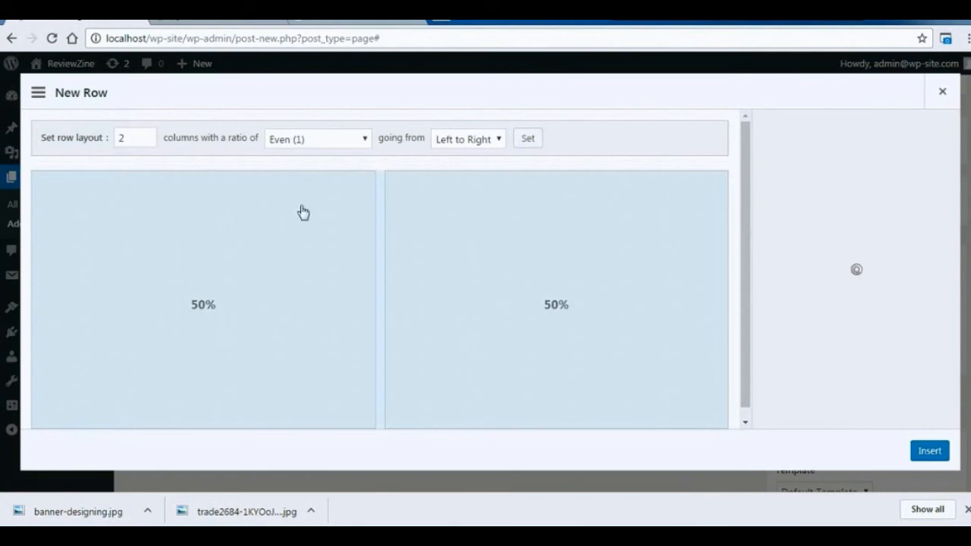
click(365, 138)
click(364, 138)
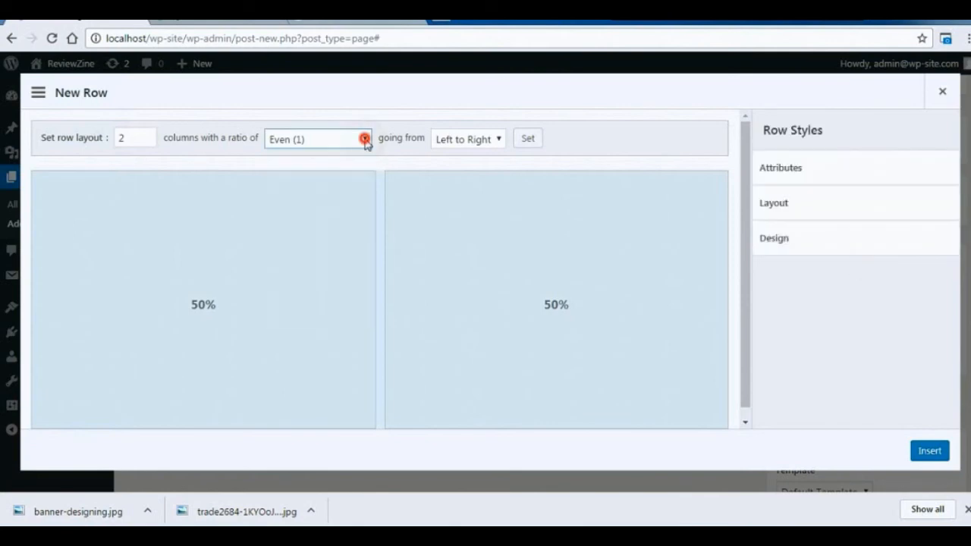
click(369, 141)
click(369, 141)
click(148, 136)
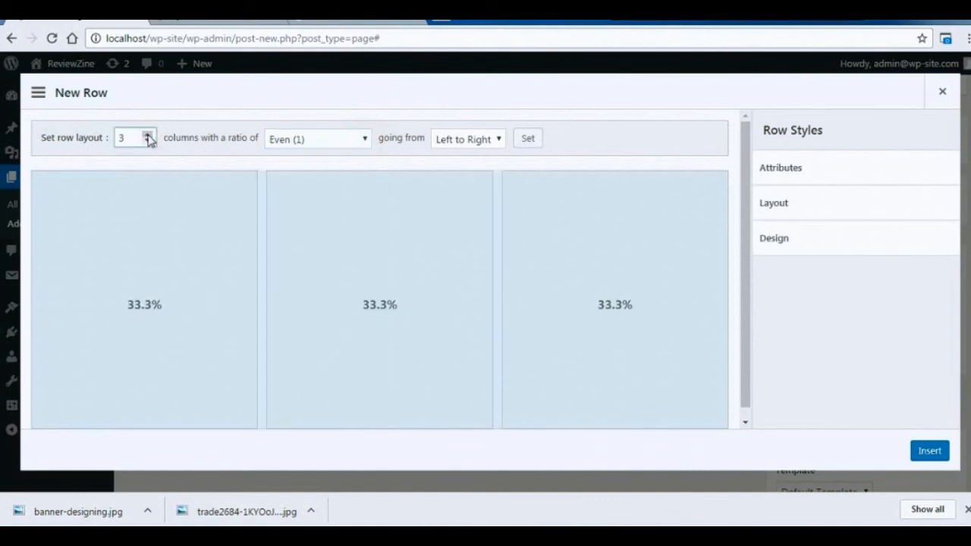
click(148, 142)
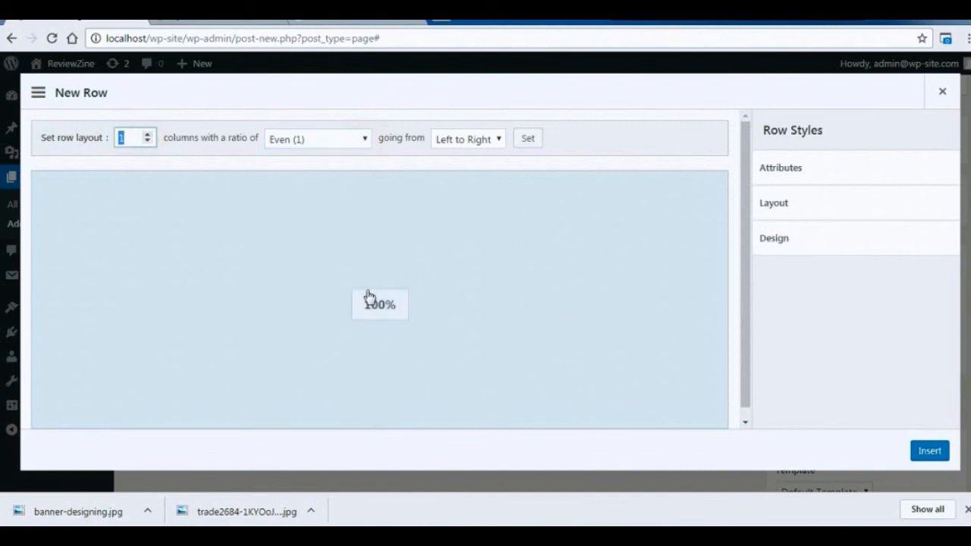
Review the new row's Layout and Design style settings and insert the one-column row.
drag(745, 250, 747, 260)
click(798, 249)
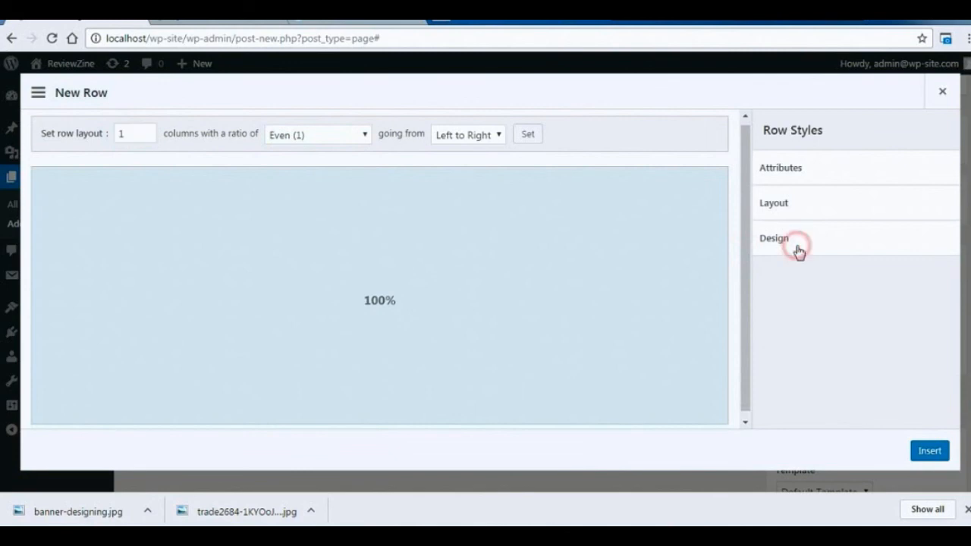
click(797, 243)
click(800, 201)
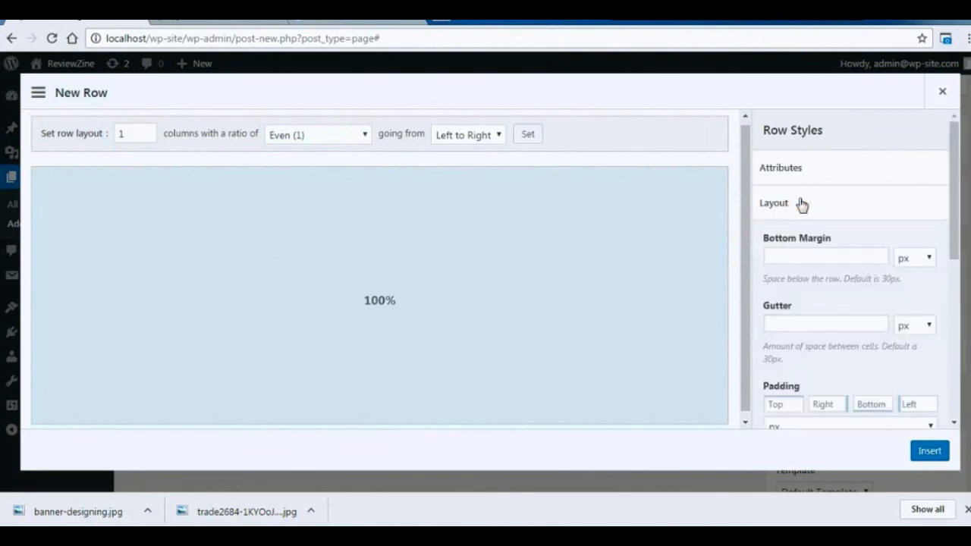
click(798, 202)
click(799, 240)
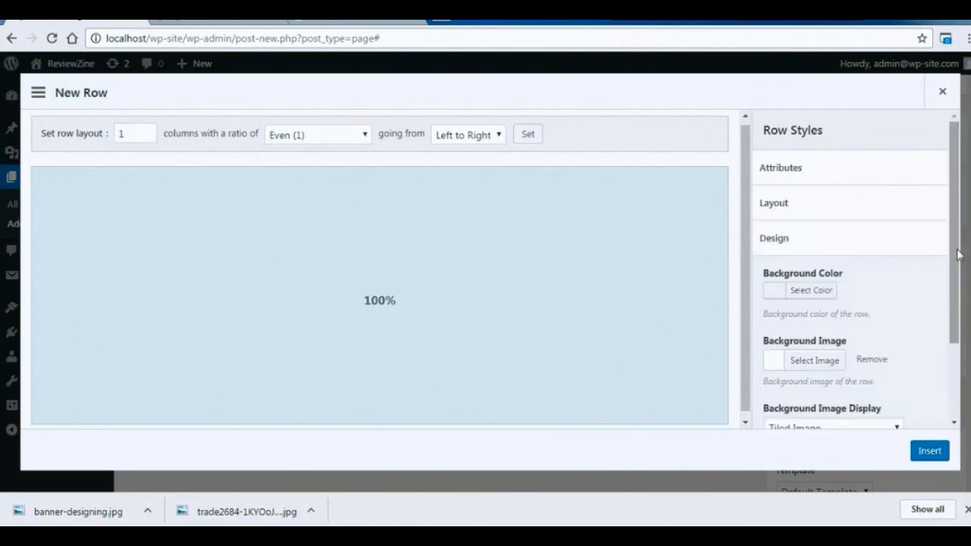
mouse_move(948, 244)
mouse_down()
mouse_move(952, 319)
mouse_move(953, 241)
mouse_up()
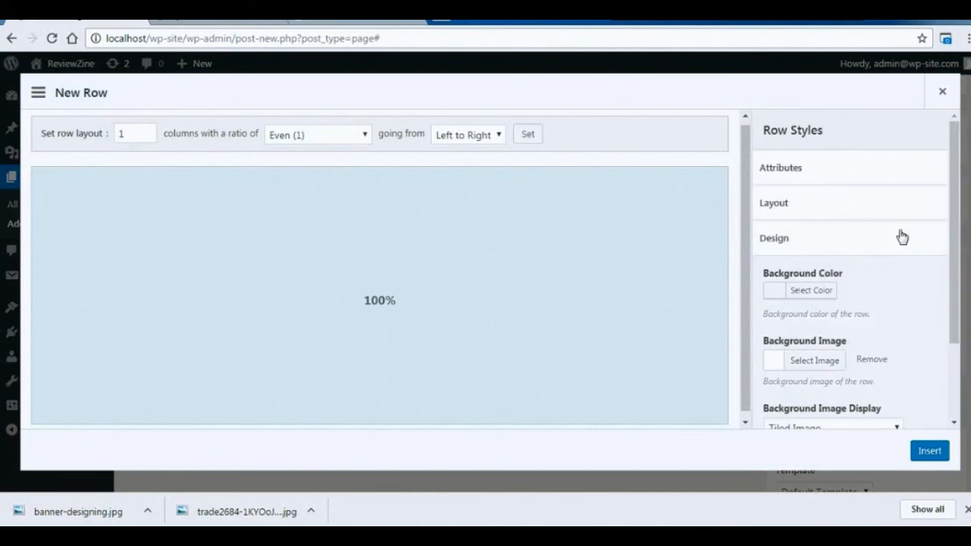
click(868, 179)
click(869, 180)
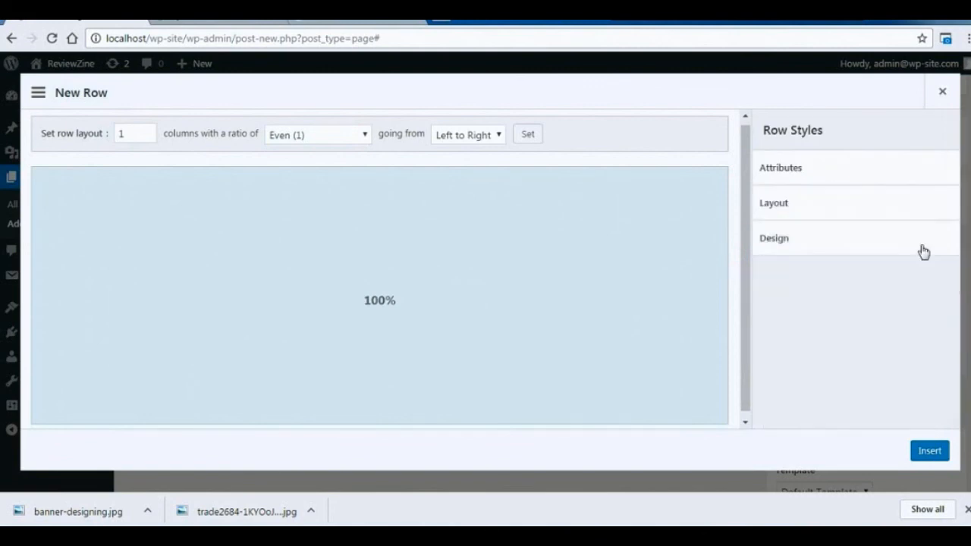
click(928, 452)
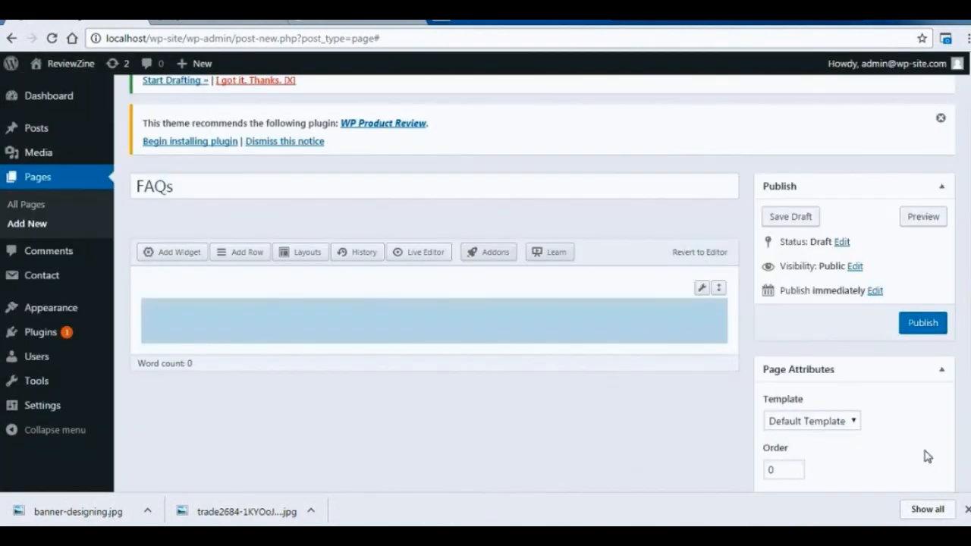
Check the available page templates, keep Default Template, and add a Visual Editor widget to the row.
click(852, 423)
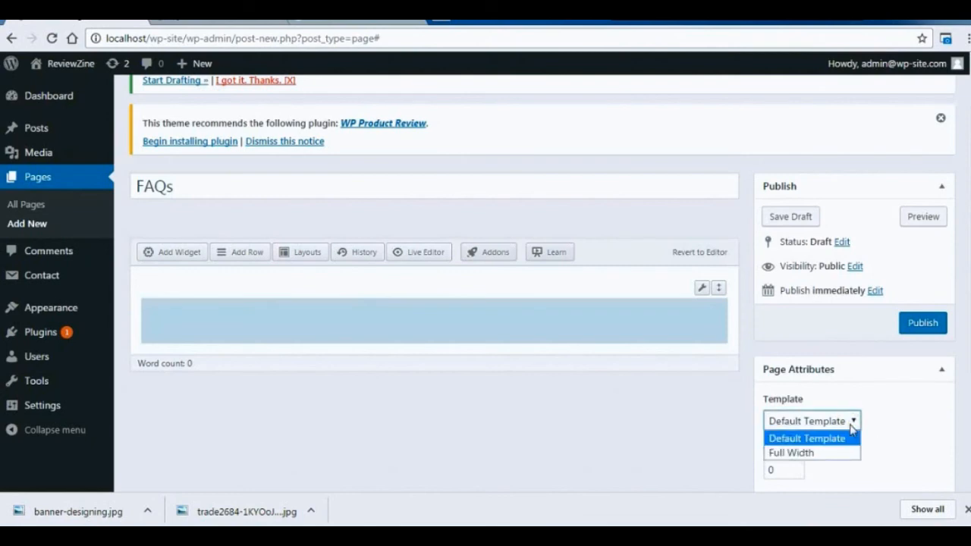
click(852, 426)
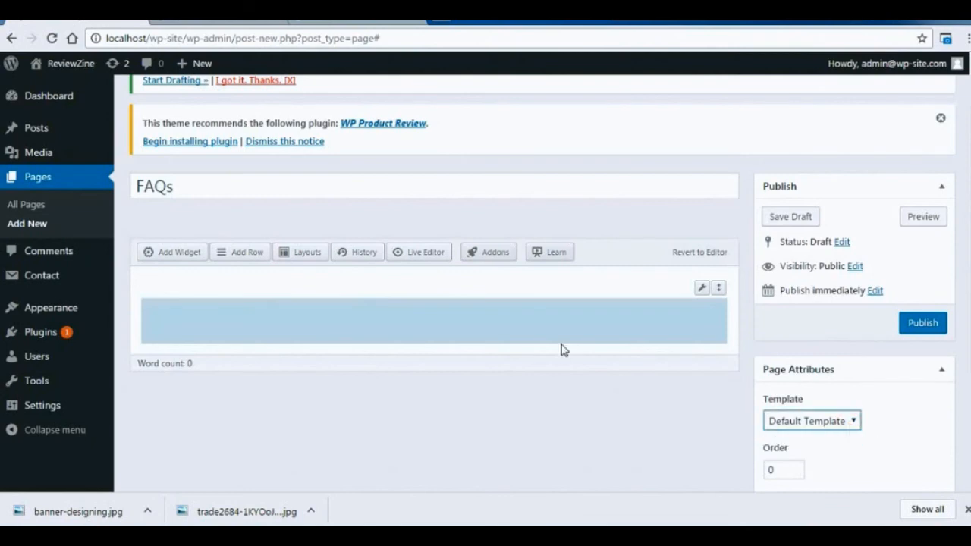
click(178, 255)
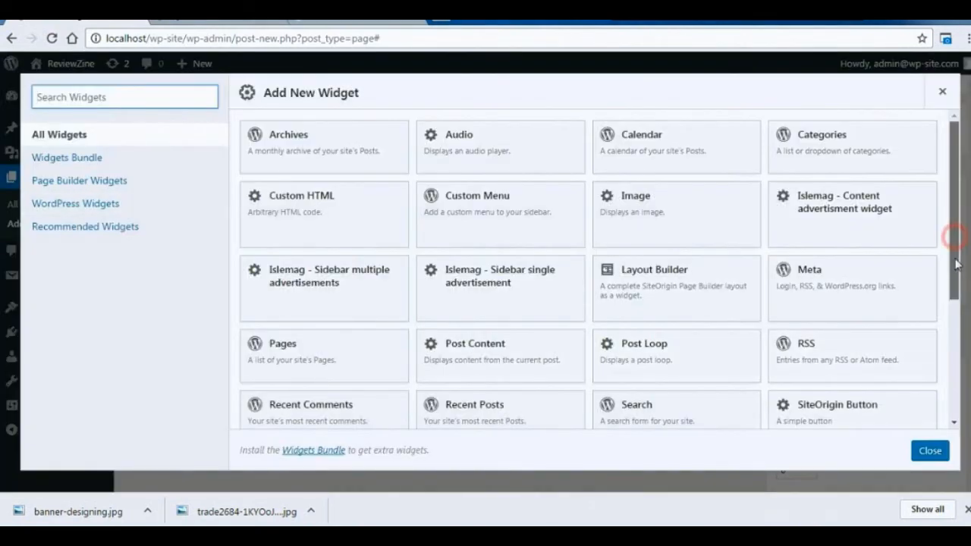
scroll(957, 241, down, 3)
click(372, 393)
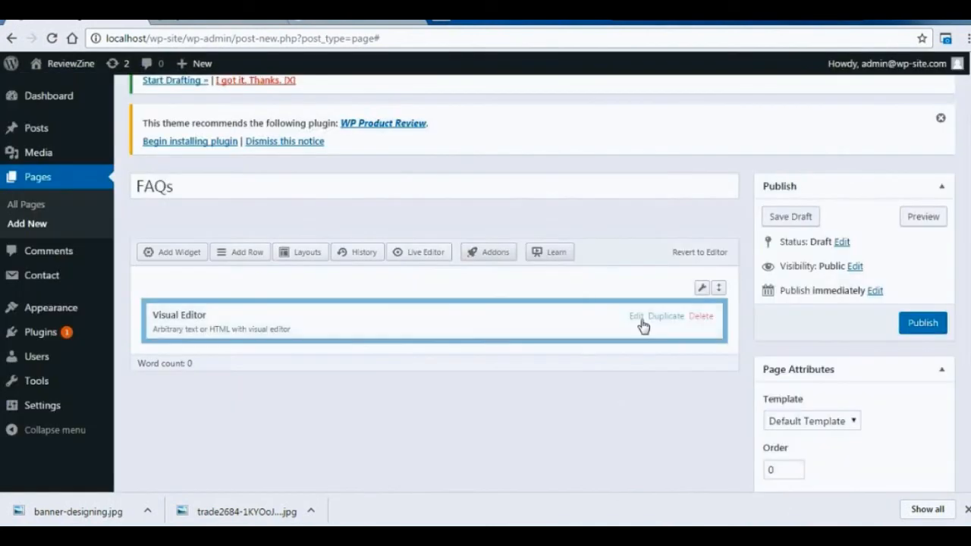
click(637, 318)
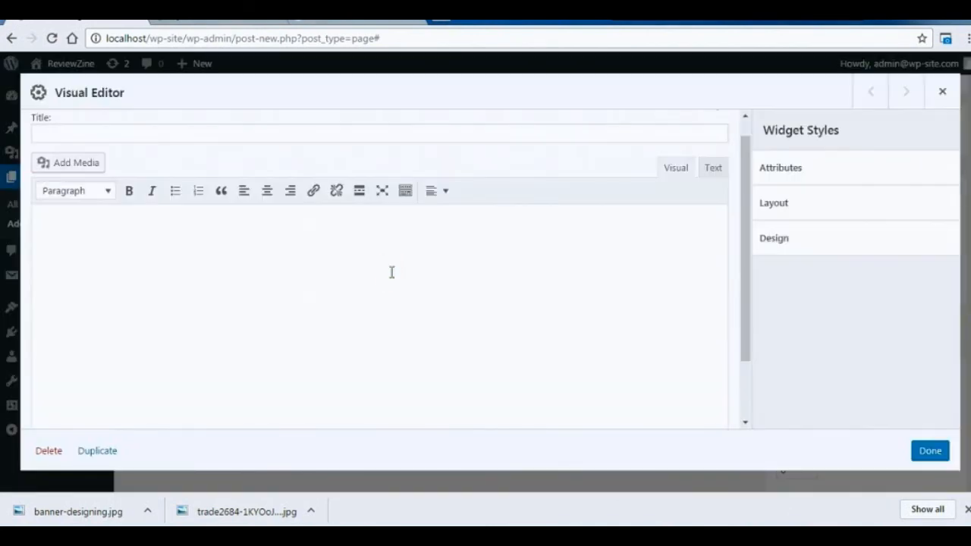
Enter the question "Is Wordpress easy?" and the answer "Yes, It comes handy once you go through two or three projects. Everything's gonna be very convinient for you.".
text(Is Wordpress)
key(Left)
key(Left)
key(Left)
key(Left)
key(Left)
key(Left)
key(Left)
text(o)
key(End)
text(easy?)
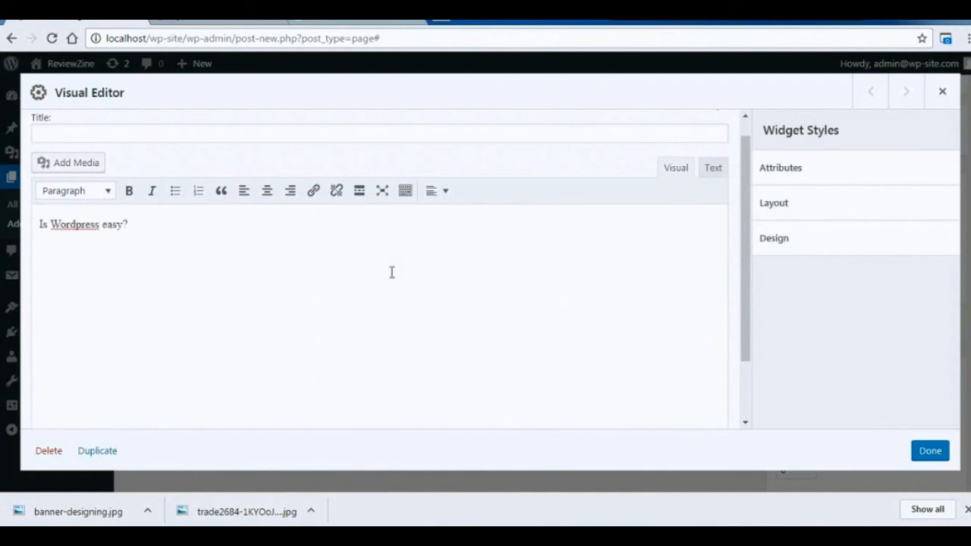
text(Yes. It comes hand)
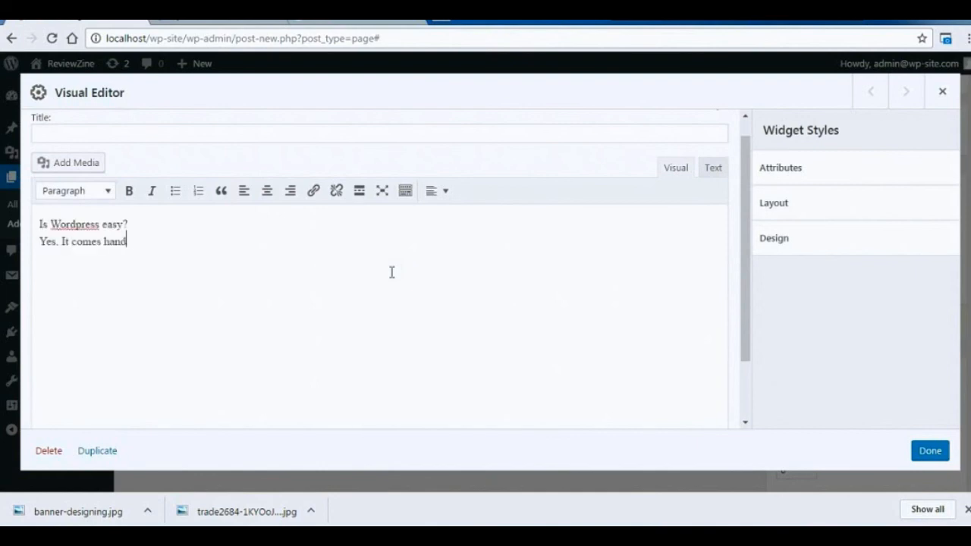
text(y once you go through two or three projects.  Everything's gonna be very convinient for you.)
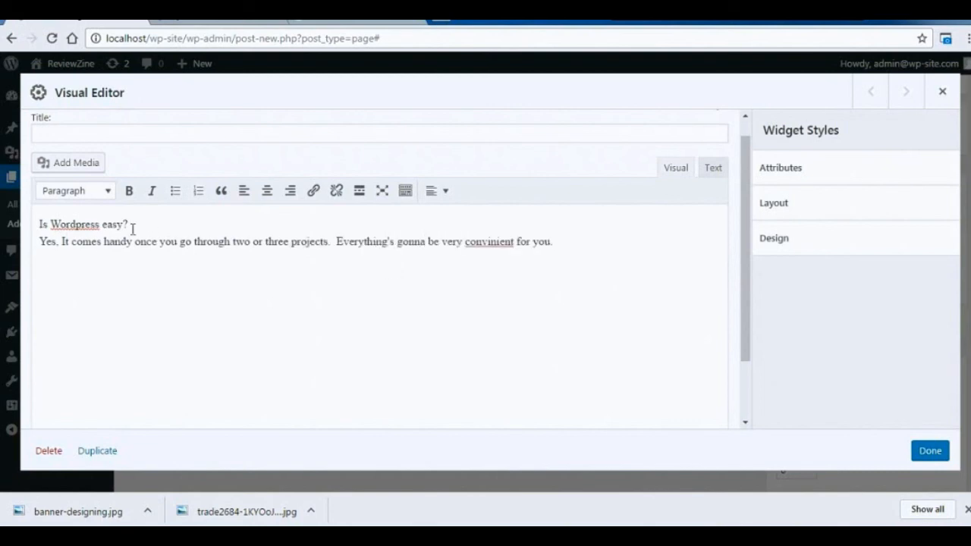
Make the question line bold and the answer line italic, and finish editing the widget.
click(129, 191)
click(157, 225)
drag(133, 227, 553, 243)
click(152, 190)
click(400, 222)
drag(137, 226, 39, 227)
click(186, 287)
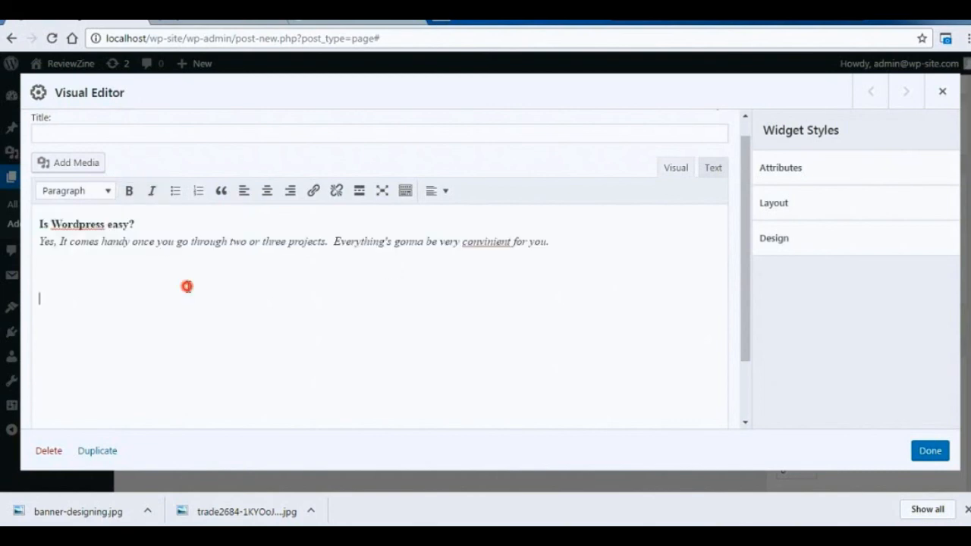
click(929, 455)
Insert a second one-column row below the first and add a Visual Editor widget to it.
click(238, 255)
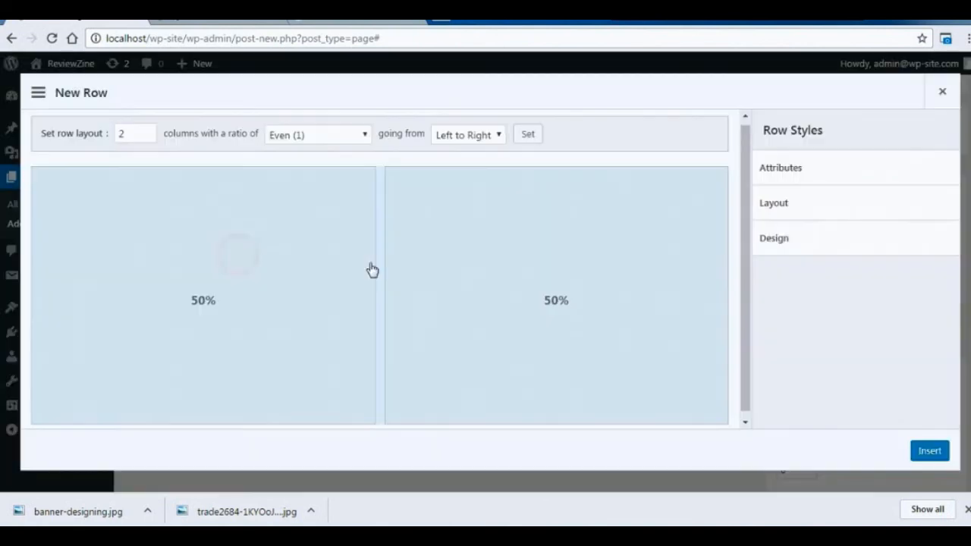
click(152, 138)
click(929, 451)
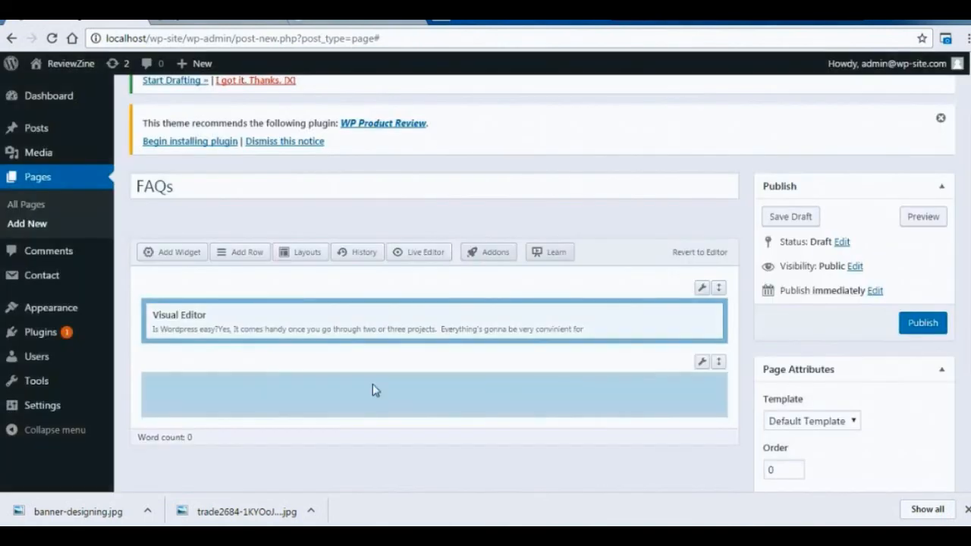
click(171, 252)
click(270, 394)
click(637, 393)
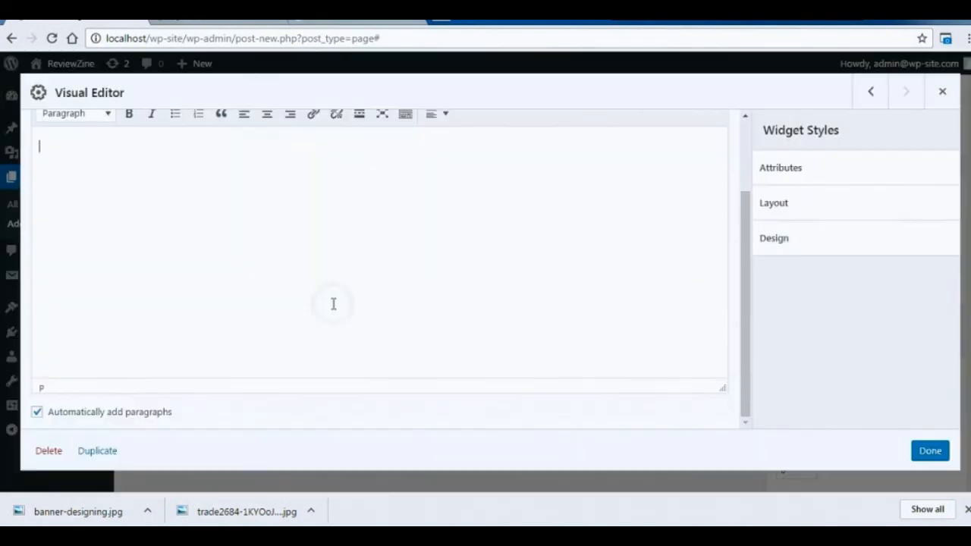
Paste the copied WordPress question and answer into the second Visual Editor widget and finish editing it.
text(Is Wordpress easy? Yes, It comes handy once you go through two or three projects.  Everything's gonna be very convinient for you.)
scroll(748, 271, up, 1)
click(930, 451)
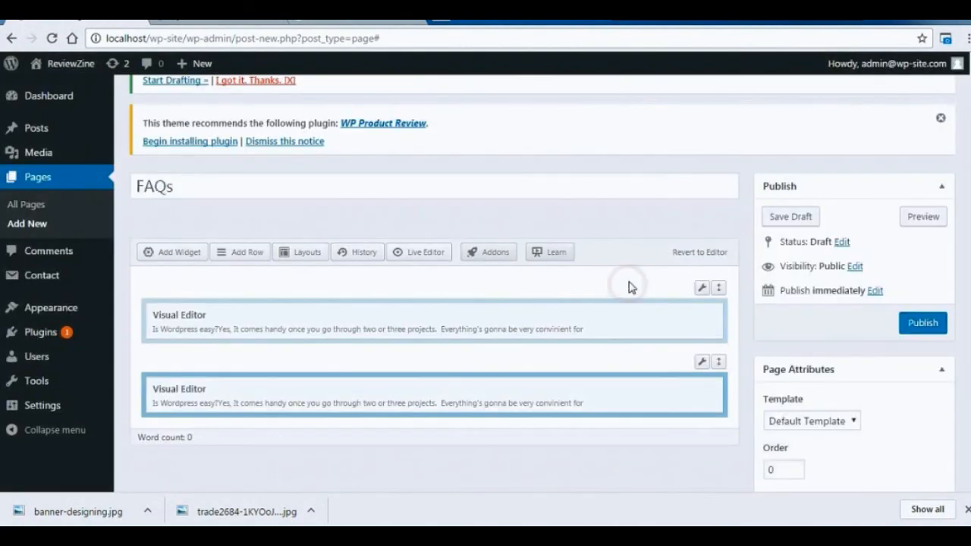
Publish the FAQs page and reload the site to check the result.
click(921, 323)
scroll(922, 328, down, 4)
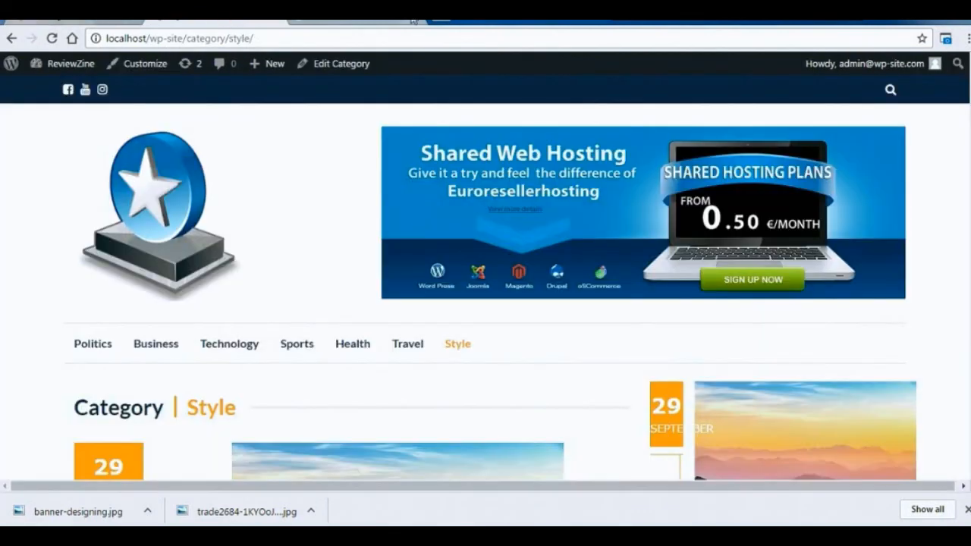
click(413, 20)
key(F5)
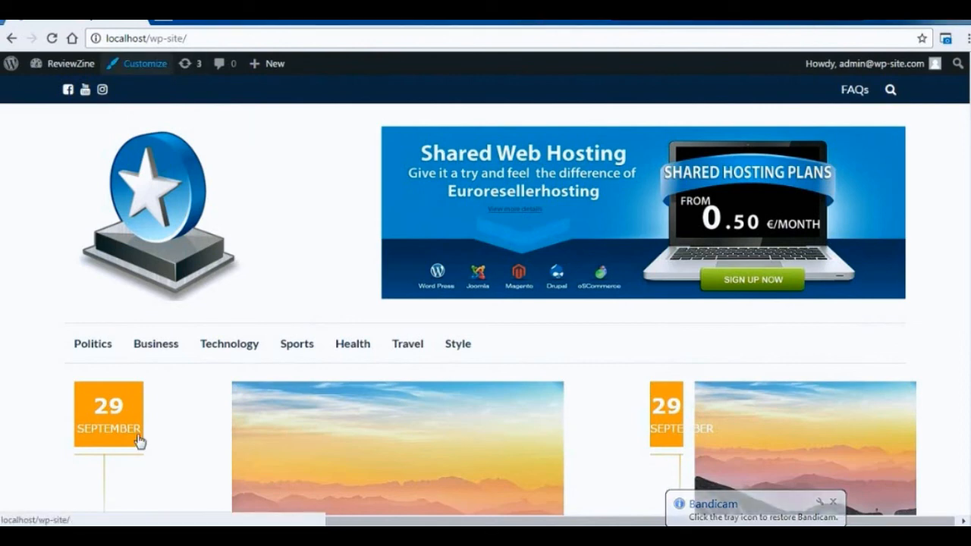
Open the theme customizer for the site and follow its theme info to the theme documentation.
click(147, 65)
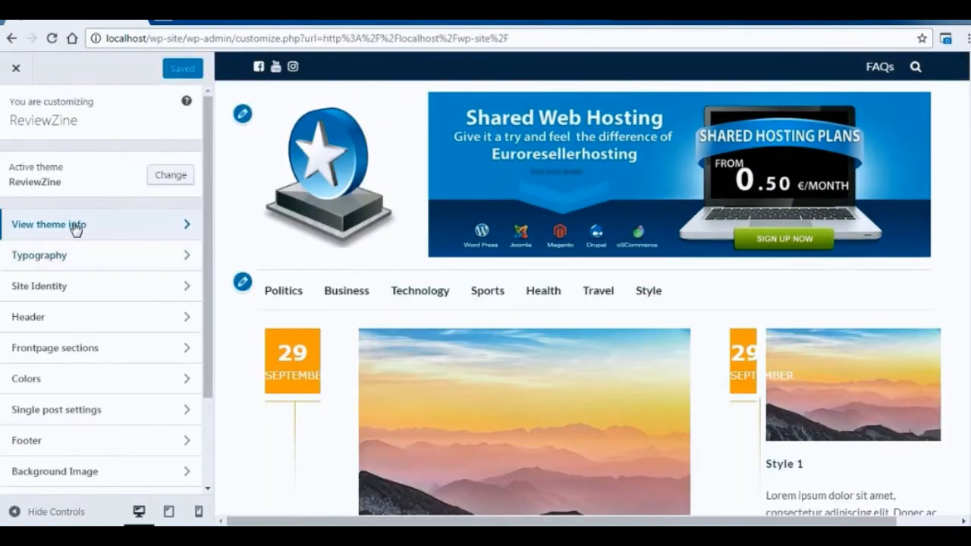
click(76, 225)
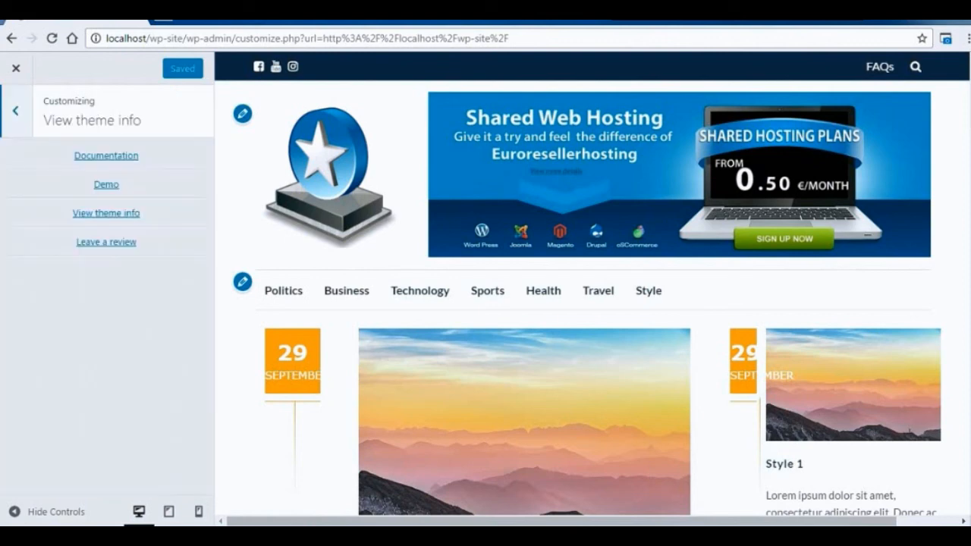
click(124, 157)
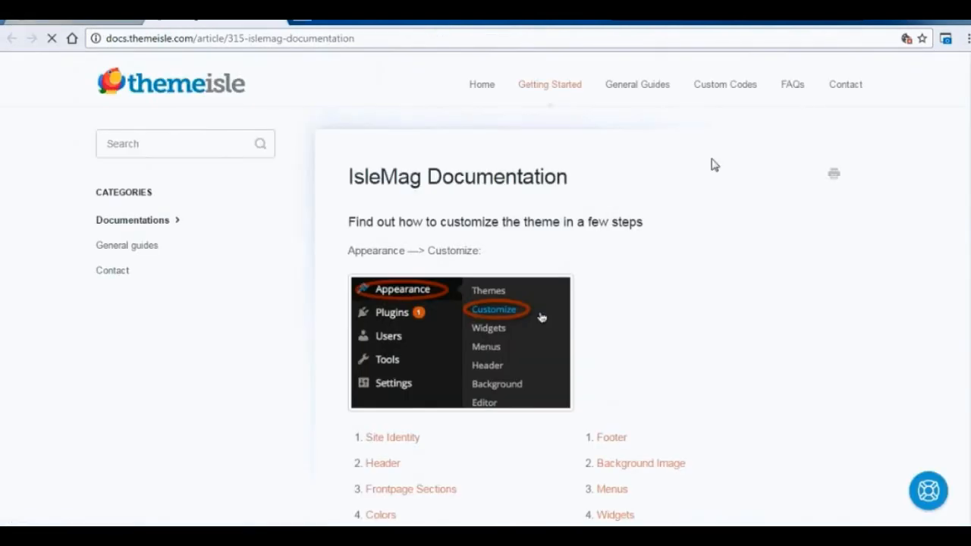
Read the IsleMag documentation from the introduction and Site Identity through Static Front Page to the closing note about matching the demo.
drag(348, 228, 672, 225)
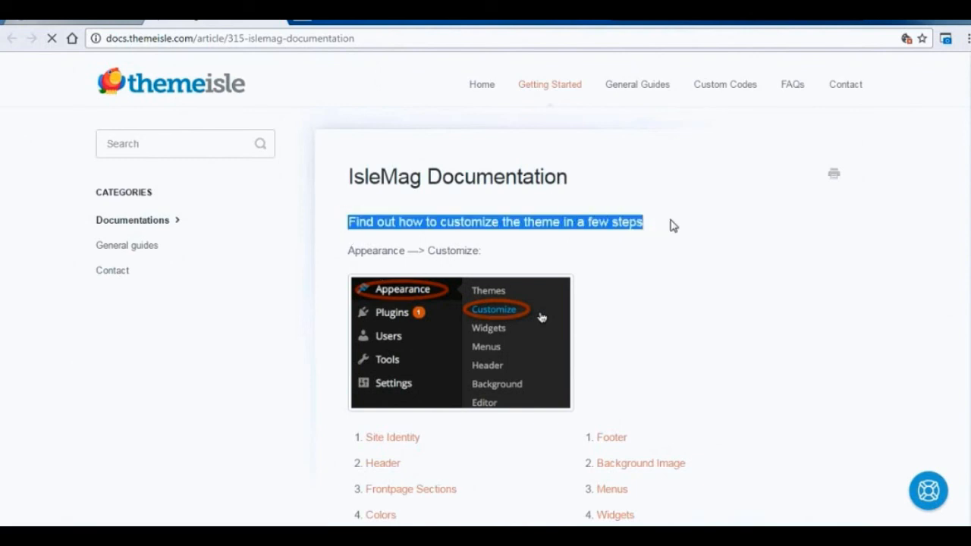
click(720, 216)
scroll(486, 288, down, 4)
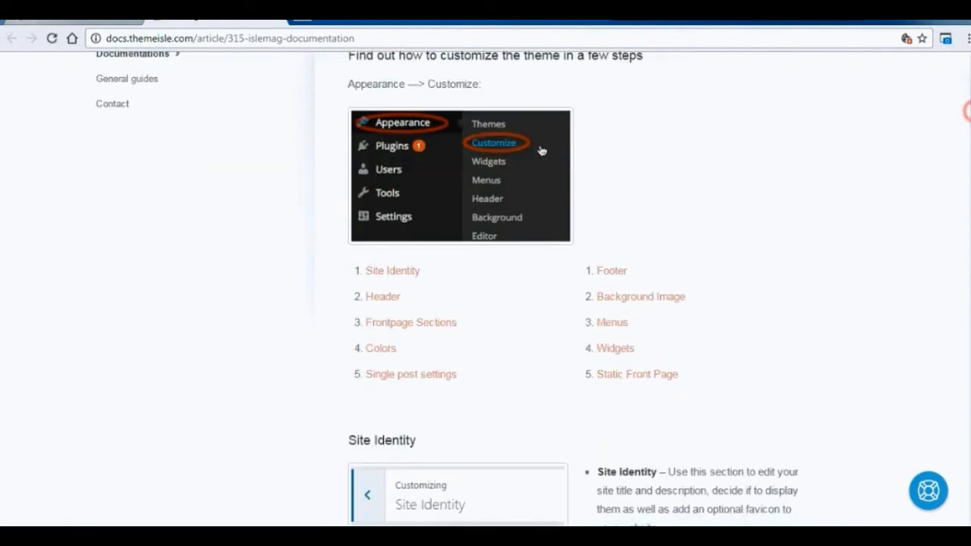
mouse_move(970, 116)
mouse_down()
mouse_move(970, 98)
mouse_move(970, 126)
mouse_up()
scroll(485, 288, down, 8)
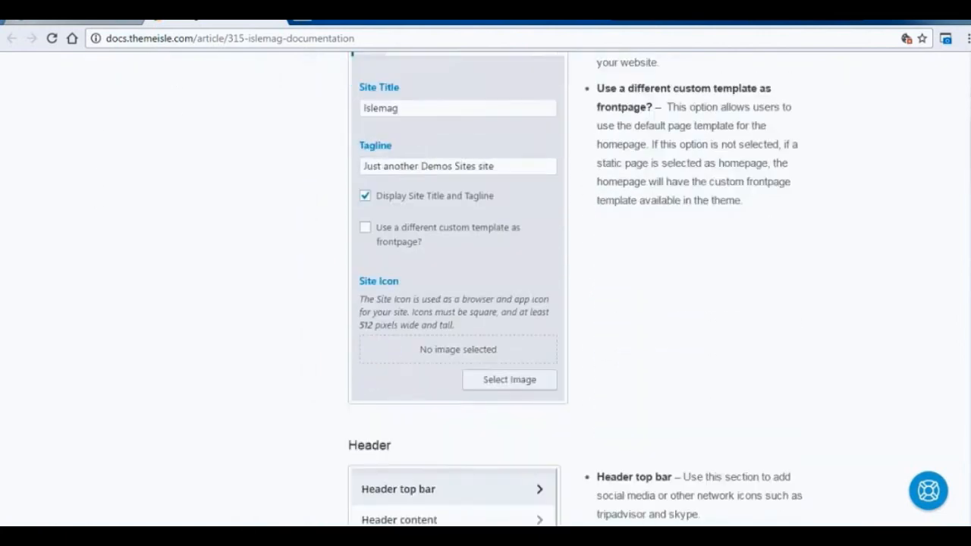
scroll(485, 288, down, 11)
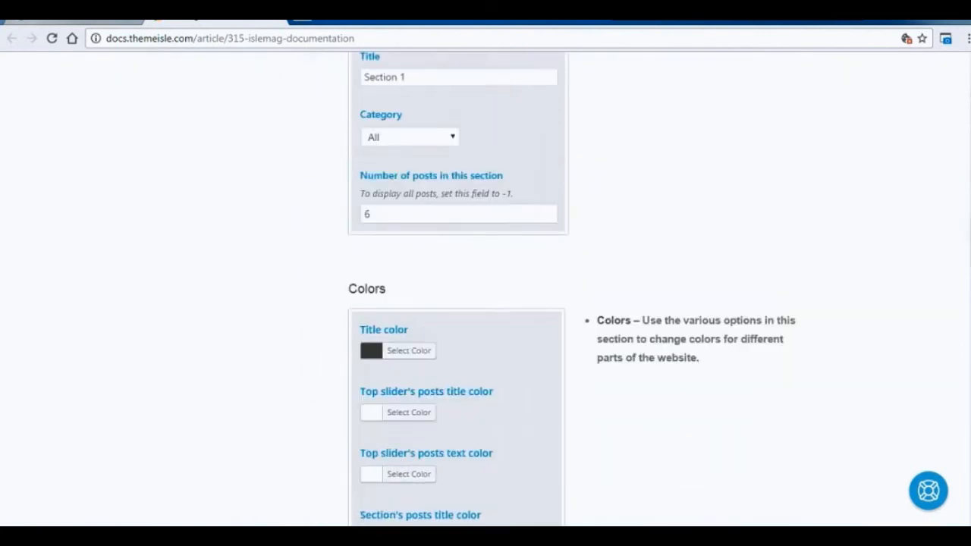
scroll(485, 288, down, 6)
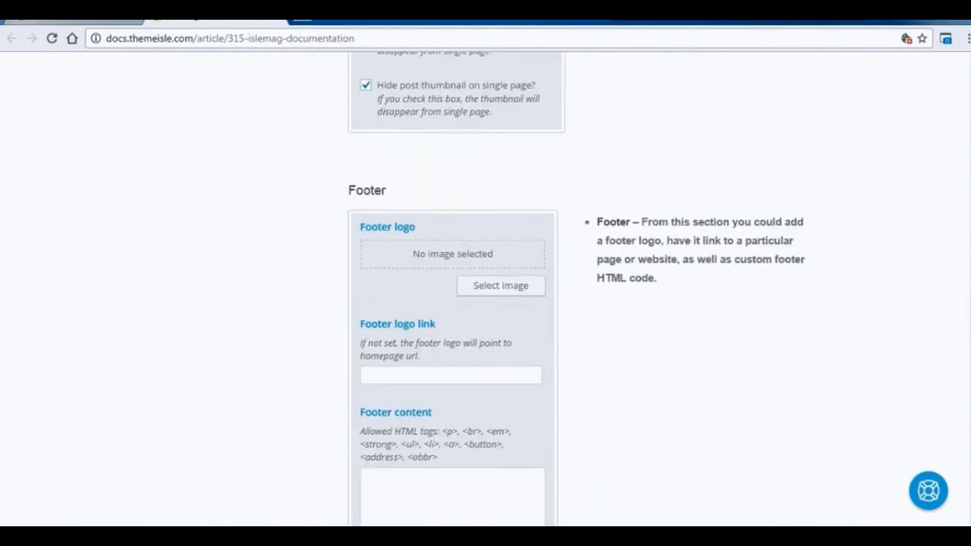
scroll(485, 289, up, 1)
scroll(485, 289, down, 8)
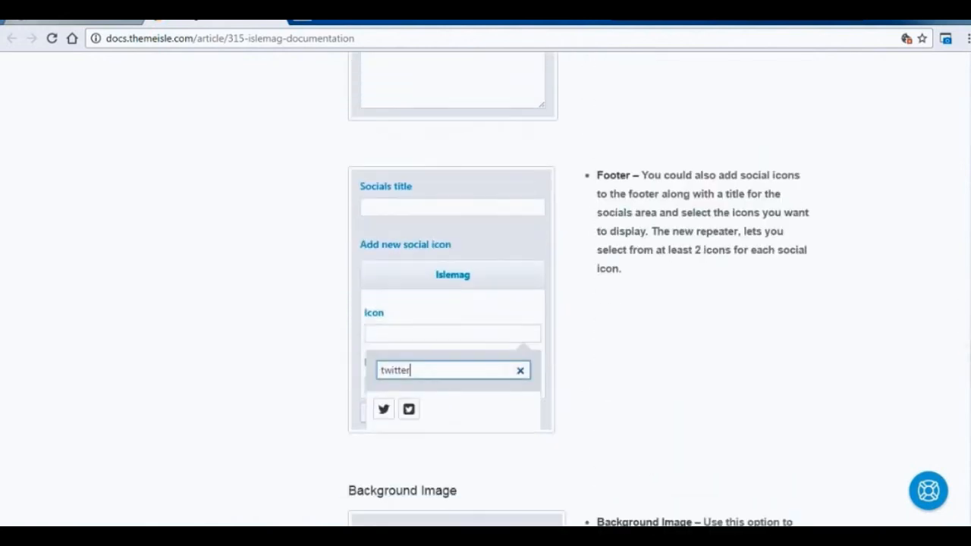
scroll(486, 288, down, 8)
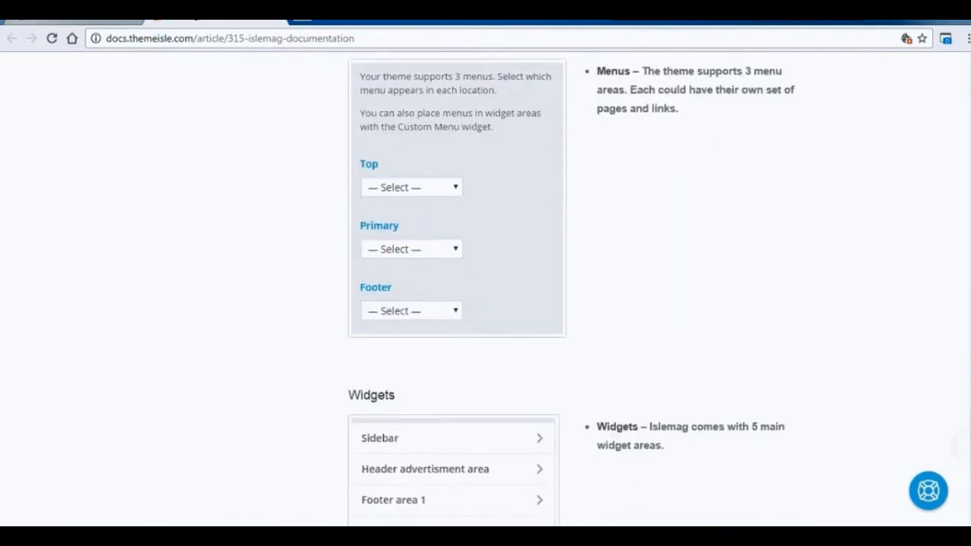
scroll(485, 288, down, 3)
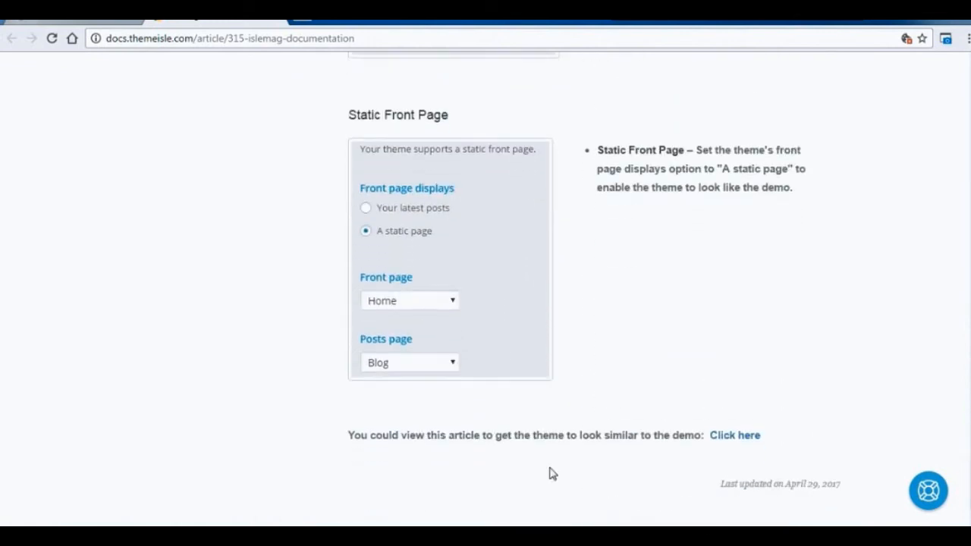
drag(498, 446, 733, 446)
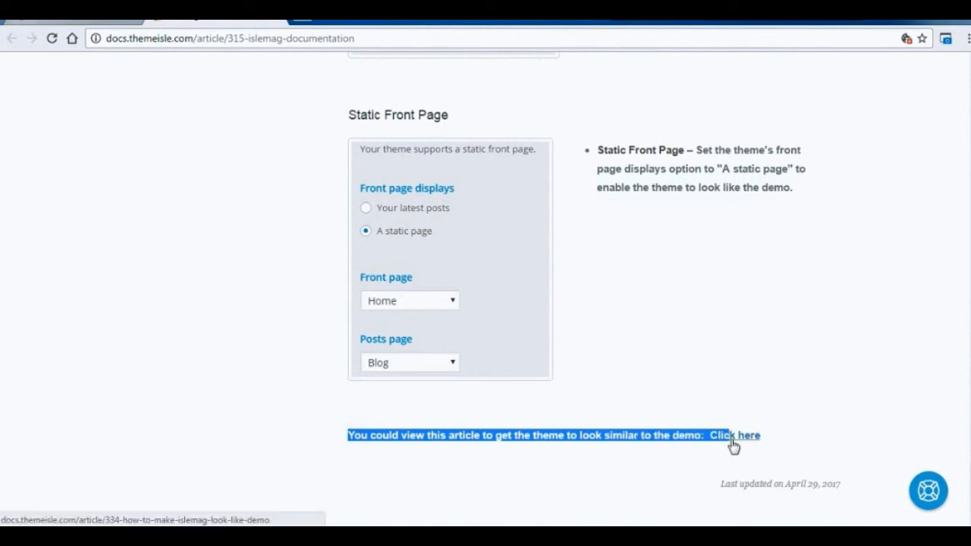
click(804, 422)
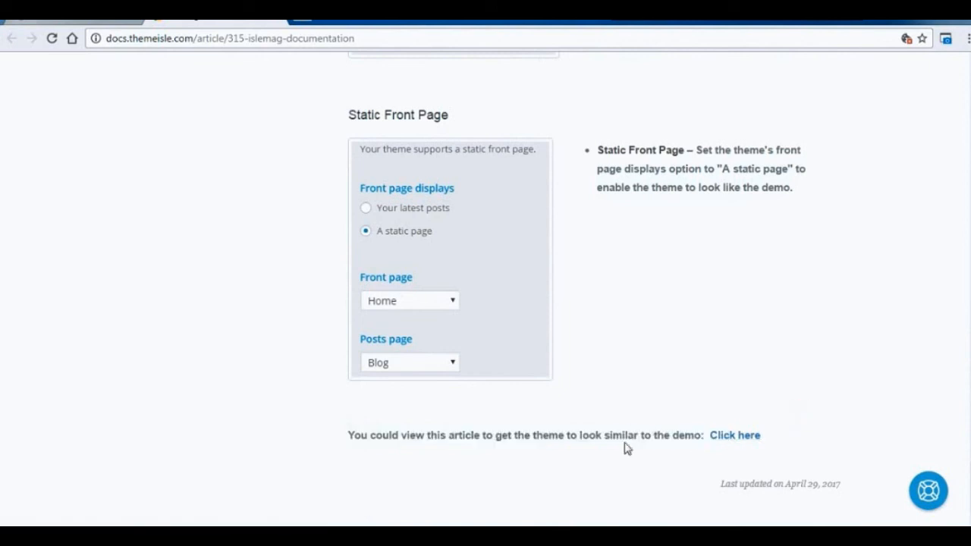
Review the documentation sections back up to the beginning, and return to the site's front page.
scroll(486, 288, up, 20)
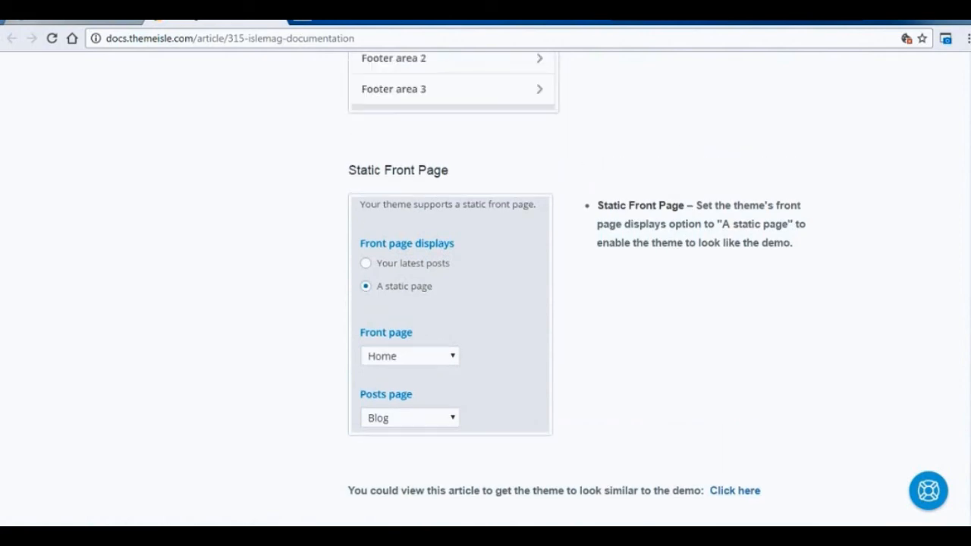
scroll(486, 288, up, 6)
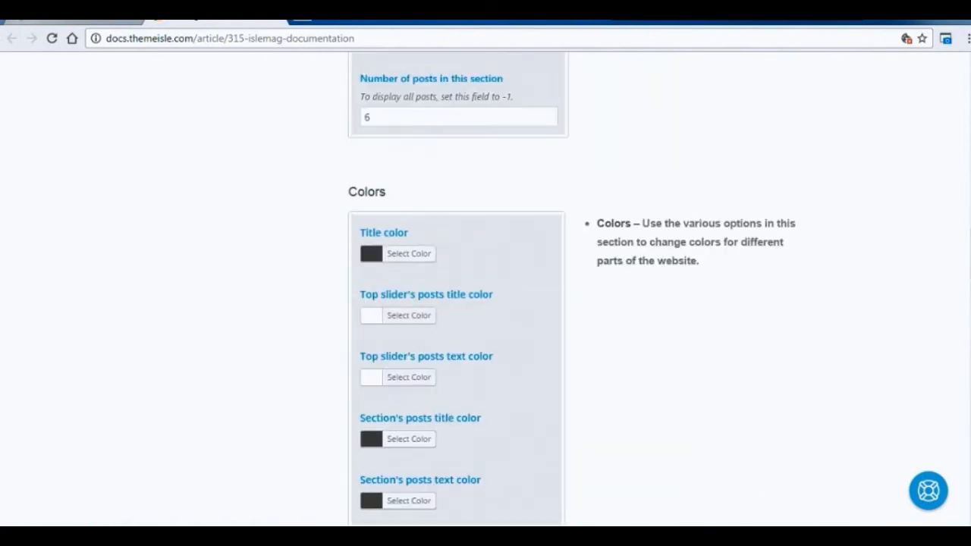
scroll(485, 288, up, 8)
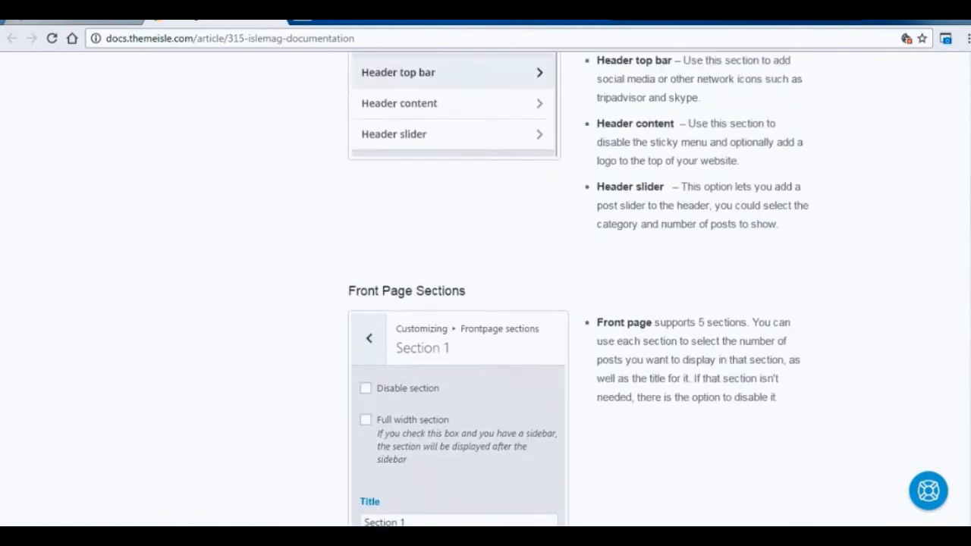
scroll(485, 289, up, 4)
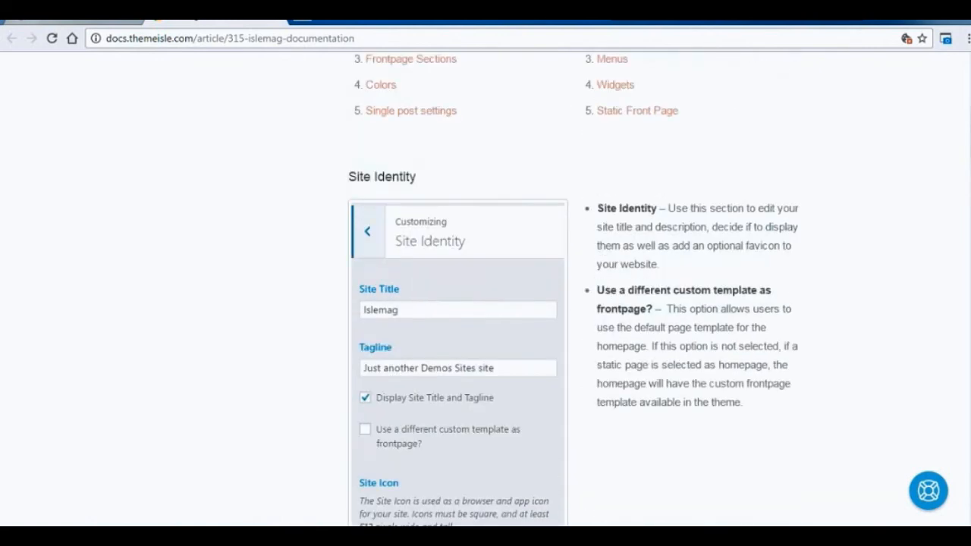
scroll(541, 317, up, 6)
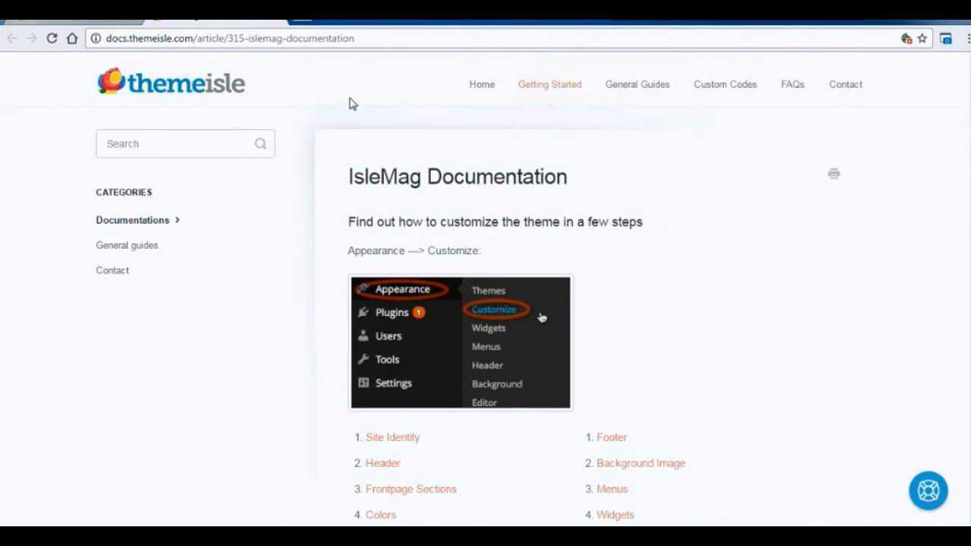
click(279, 21)
click(967, 509)
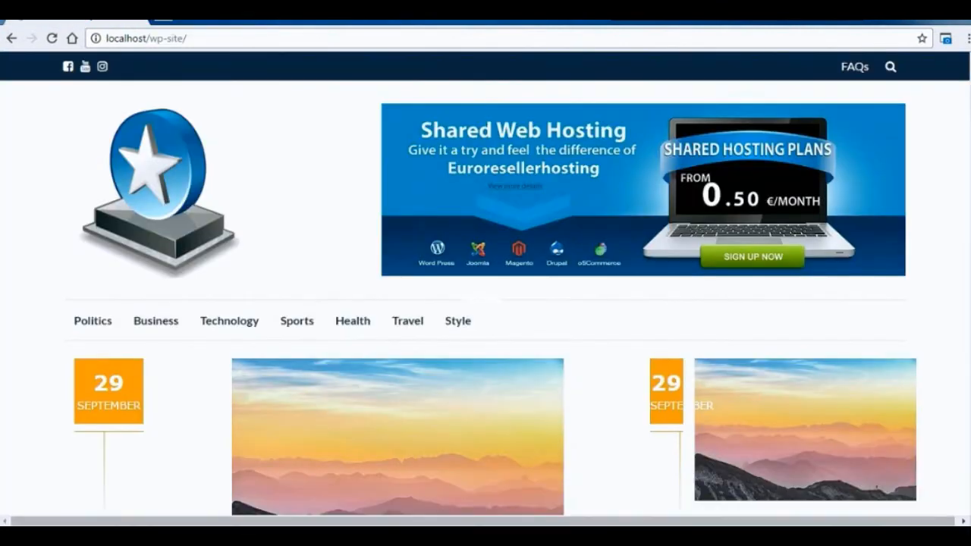